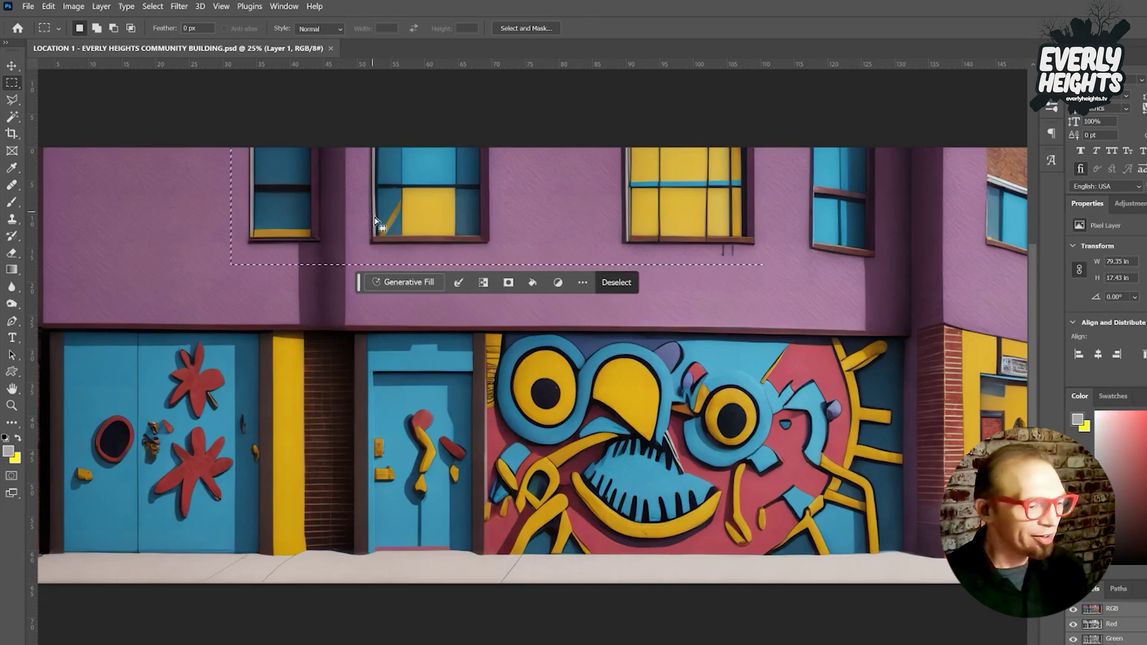
# Run Generative Fill on the marked upper-facade strip with the prompt 'upstairs blue panes'.
pyautogui.click(396, 280)
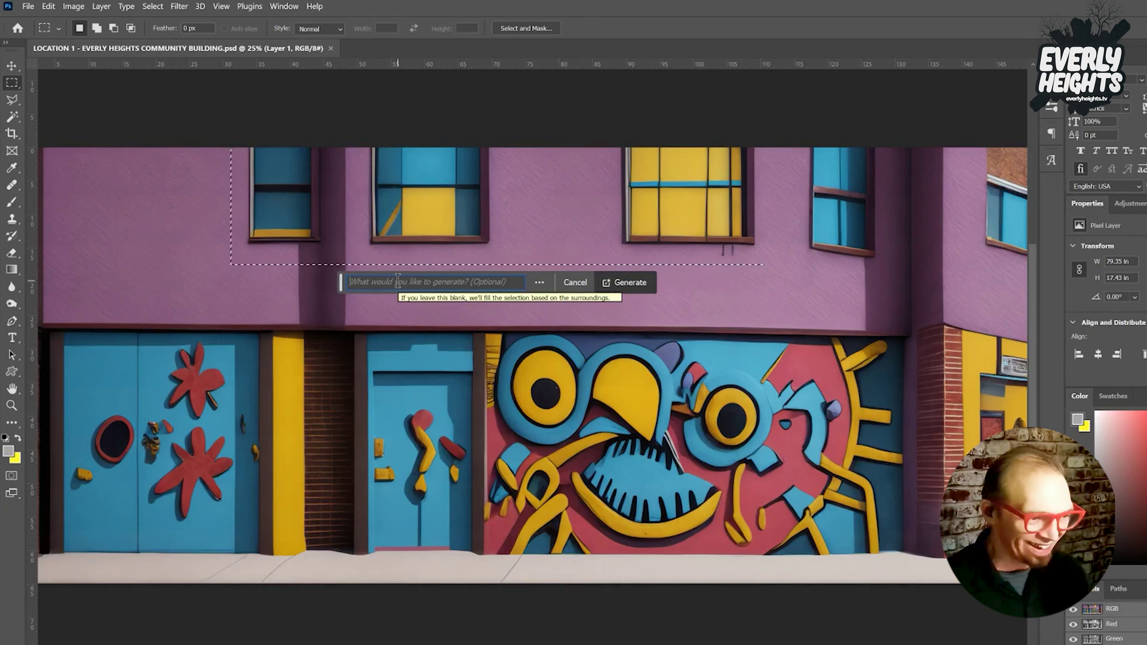
pyautogui.write('upstairs windows')
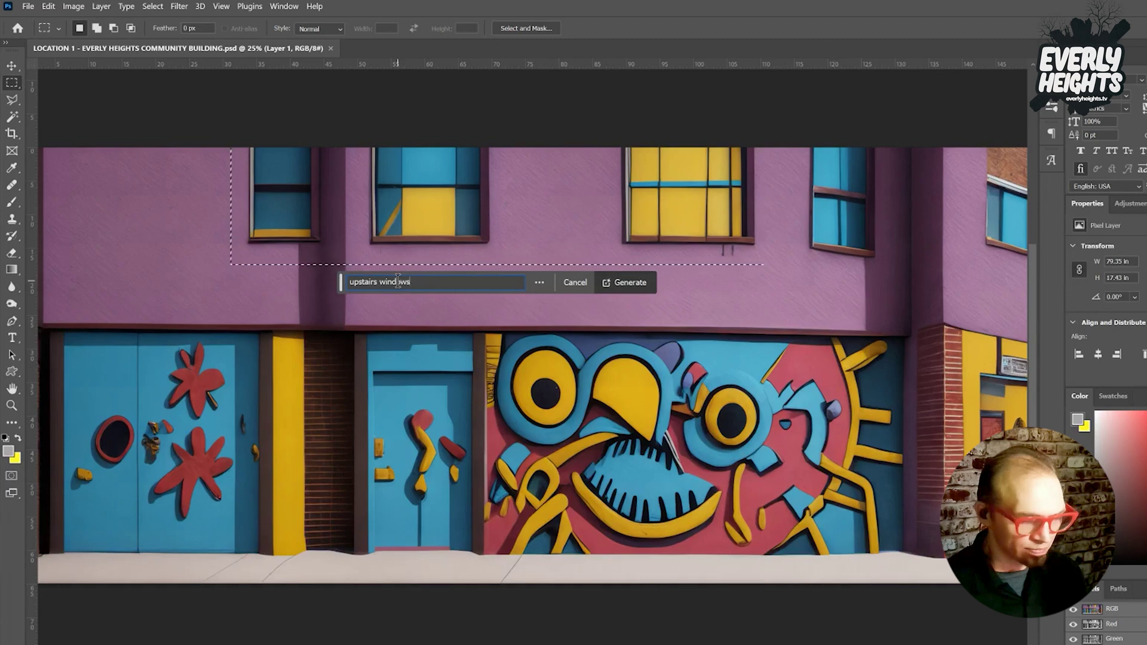
pyautogui.write('blue panes')
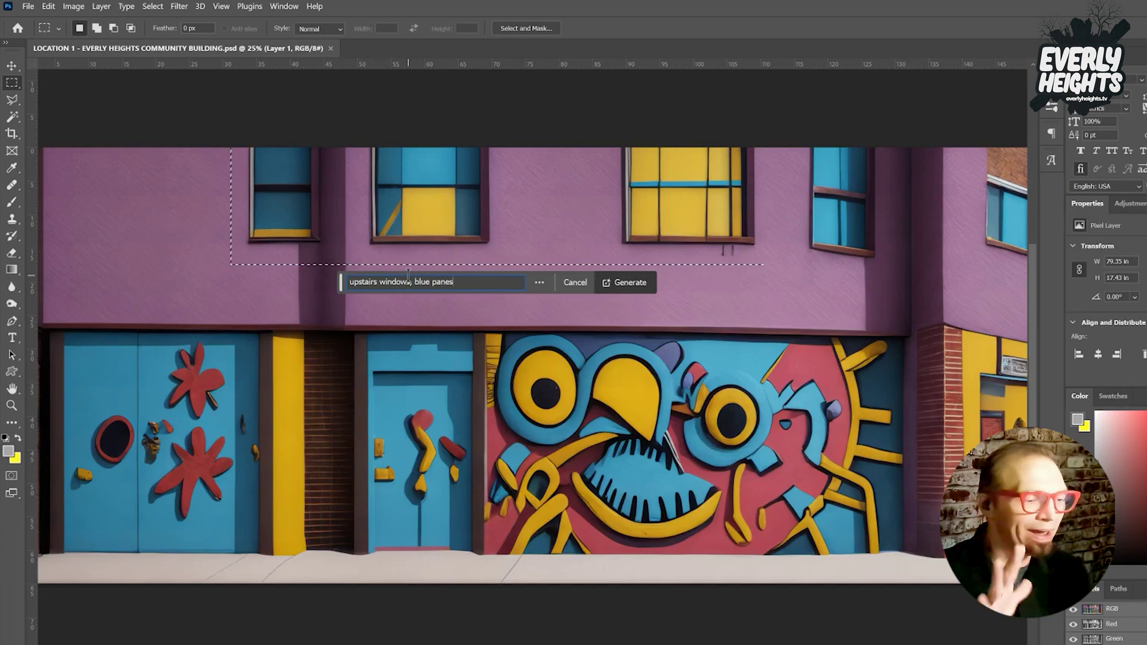
pyautogui.click(628, 282)
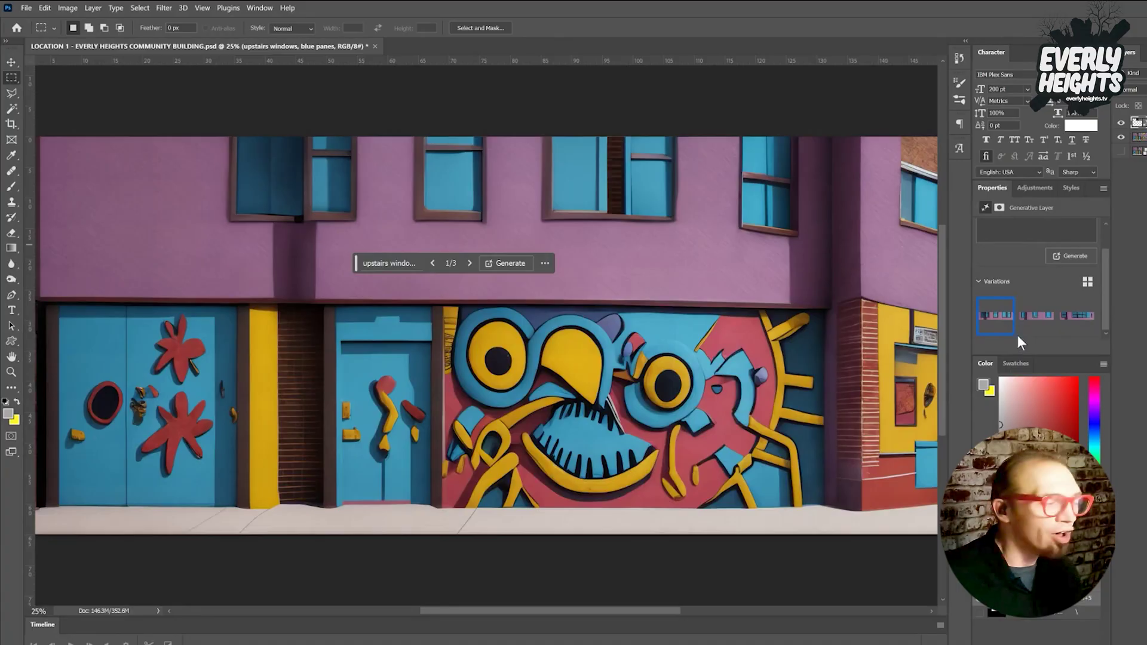
# Compare the generated variations and keep the third, with its row of blue-paned windows.
pyautogui.moveTo(1031, 329)
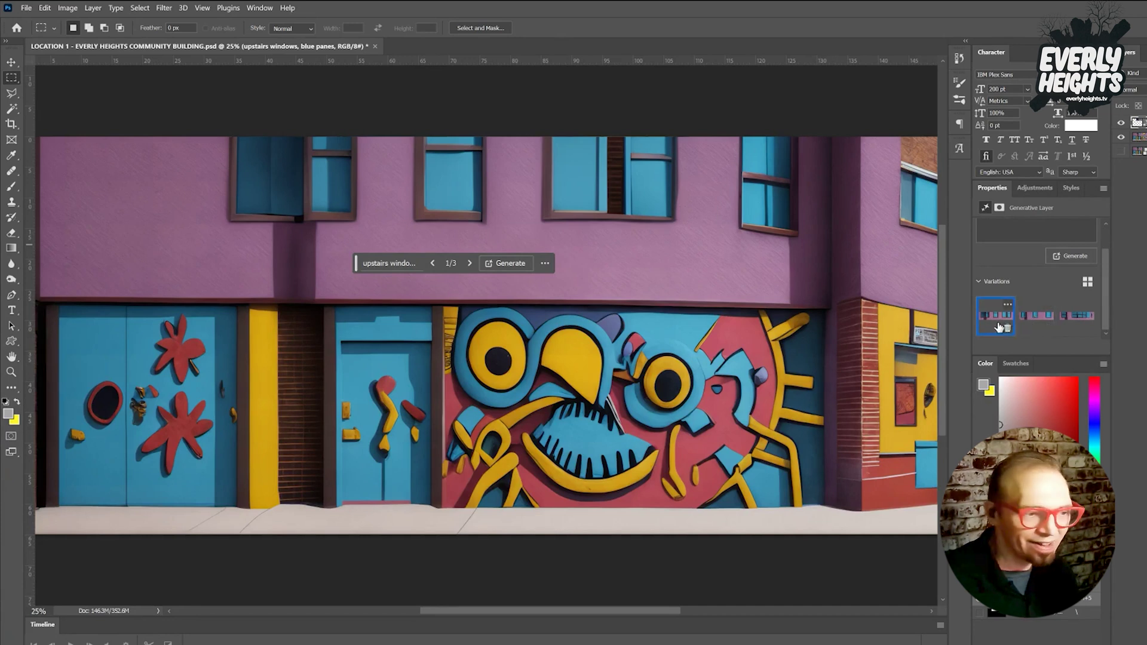
pyautogui.click(1035, 328)
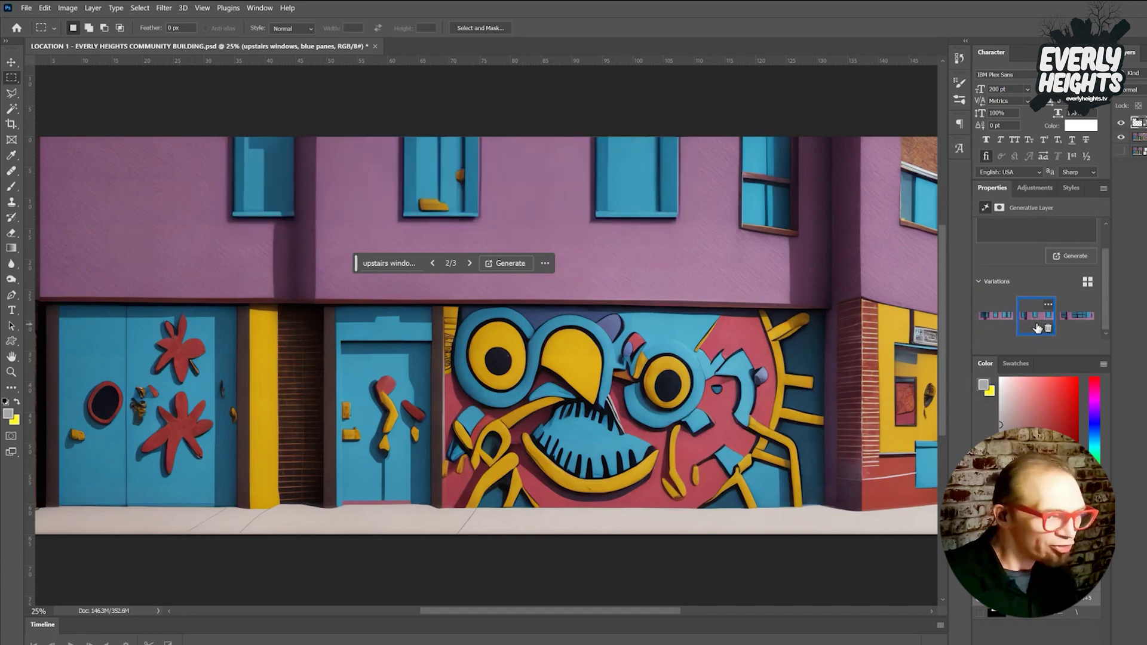
pyautogui.click(1067, 323)
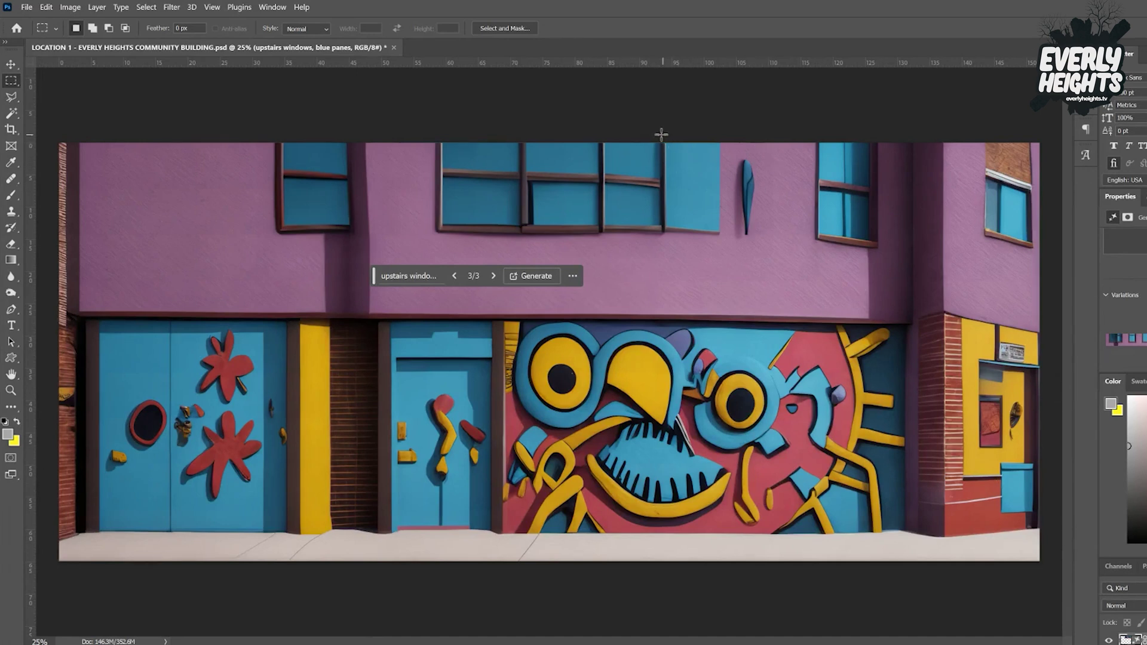
# Fill the panel area beside the upstairs windows without a prompt, keeping variation 3.
pyautogui.moveTo(657, 130); pyautogui.dragTo(767, 245)
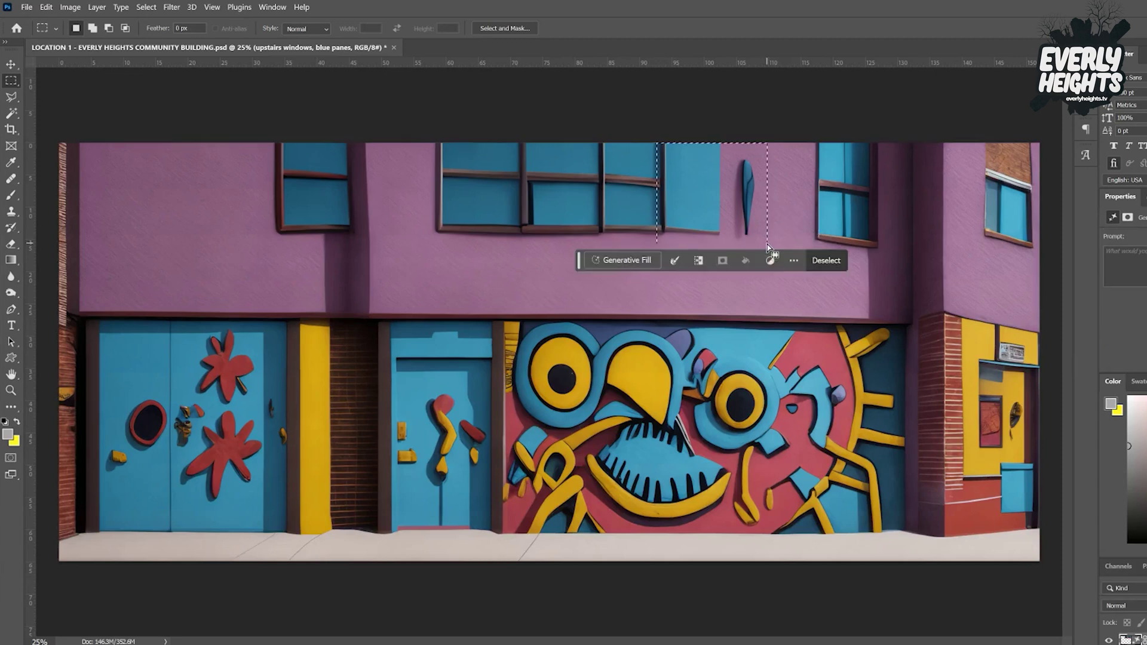
pyautogui.click(622, 261)
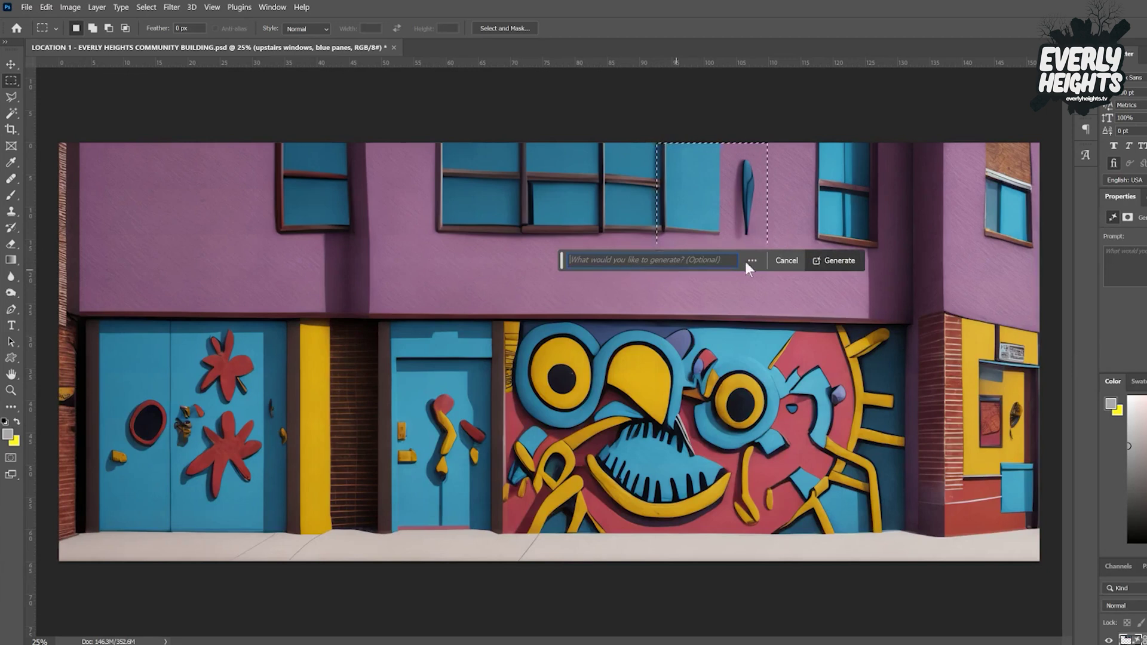
pyautogui.click(828, 261)
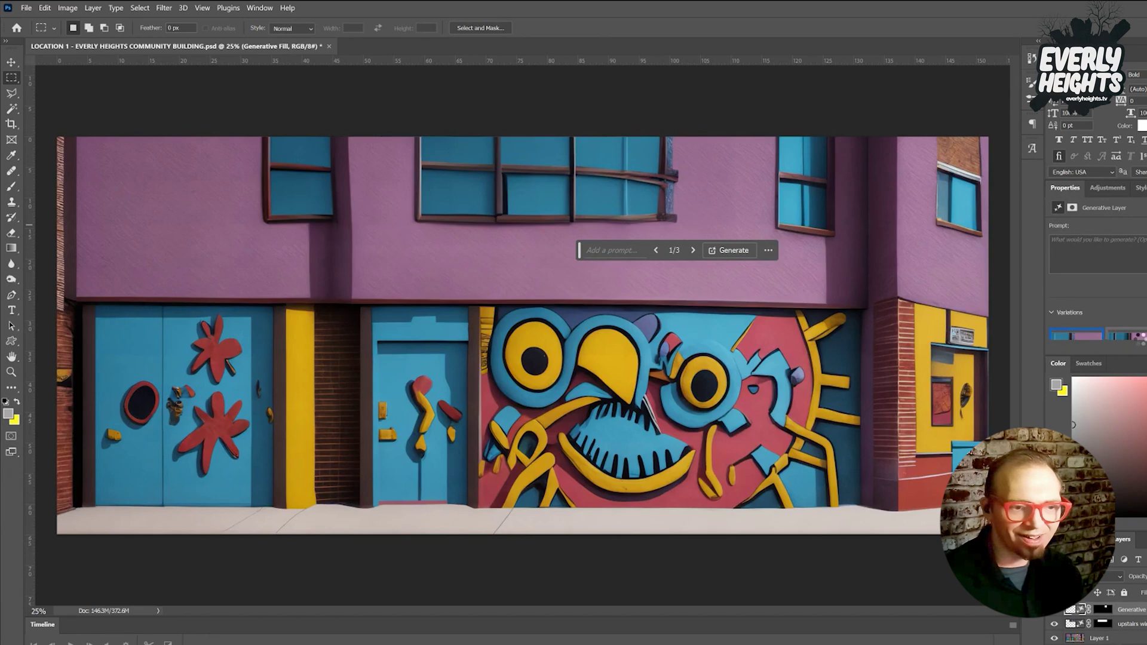
pyautogui.click(1139, 338)
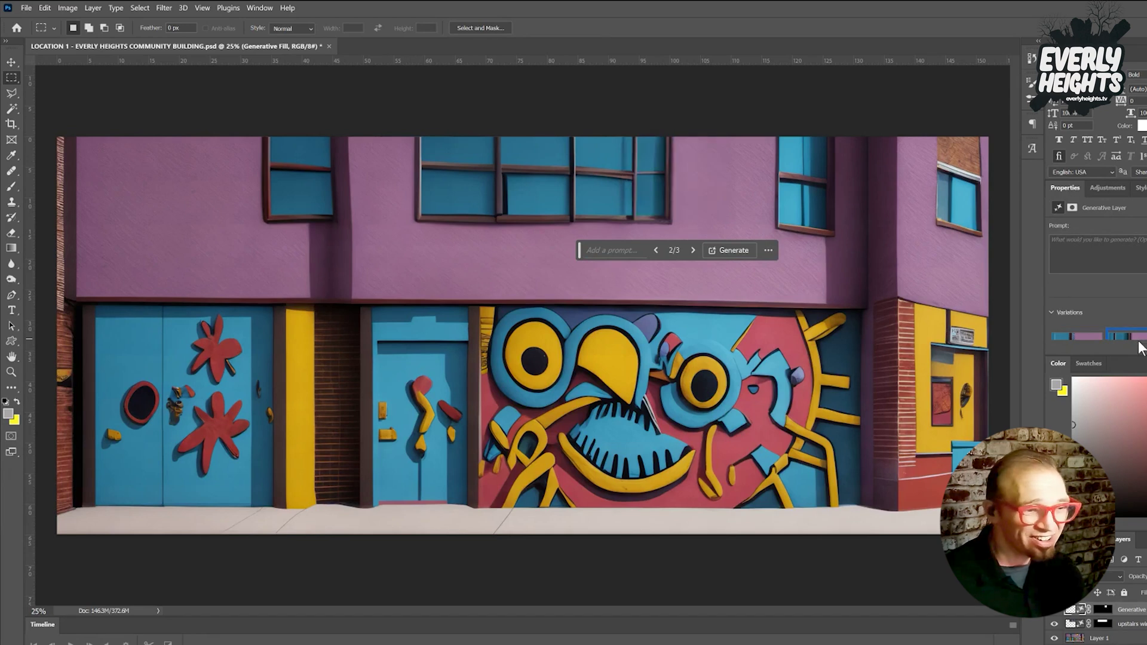
pyautogui.click(1146, 338)
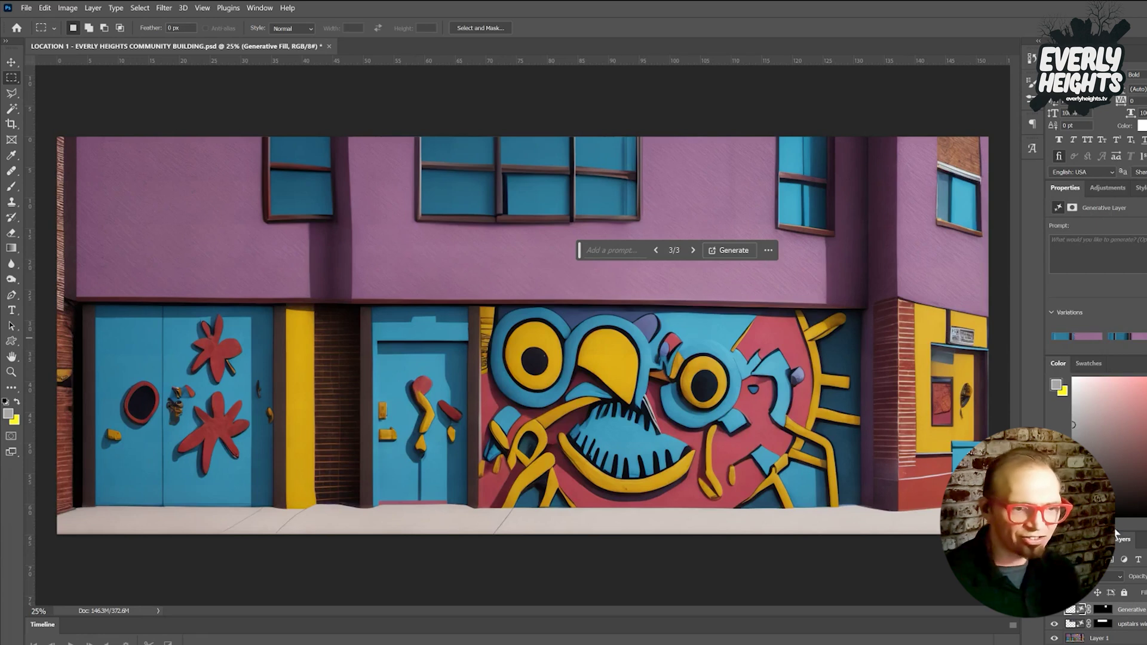
# Compare the fill against Layer 1 by toggling visibility, then merge the generated layers into one.
pyautogui.click(1113, 639)
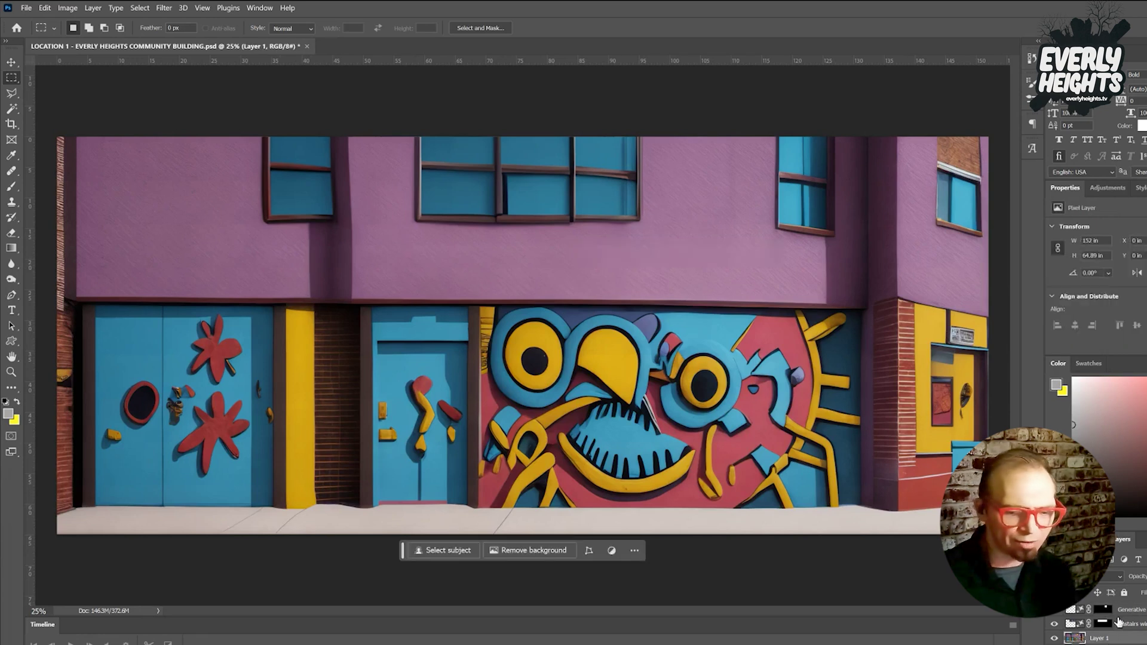
pyautogui.click(1120, 613)
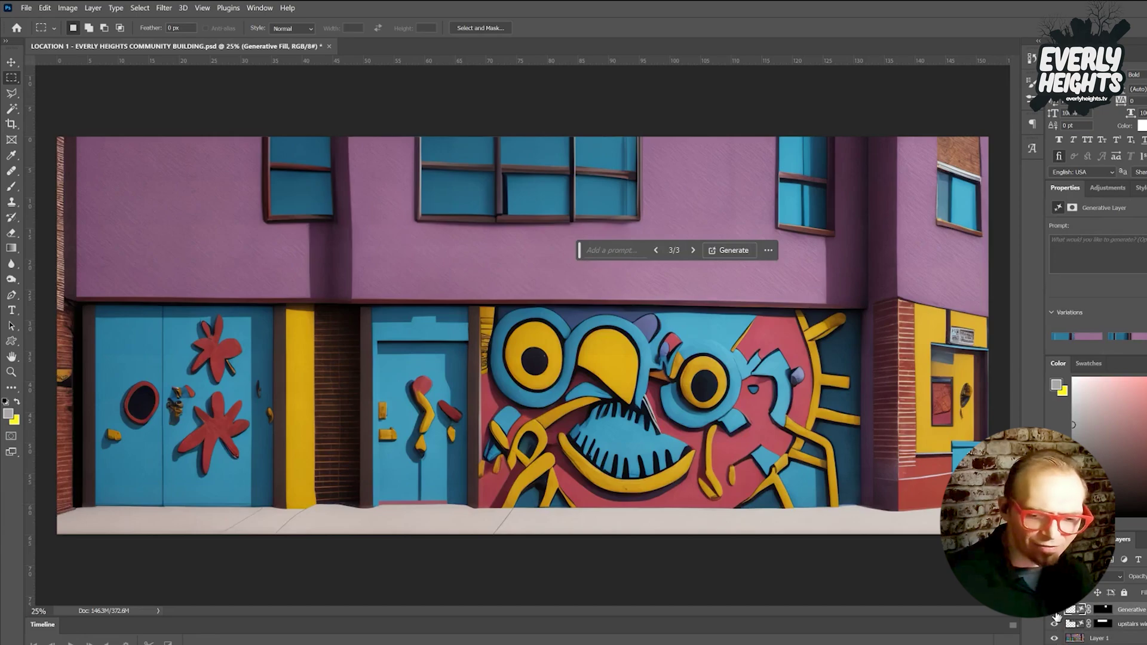
pyautogui.click(1055, 638)
pyautogui.click(1055, 638)
pyautogui.click(1114, 639)
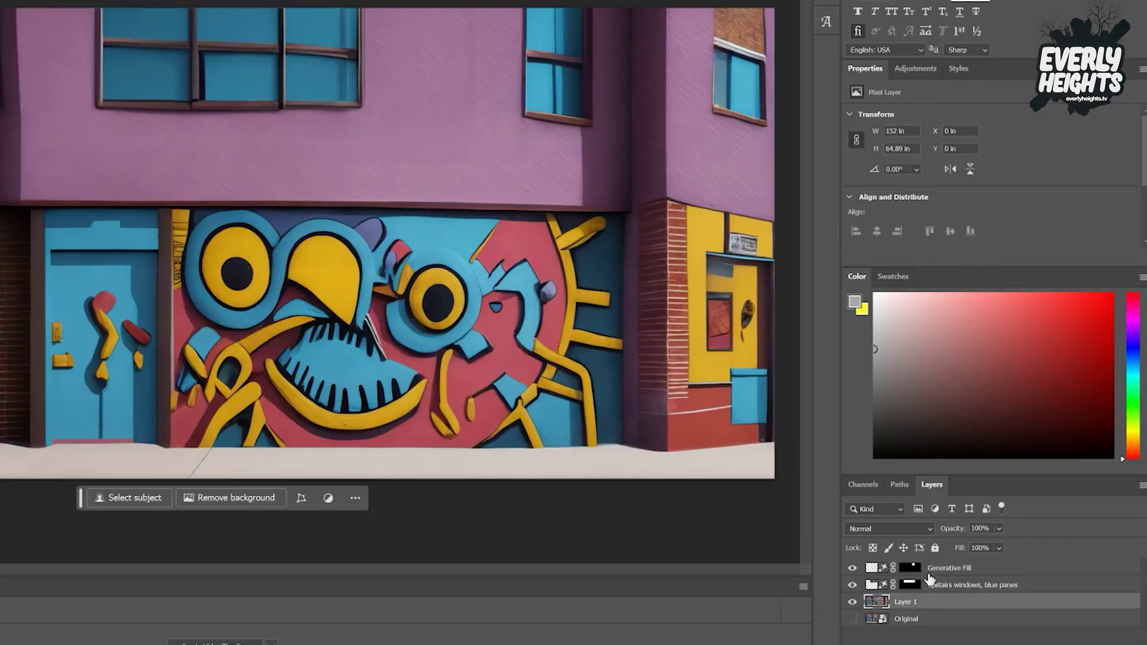
pyautogui.click(929, 569)
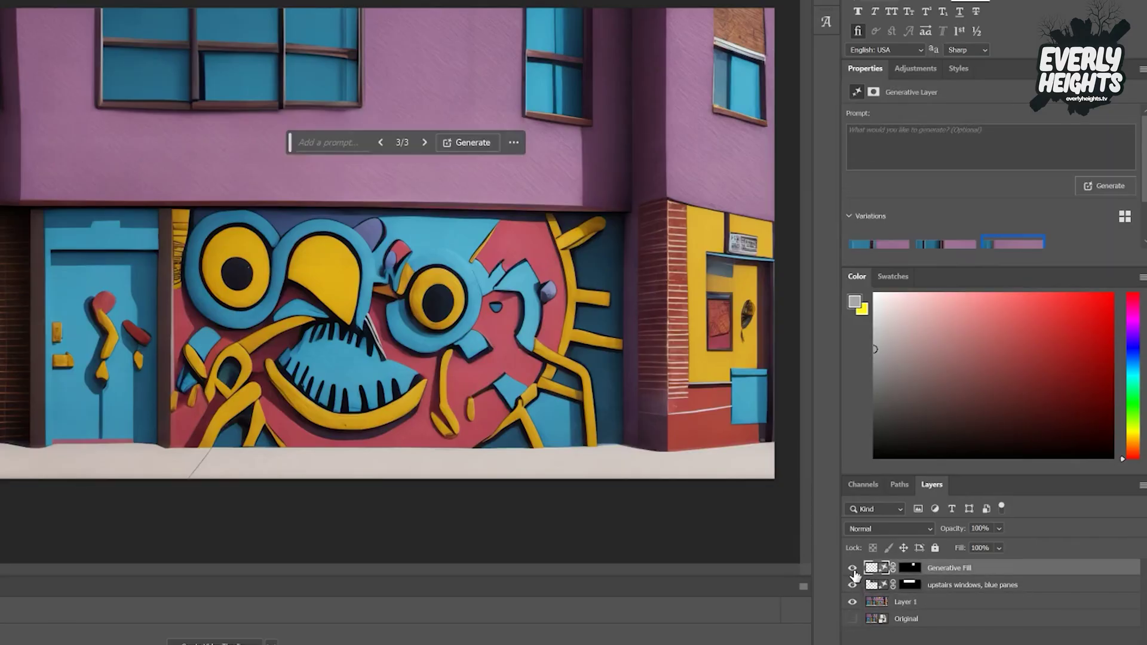
pyautogui.click(854, 602)
pyautogui.click(854, 602)
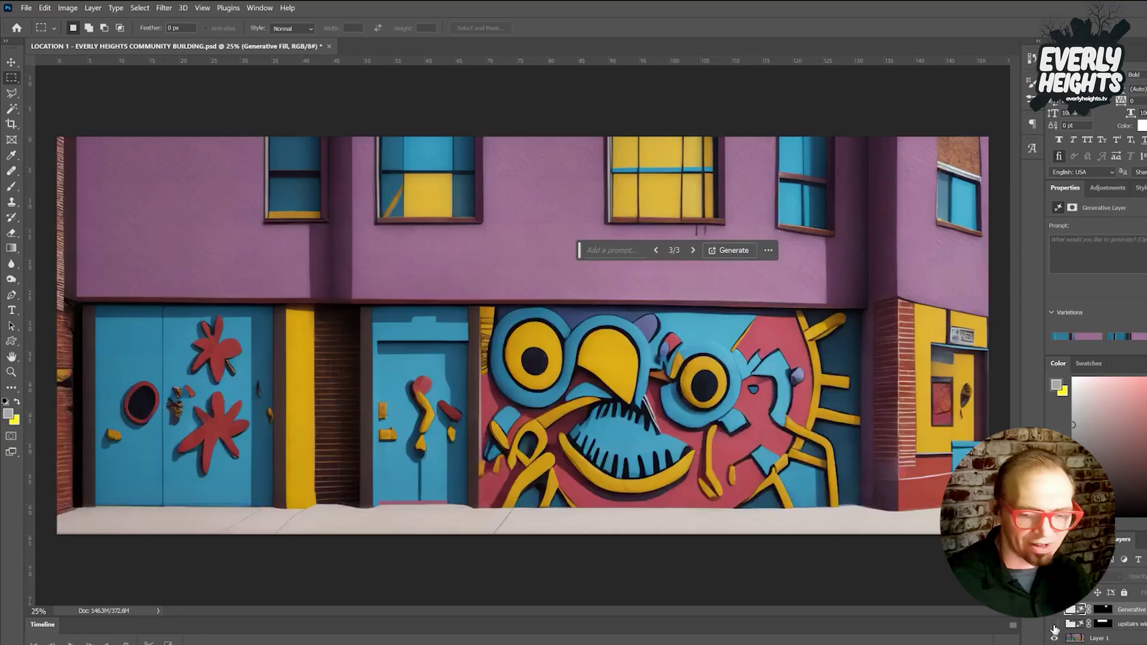
pyautogui.click(1056, 623)
pyautogui.click(1122, 640)
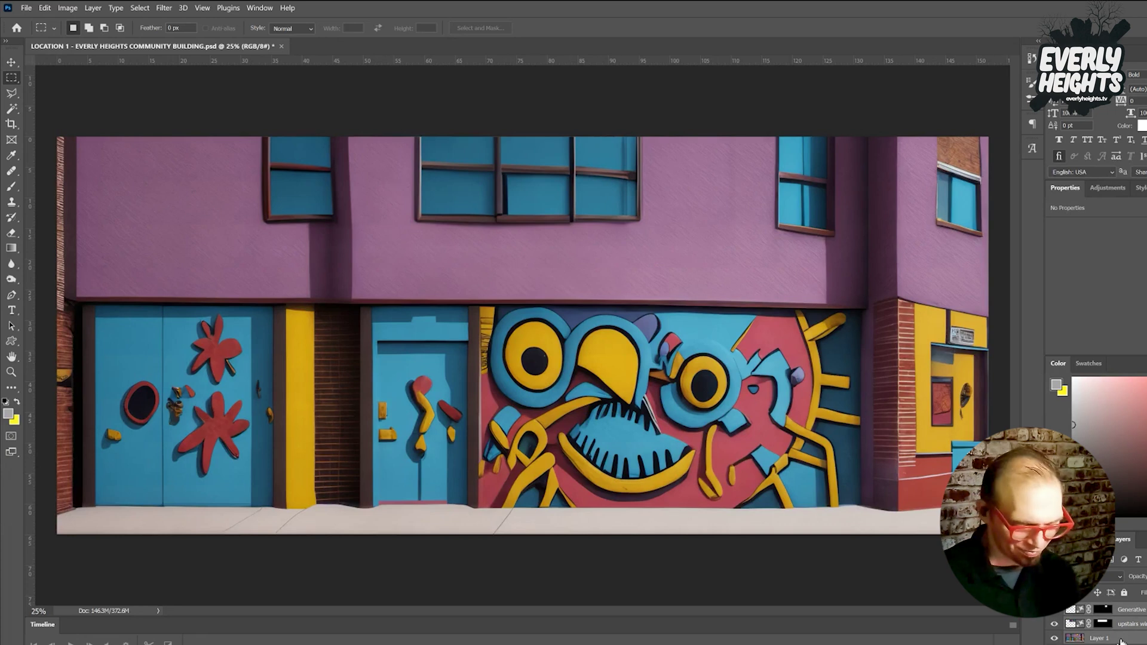
pyautogui.hotkey('ctrl', 'e')
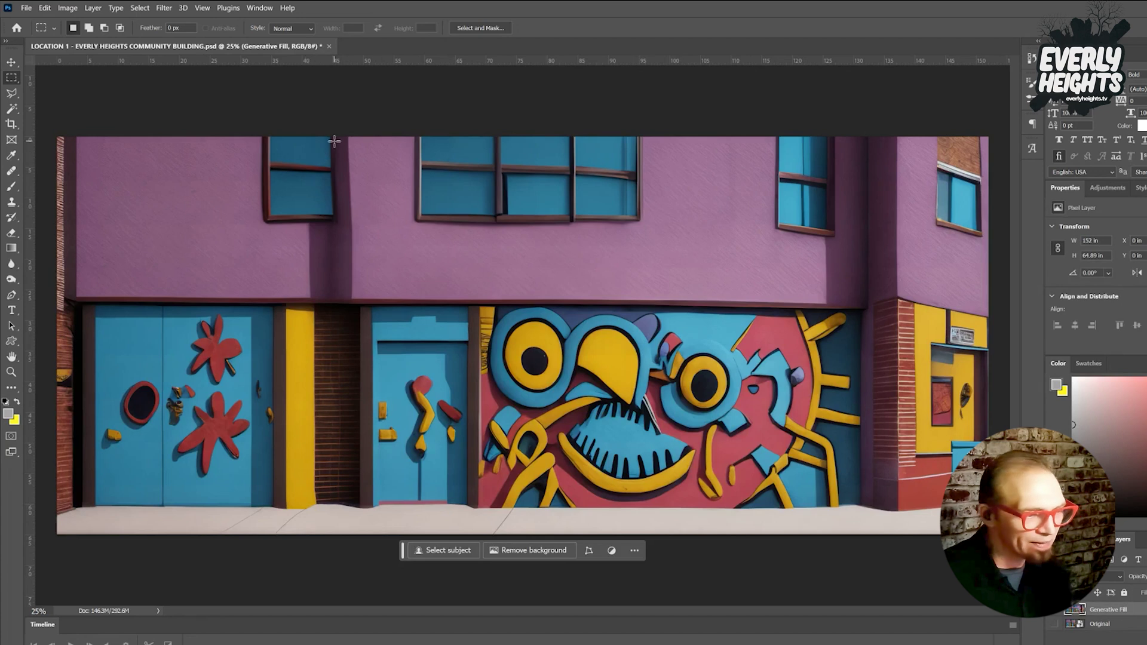
# Regenerate a narrow strip along the middle upstairs windows without a prompt and merge it down.
pyautogui.moveTo(614, 138); pyautogui.dragTo(631, 217)
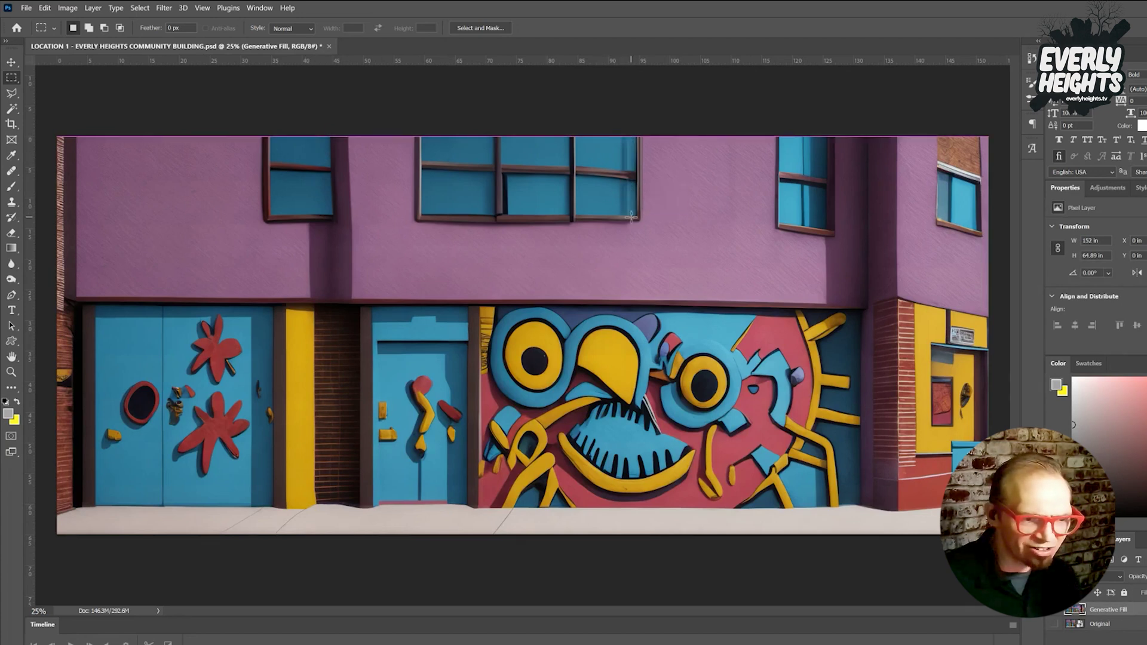
pyautogui.click(558, 231)
pyautogui.click(726, 233)
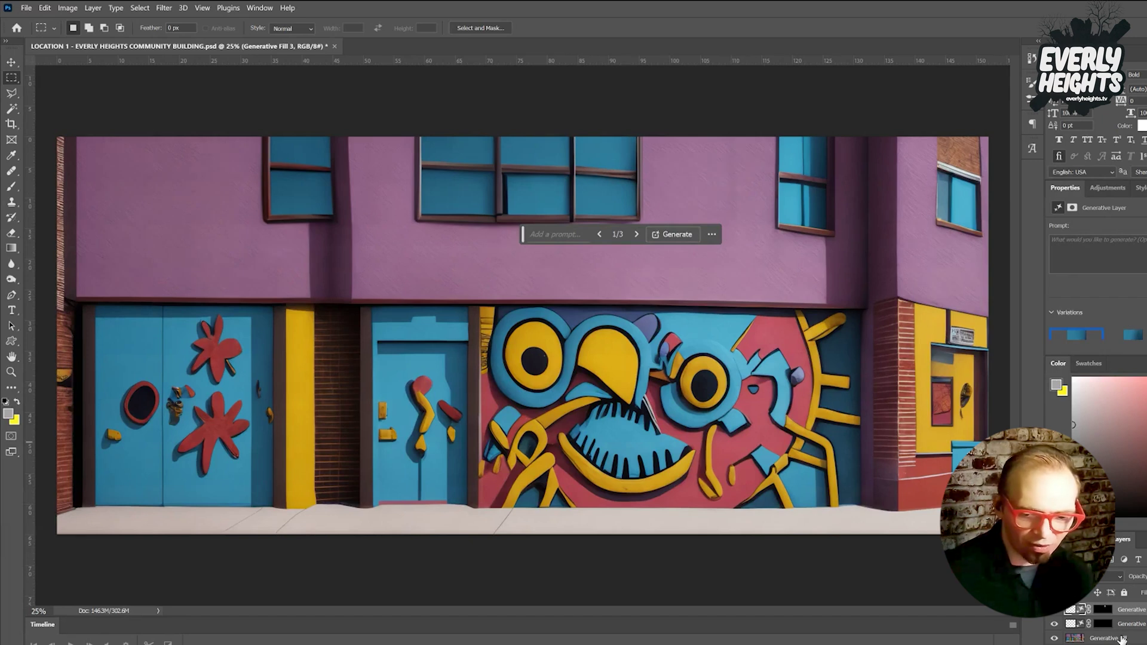
pyautogui.hotkey('ctrl', 'e')
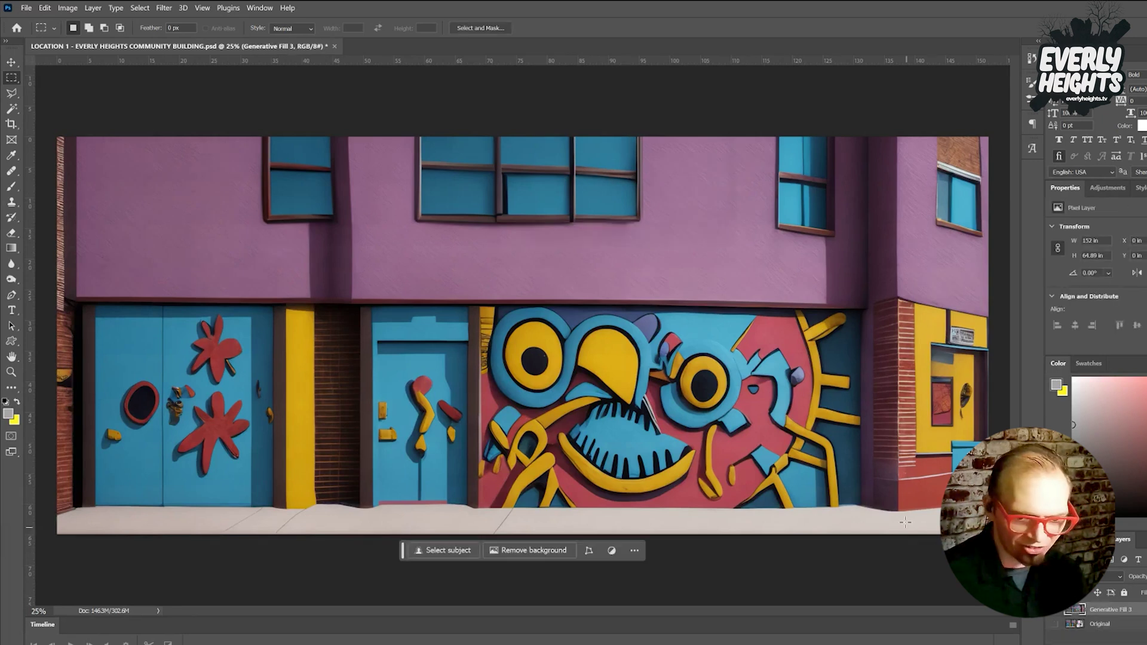
# Fill over the divider in the middle window pane without a prompt and merge it down.
pyautogui.moveTo(499, 171); pyautogui.dragTo(517, 219)
pyautogui.click(425, 234)
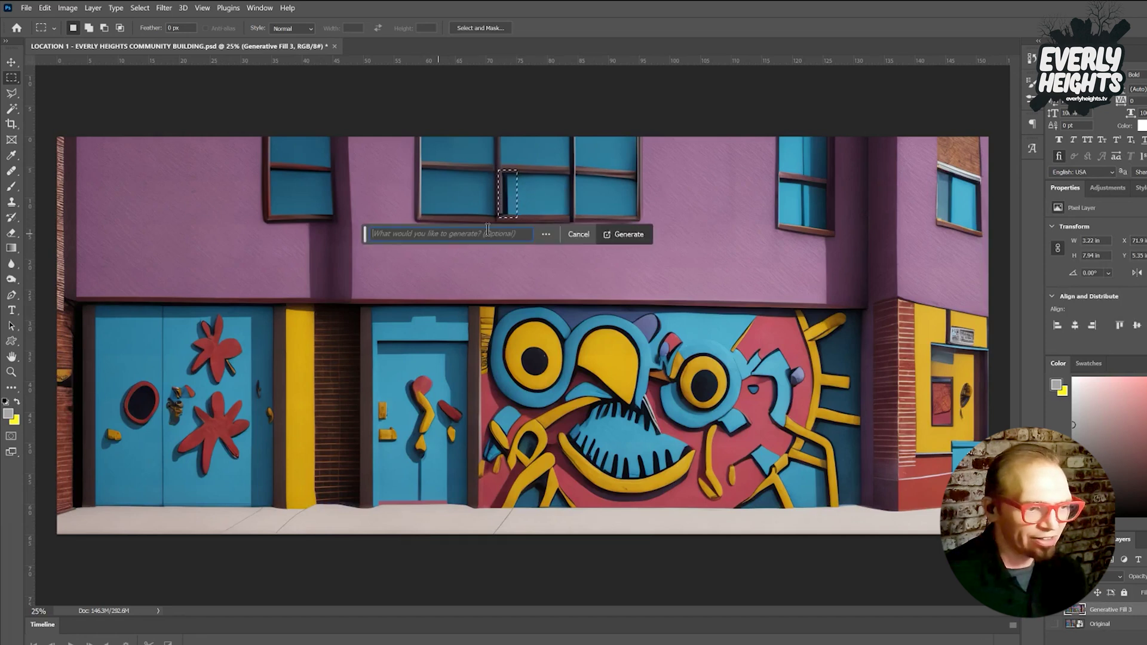
pyautogui.click(629, 234)
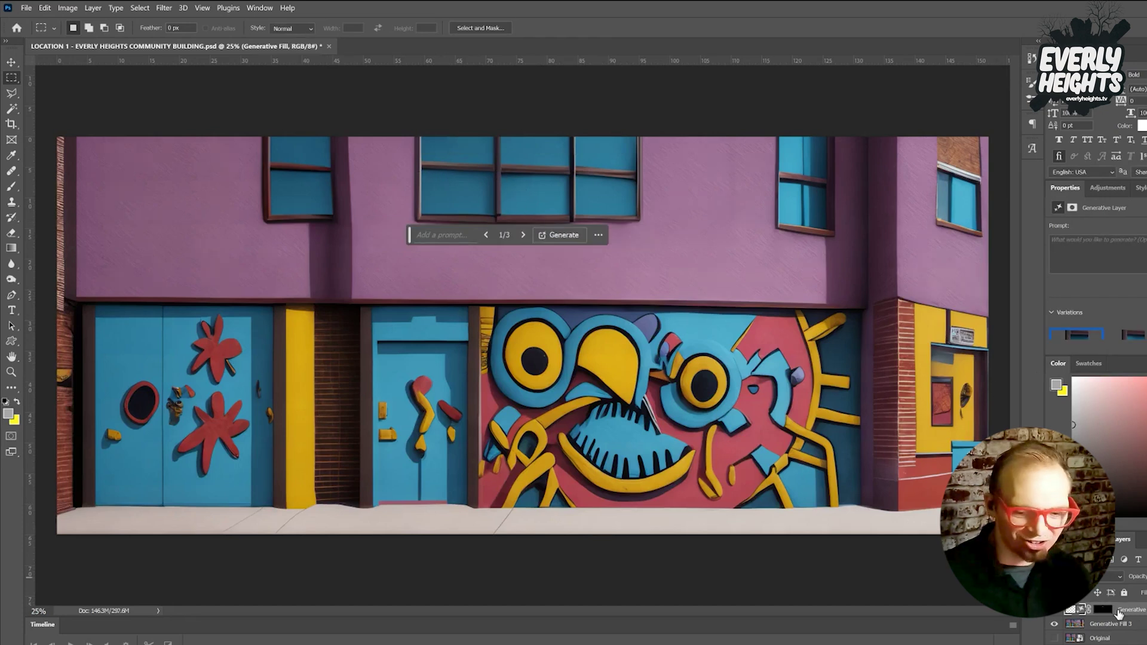
pyautogui.click(1118, 627)
pyautogui.hotkey('ctrl', 'e')
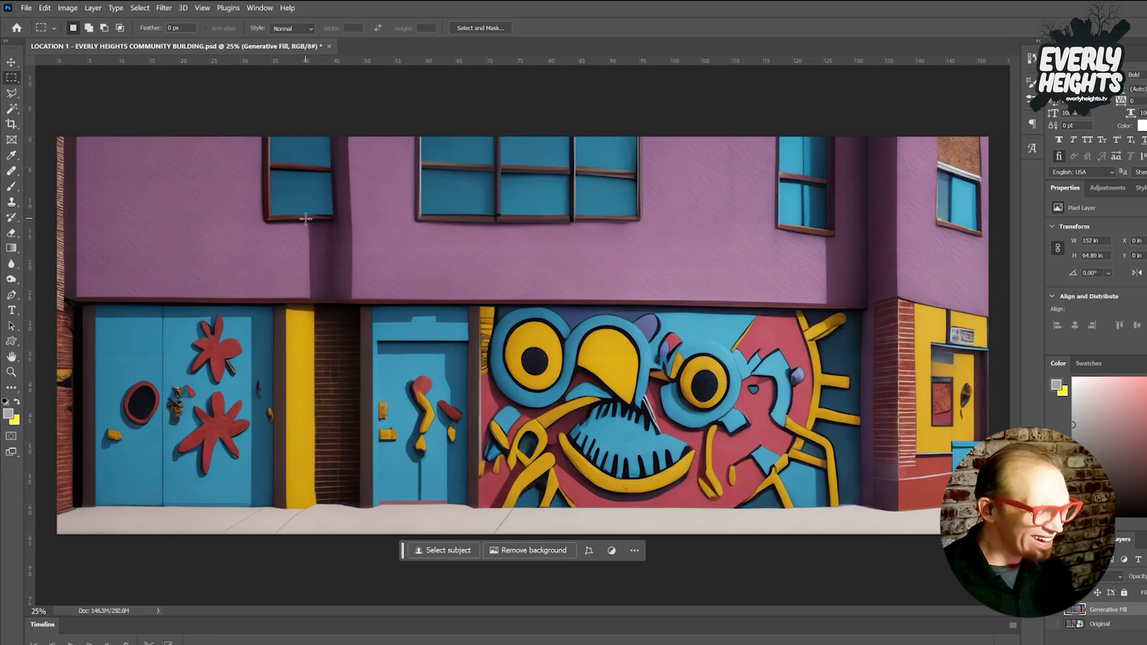
# Try a prompt-less fill over the upper-left window, compare variations, then delete the unwanted Generative Fill 2 layer.
pyautogui.moveTo(249, 129); pyautogui.dragTo(342, 229)
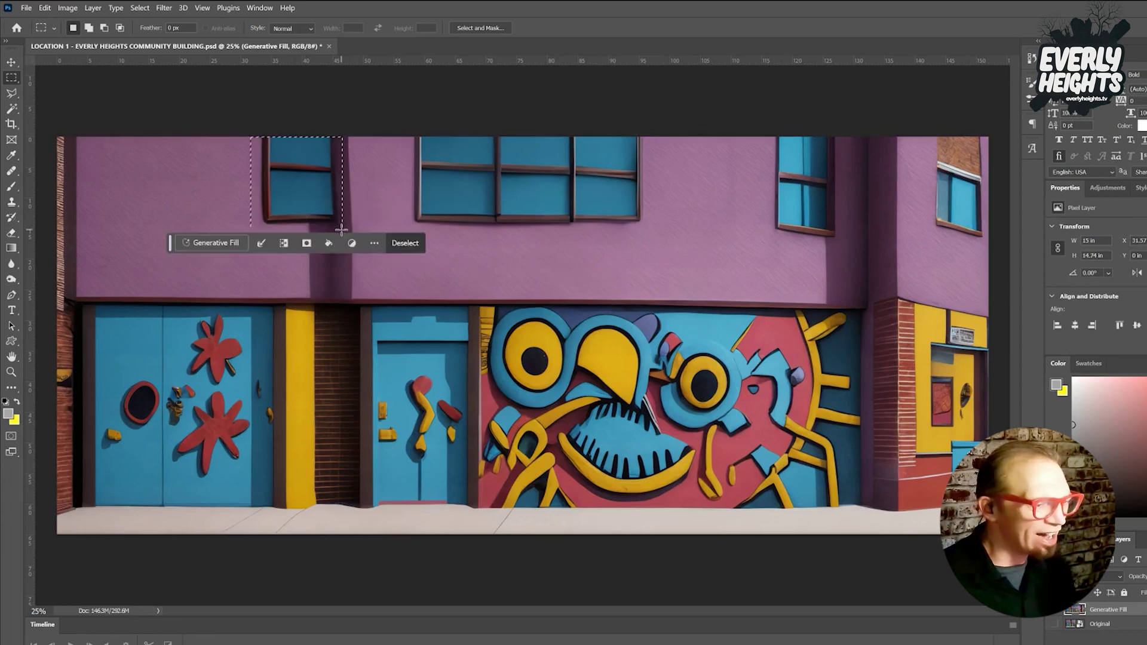
pyautogui.click(195, 244)
pyautogui.click(410, 243)
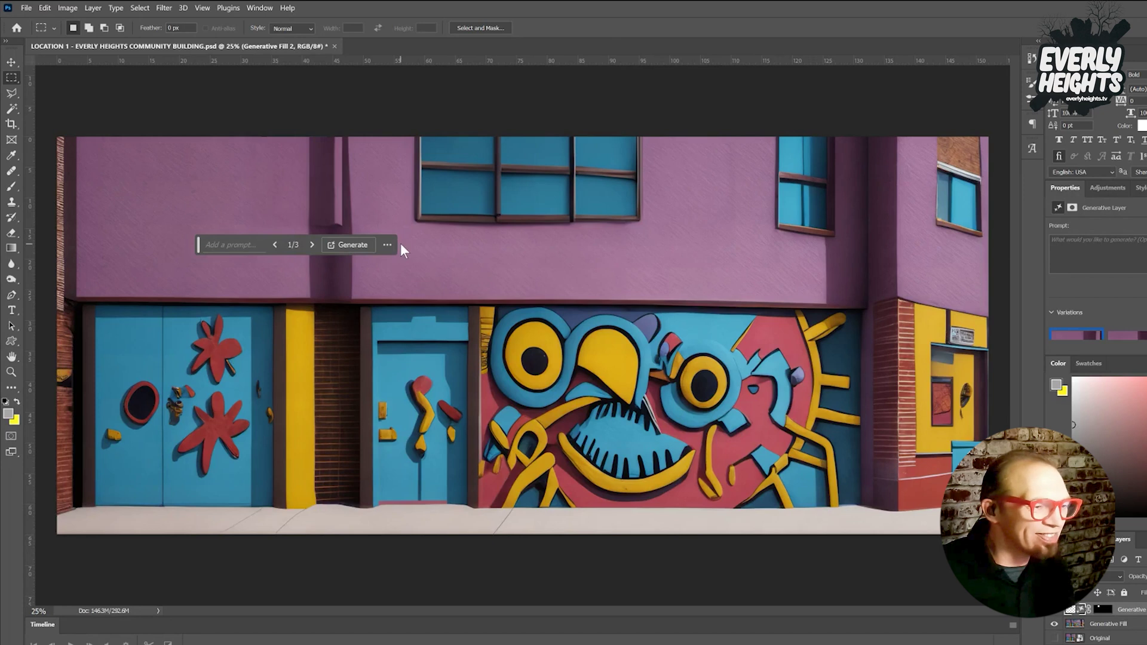
pyautogui.click(1135, 341)
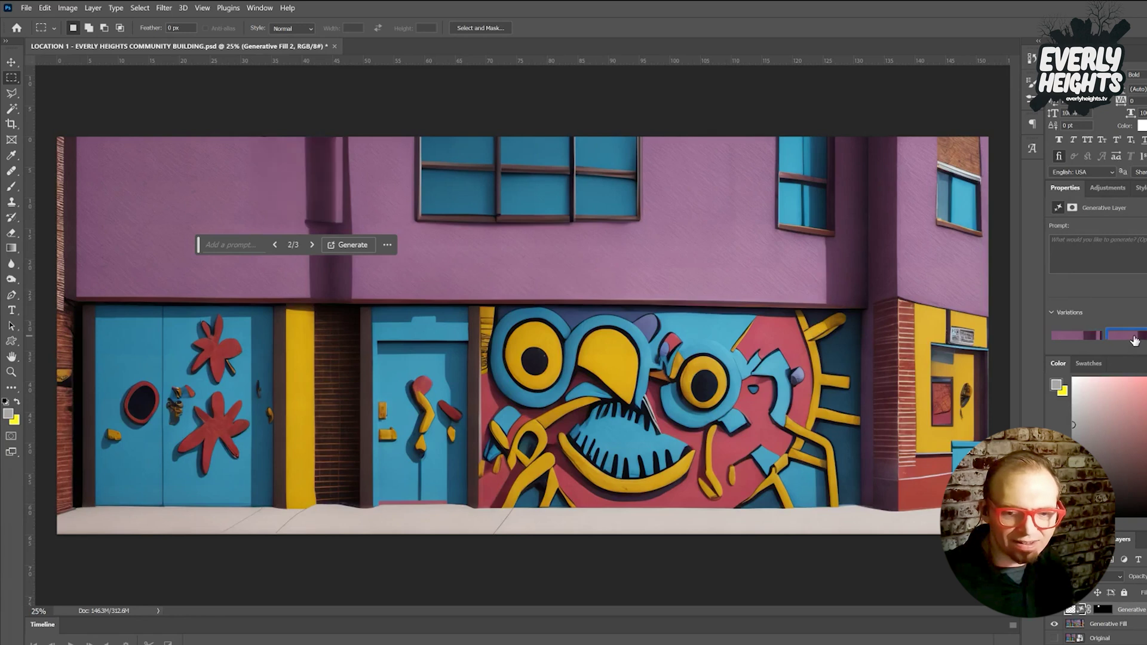
pyautogui.click(1146, 334)
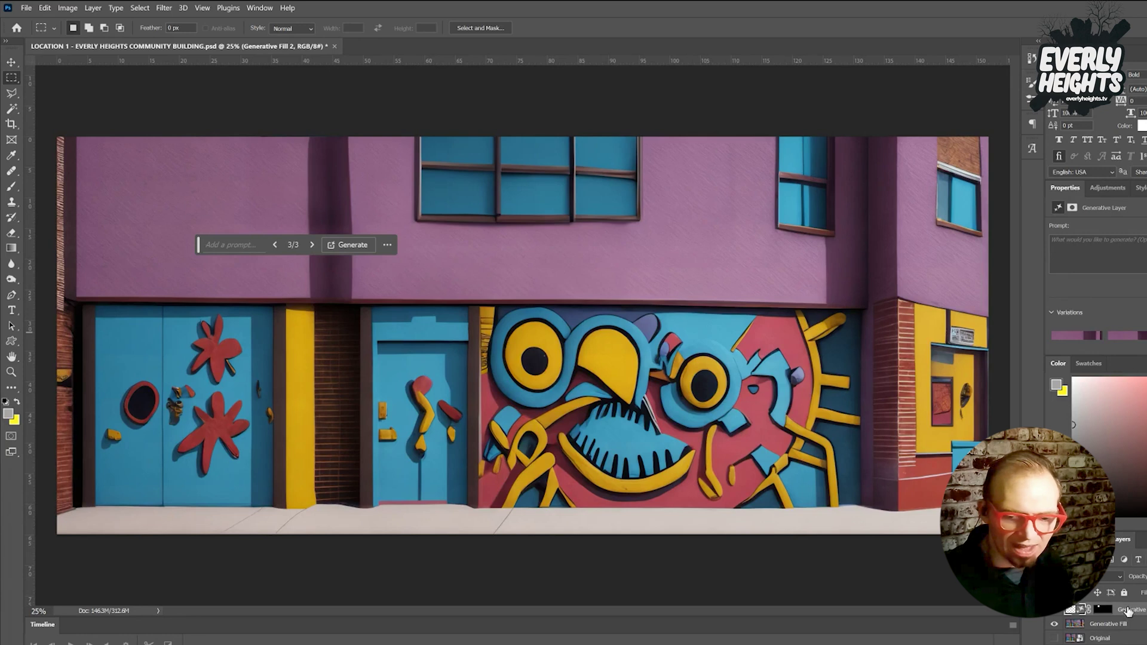
pyautogui.click(1054, 609)
pyautogui.press('Delete')
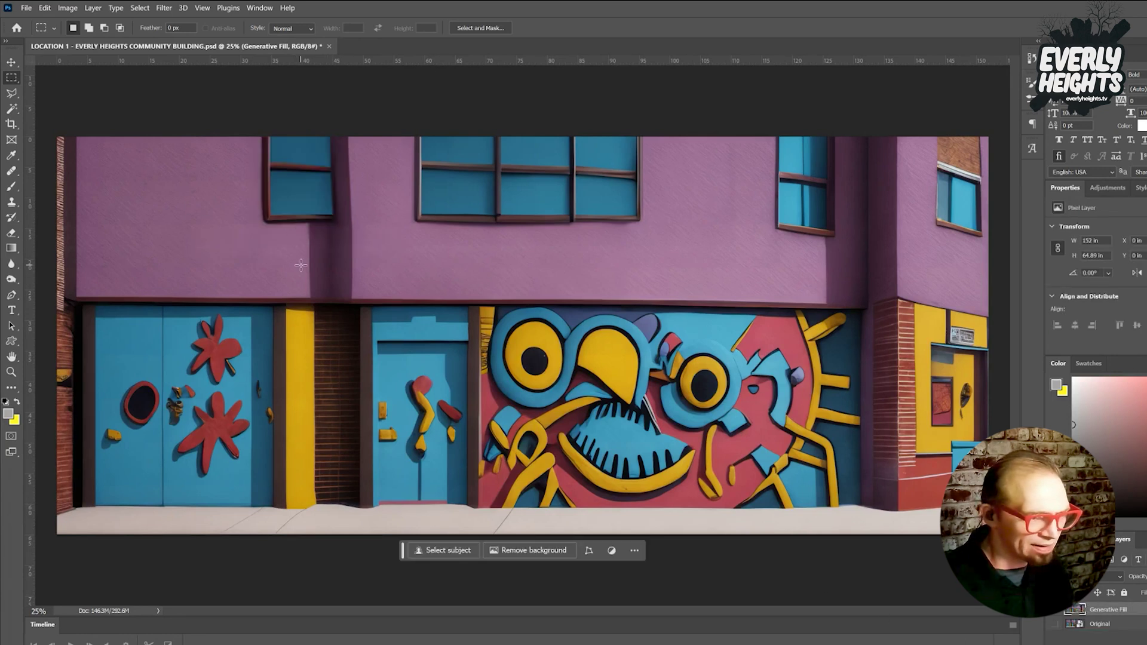
# Fill the wall strip beside the left upper window without a prompt, keep variation 2, and merge.
pyautogui.moveTo(328, 130); pyautogui.dragTo(359, 229)
pyautogui.click(281, 246)
pyautogui.click(453, 246)
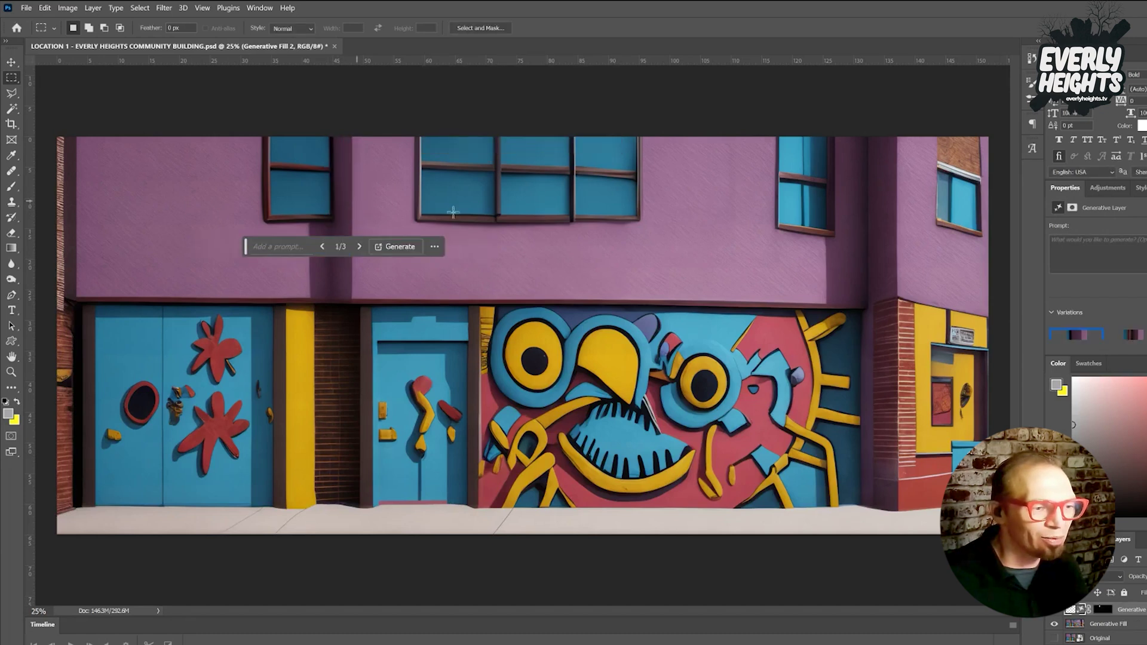
pyautogui.click(1140, 343)
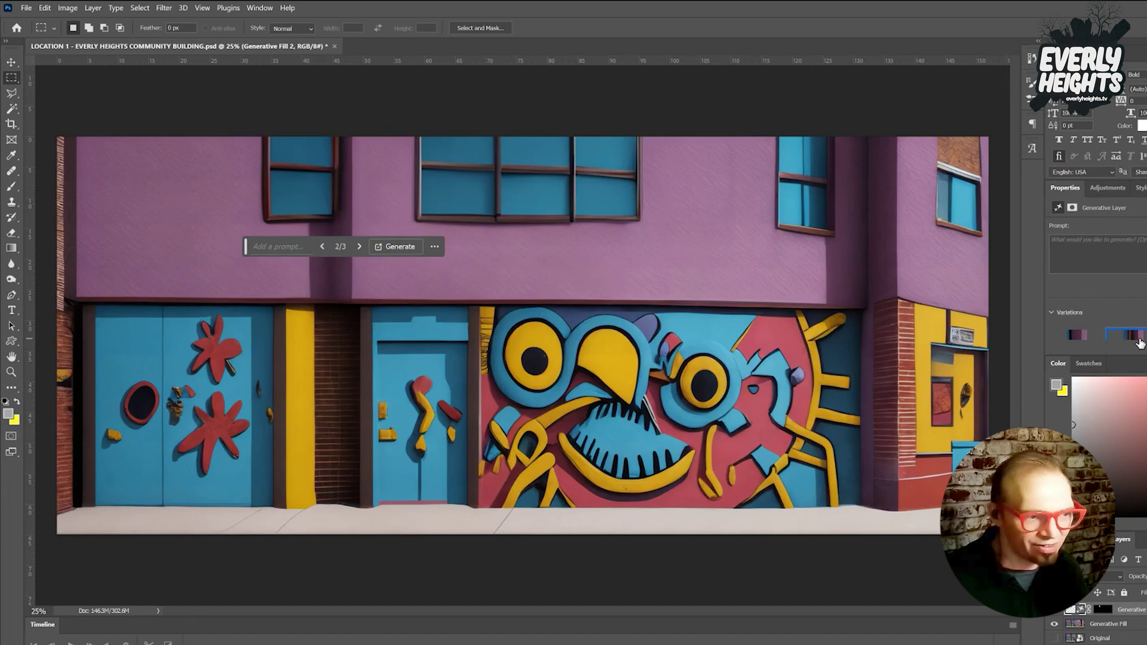
pyautogui.click(1145, 335)
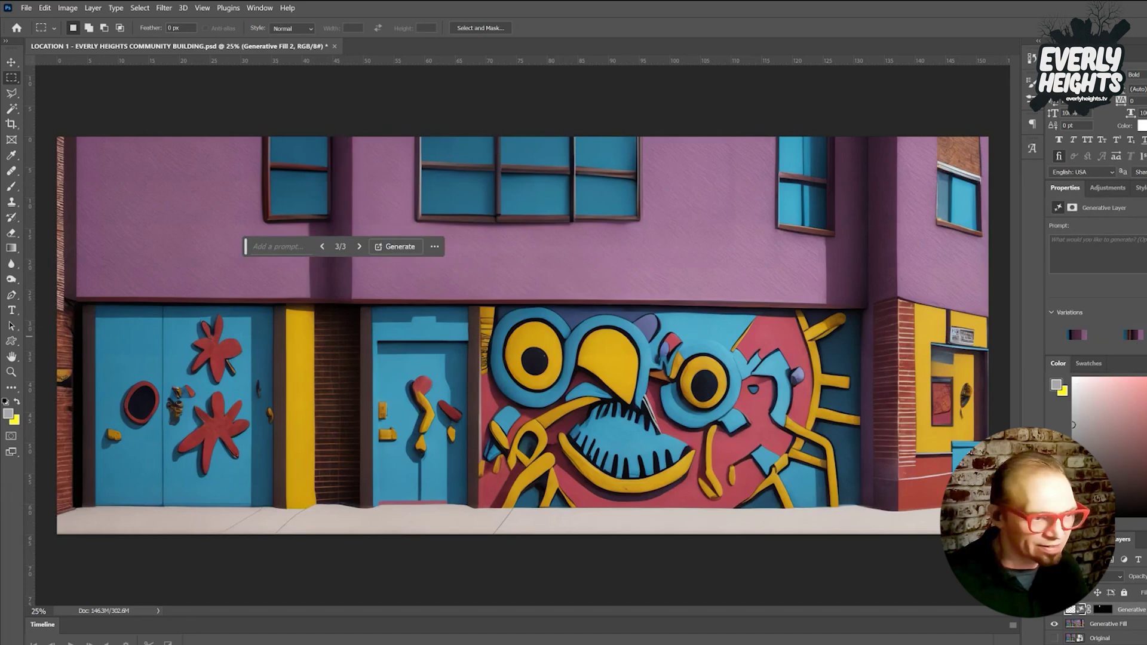
pyautogui.moveTo(1103, 337)
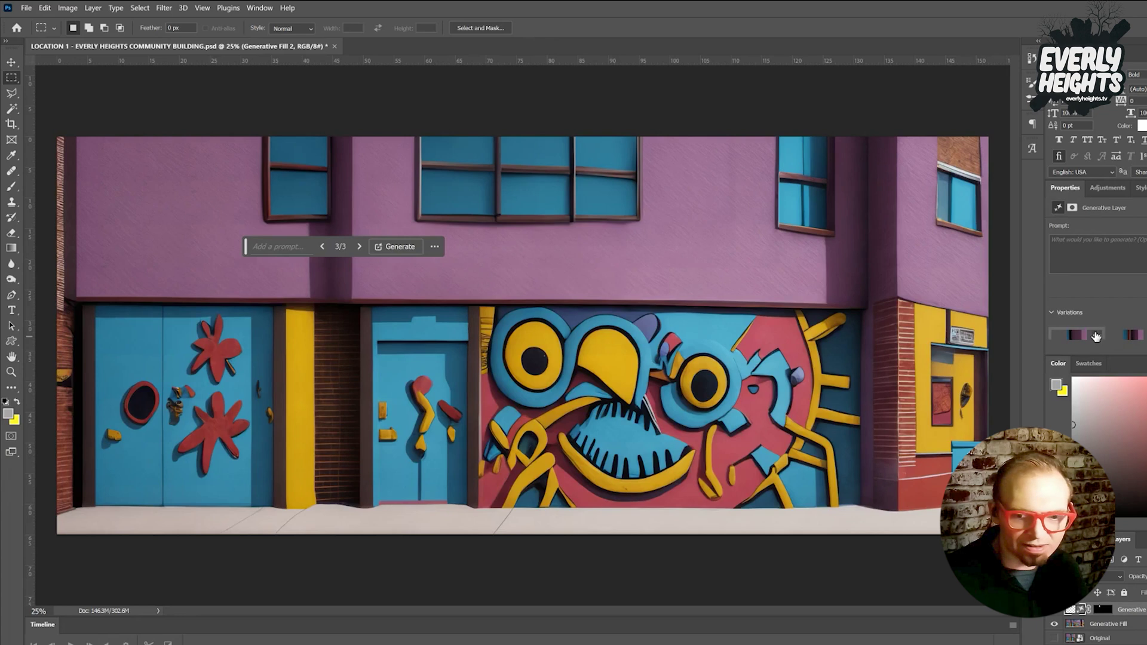
pyautogui.click(1128, 337)
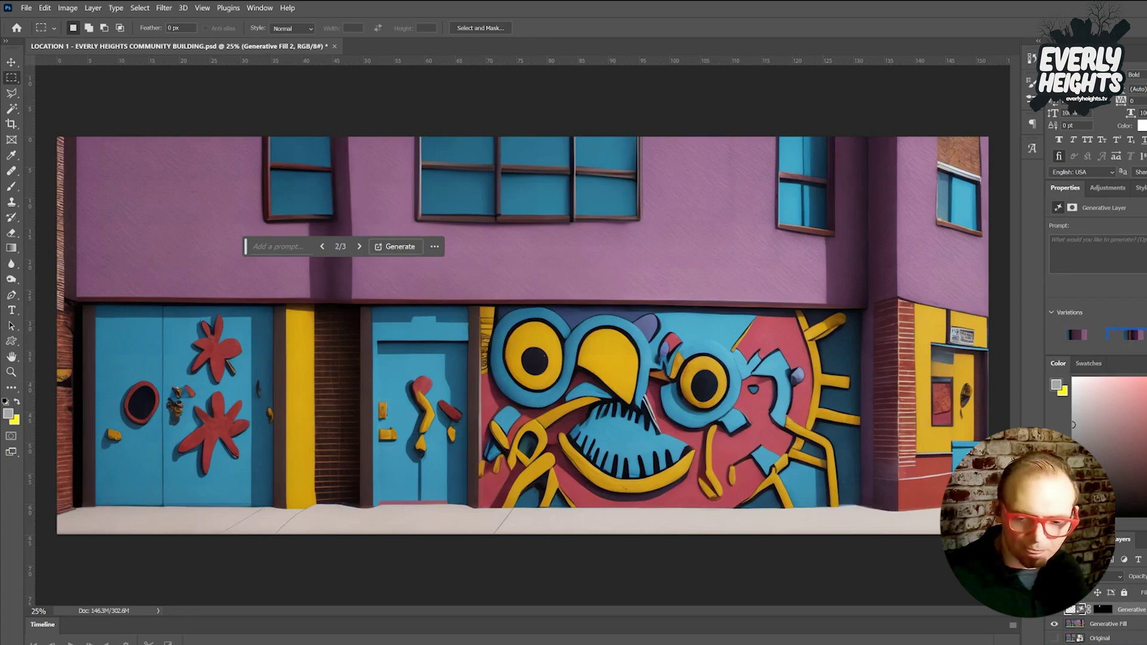
pyautogui.hotkey('ctrl', 'e')
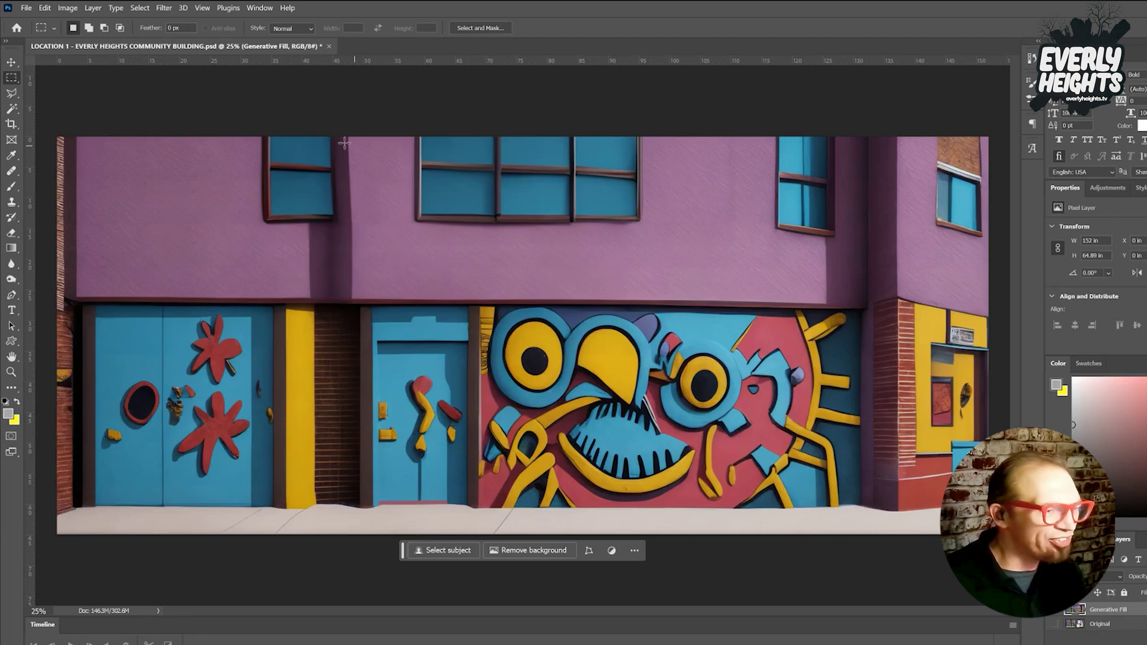
# Select the wall right of and below the left window and fill it with the prompt 'the wall'.
pyautogui.moveTo(332, 132); pyautogui.dragTo(372, 301)
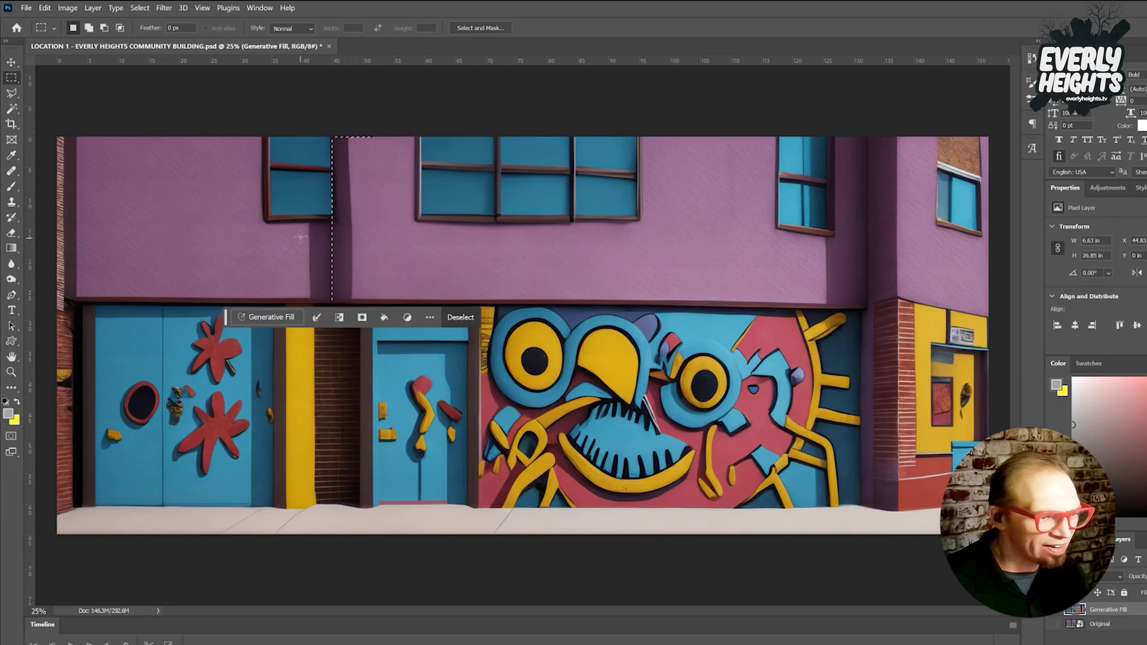
pyautogui.moveTo(306, 220); pyautogui.dragTo(335, 301)
pyautogui.click(292, 313)
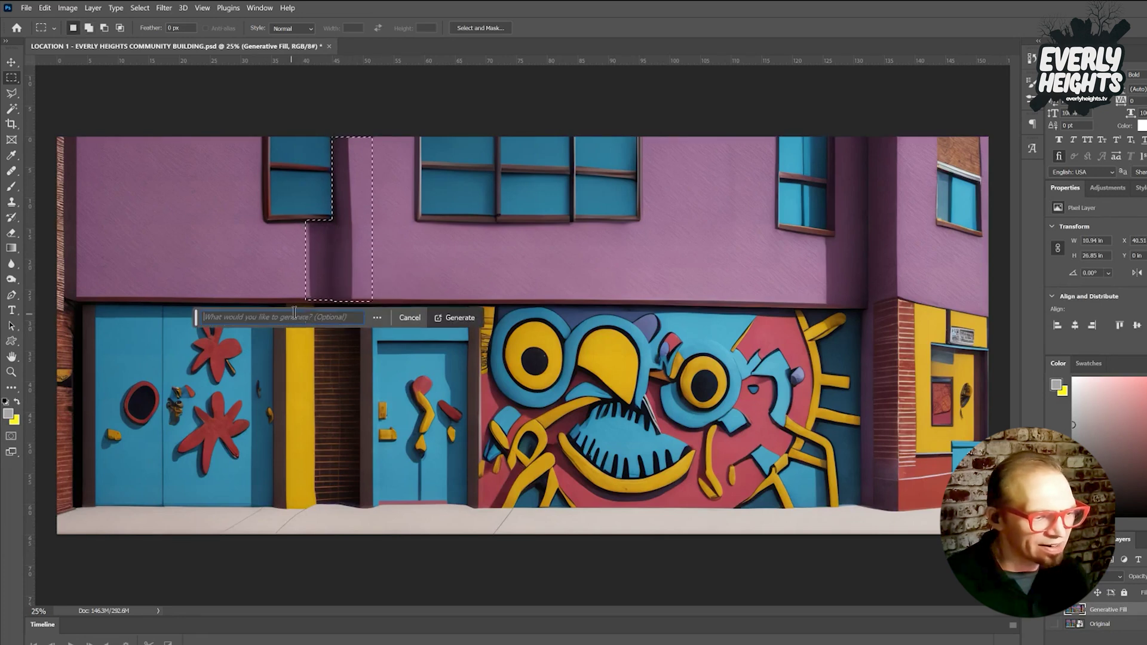
pyautogui.write('the wal')
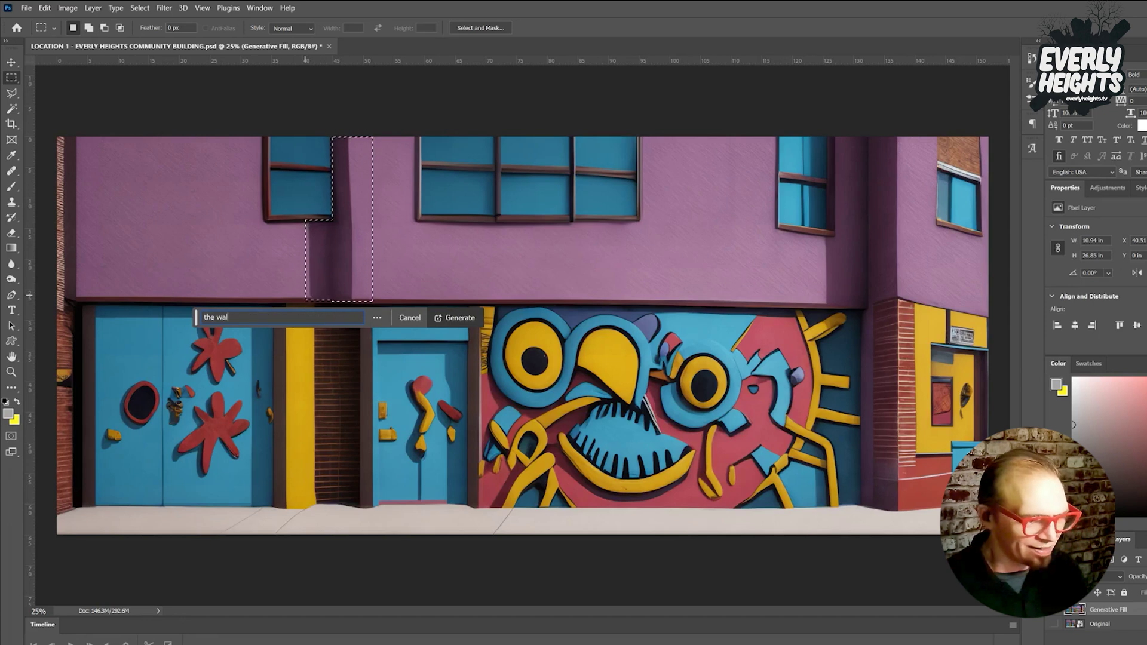
pyautogui.write('l')
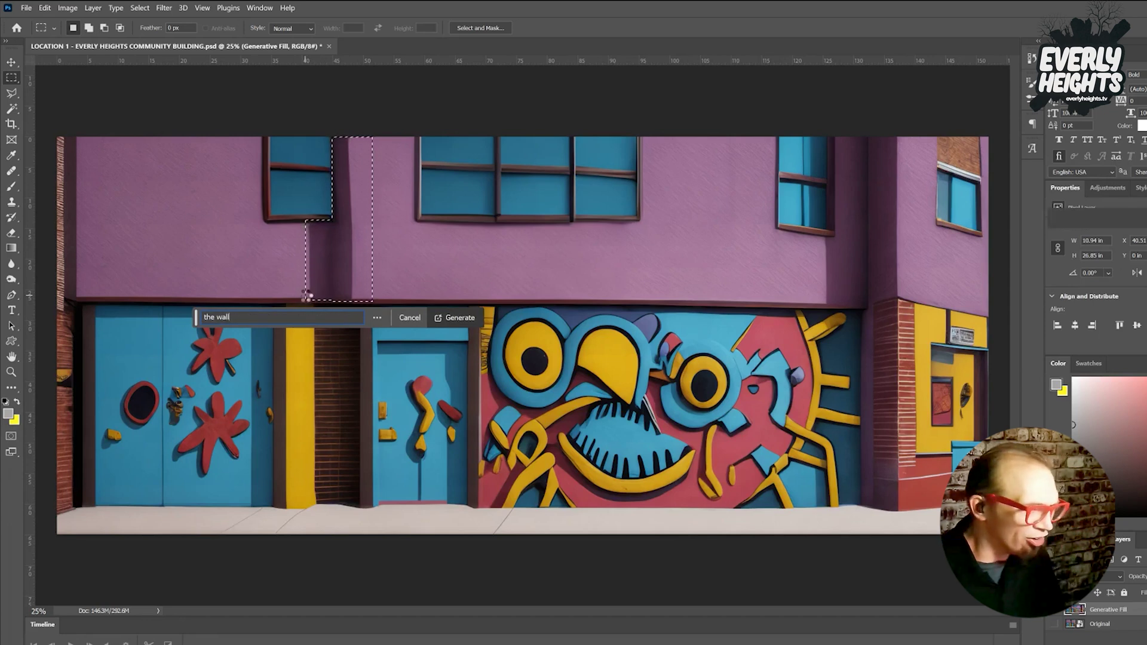
pyautogui.press('Return')
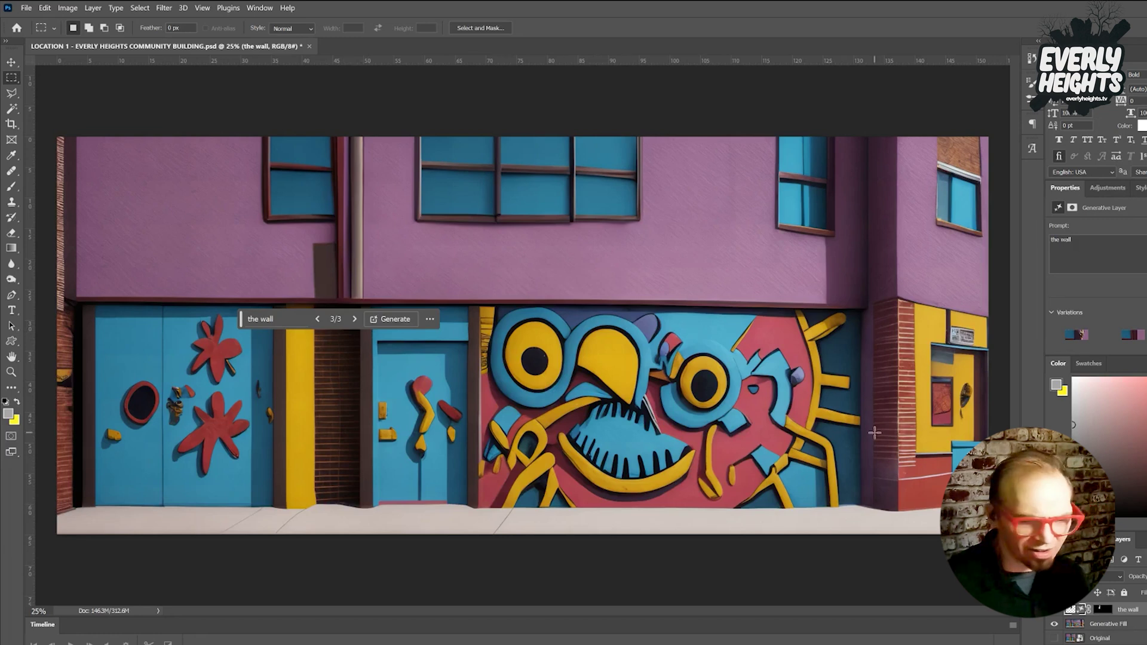
pyautogui.click(1133, 629)
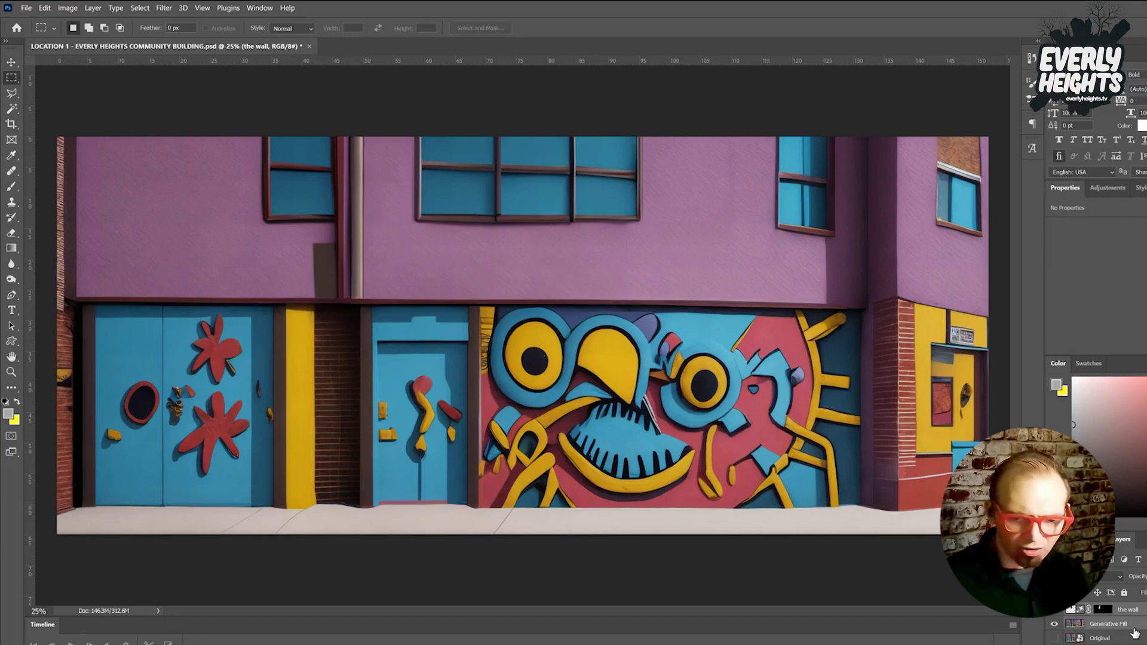
pyautogui.press('Delete')
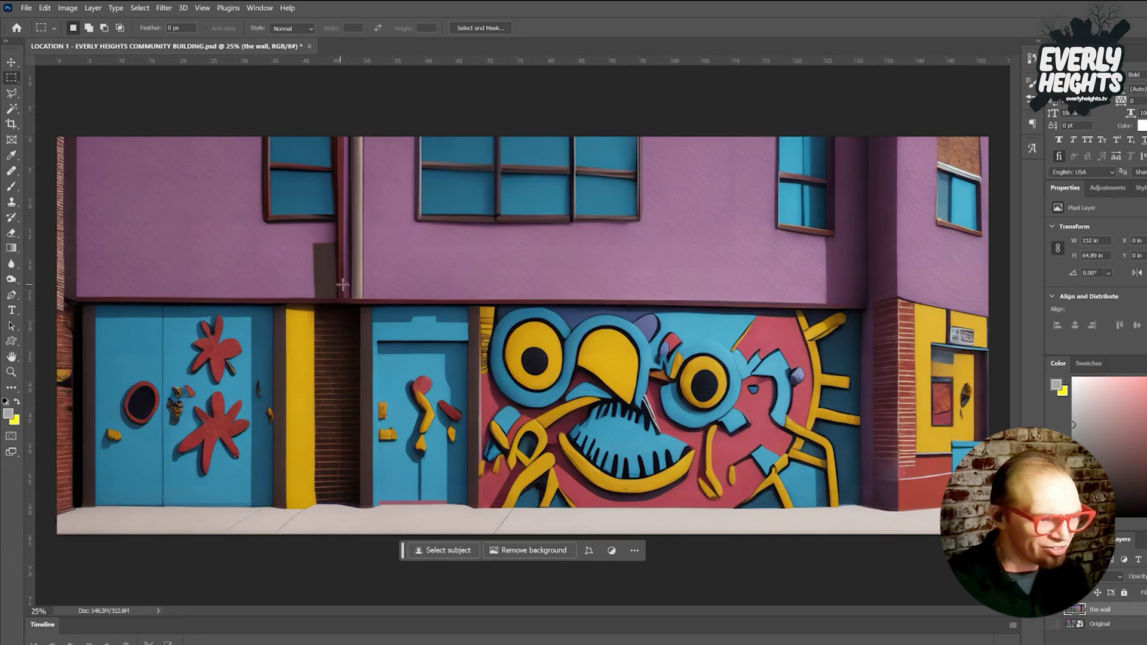
# Extend the pipe to the sidewalk with the prompt 'the rest of the drain pipe', keeping variation 2, merged.
pyautogui.moveTo(350, 289); pyautogui.dragTo(363, 505)
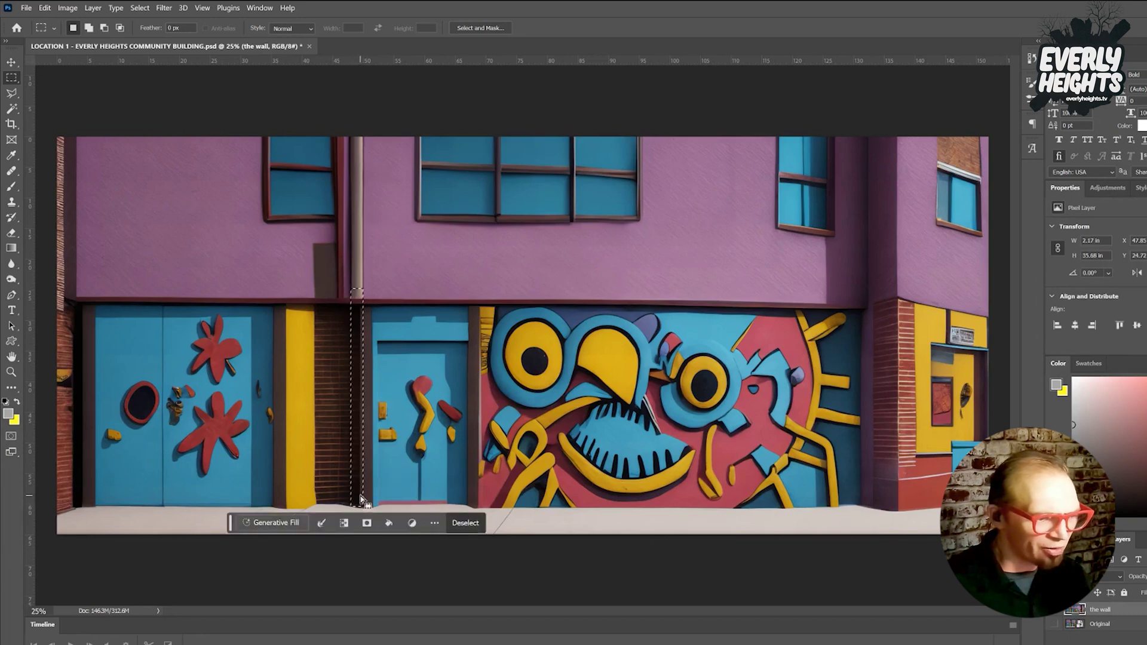
pyautogui.click(286, 526)
pyautogui.write('the rest of the drain')
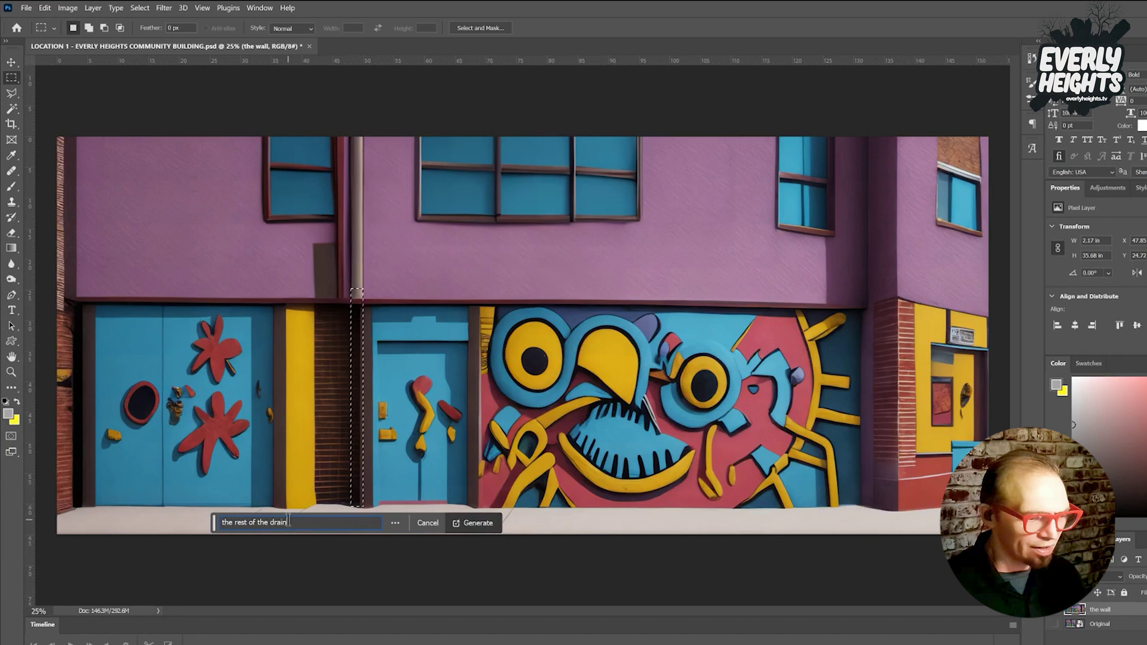
pyautogui.write(' pipe')
pyautogui.press('Return')
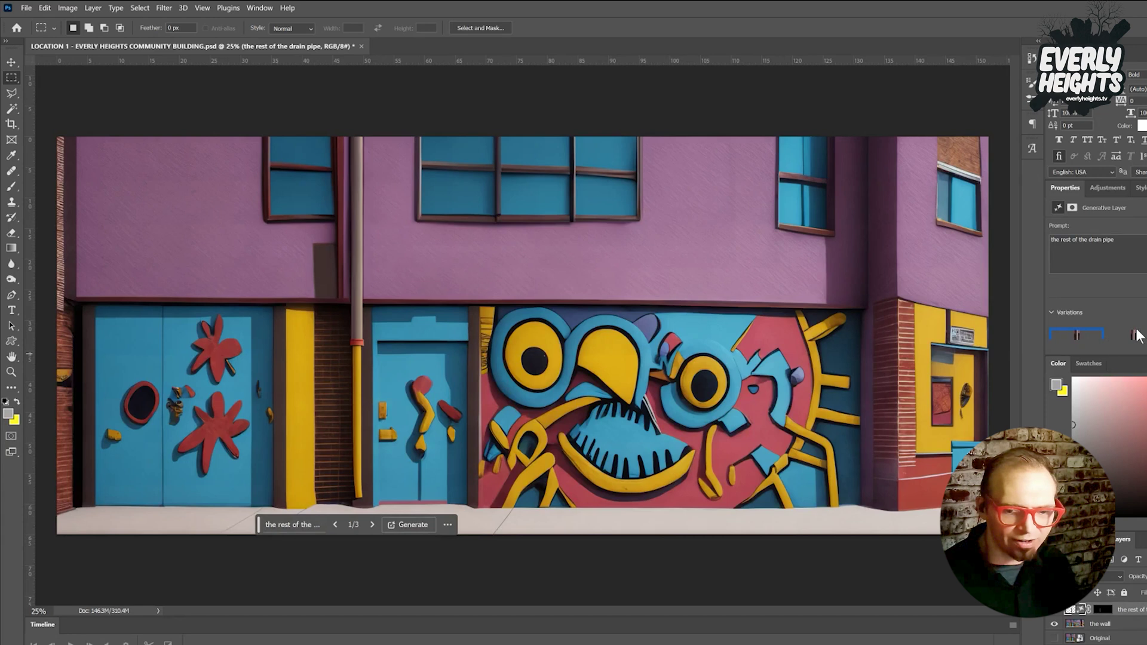
pyautogui.click(1133, 336)
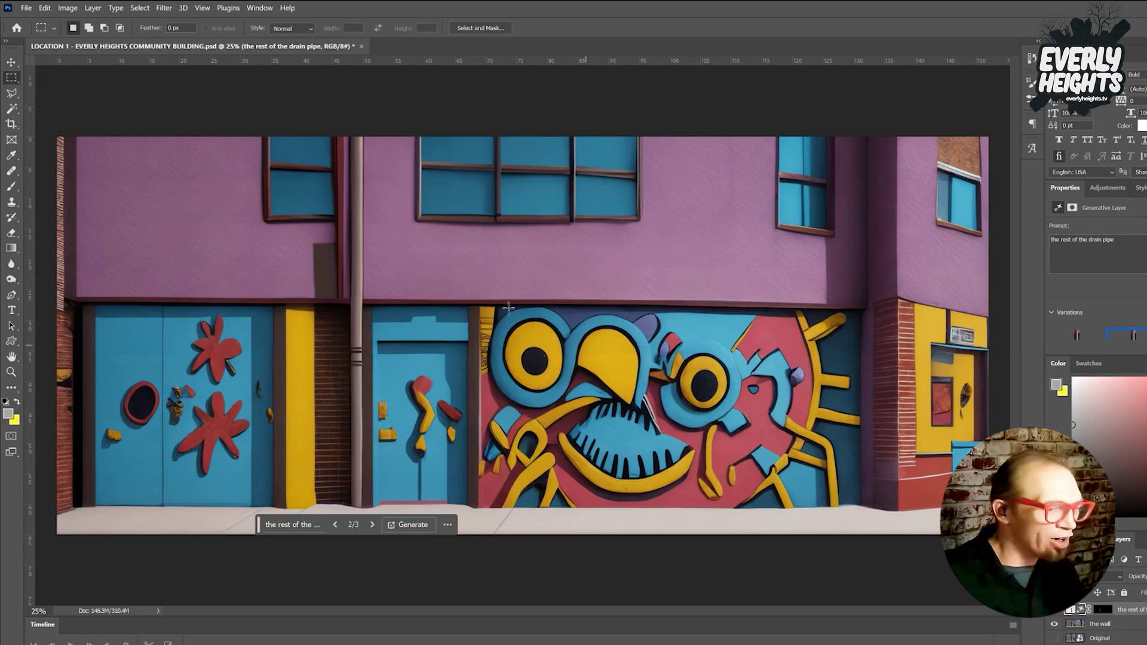
pyautogui.keyDown('shift'); pyautogui.click(1132, 629); pyautogui.keyUp('shift')
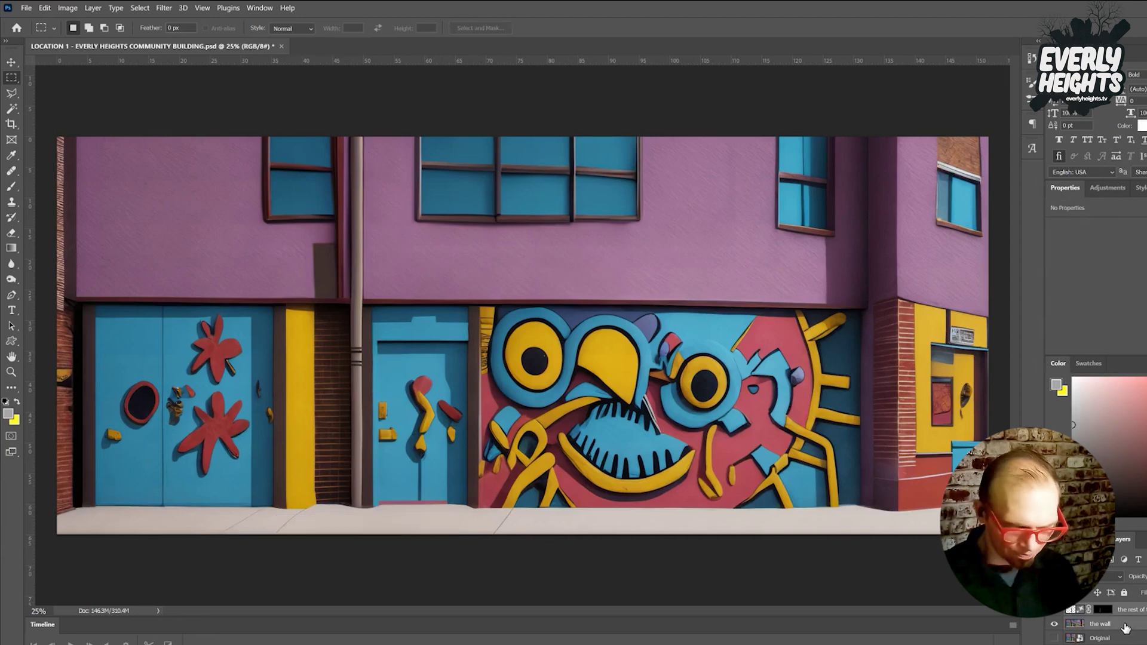
pyautogui.hotkey('ctrl', 'e')
# Replace the dark patch beside the pipe using the prompt 'the wall' and merge it down.
pyautogui.moveTo(308, 241); pyautogui.dragTo(340, 300)
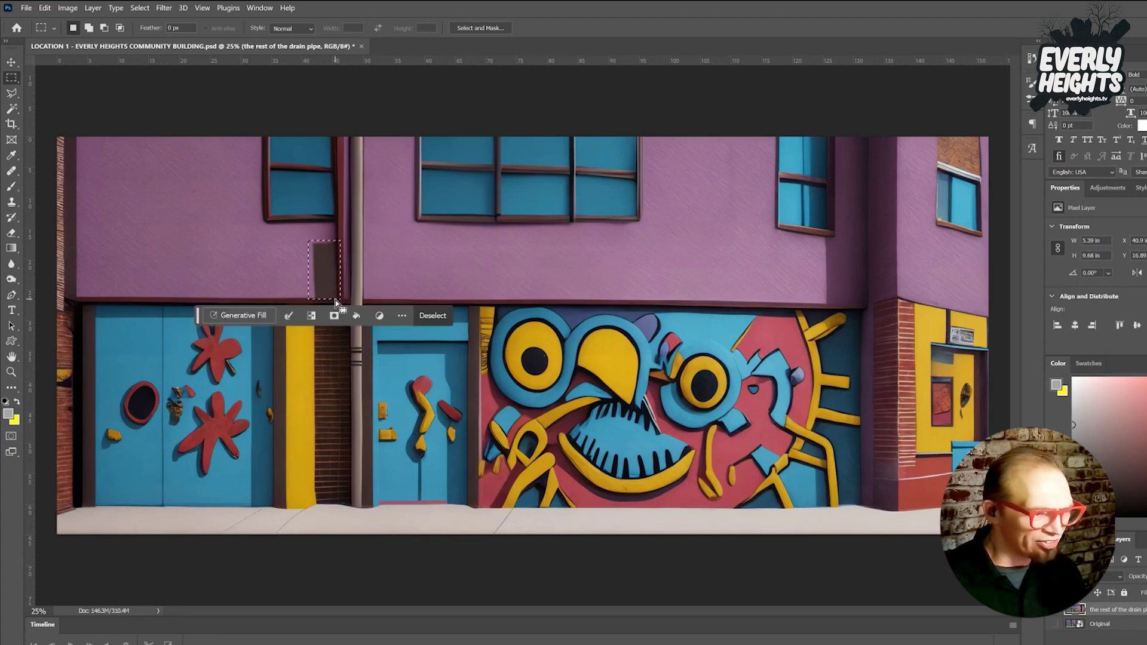
pyautogui.click(232, 310)
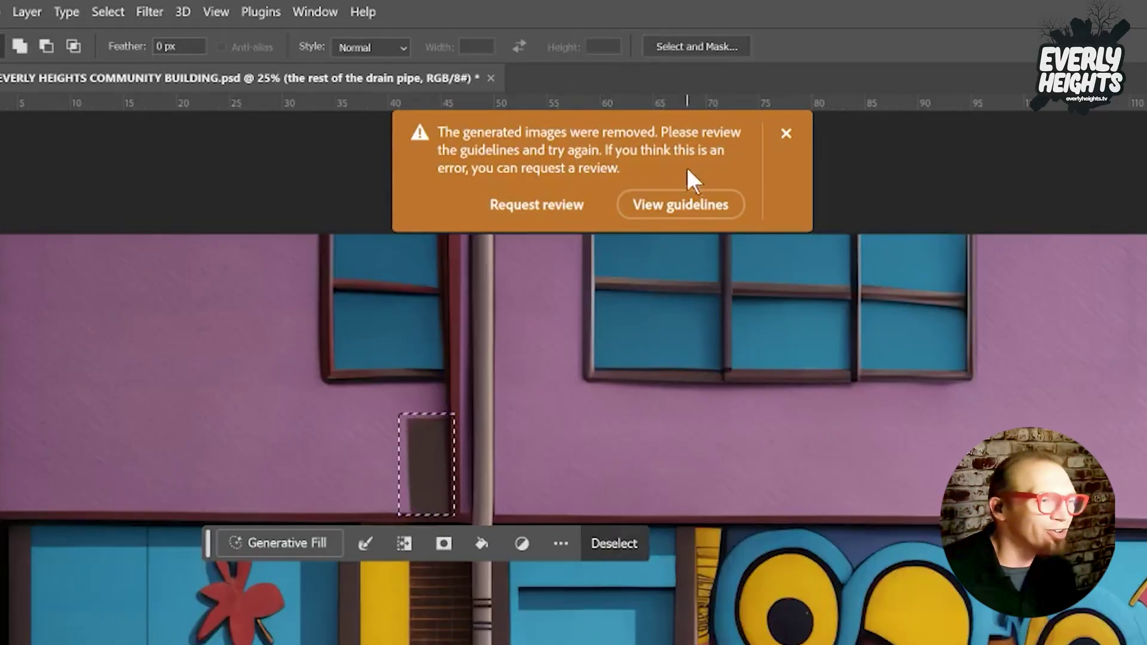
pyautogui.click(786, 133)
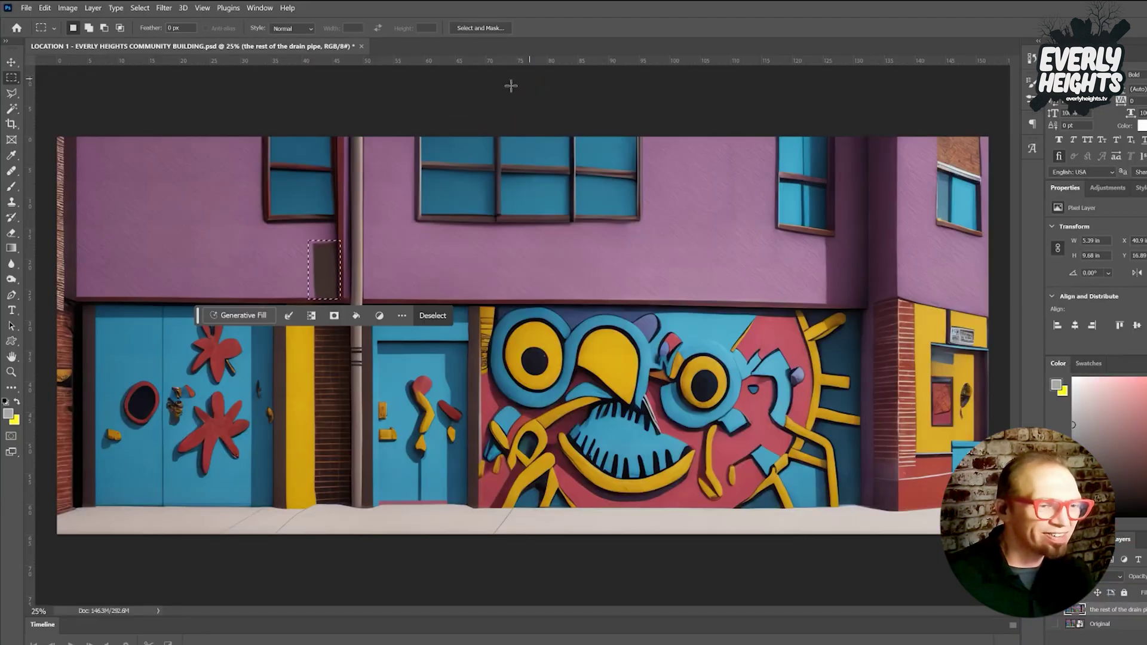
pyautogui.click(262, 315)
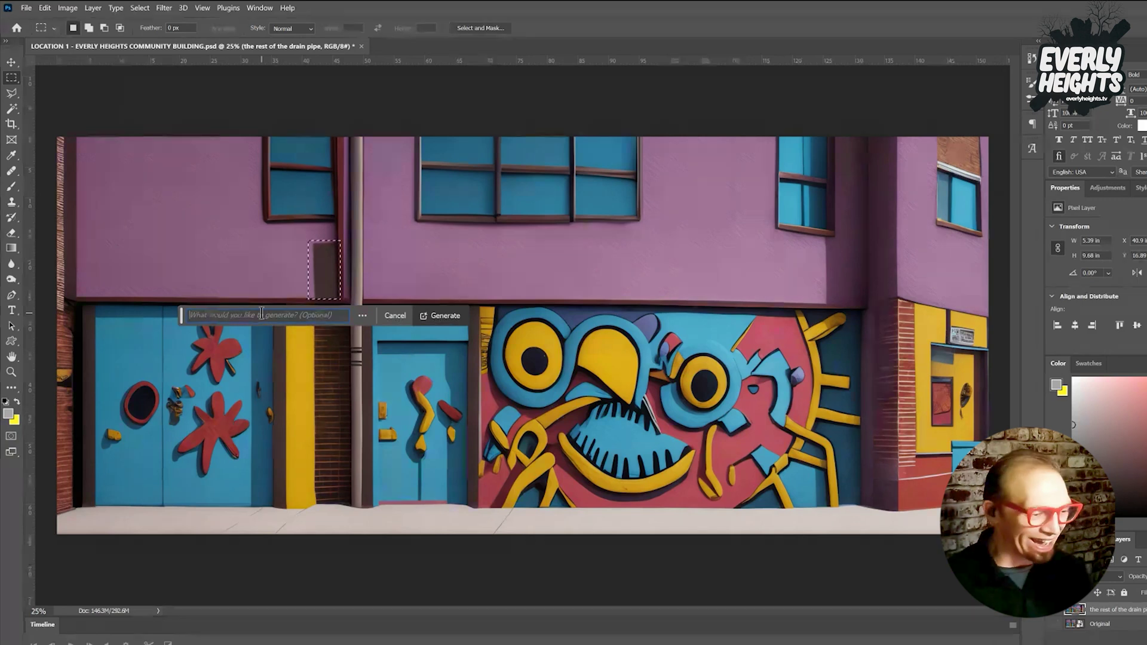
pyautogui.write('the wall')
pyautogui.press('Return')
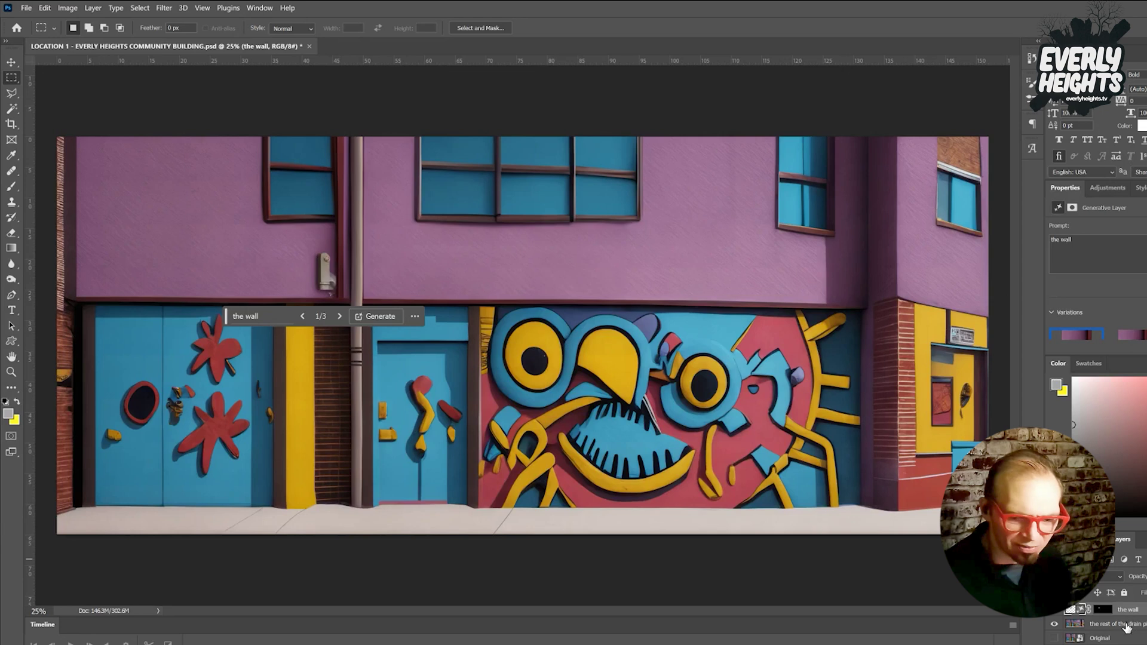
pyautogui.hotkey('ctrl', 'e')
# Outline the top of the upper-right window with the Polygonal Lasso.
pyautogui.click(12, 93)
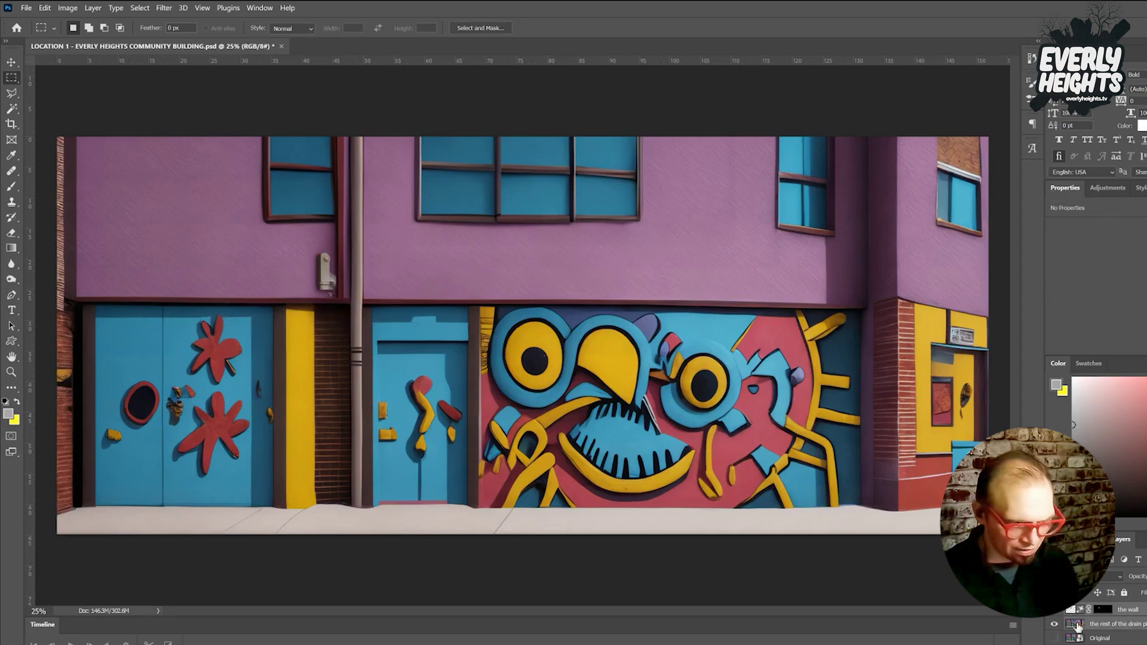
pyautogui.click(935, 162)
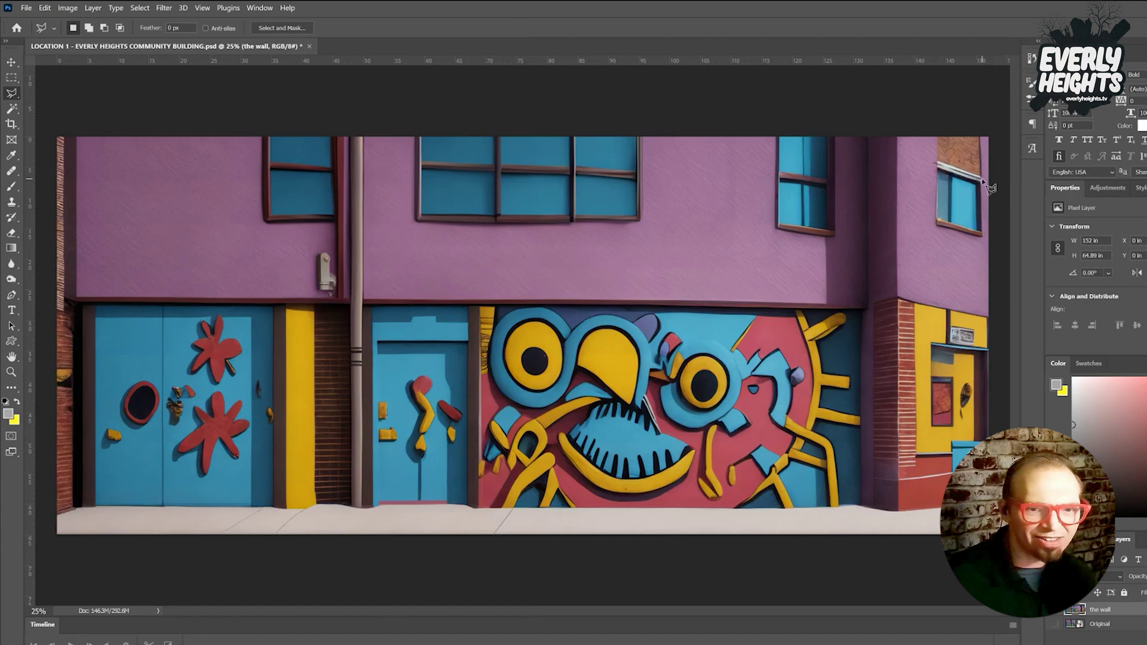
pyautogui.click(984, 179)
pyautogui.click(985, 130)
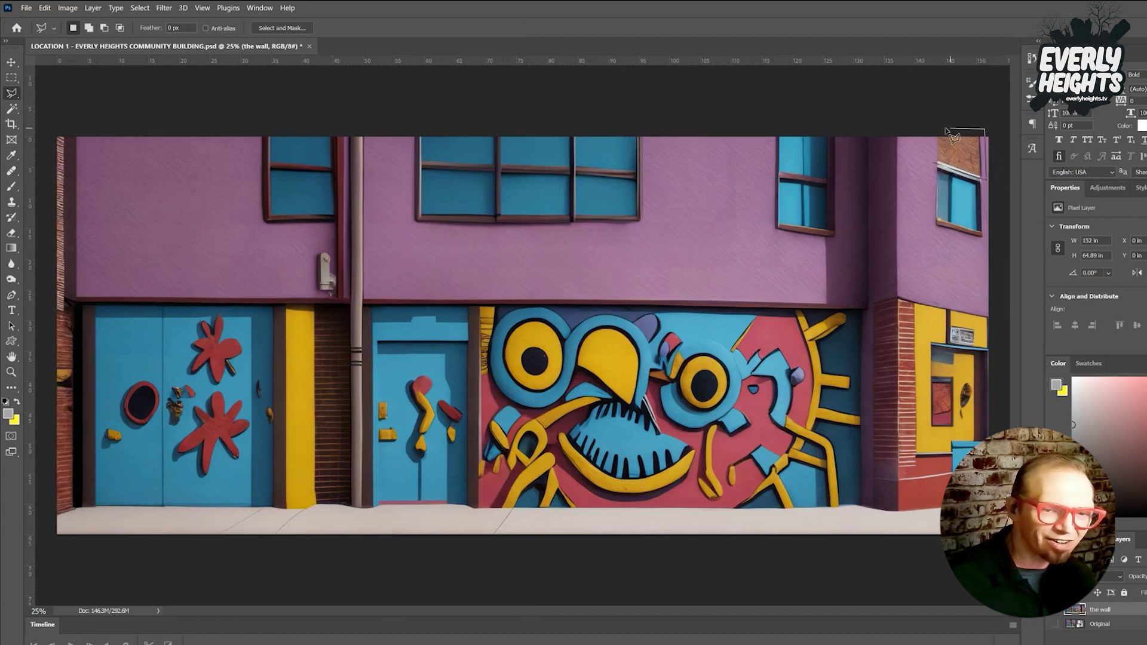
pyautogui.click(935, 160)
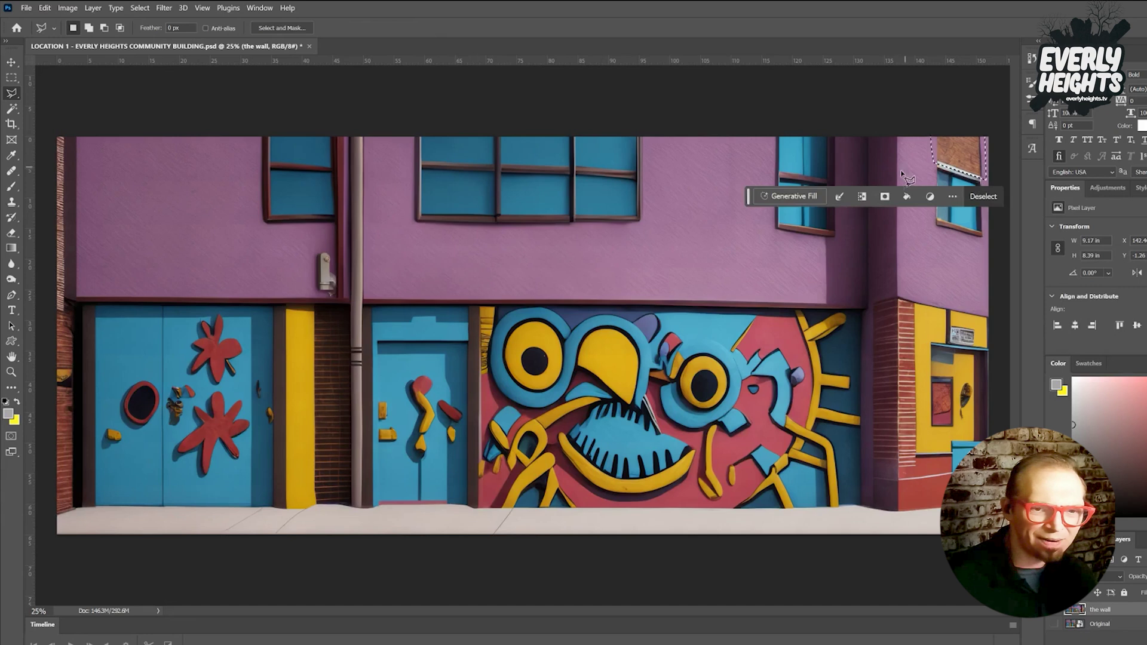
# Fill the outlined corner without a prompt and keep the first of three variations.
pyautogui.click(790, 194)
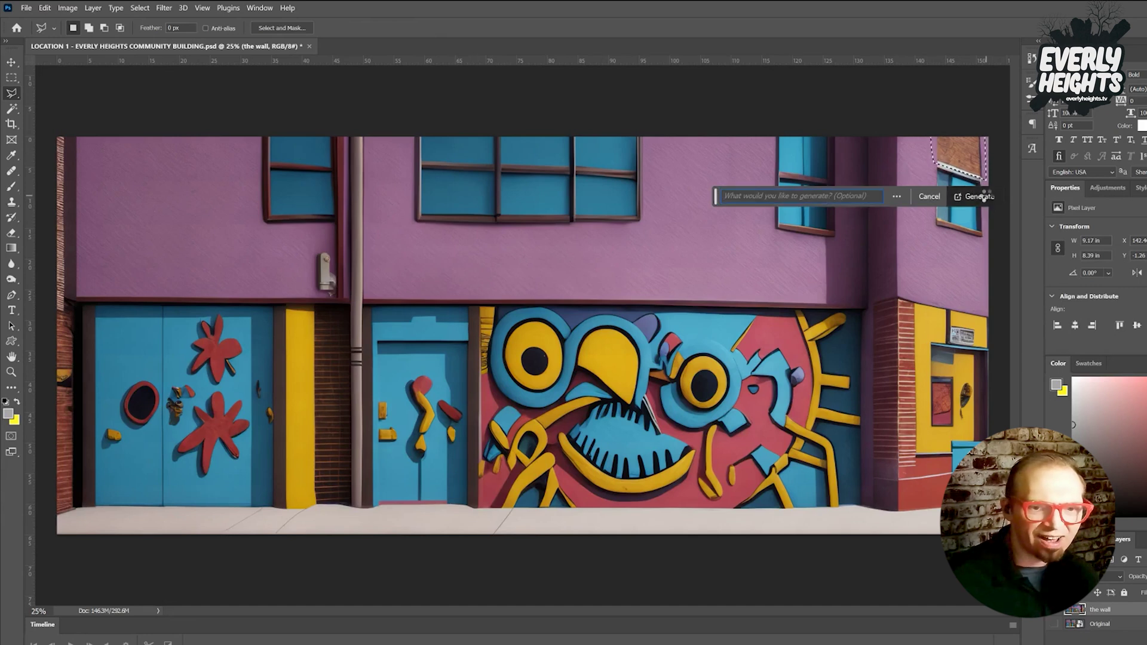
pyautogui.click(980, 196)
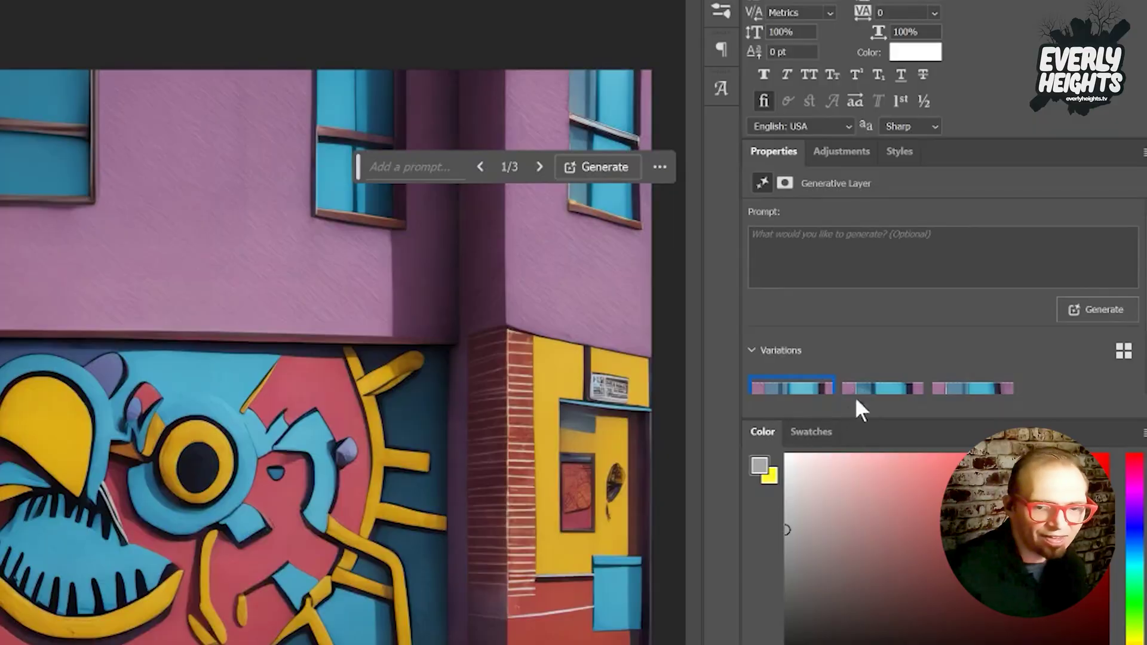
pyautogui.click(871, 390)
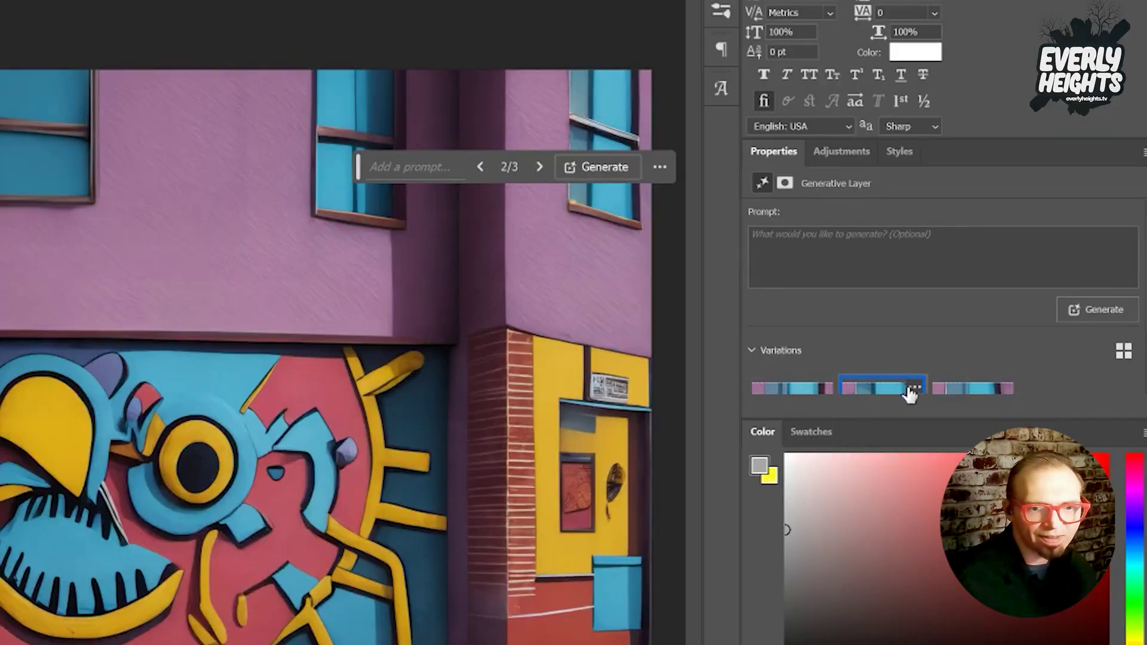
pyautogui.click(969, 394)
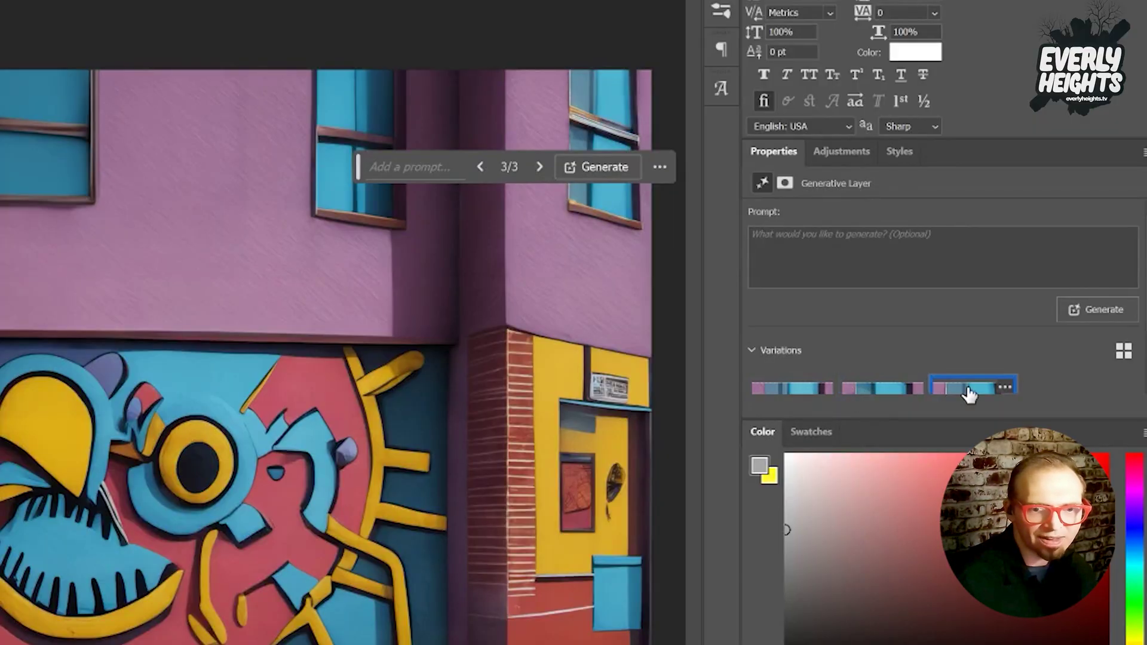
pyautogui.click(791, 395)
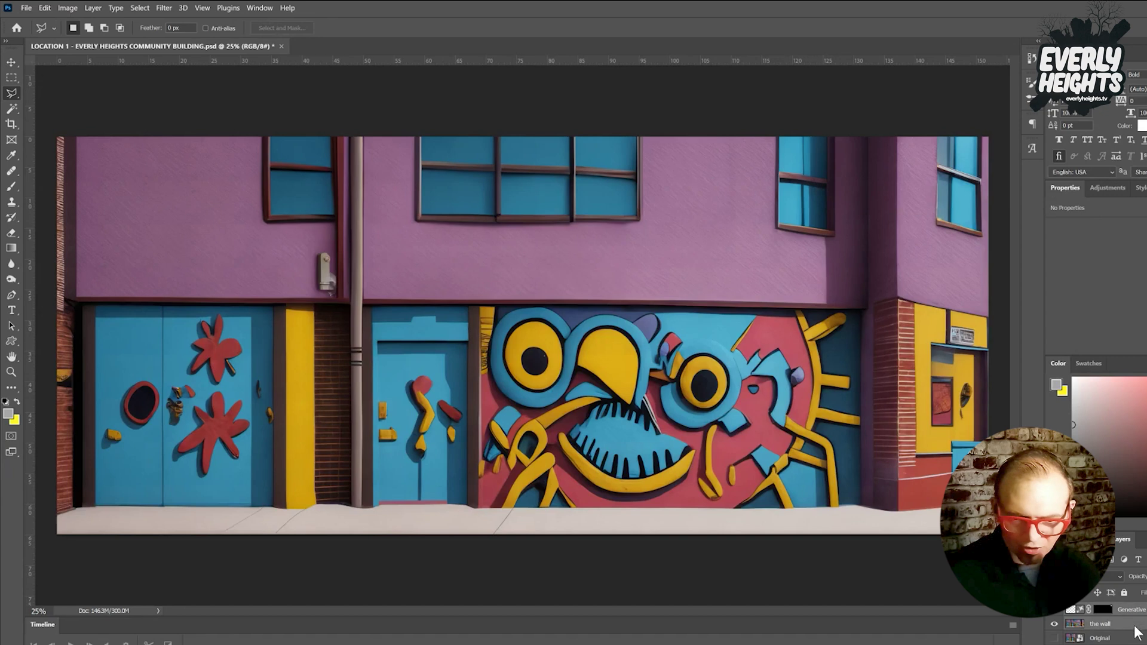
pyautogui.click(1136, 630)
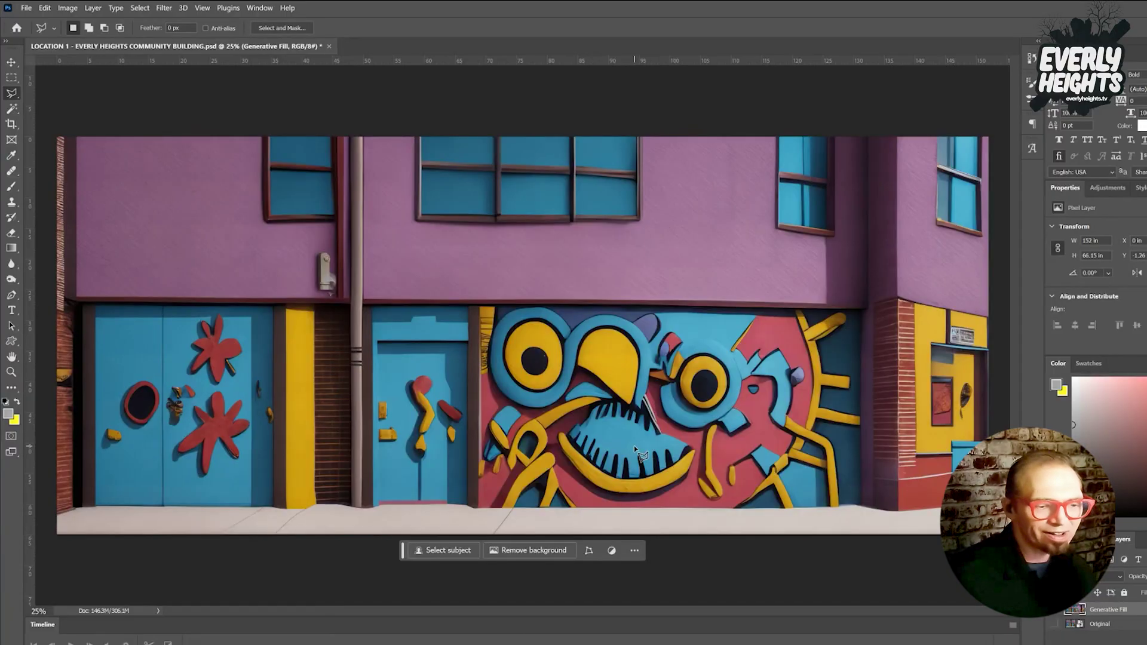
pyautogui.scroll(5, 641, 455)
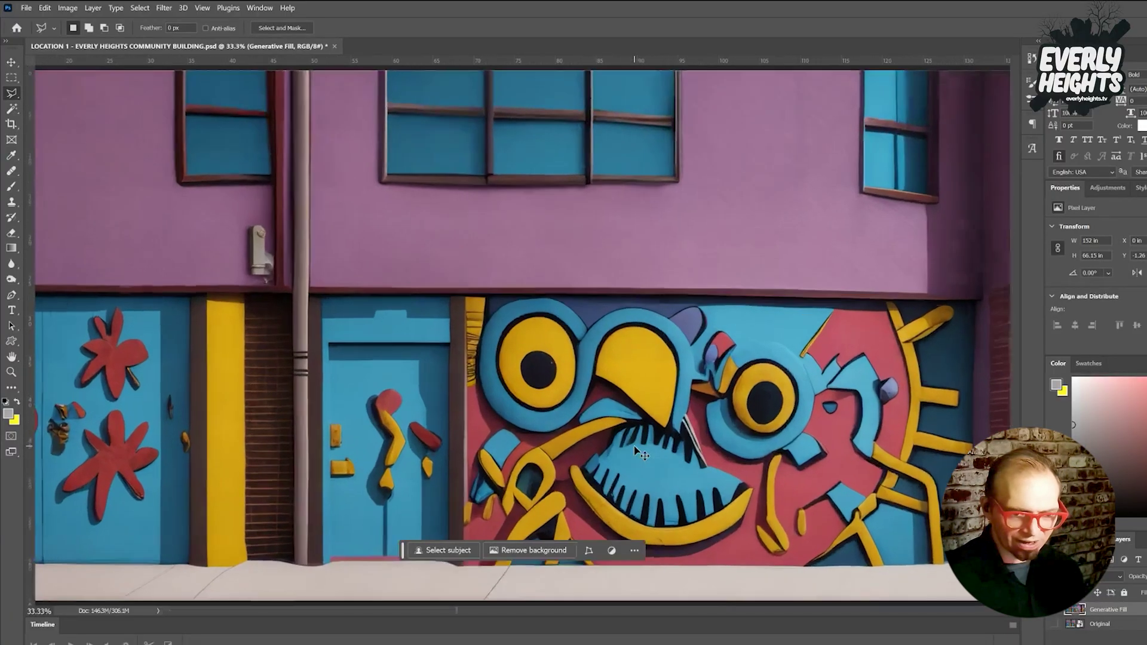
pyautogui.scroll(-1, 662, 441)
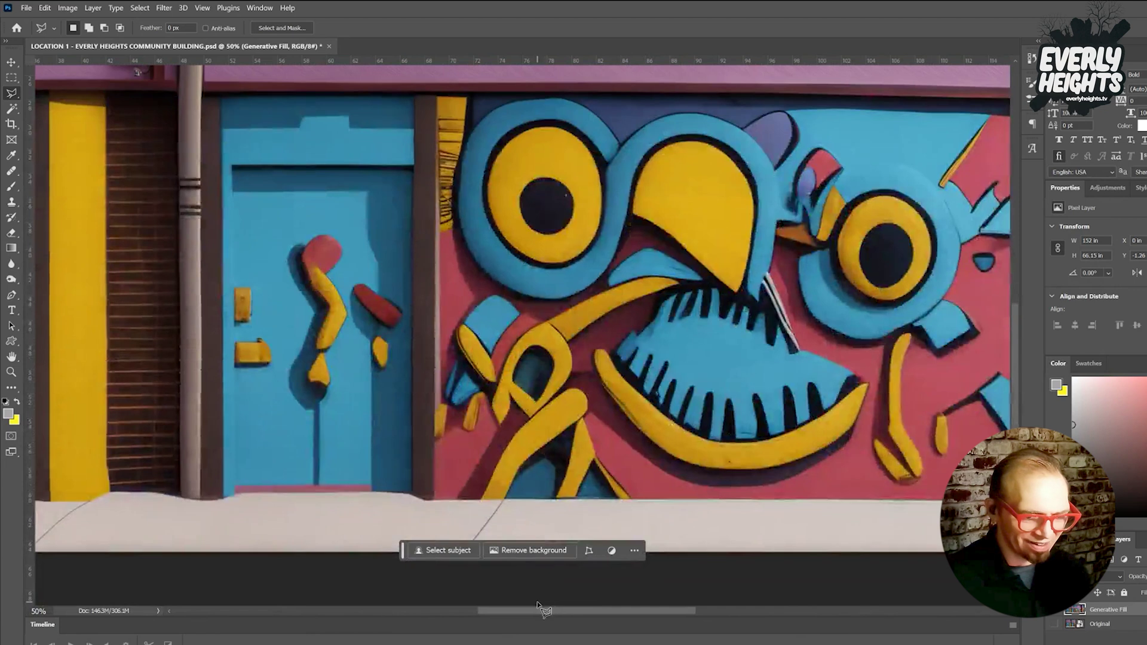
pyautogui.moveTo(538, 609); pyautogui.dragTo(601, 614)
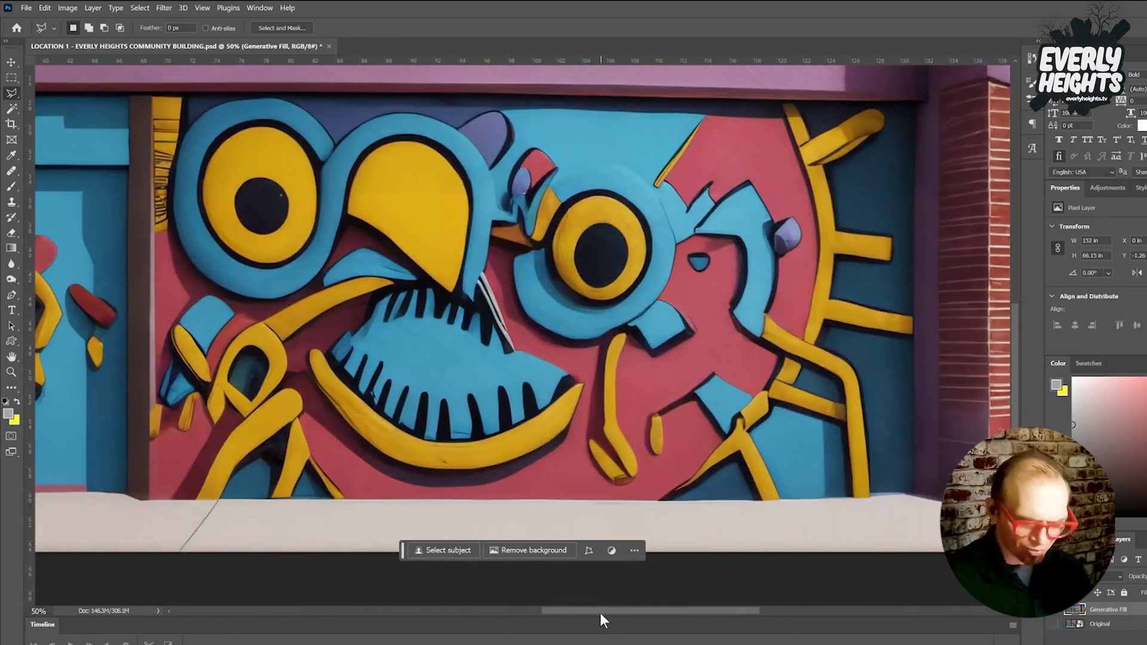
pyautogui.hotkey('ctrl', '-')
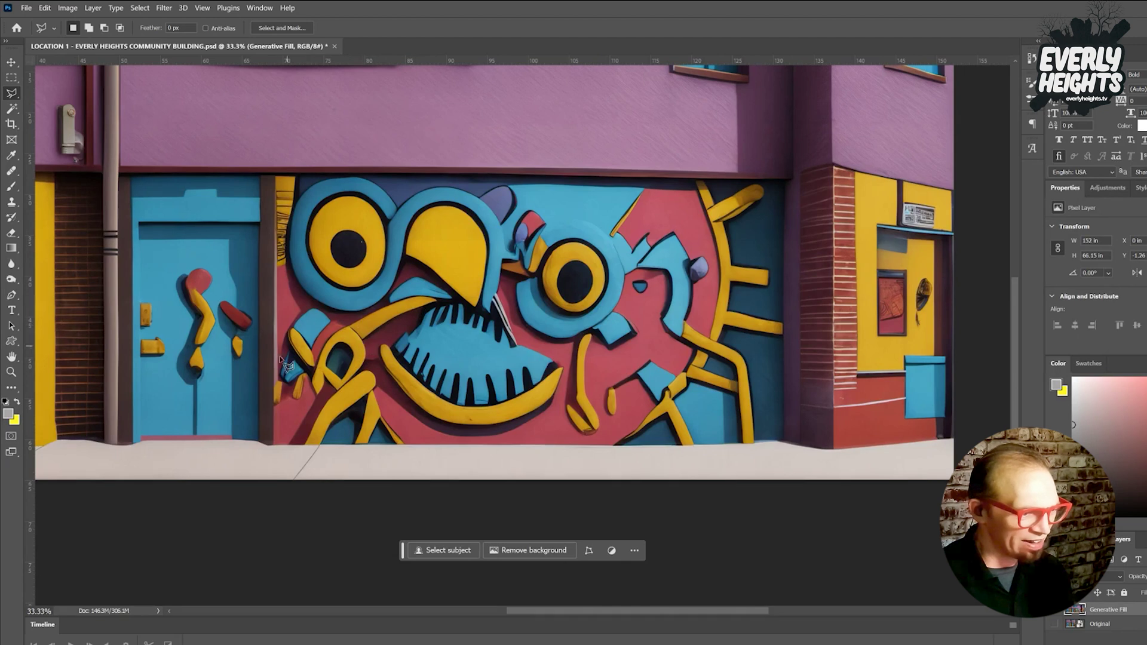
# Lasso the lower-left mural shapes, fill without a prompt, keep variation 2, and select both fill layers.
pyautogui.click(443, 303)
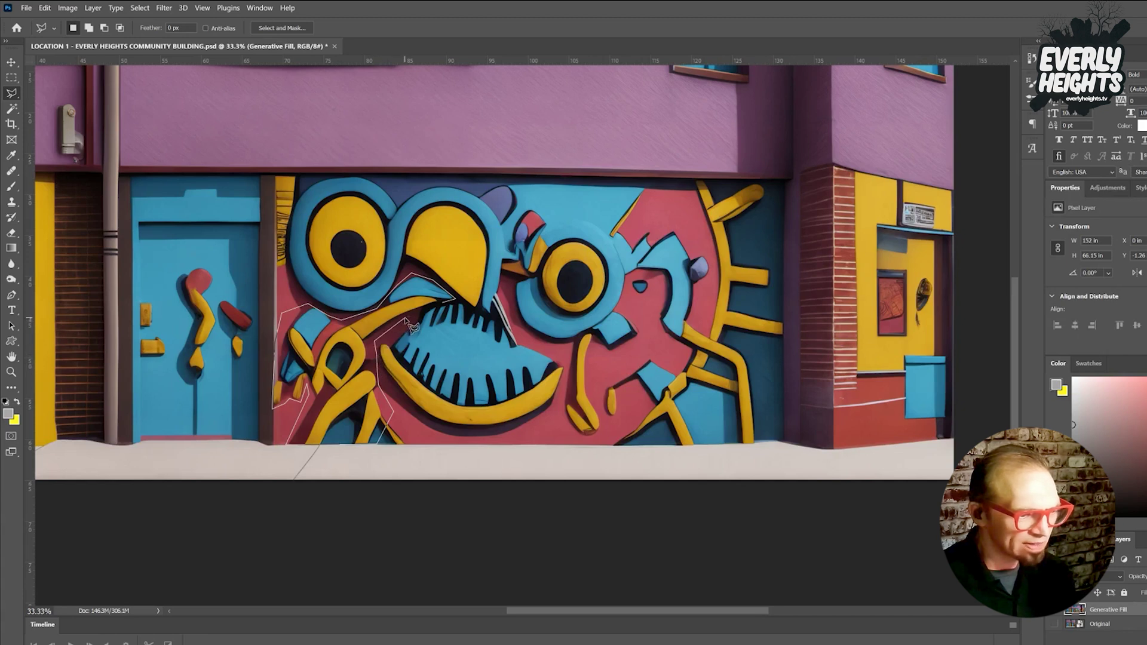
pyautogui.doubleClick(424, 311)
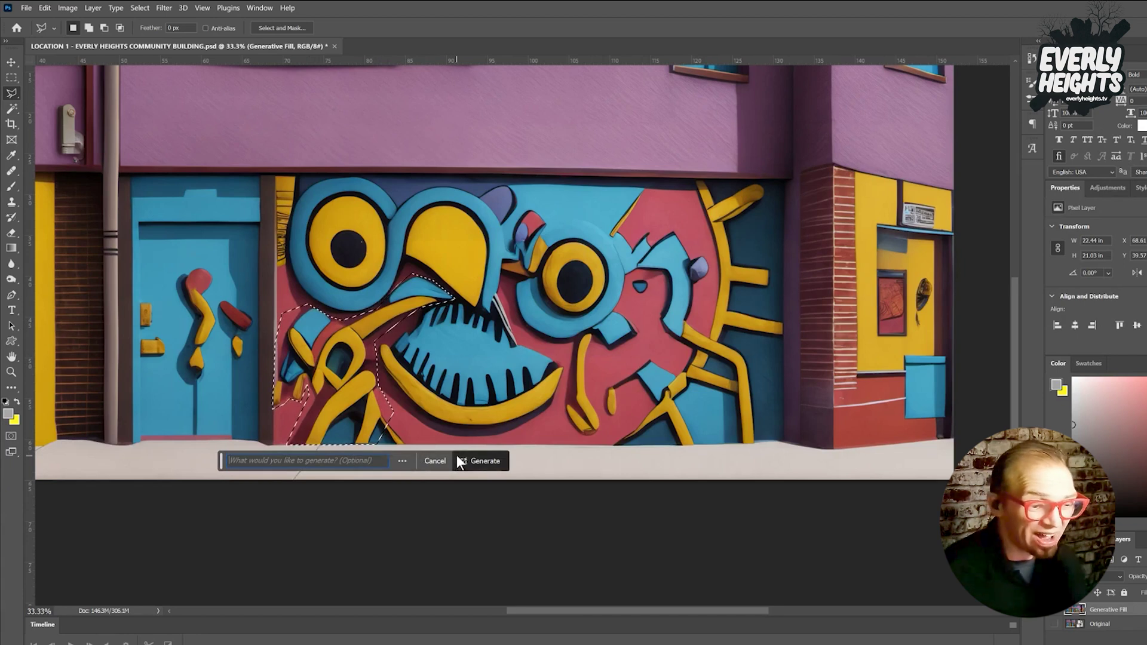
pyautogui.click(457, 460)
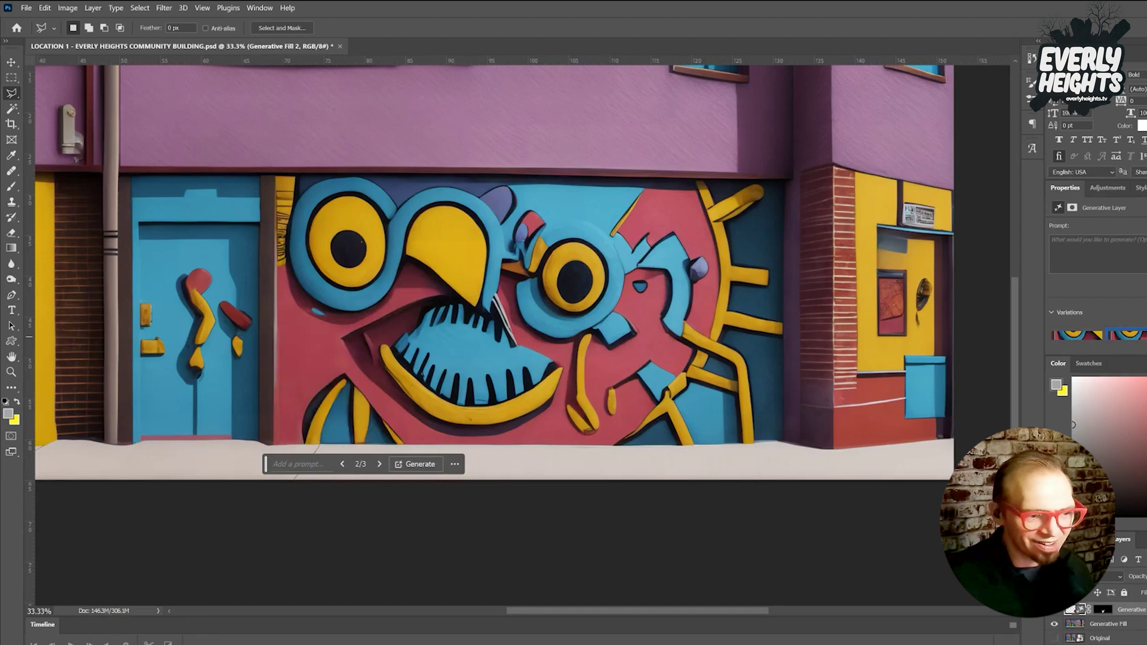
pyautogui.click(379, 464)
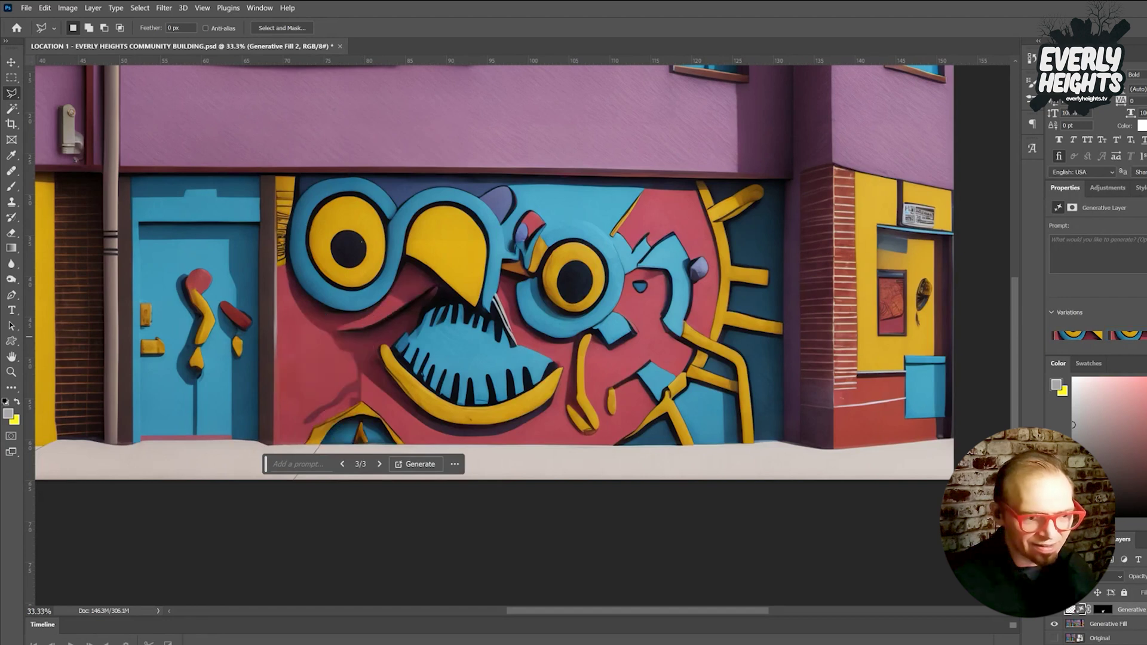
pyautogui.click(1140, 338)
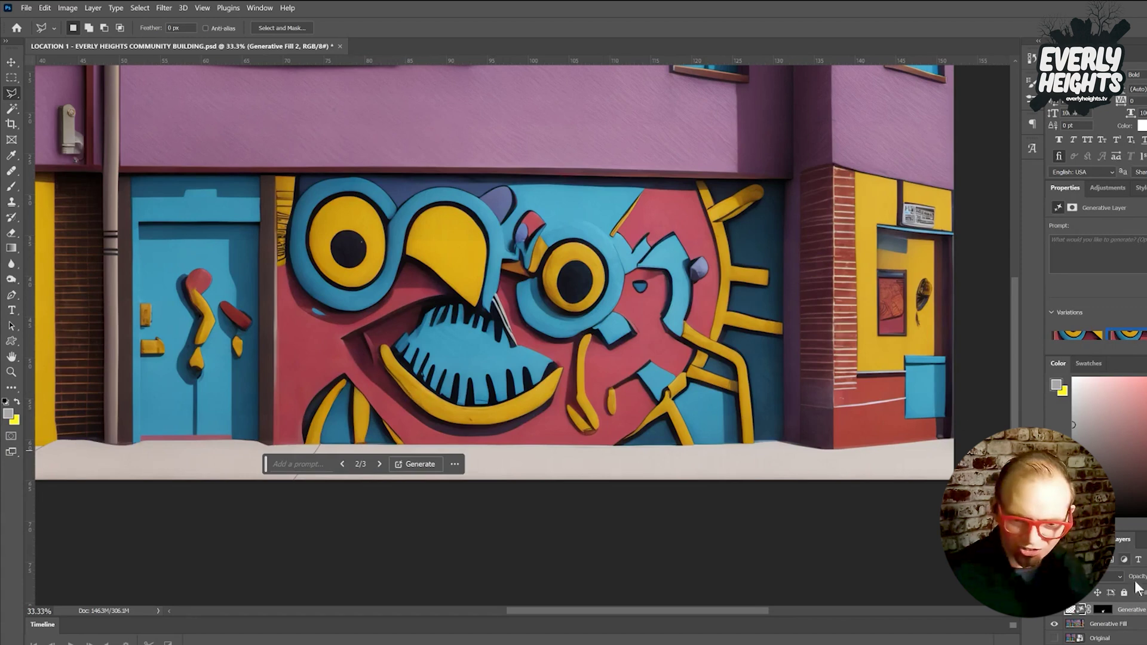
pyautogui.keyDown('ctrl'); pyautogui.click(1128, 626); pyautogui.keyUp('ctrl')
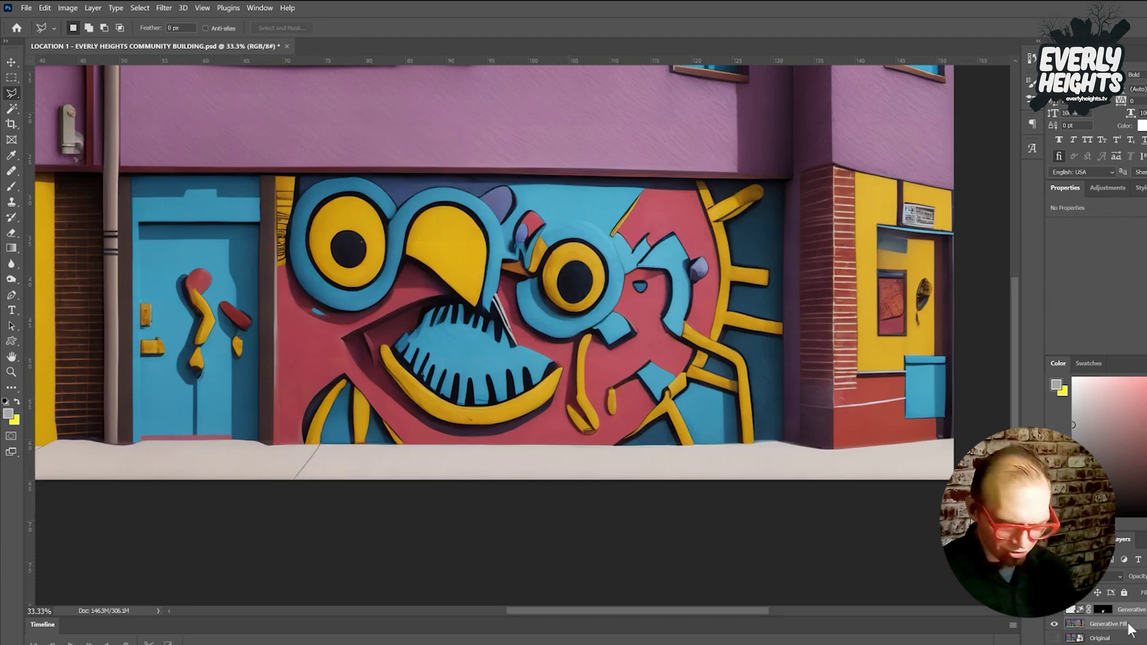
# Merge the two fill layers, regenerate the yellow strokes at the bottom-left corner, and select the older fill layer.
pyautogui.hotkey('ctrl', 'e')
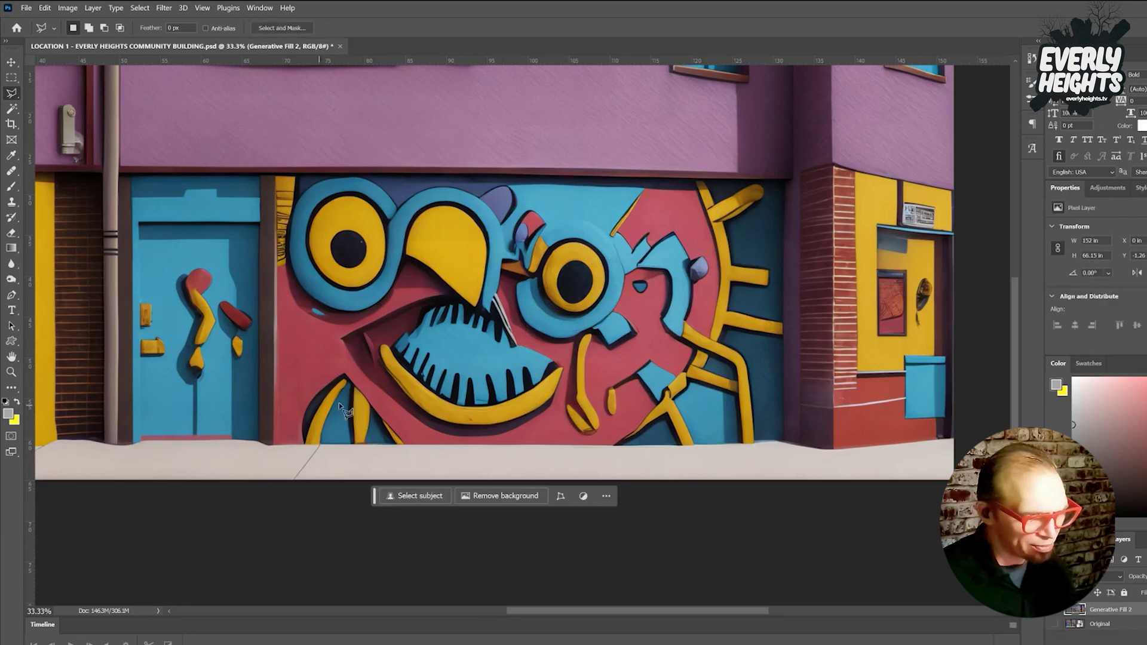
pyautogui.click(344, 369)
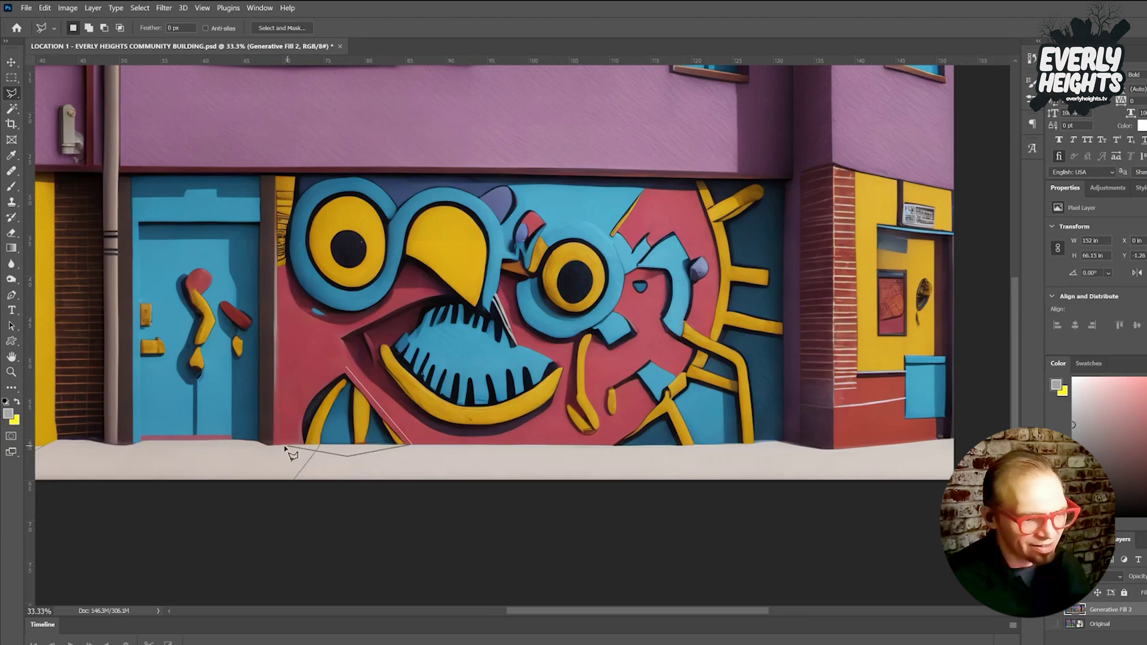
pyautogui.click(296, 402)
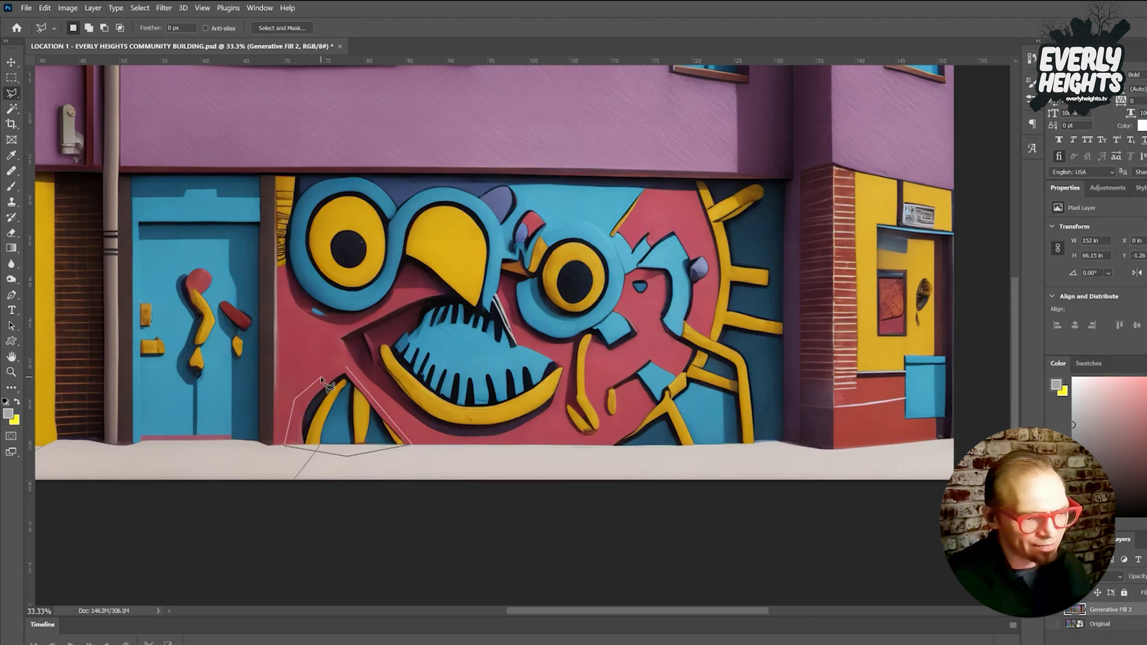
pyautogui.click(344, 369)
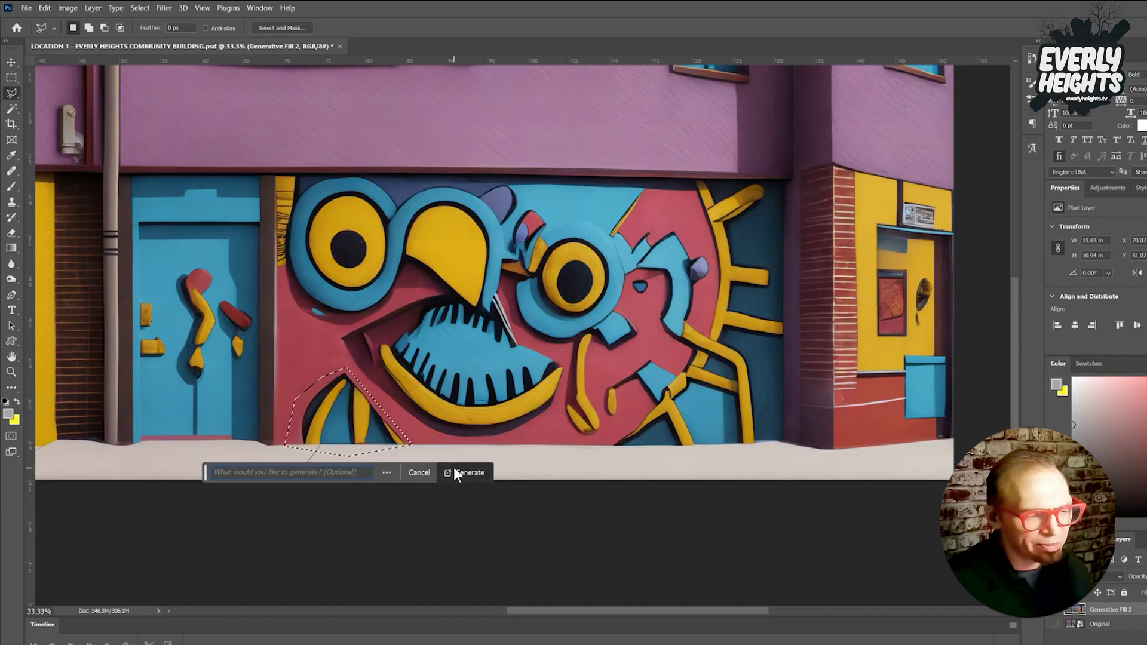
pyautogui.click(457, 472)
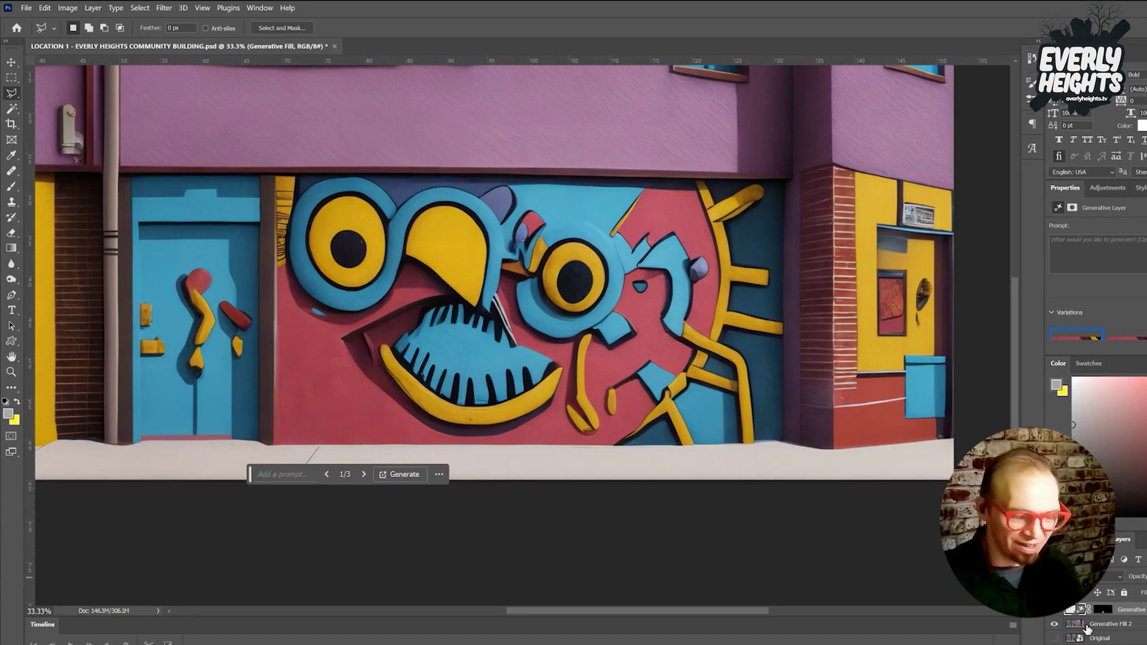
pyautogui.click(1105, 625)
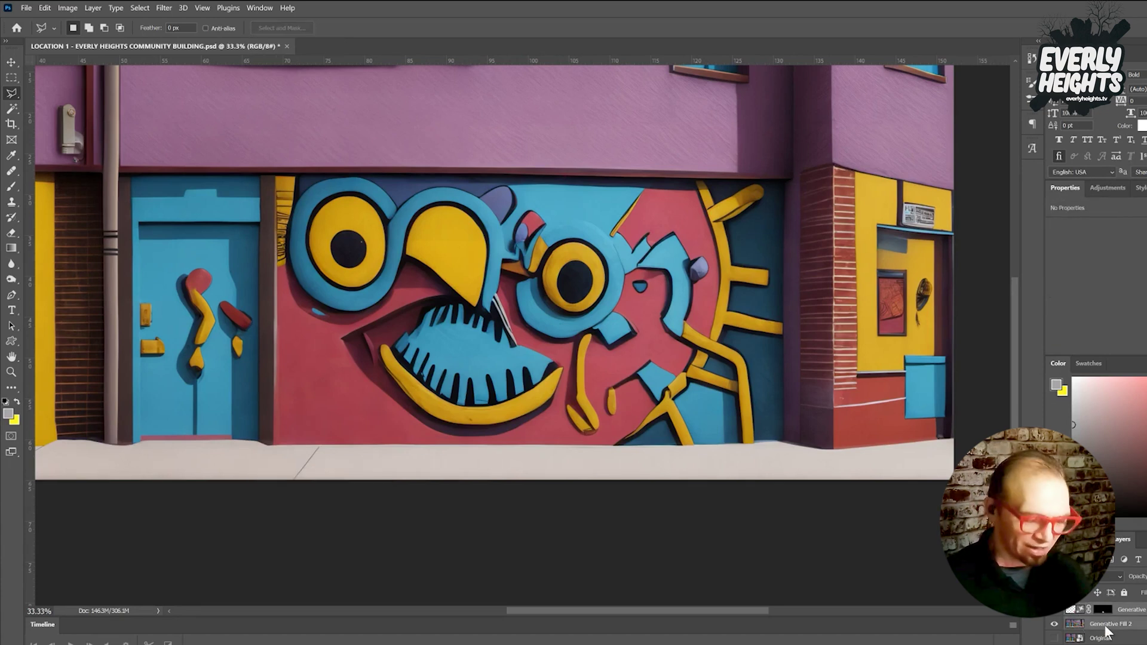
# Merge the new fill into the earlier layer and regenerate a small spot left of the yellow beak.
pyautogui.hotkey('ctrl', 'z')
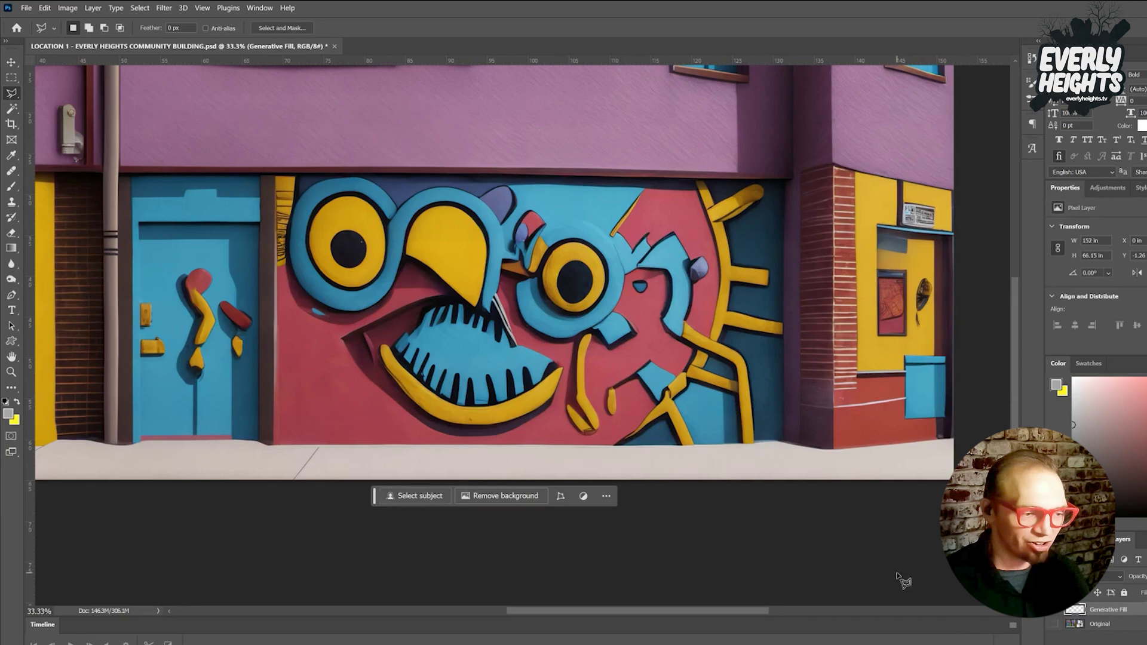
pyautogui.click(327, 315)
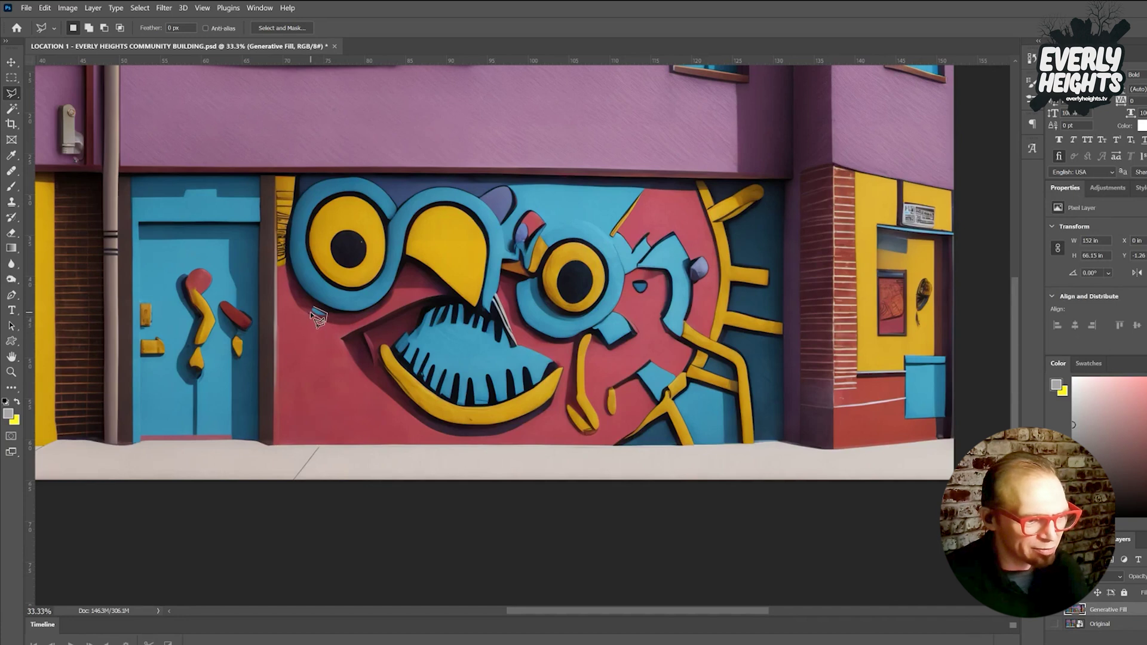
pyautogui.doubleClick(319, 316)
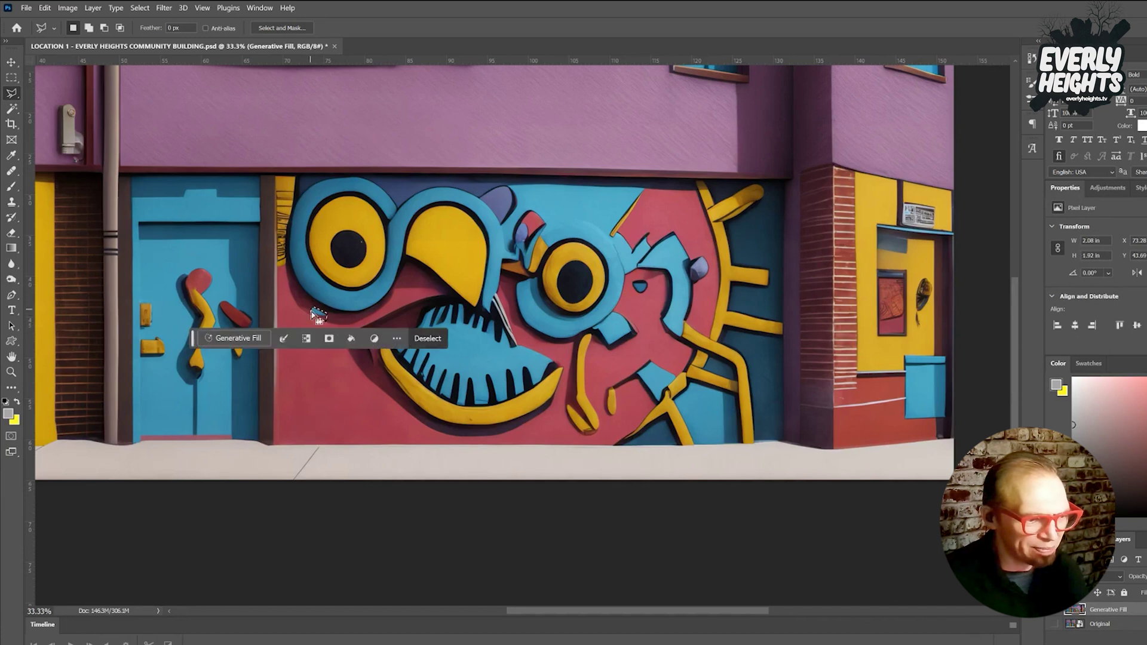
pyautogui.click(262, 338)
pyautogui.click(470, 335)
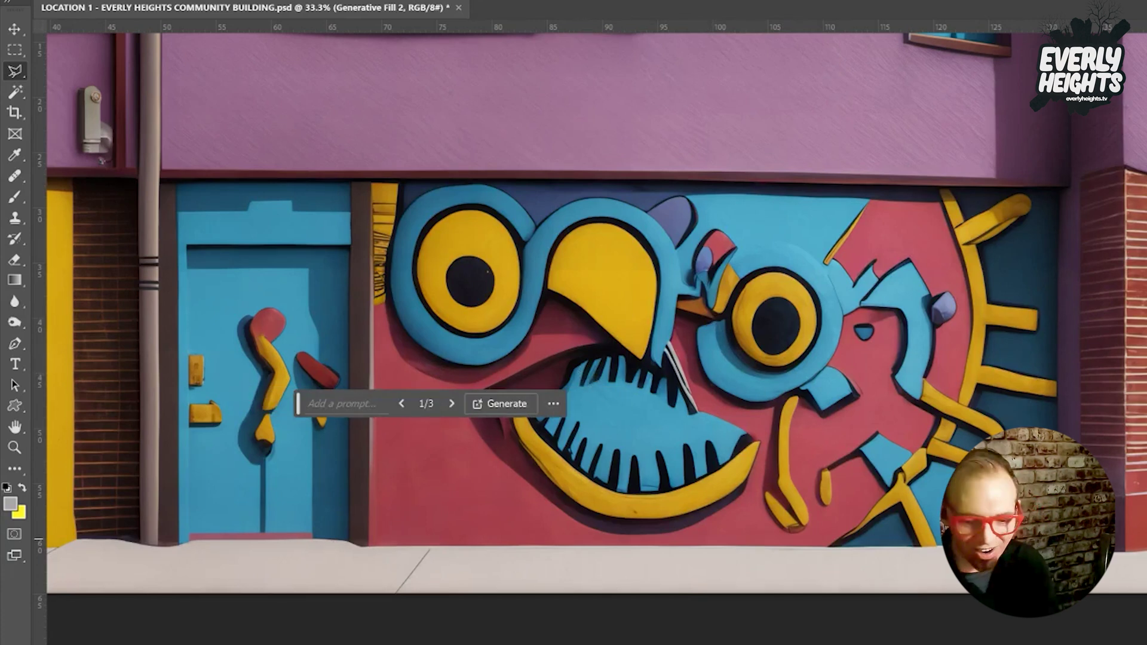
pyautogui.hotkey('ctrl', 'd')
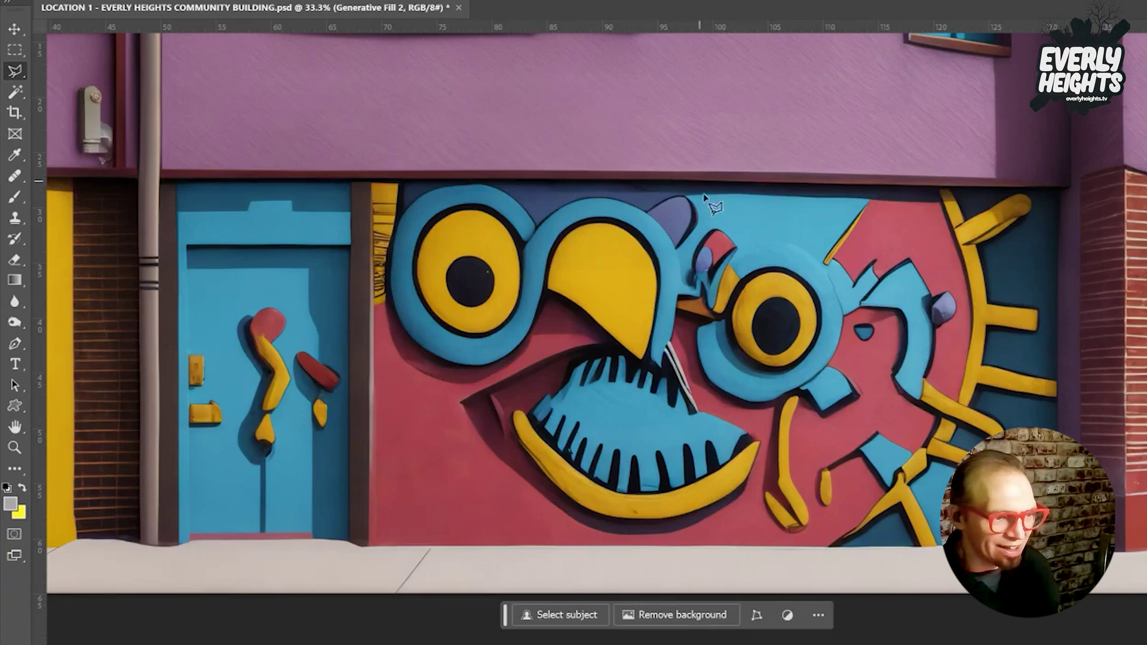
# Outline the cluttered patch between the beak and the mural's right eye.
pyautogui.click(694, 333)
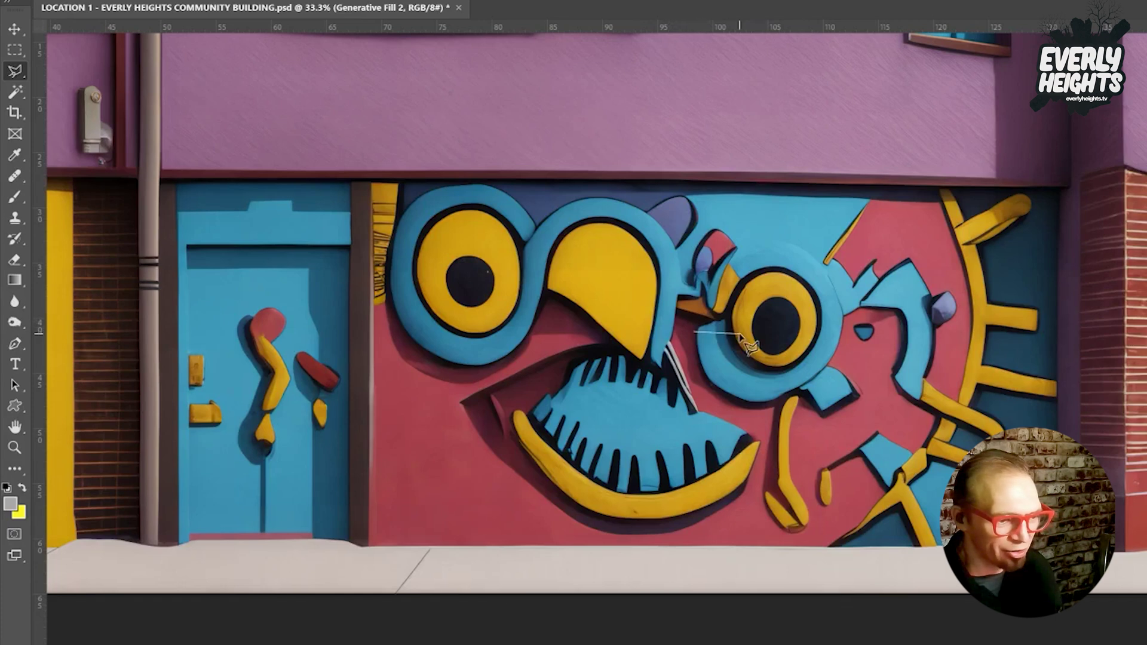
pyautogui.click(729, 328)
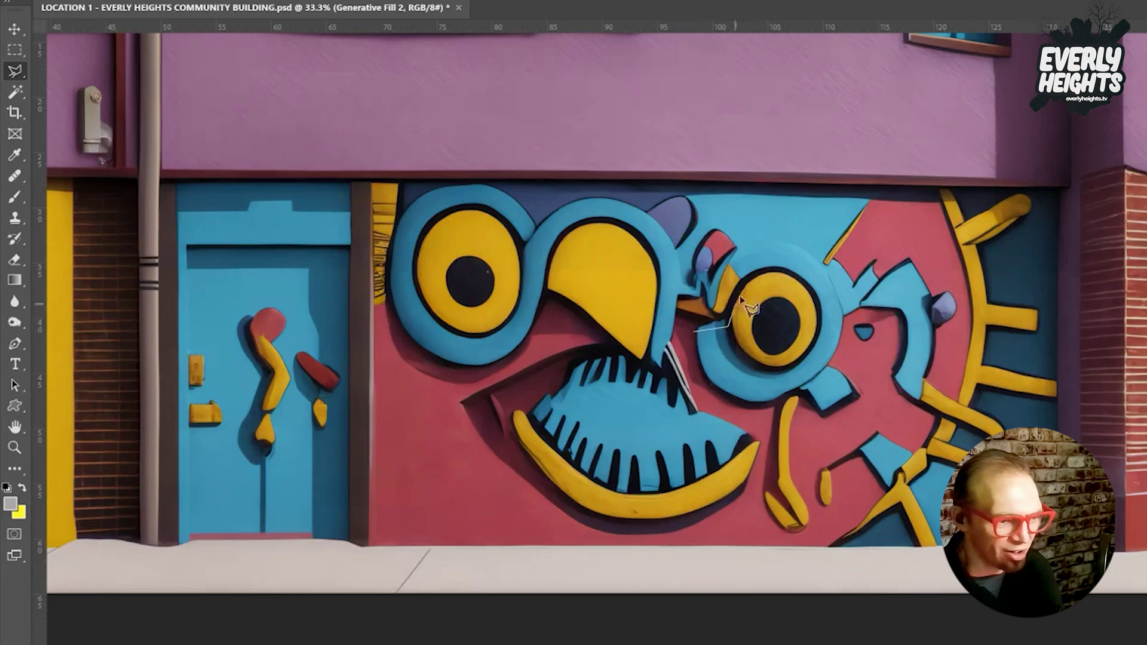
pyautogui.click(731, 255)
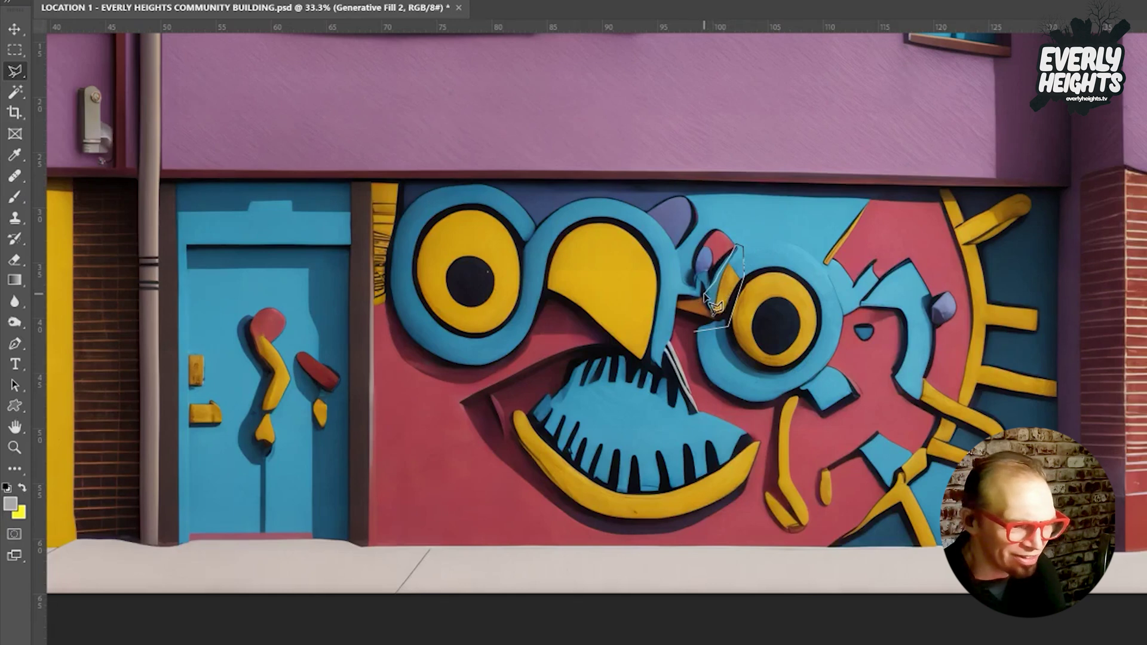
pyautogui.click(705, 295)
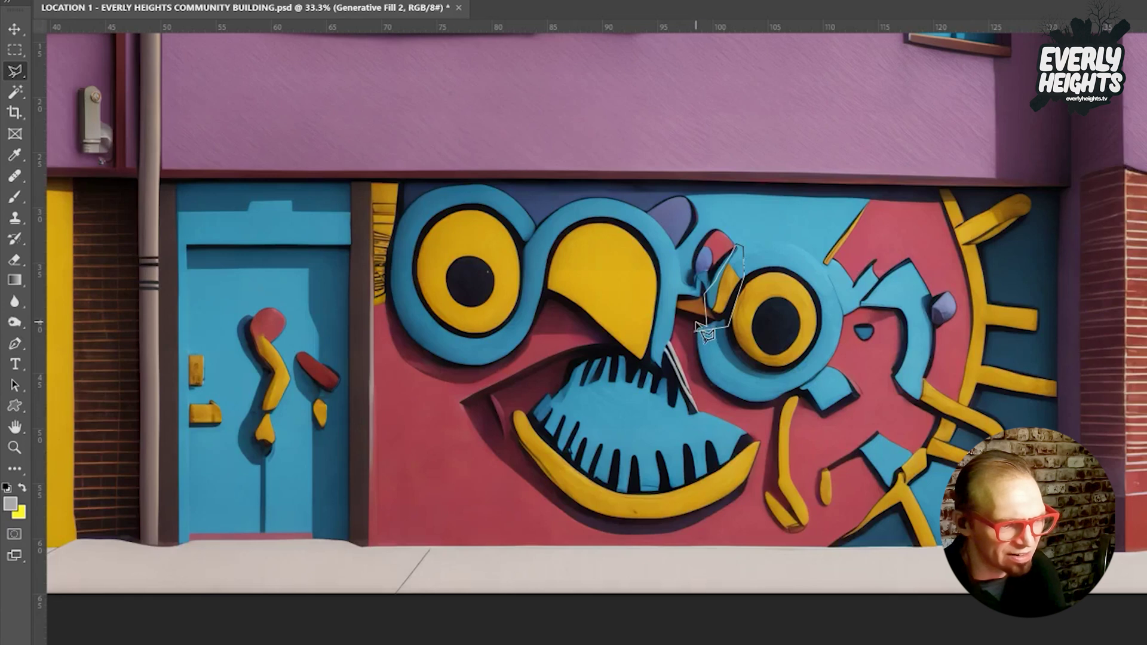
pyautogui.doubleClick(705, 332)
pyautogui.click(695, 300)
pyautogui.click(696, 330)
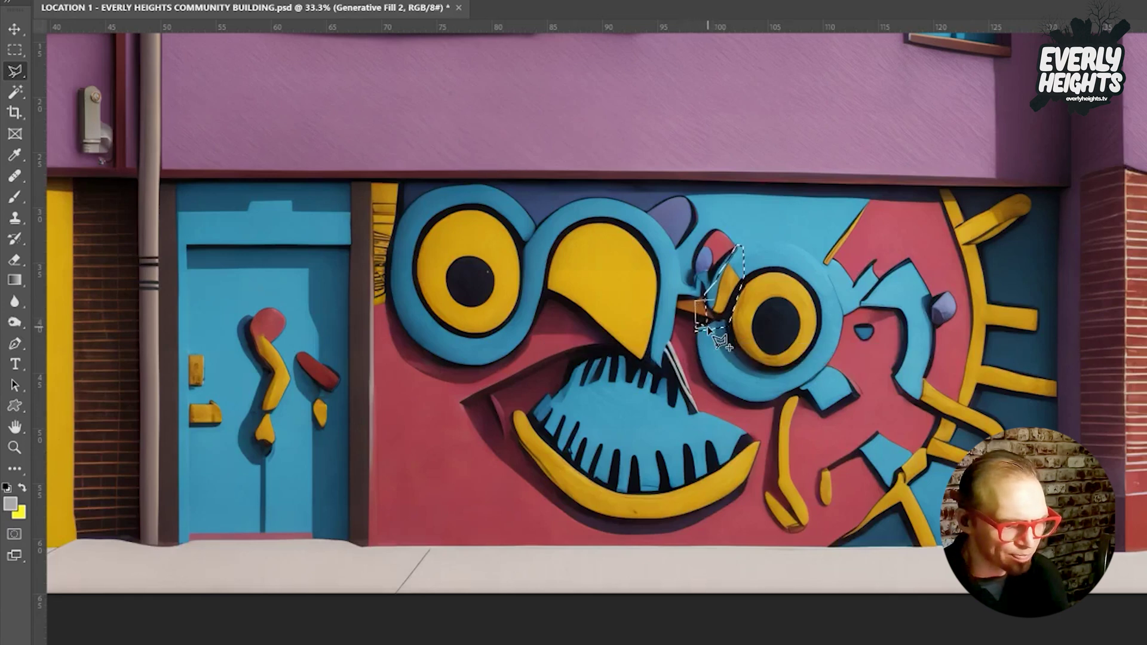
pyautogui.doubleClick(707, 329)
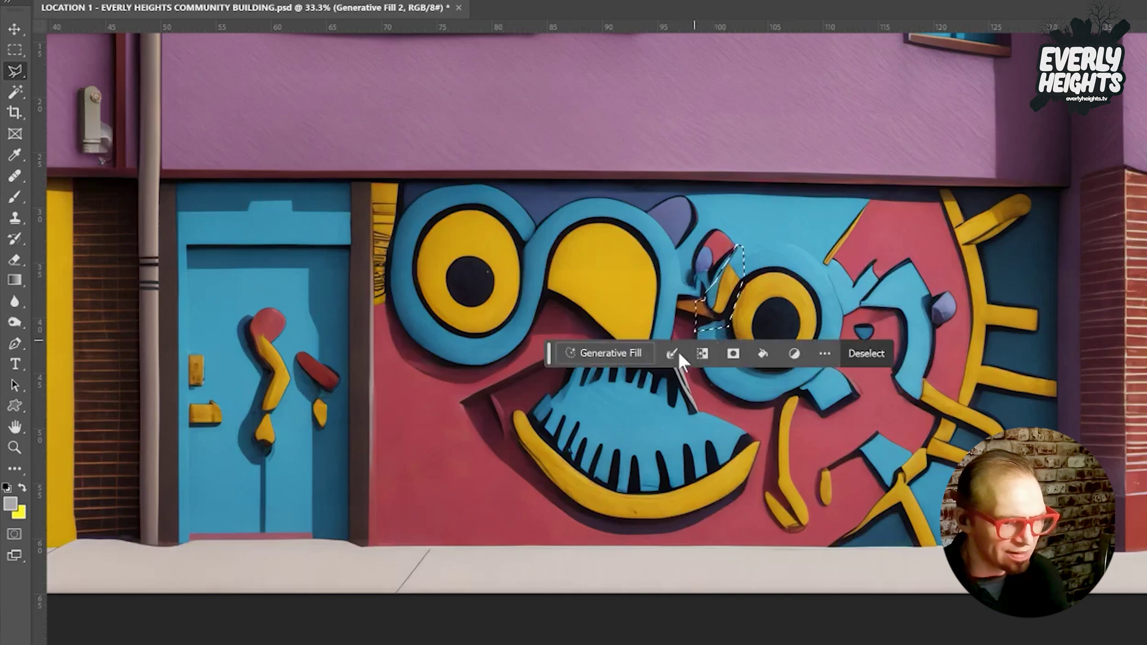
# Generate a prompt-less fill for the patch, browse its variations, and keep one.
pyautogui.click(635, 358)
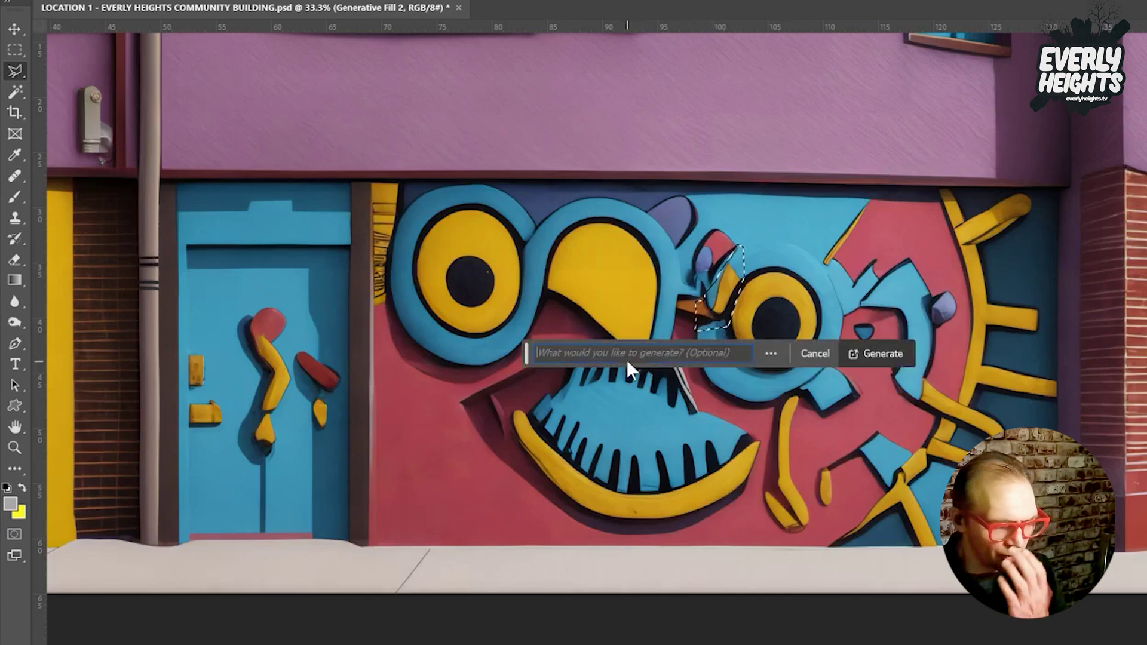
pyautogui.click(893, 356)
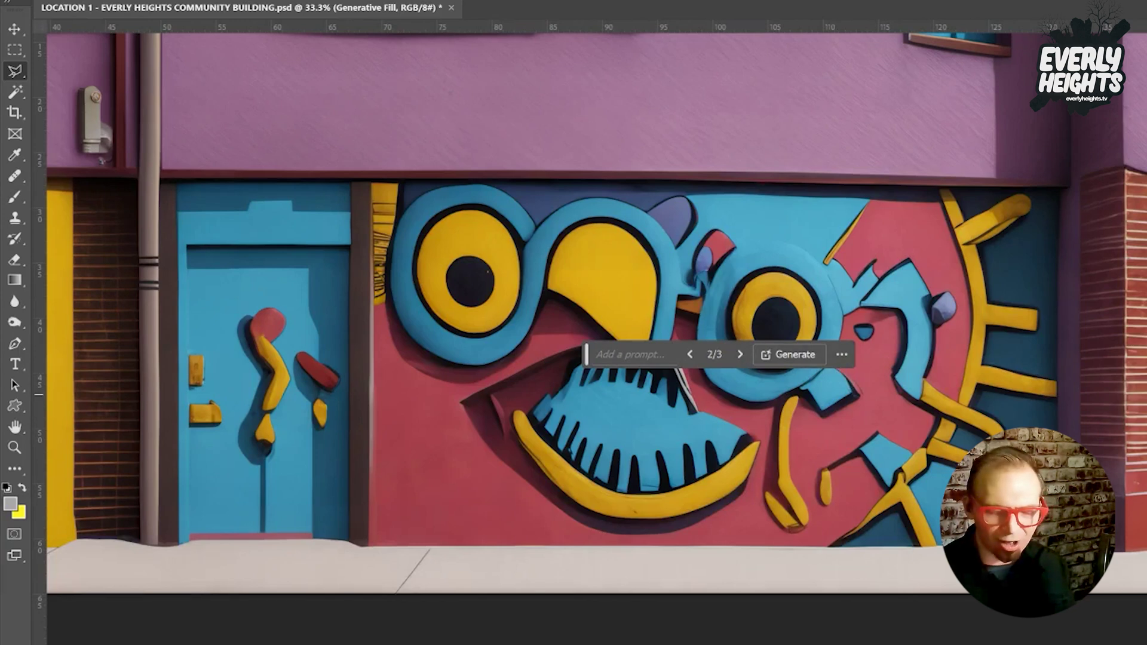
pyautogui.click(740, 354)
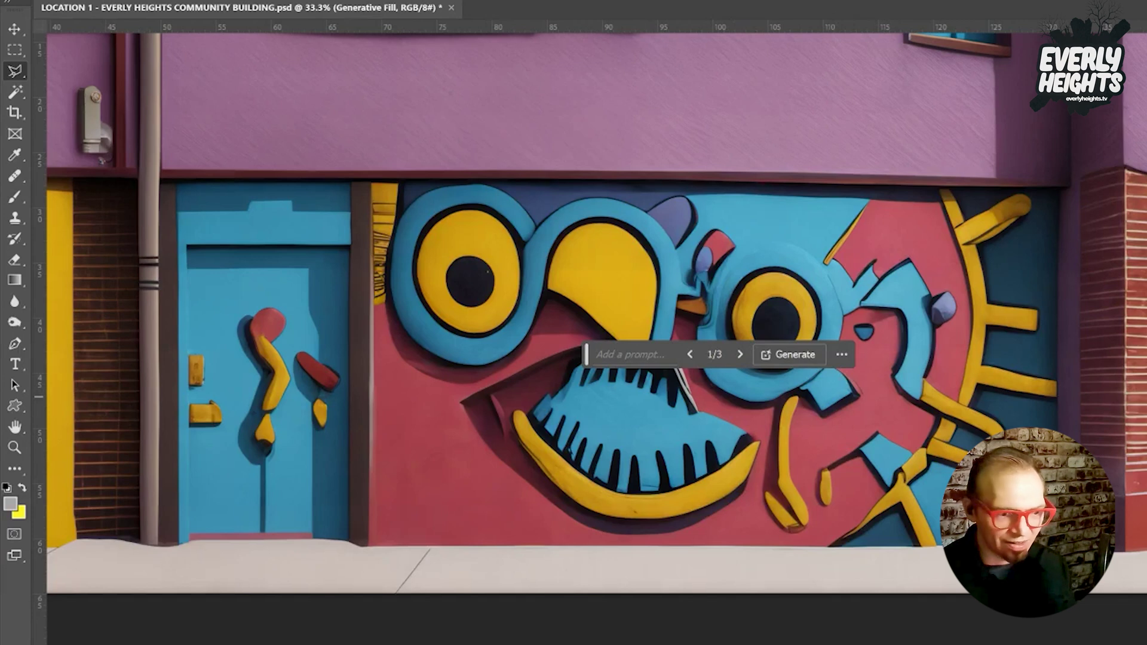
pyautogui.click(740, 354)
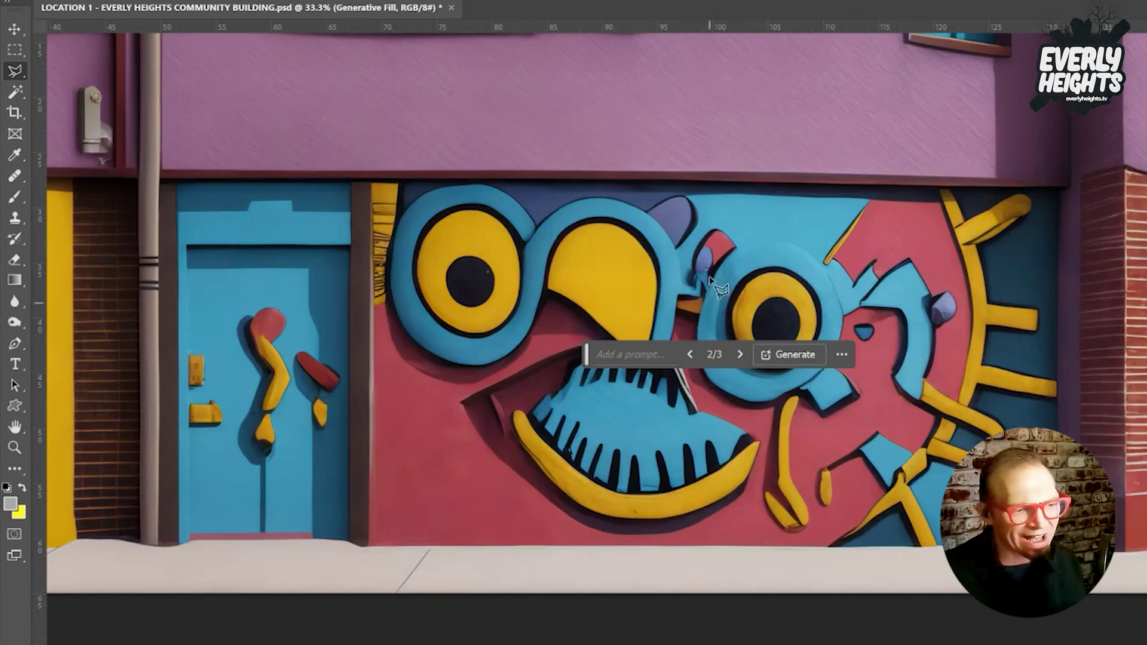
pyautogui.hotkey('ctrl', 'd')
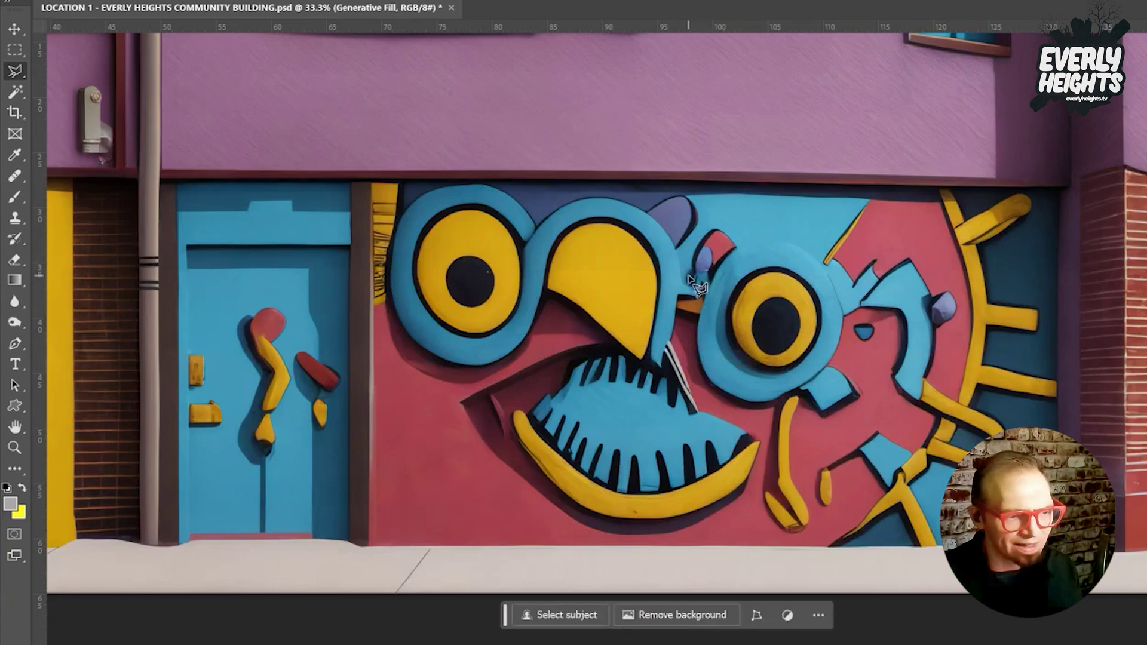
# Outline a second area beside the right eye and keep the first generated variation.
pyautogui.click(695, 238)
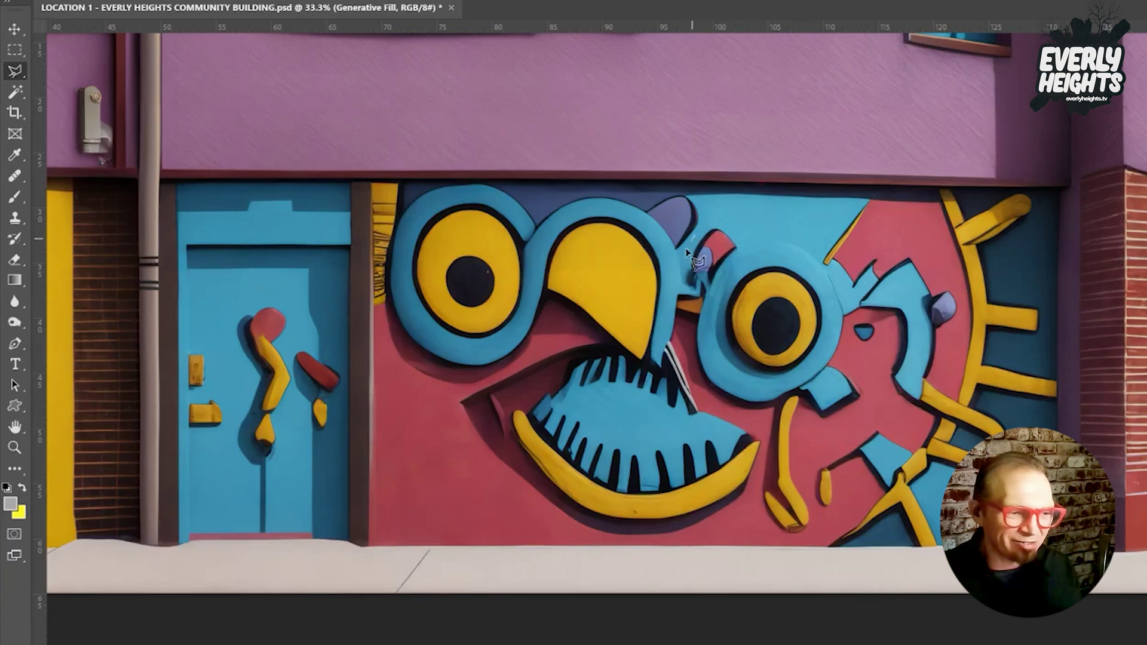
pyautogui.click(683, 297)
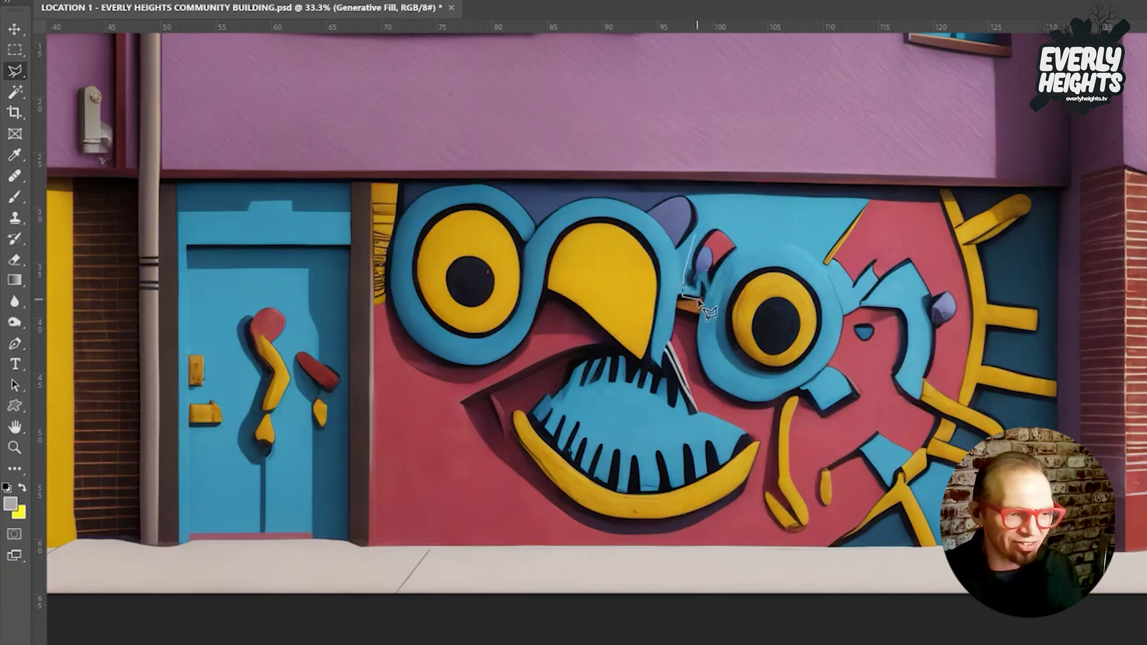
pyautogui.click(711, 297)
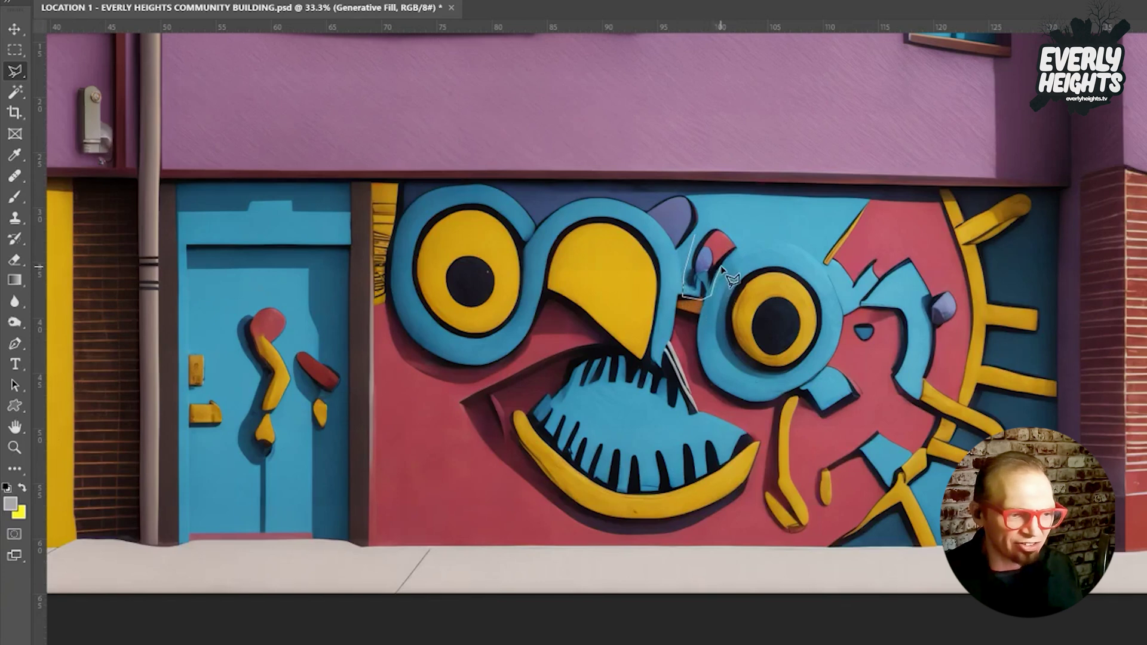
pyautogui.click(721, 220)
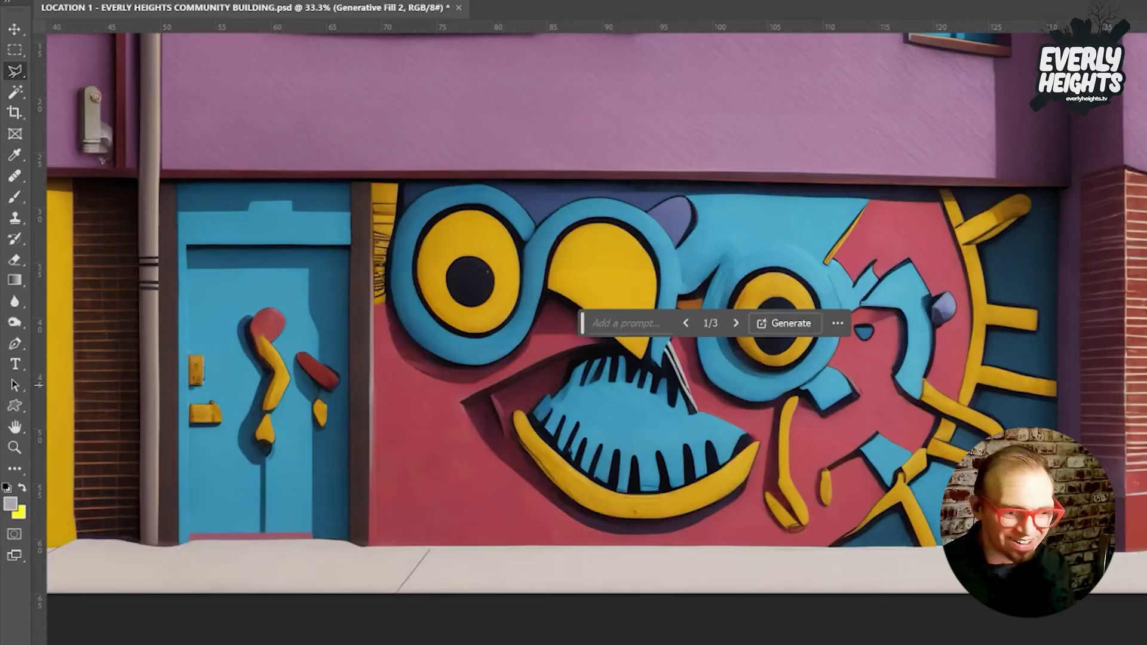
pyautogui.click(736, 323)
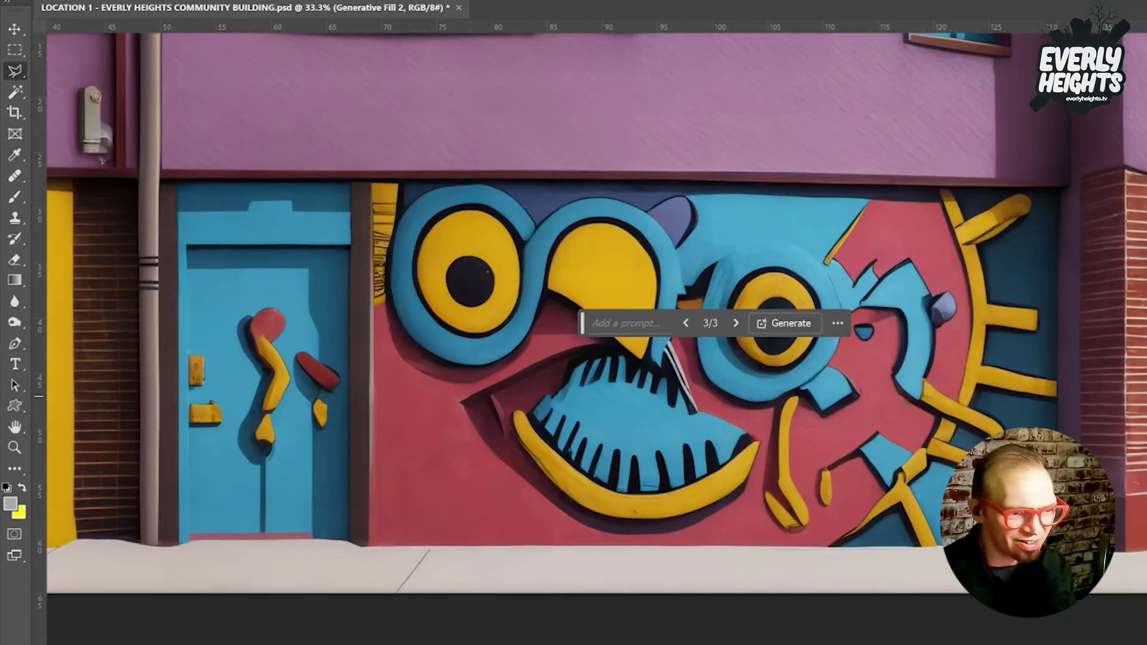
pyautogui.click(737, 323)
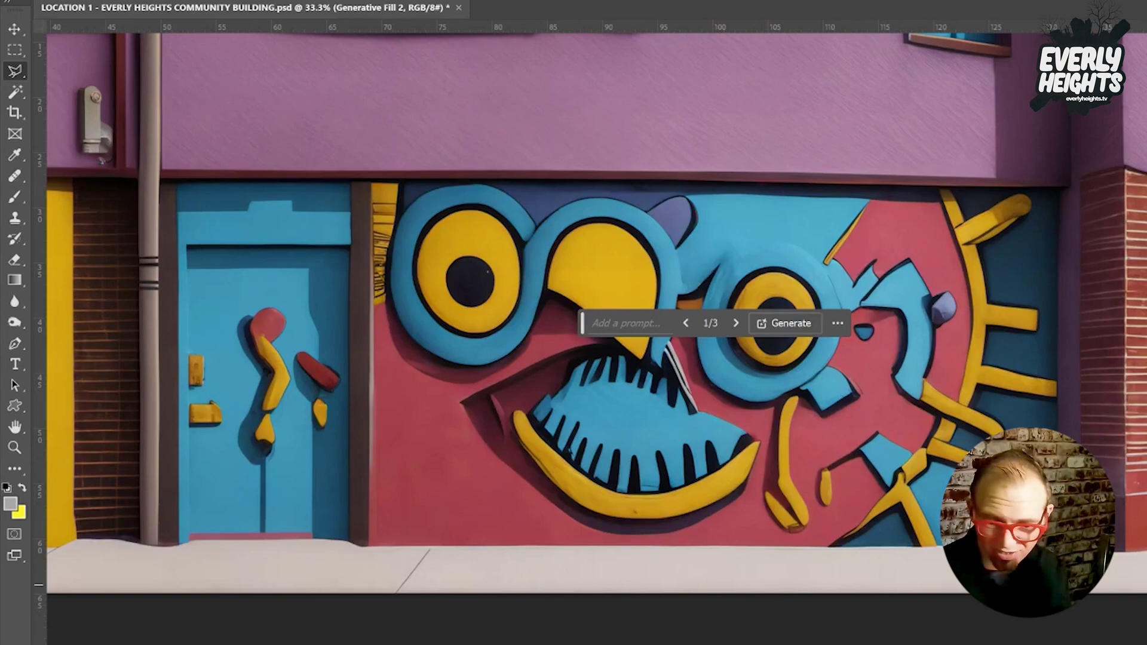
pyautogui.hotkey('ctrl', 'z')
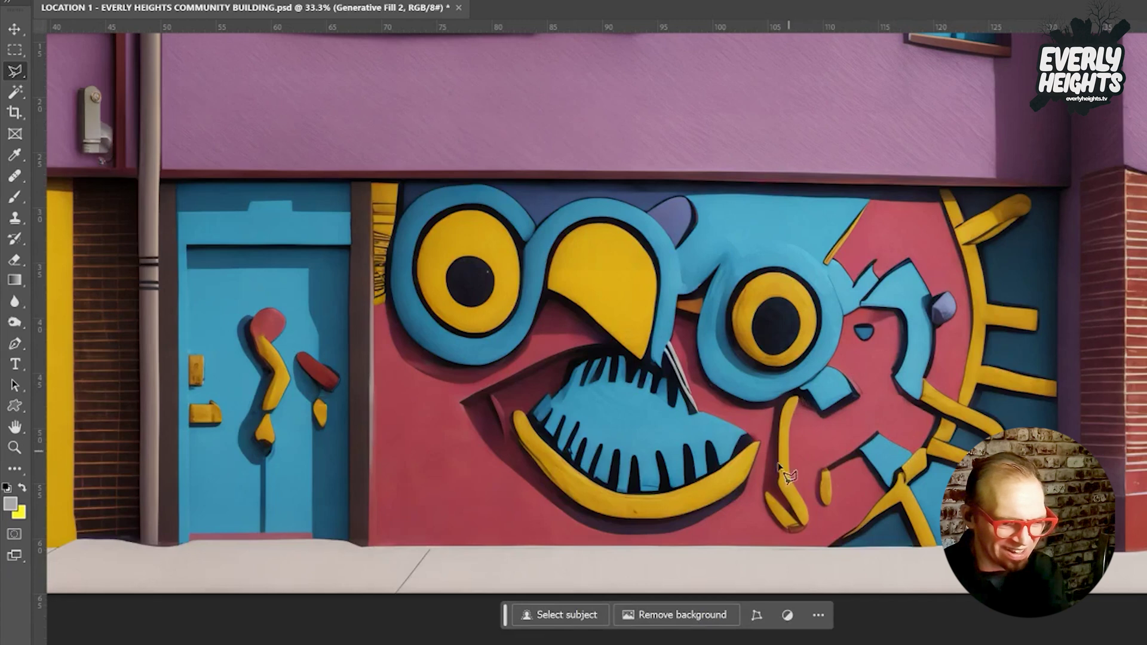
# Outline the long yellow squiggle below the mural's right eye.
pyautogui.click(771, 391)
pyautogui.click(760, 495)
pyautogui.click(774, 540)
pyautogui.click(816, 536)
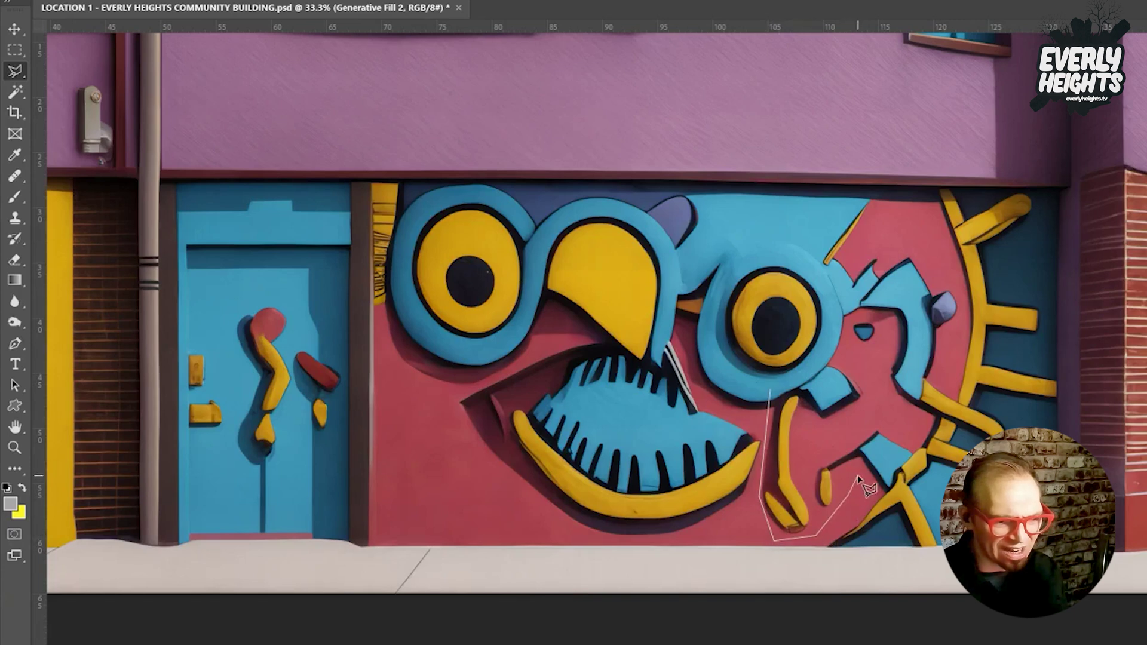
pyautogui.click(847, 493)
pyautogui.click(816, 515)
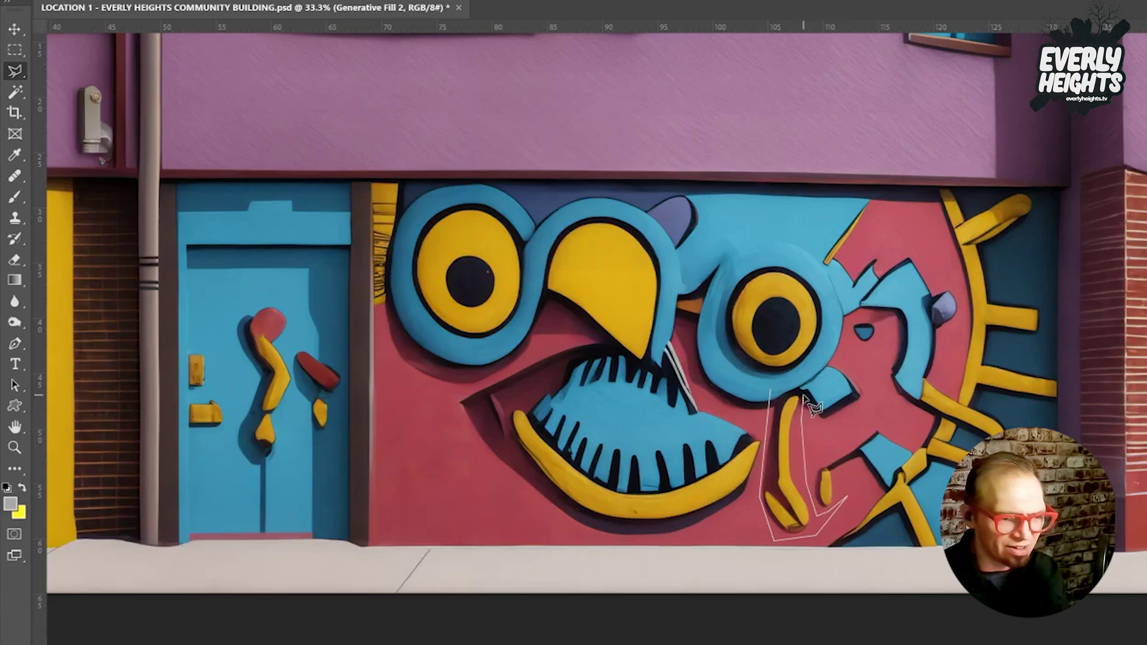
pyautogui.click(787, 382)
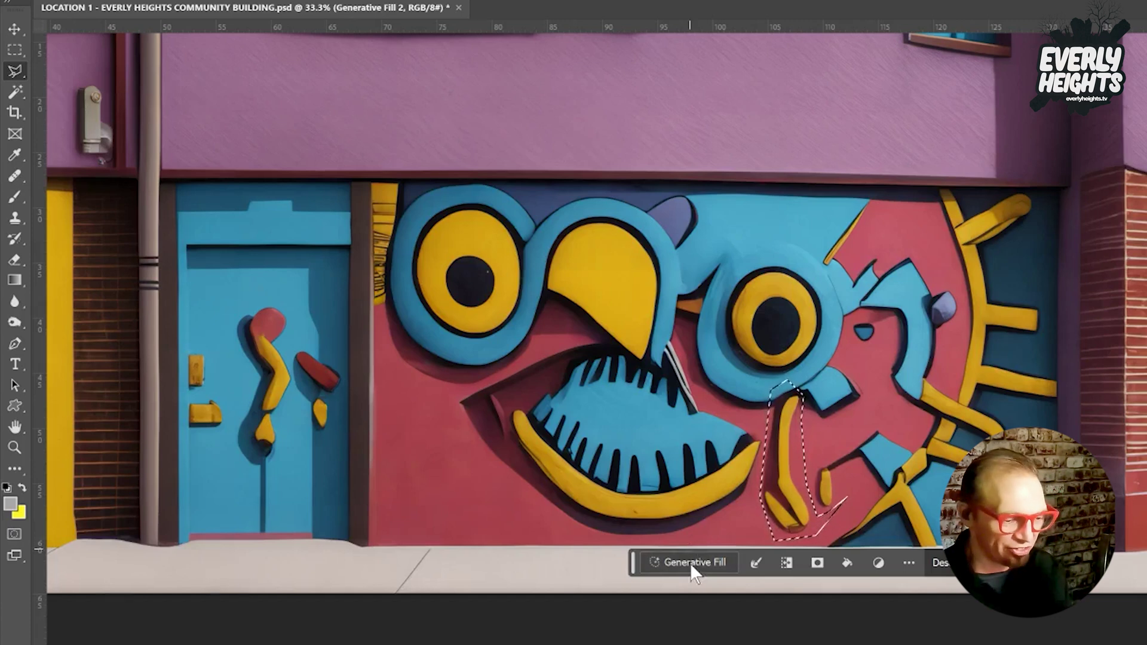
# Generate a prompt-less replacement for the squiggle, then merge and undo the merge.
pyautogui.click(691, 562)
pyautogui.press('Return')
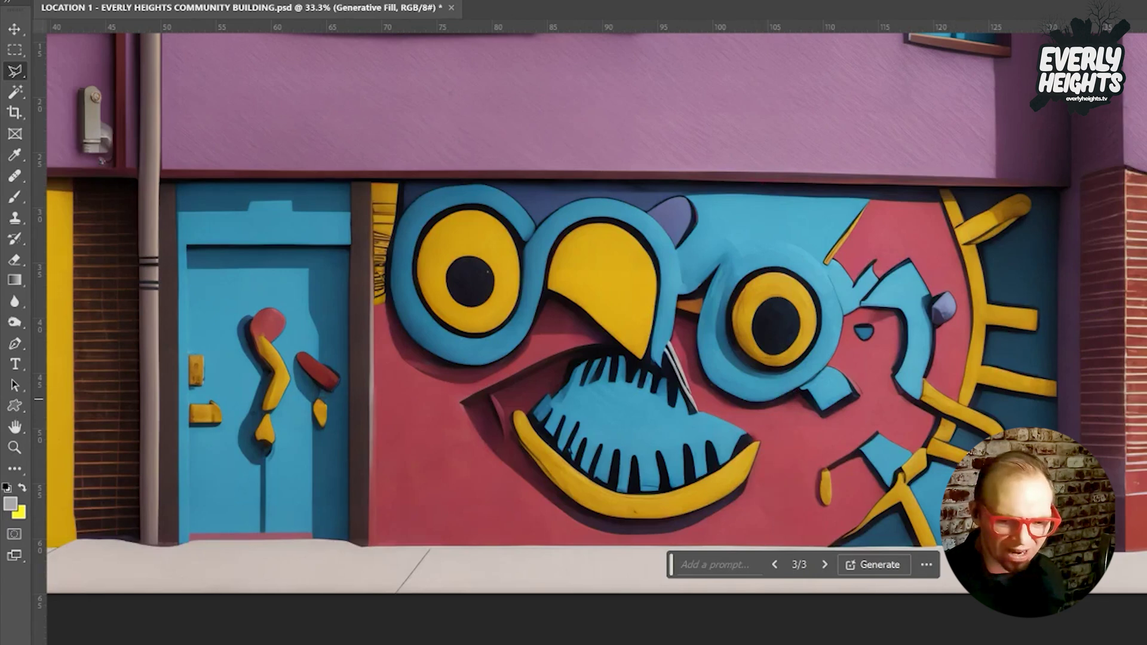
pyautogui.hotkey('ctrl', 'e')
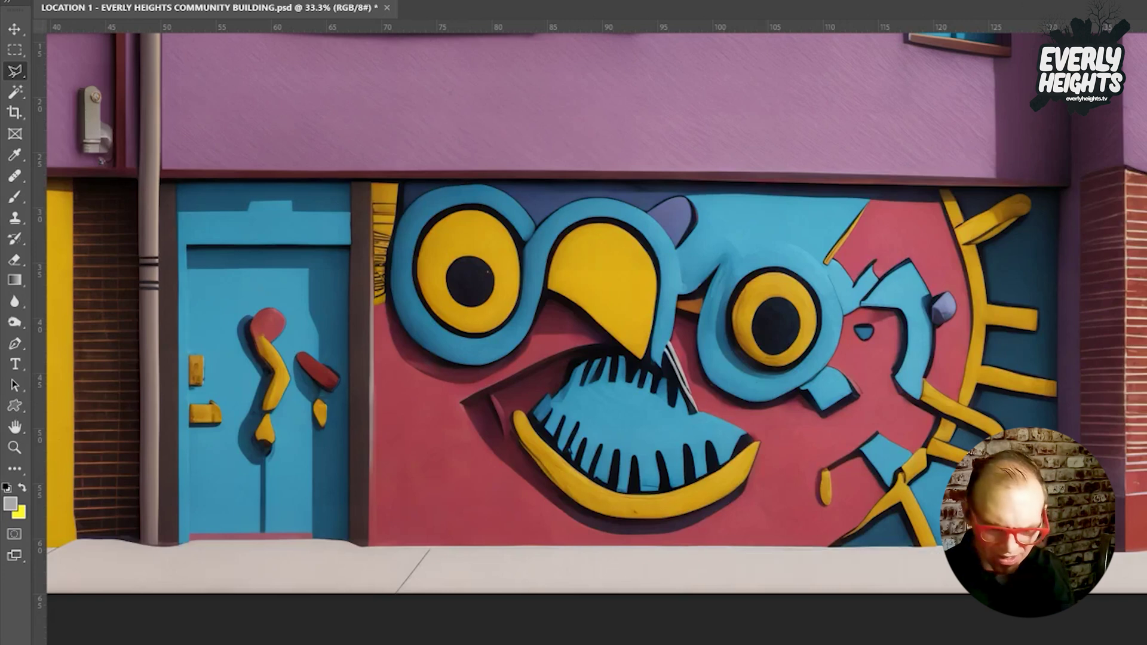
pyautogui.hotkey('ctrl', 'z')
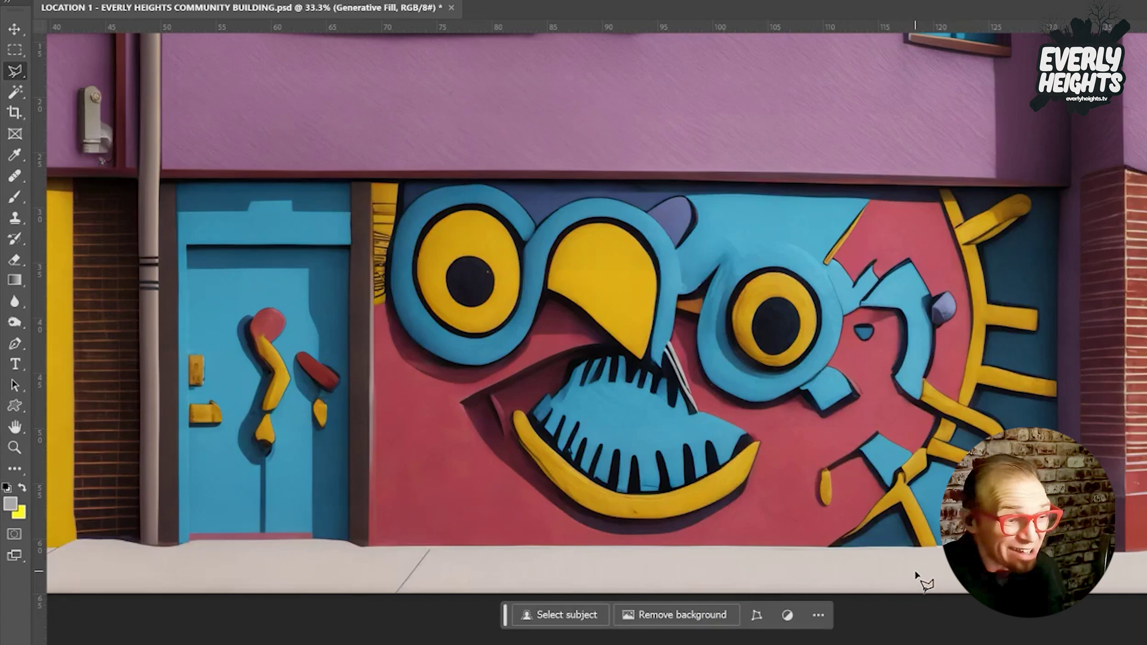
# Replace the purple blob above the left eye and beak with a prompt-less generated fill.
pyautogui.click(642, 199)
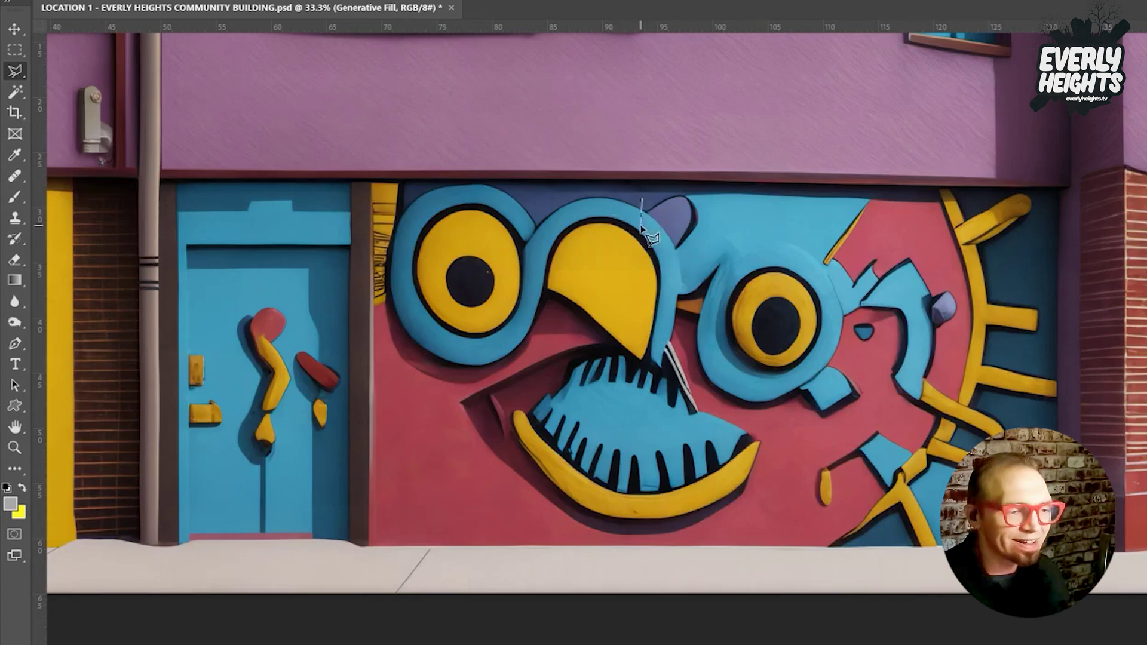
pyautogui.click(692, 257)
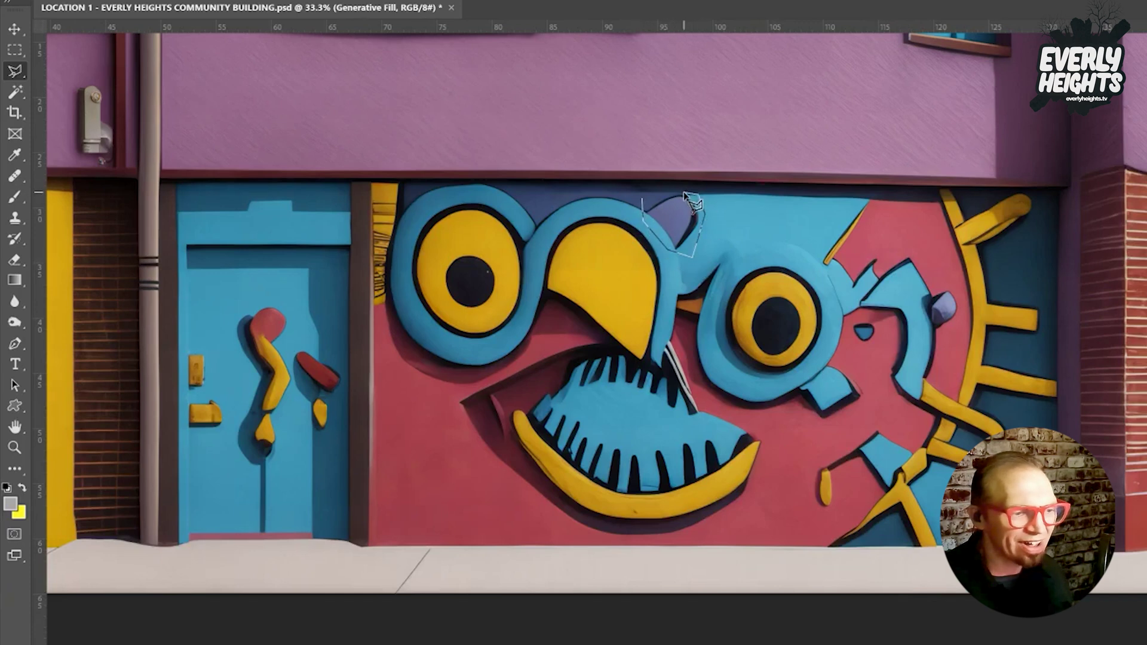
pyautogui.doubleClick(657, 194)
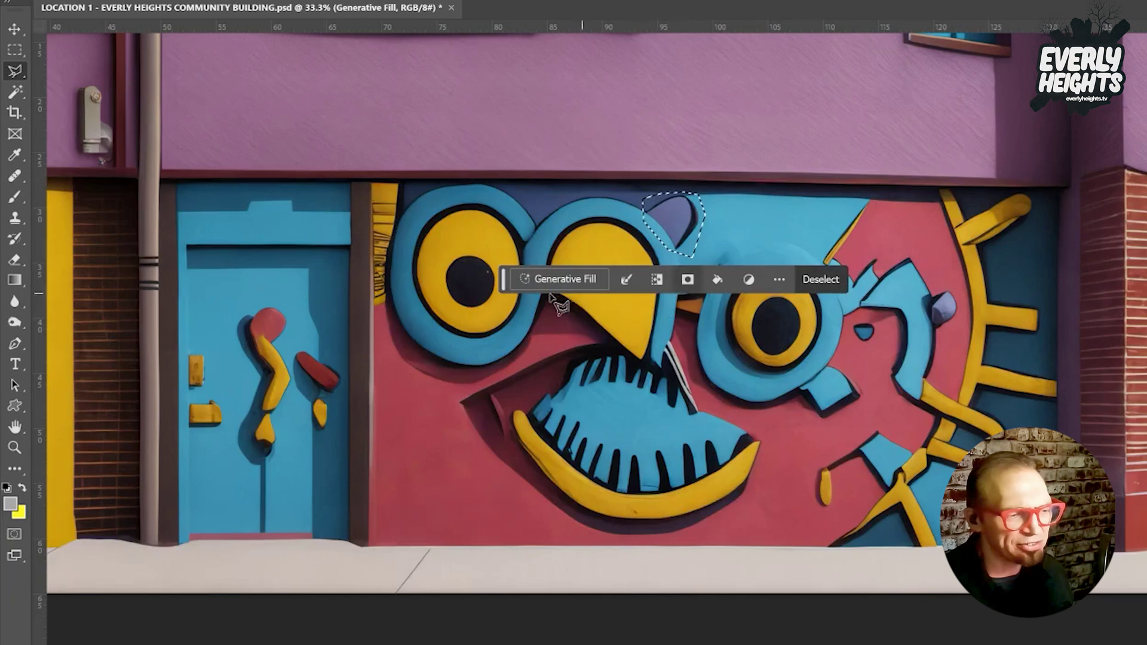
pyautogui.click(564, 278)
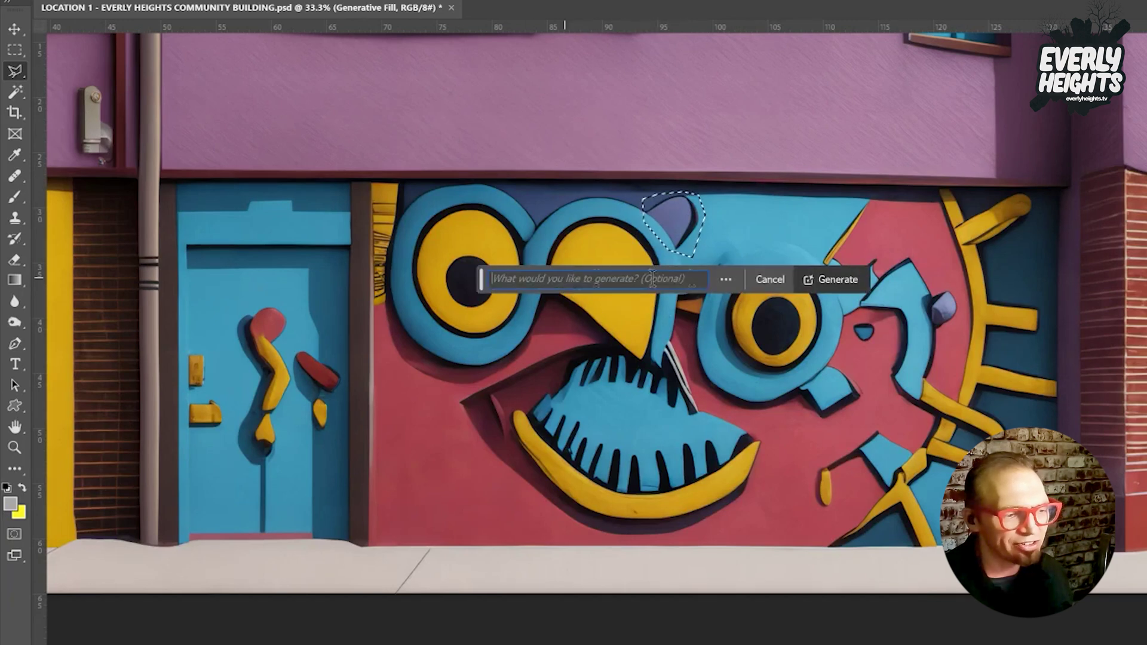
pyautogui.click(822, 279)
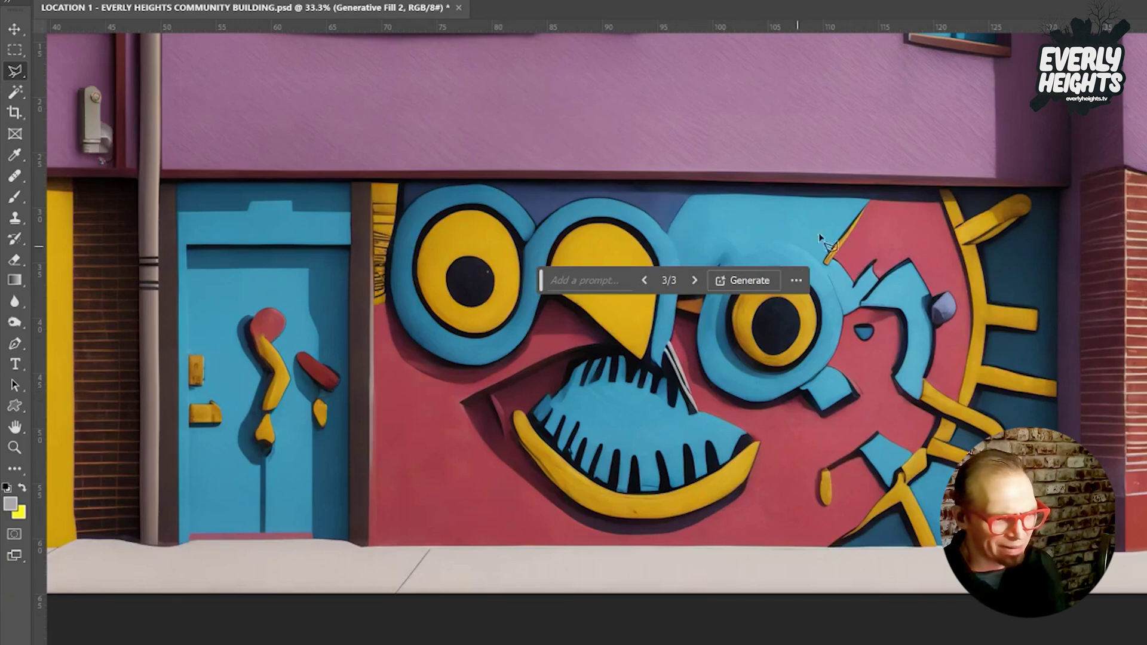
pyautogui.hotkey('ctrl', 'e')
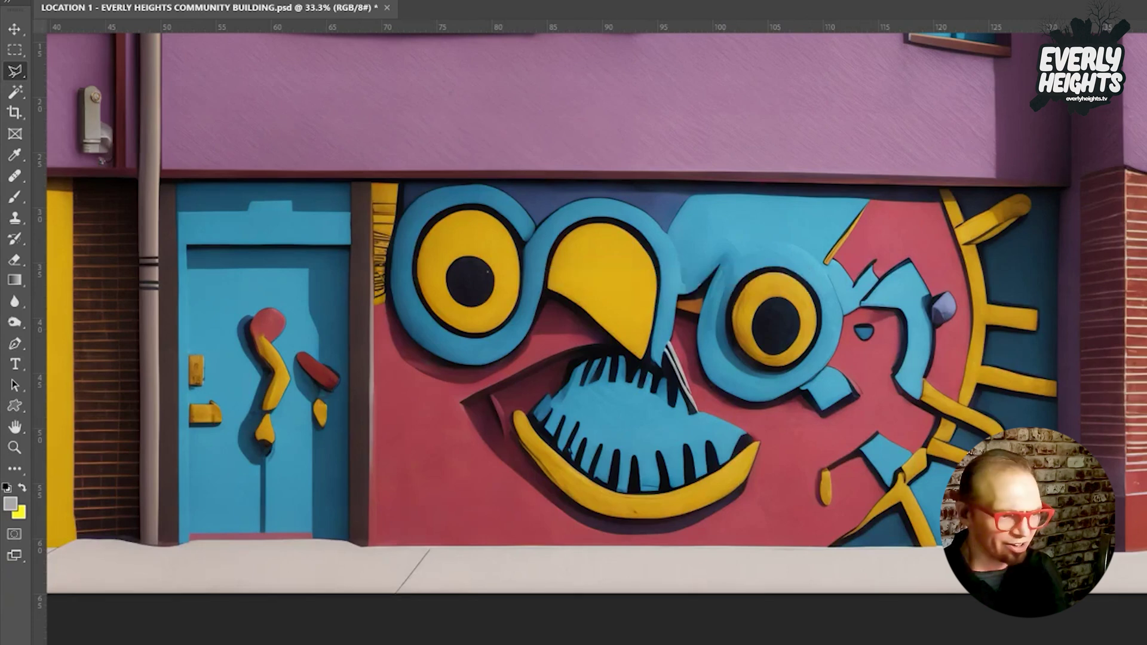
pyautogui.hotkey('ctrl', 'z')
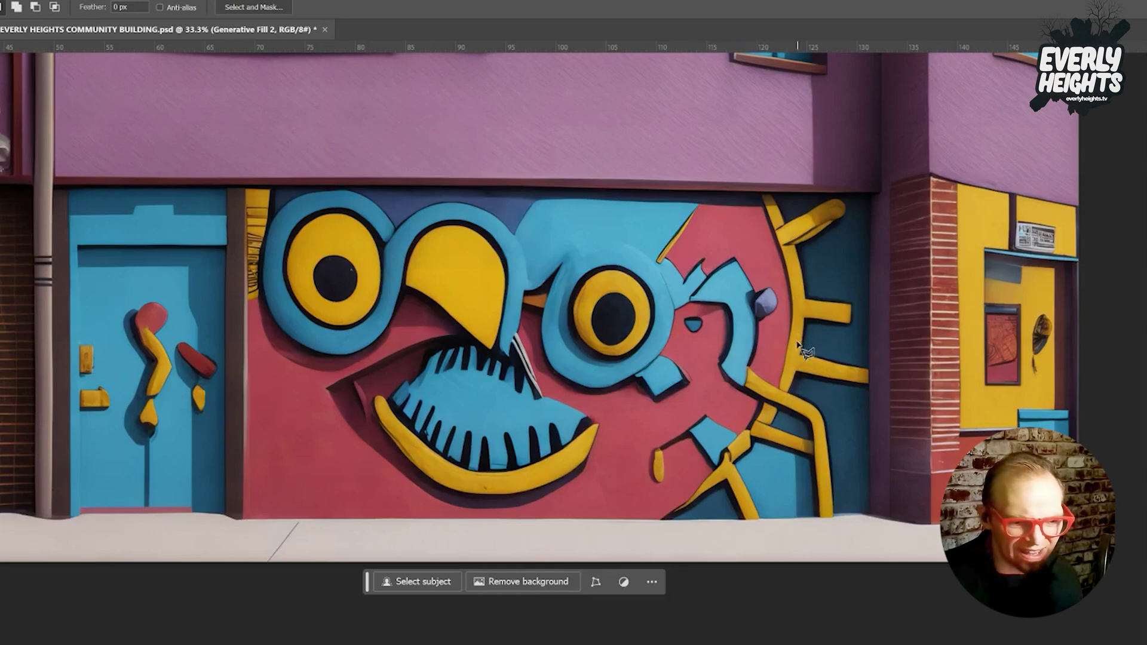
# Outline the yellow rays at the lower right, generate a prompt-less fill, and settle on variation 2 of 3.
pyautogui.moveTo(699, 491)
pyautogui.mouseDown()
pyautogui.moveTo(723, 447)
pyautogui.moveTo(726, 472)
pyautogui.mouseUp()
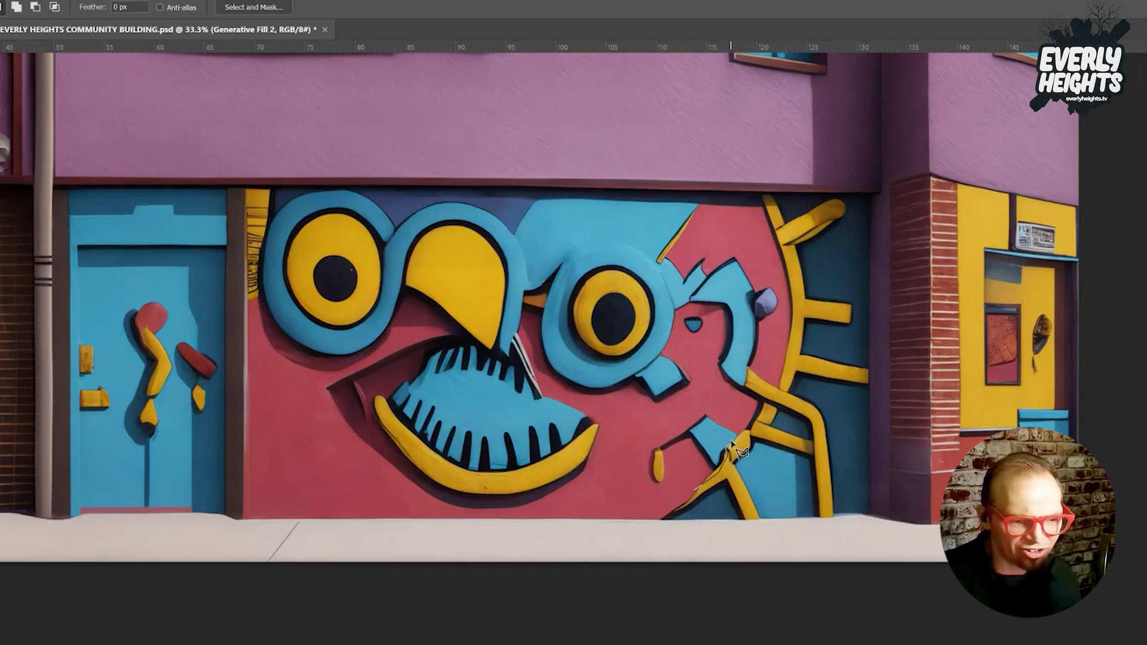
pyautogui.moveTo(750, 420); pyautogui.dragTo(778, 389)
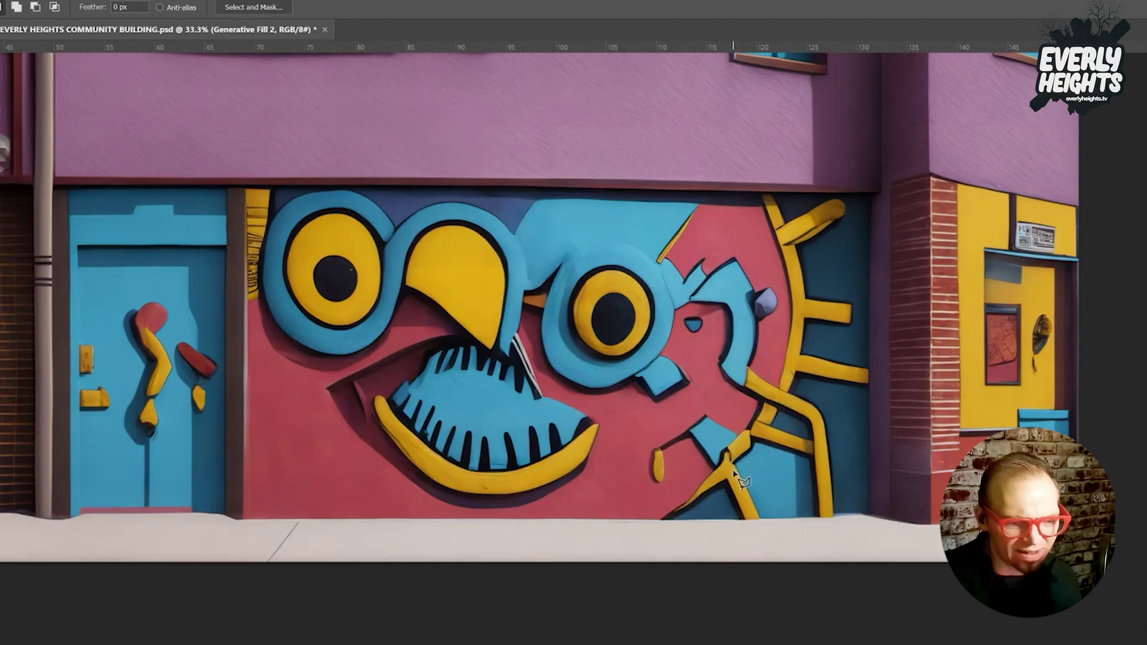
pyautogui.moveTo(743, 481); pyautogui.dragTo(741, 479)
pyautogui.click(648, 505)
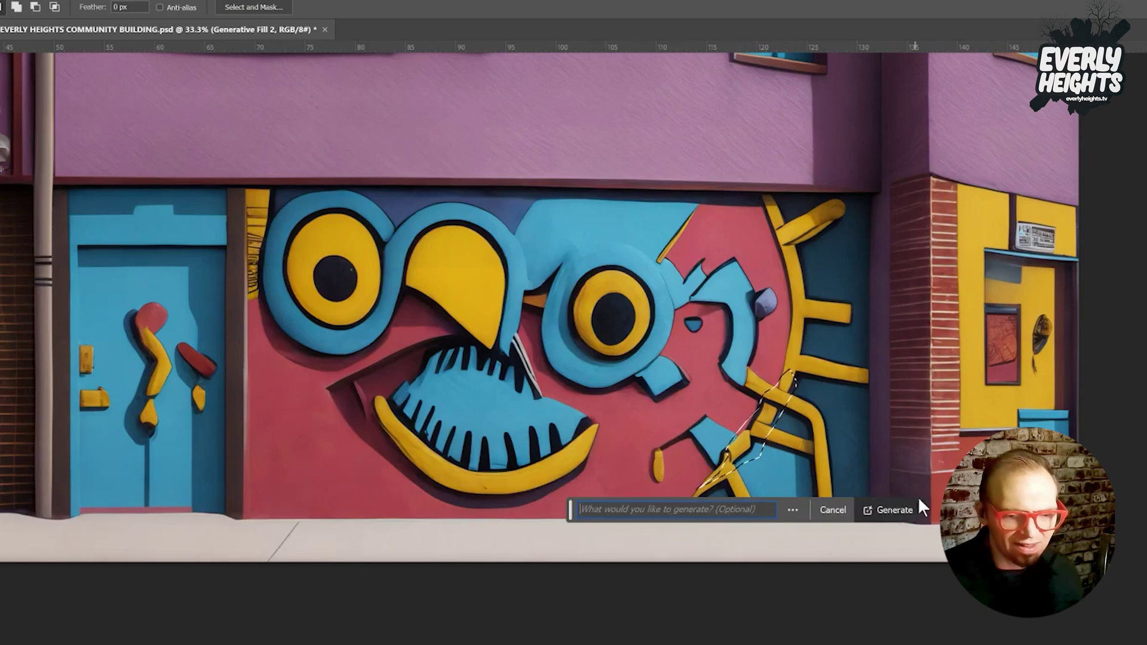
pyautogui.click(890, 512)
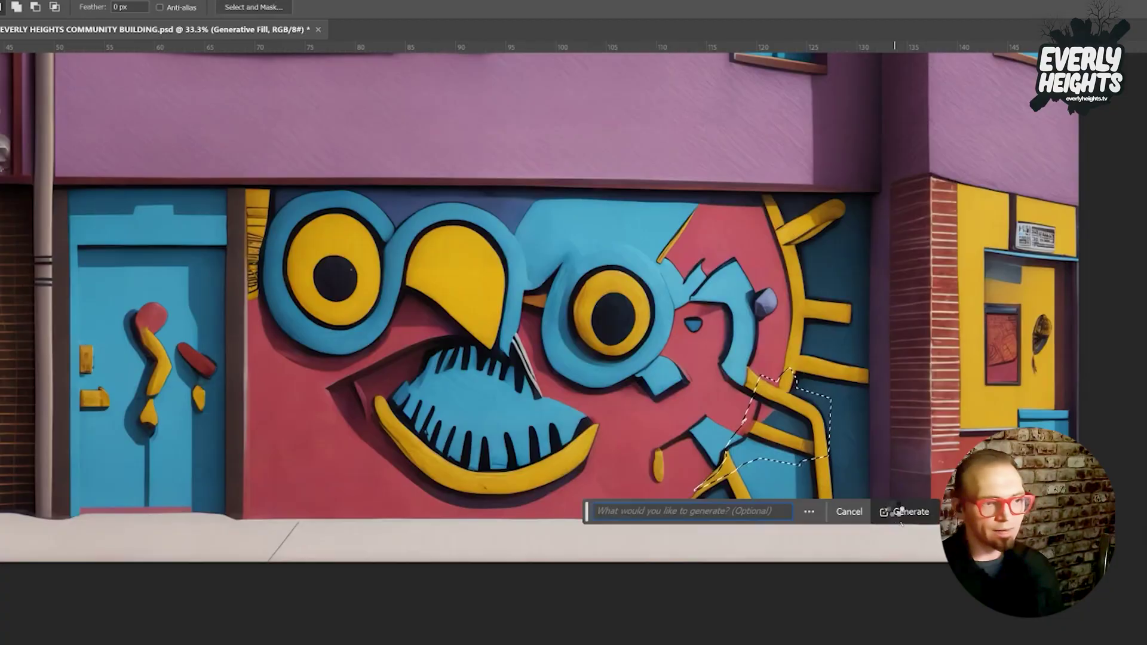
pyautogui.click(902, 512)
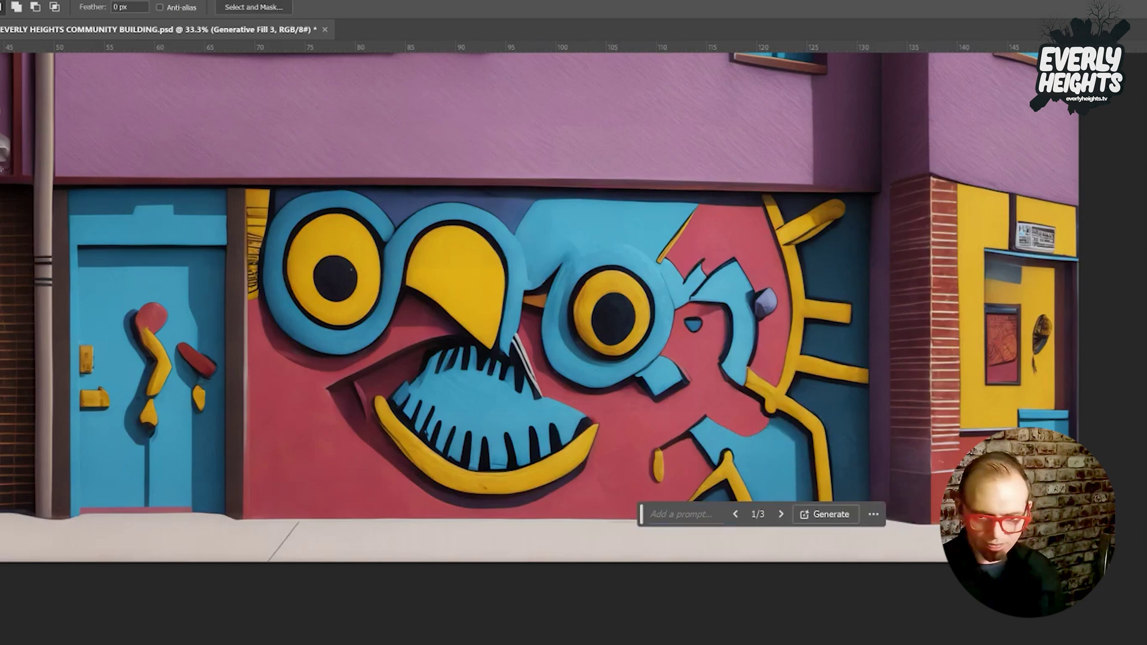
pyautogui.click(735, 515)
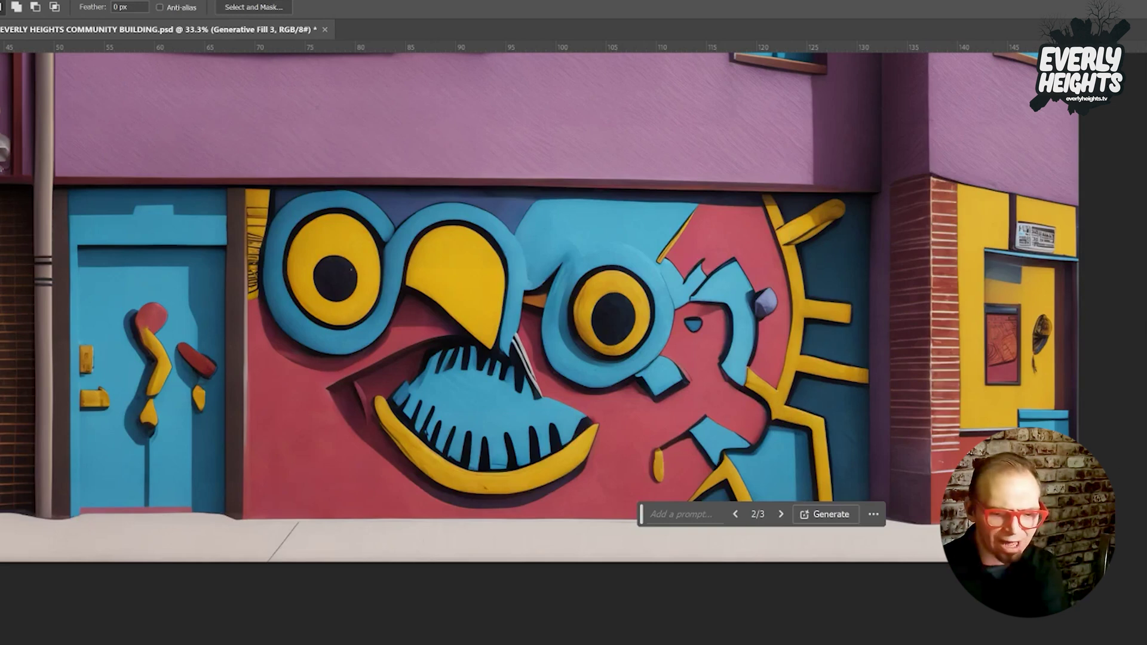
pyautogui.hotkey('ctrl', 'd')
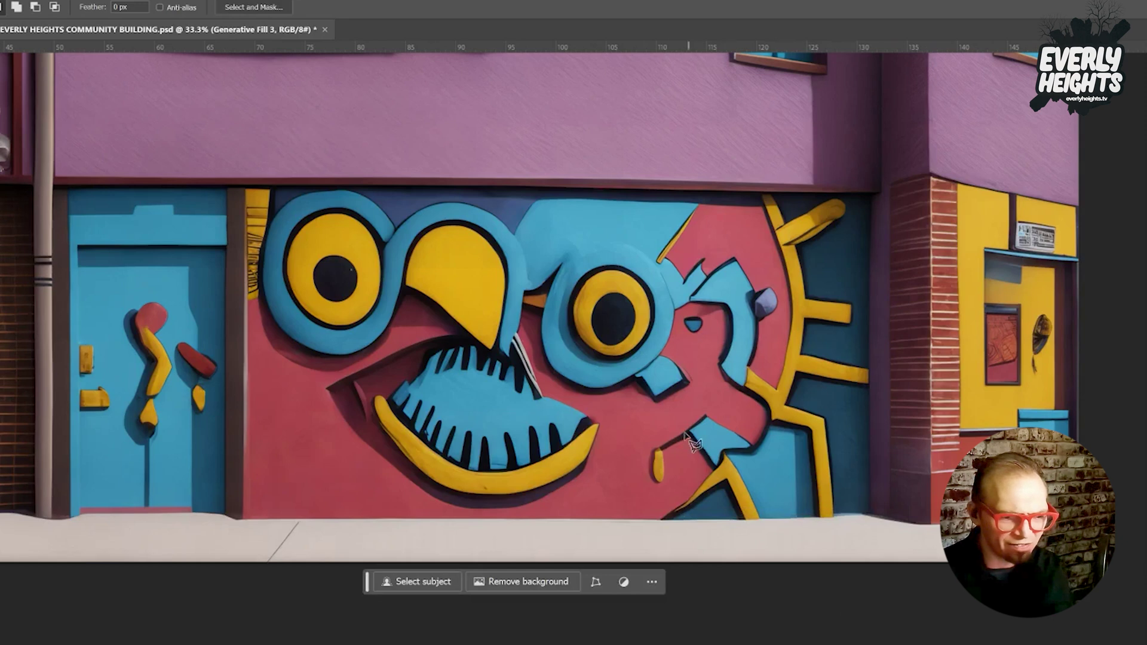
# Start outlining a small area at the lower right, then discard that selection.
pyautogui.moveTo(684, 421)
pyautogui.mouseDown()
pyautogui.moveTo(708, 477)
pyautogui.moveTo(748, 462)
pyautogui.mouseUp()
pyautogui.click(754, 443)
pyautogui.click(726, 402)
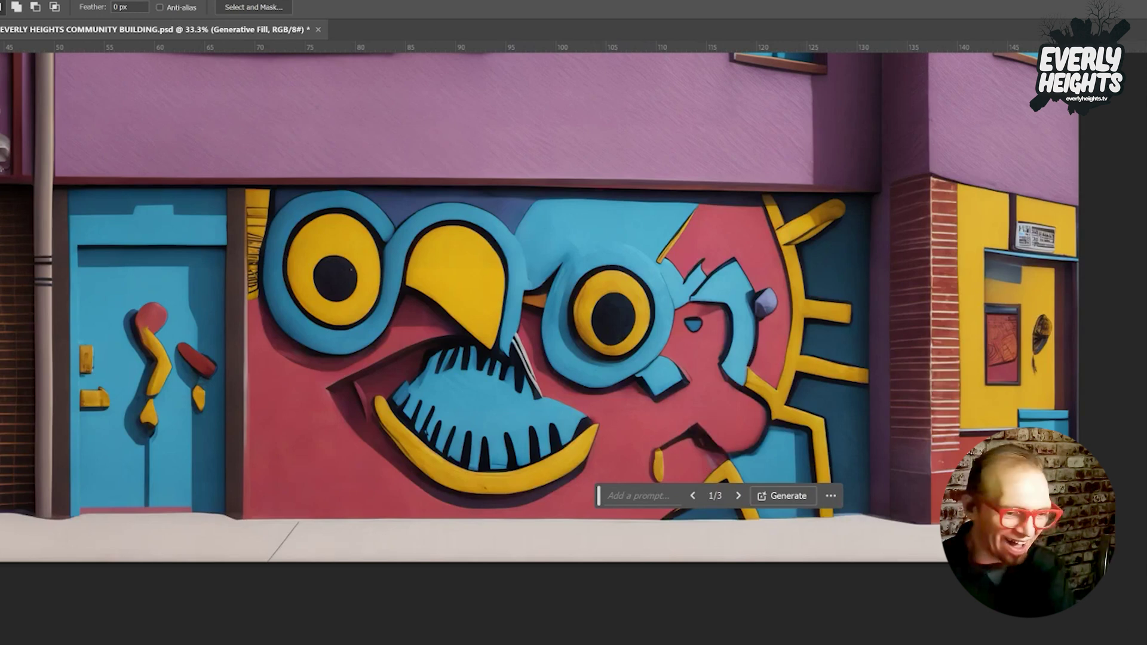
pyautogui.hotkey('ctrl', 'd')
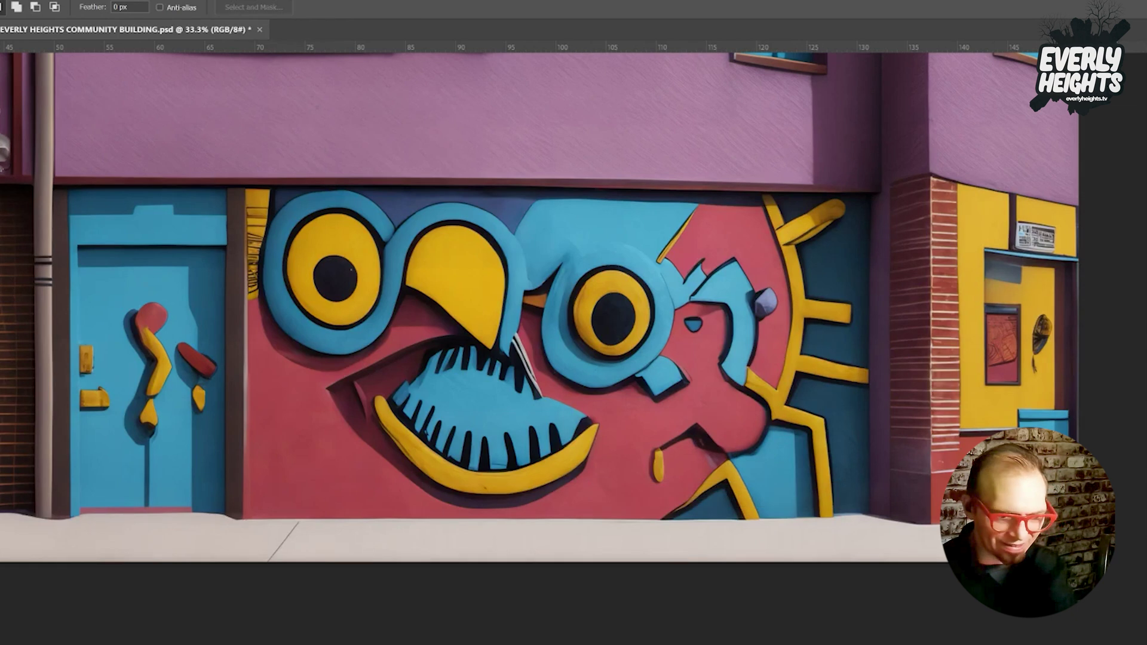
# Outline the spot beside the yellow drip and generate a prompt-less fill for it.
pyautogui.click(691, 440)
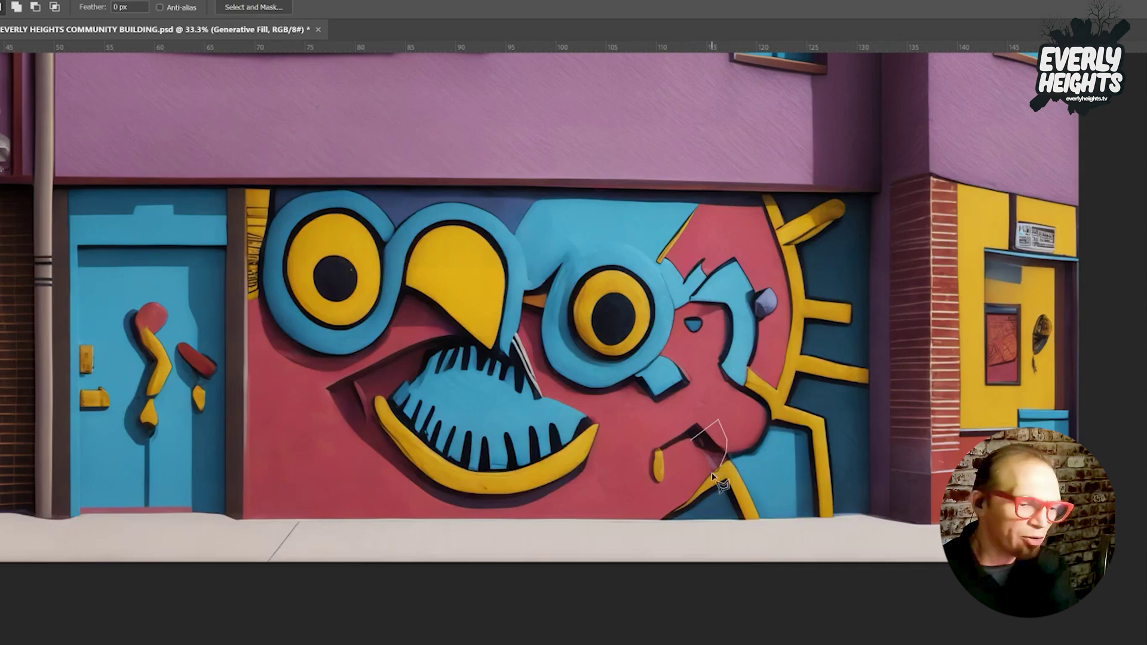
pyautogui.doubleClick(693, 465)
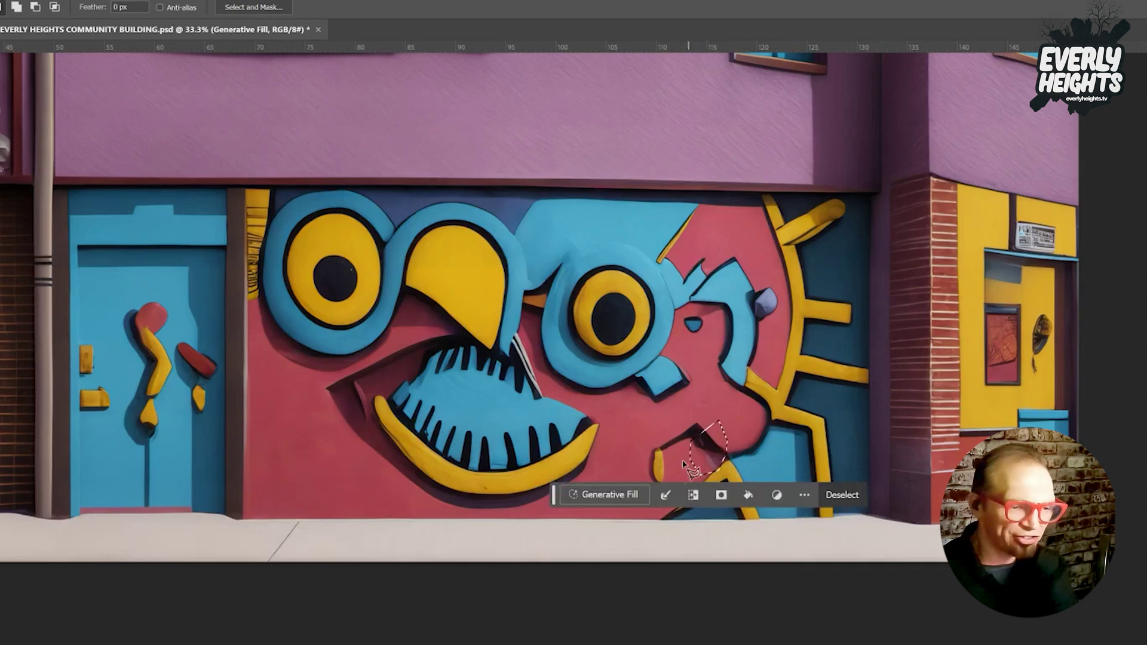
pyautogui.click(610, 500)
pyautogui.click(851, 495)
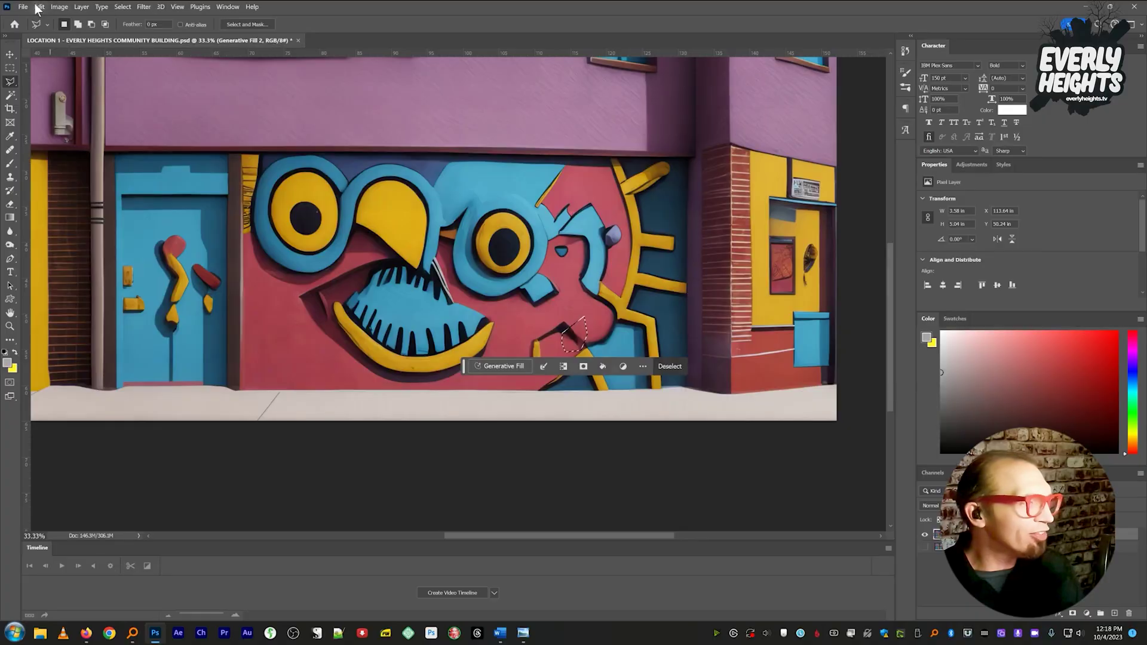
# Open Edit > Content-Aware Fill for the spot beside the yellow drip and move its preview aside.
pyautogui.click(39, 6)
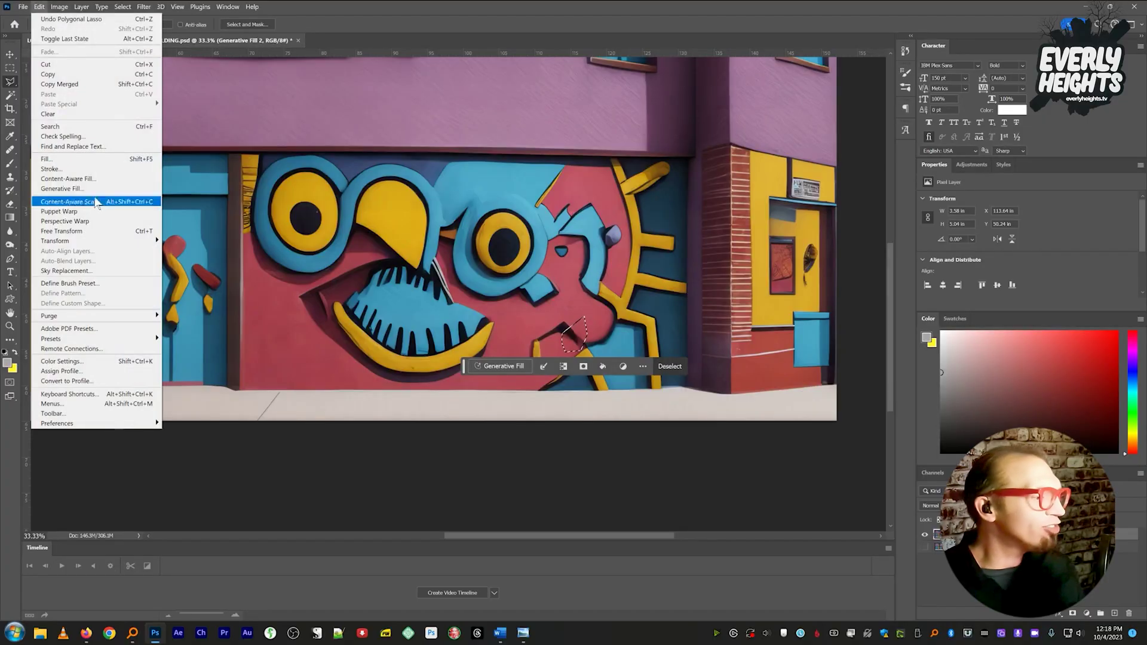
pyautogui.click(89, 178)
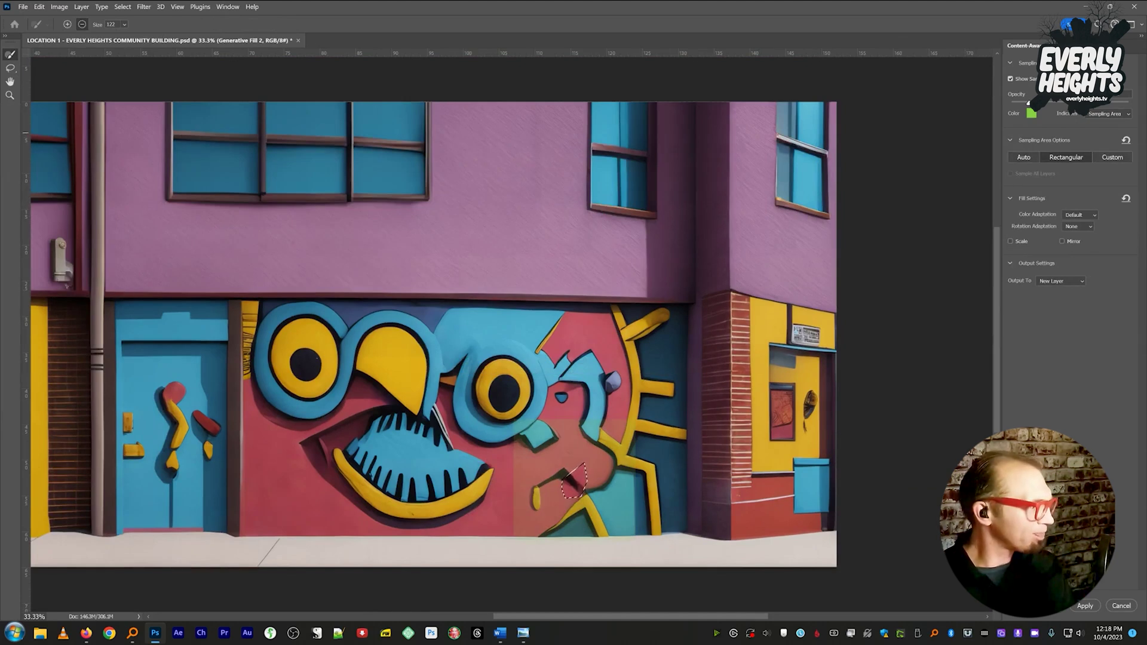
pyautogui.moveTo(550, 152); pyautogui.dragTo(938, 78)
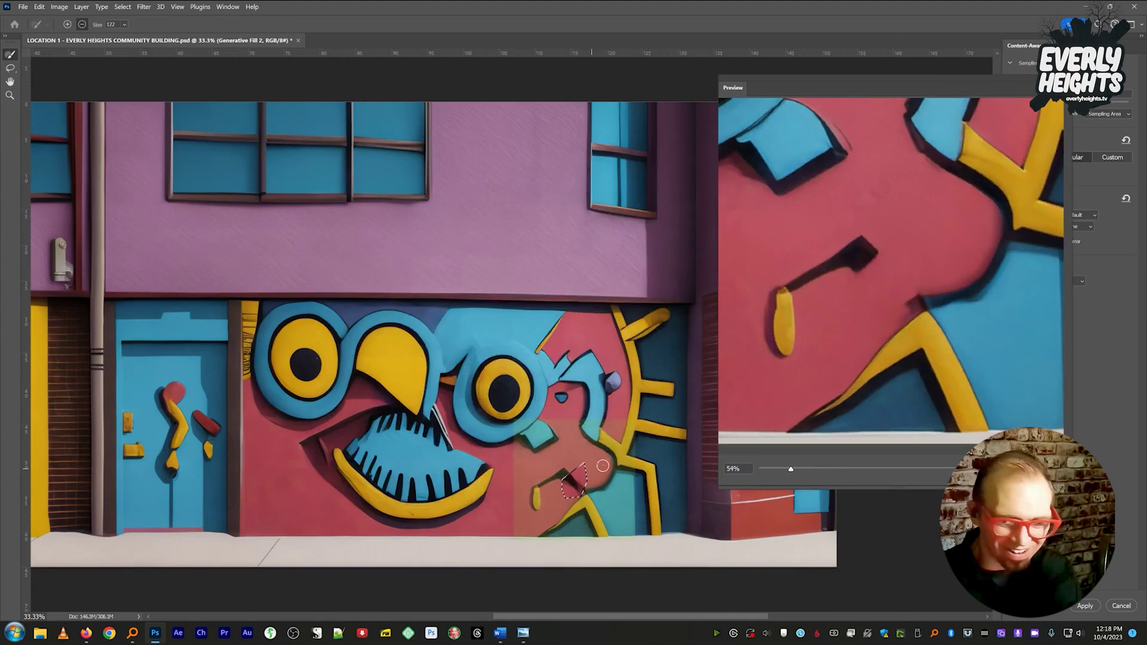
pyautogui.moveTo(791, 88); pyautogui.dragTo(0, 203)
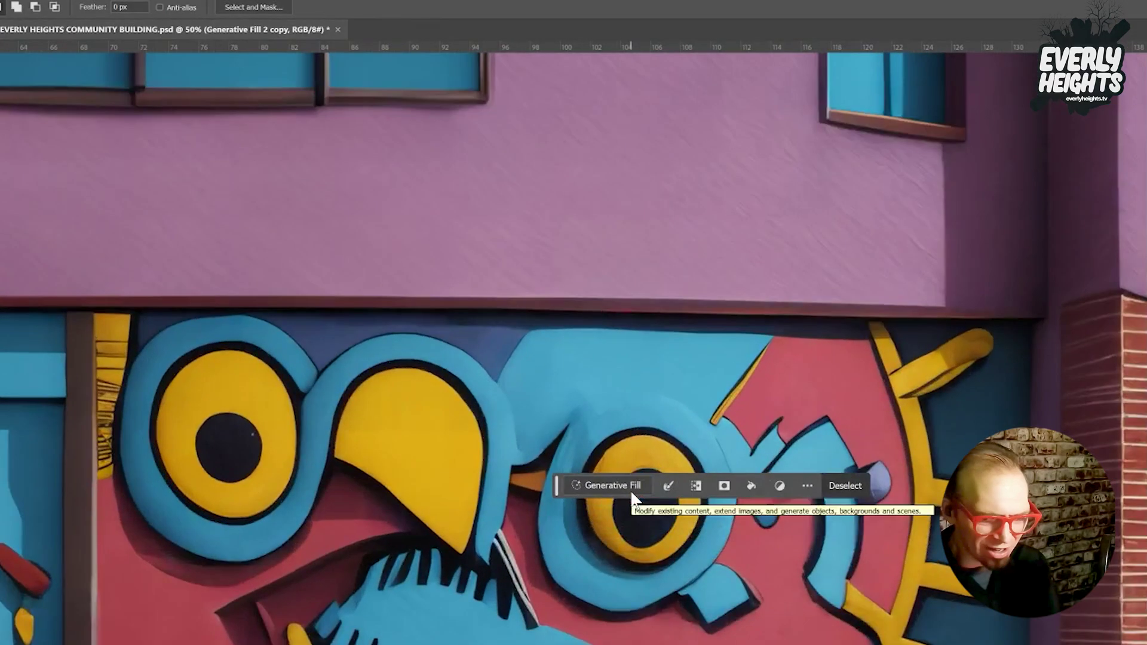
# Outline the odd handle shapes on the left door, then drop that selection.
pyautogui.hscroll(-15, 573, 345)
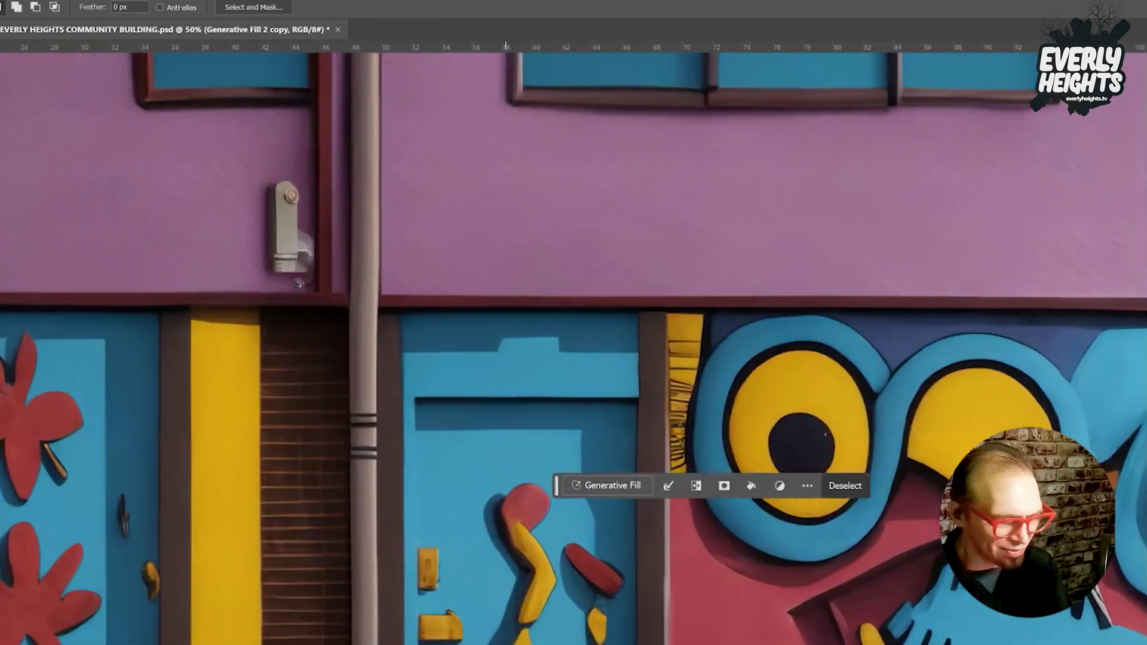
pyautogui.scroll(-10, 792, 284)
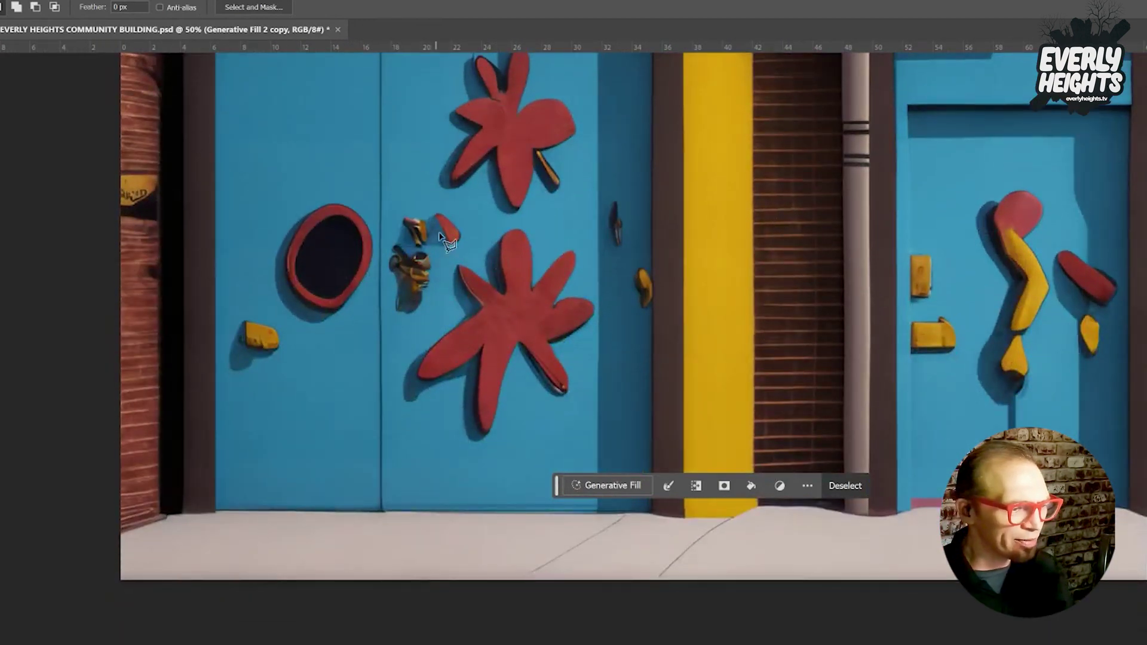
pyautogui.click(438, 199)
pyautogui.click(469, 224)
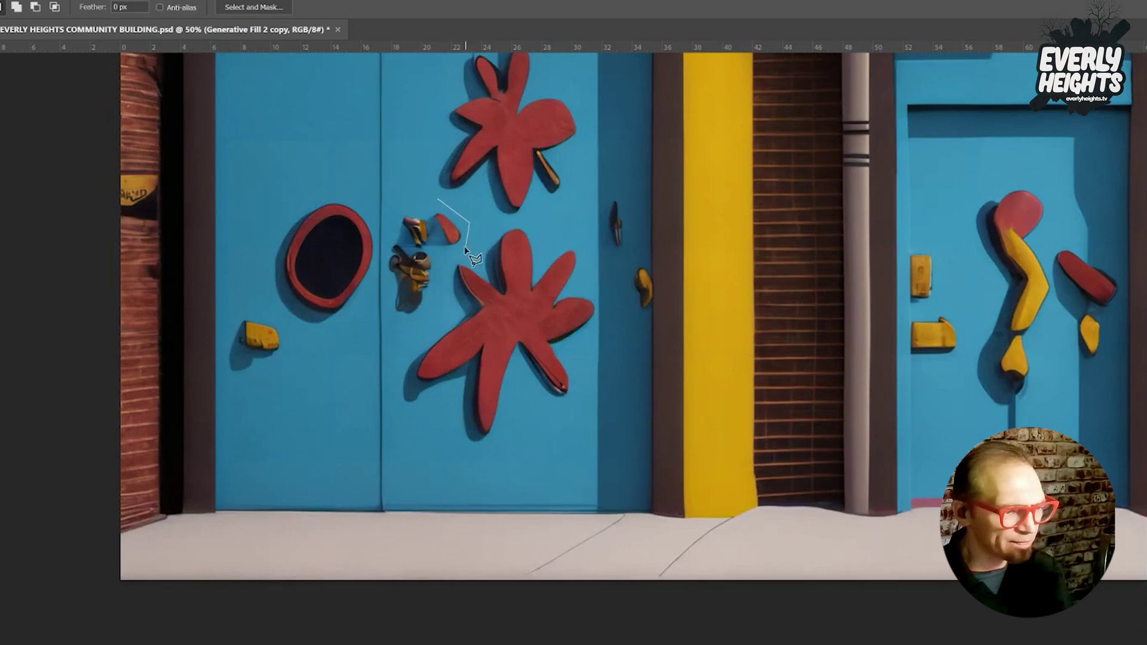
pyautogui.click(415, 343)
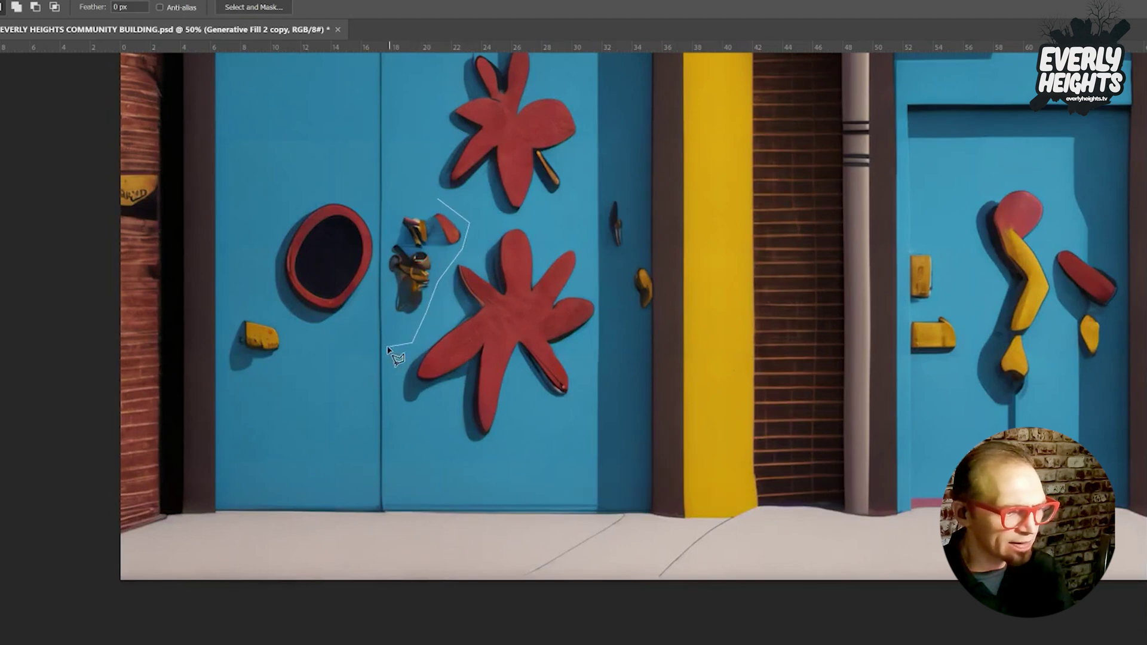
pyautogui.click(386, 345)
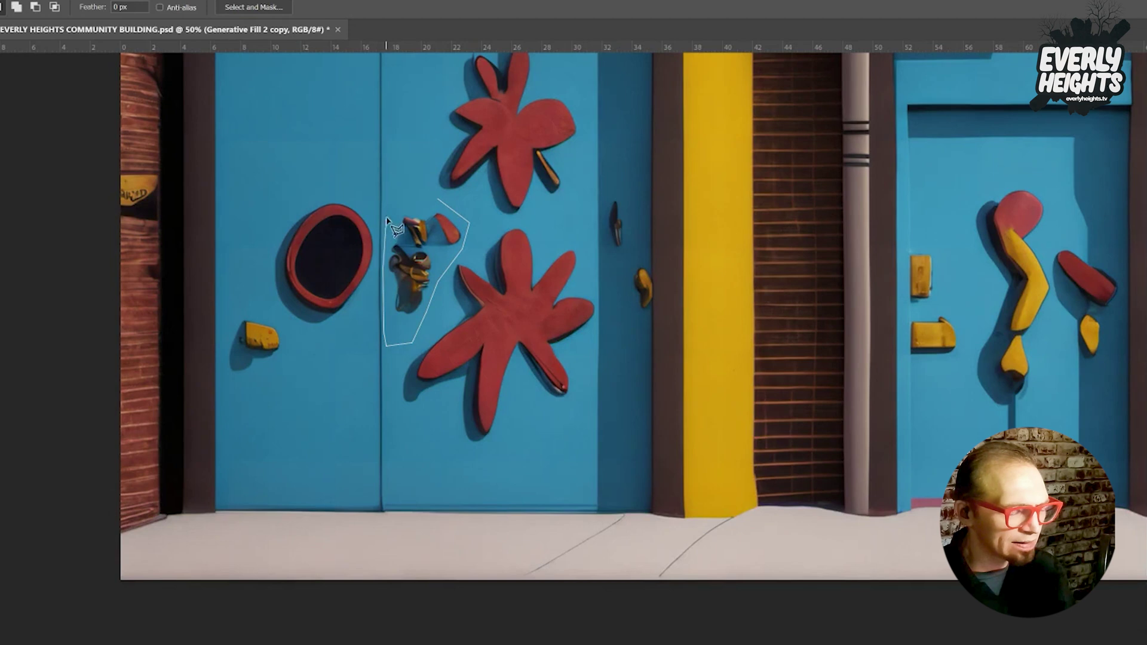
pyautogui.click(392, 201)
pyautogui.hotkey('ctrl', 'd')
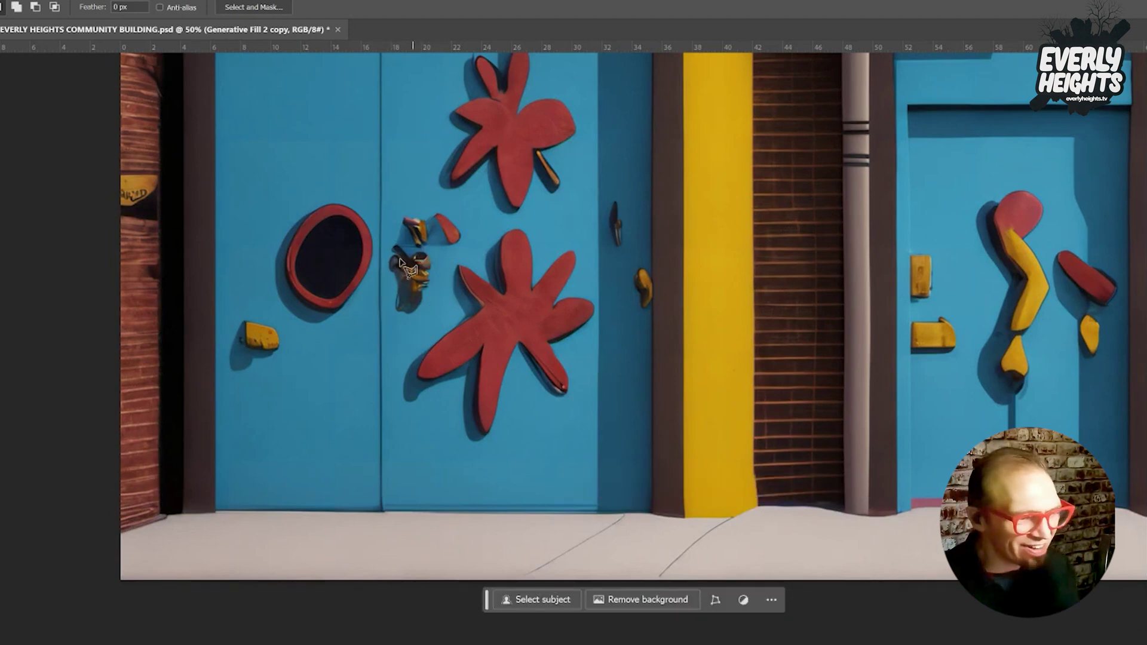
# Select the black oval porthole on the left door and copy it onto a new layer.
pyautogui.click(343, 187)
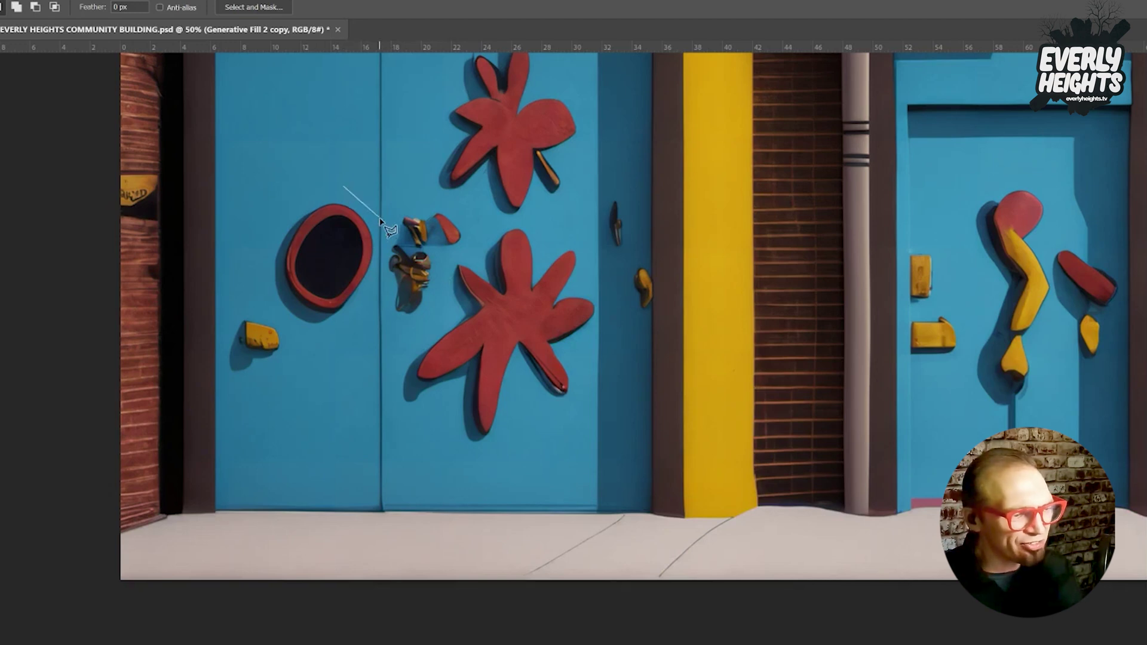
pyautogui.click(375, 226)
pyautogui.click(374, 266)
pyautogui.click(357, 322)
pyautogui.click(315, 336)
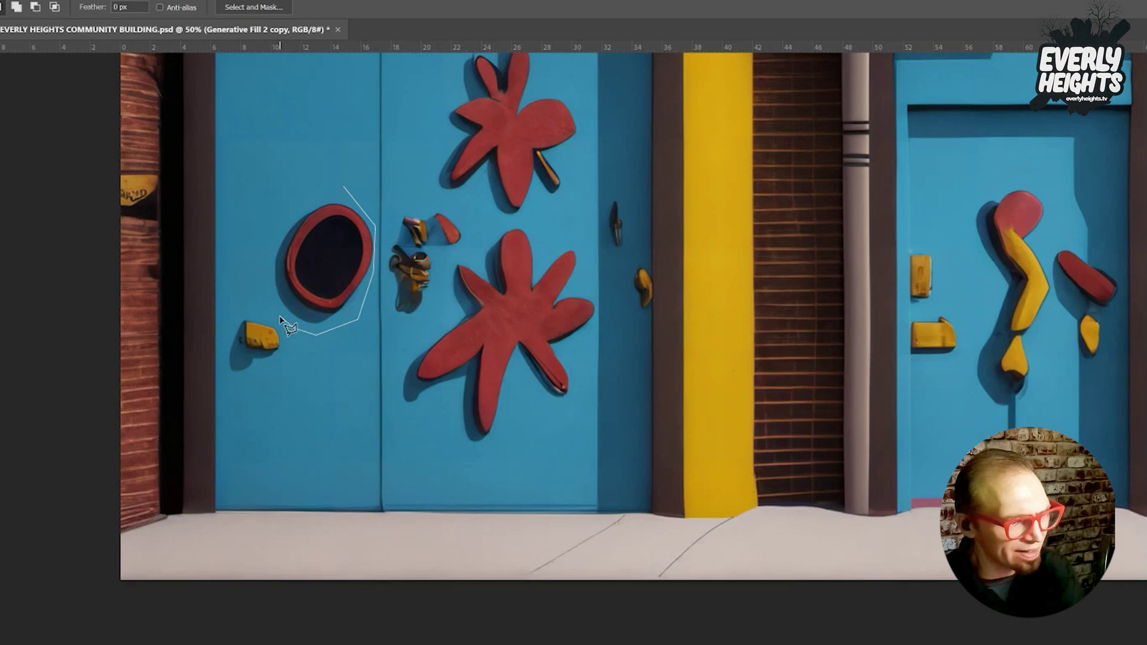
pyautogui.click(254, 270)
pyautogui.click(271, 208)
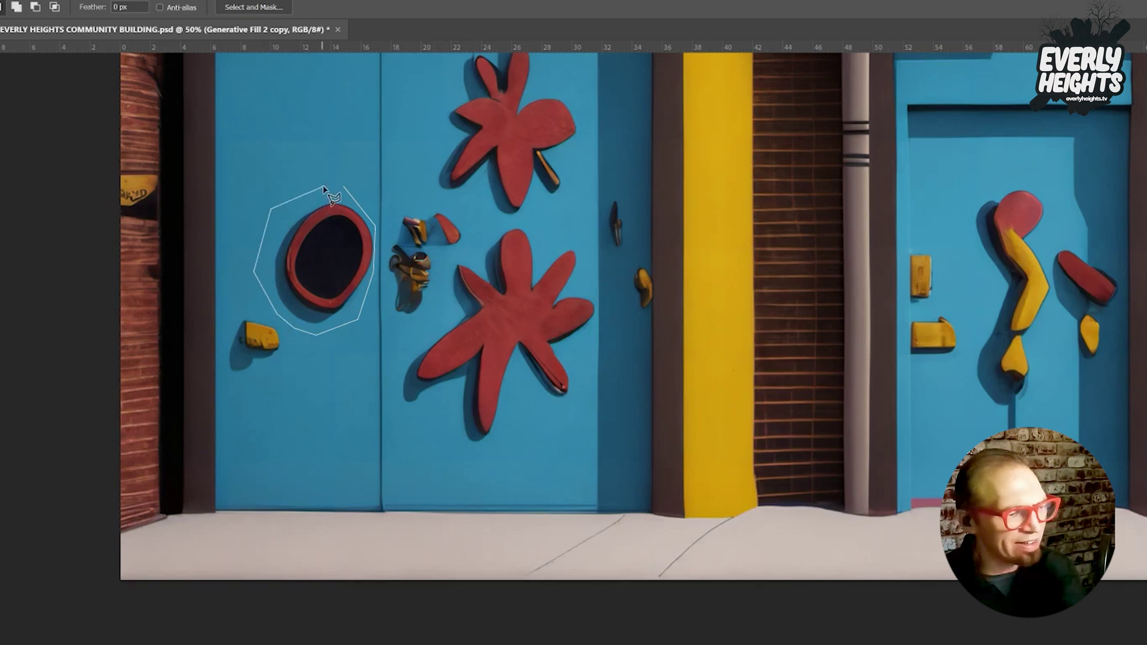
pyautogui.doubleClick(323, 189)
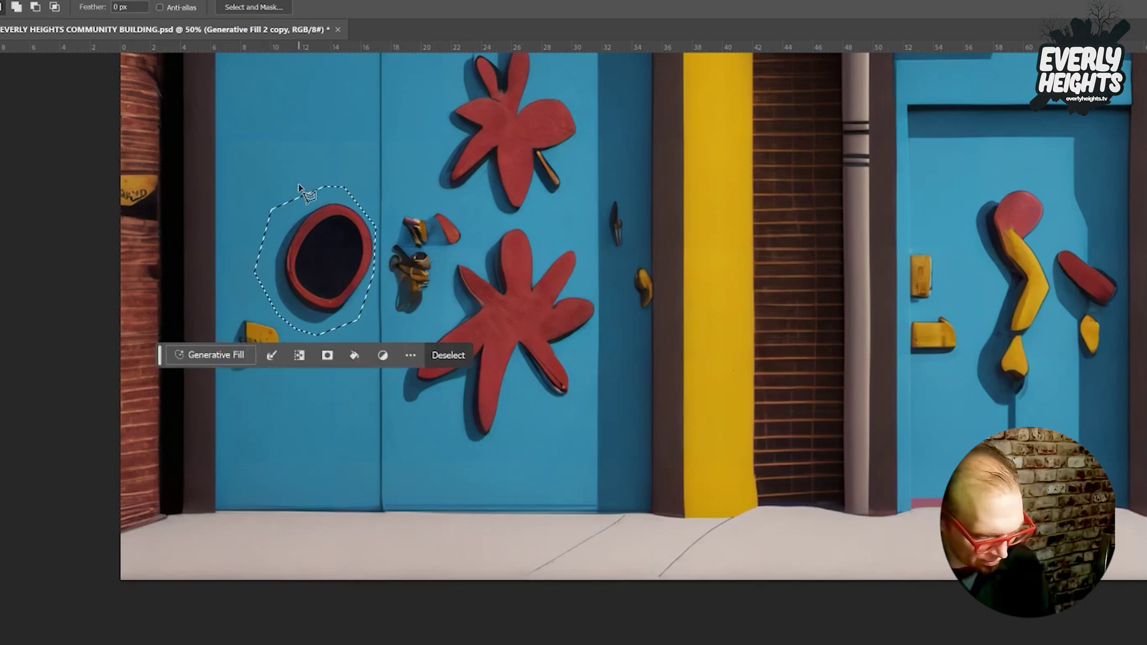
pyautogui.hotkey('ctrl', 'd')
pyautogui.hotkey('ctrl', 'shift', 'alt', 'n')
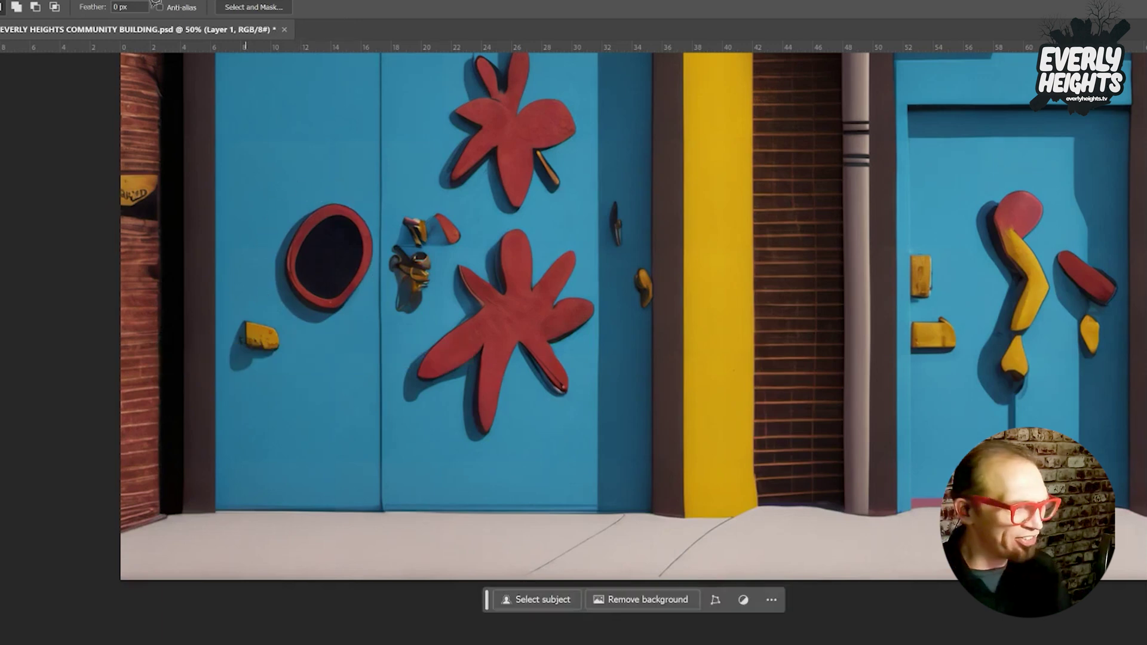
pyautogui.click(46, 0)
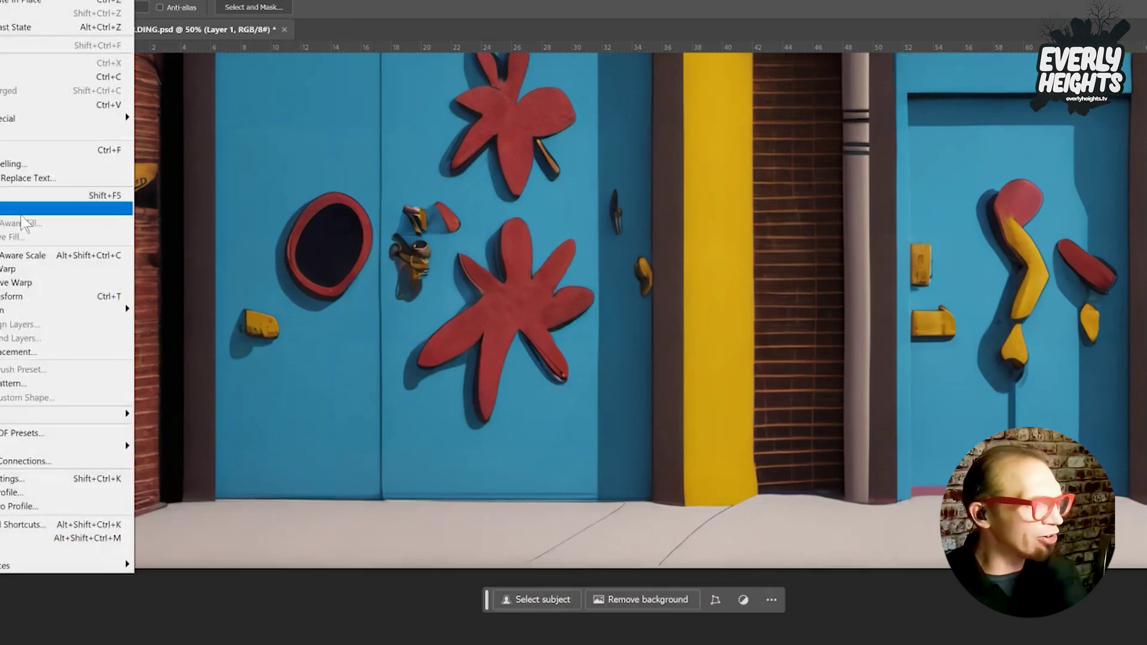
# Flip the oval copy horizontally, move it right of the original, and shrink it to about 87%.
pyautogui.moveTo(76, 312)
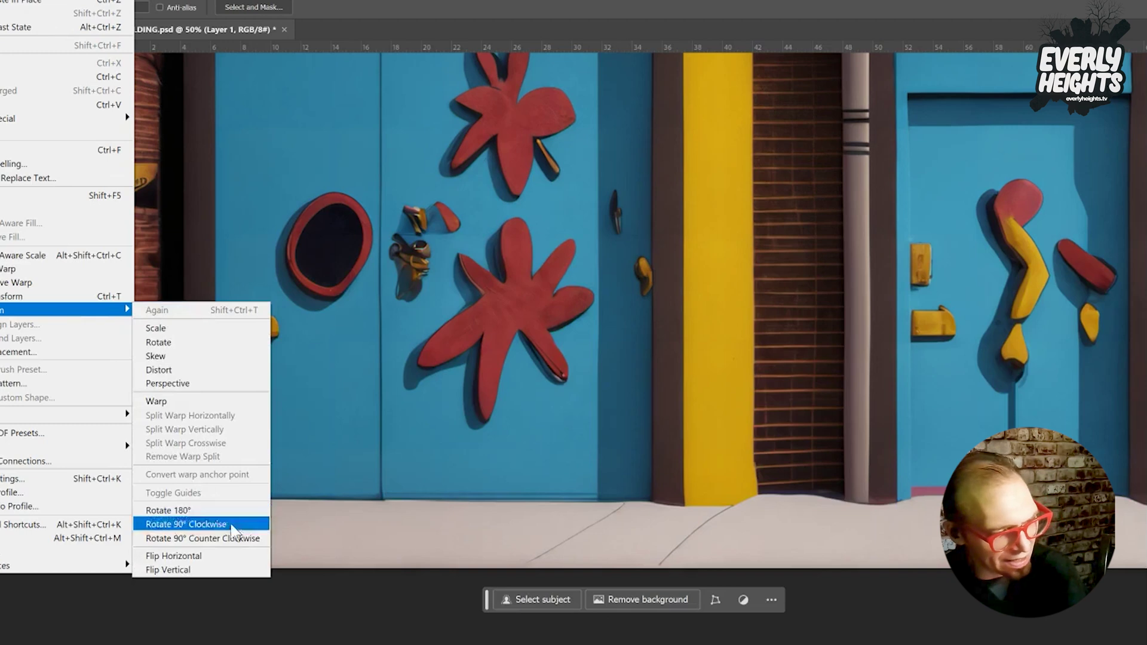
pyautogui.click(215, 557)
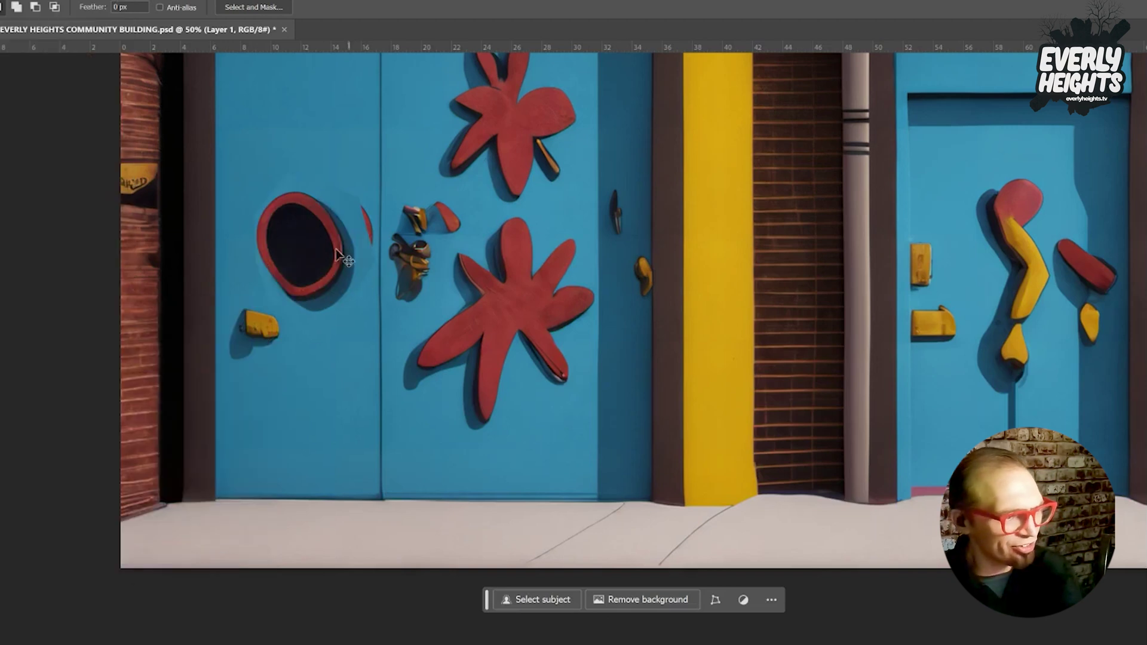
pyautogui.hotkey('ctrl', 't')
pyautogui.moveTo(327, 254); pyautogui.dragTo(456, 252)
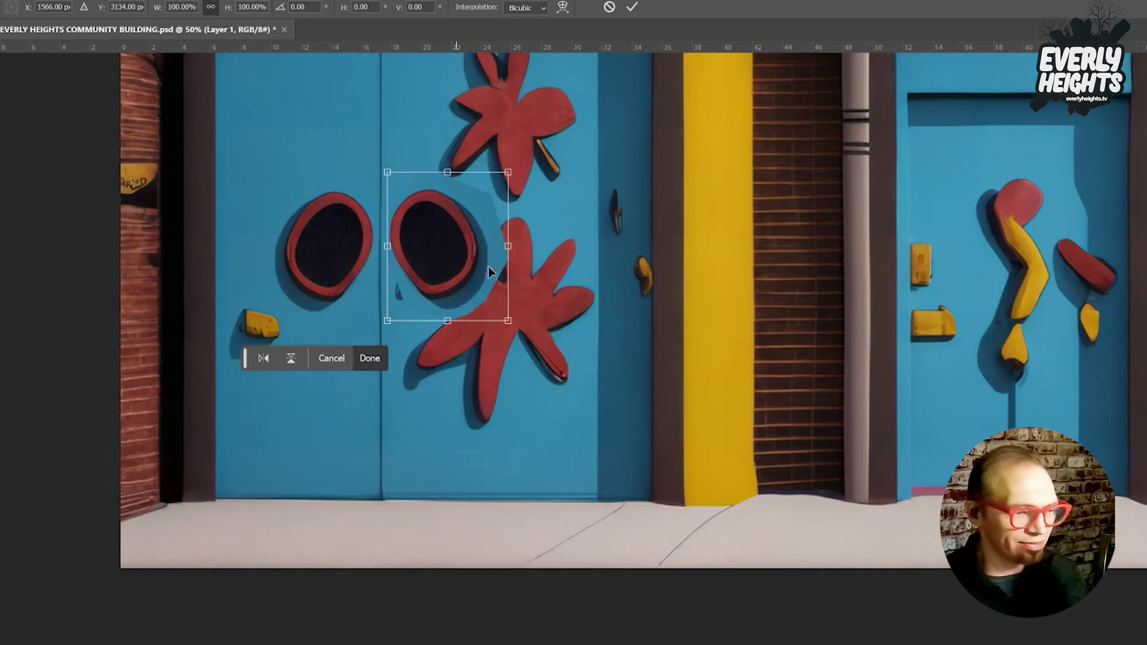
pyautogui.moveTo(509, 326); pyautogui.dragTo(488, 313)
pyautogui.moveTo(457, 261); pyautogui.dragTo(452, 262)
pyautogui.press('Return')
pyautogui.press('l')
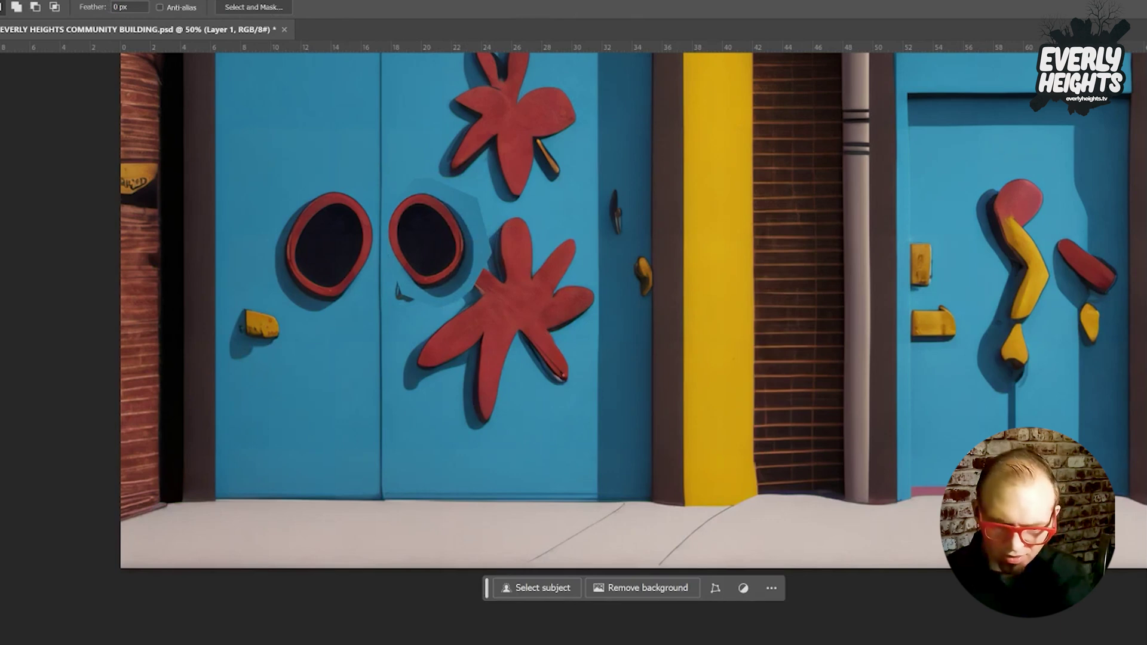
# Undo the duplicated oval and reselect the odd handle shapes with the Magic Wand.
pyautogui.hotkey('ctrl', 'z')
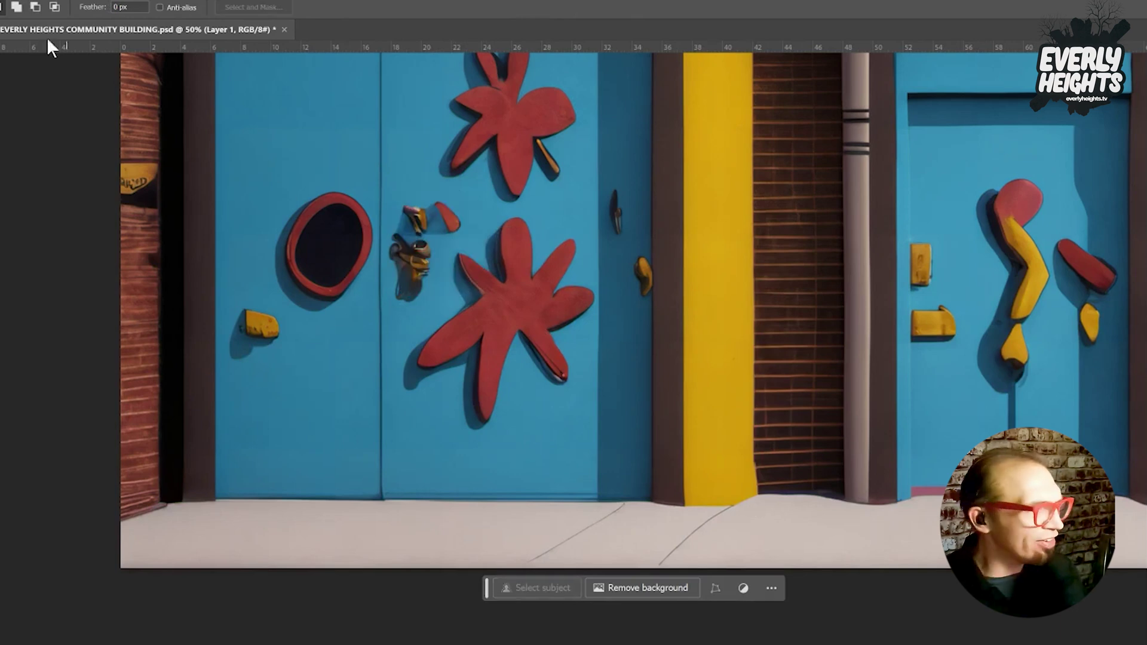
pyautogui.press('w')
pyautogui.hotkey('ctrl', 'shift', 'd')
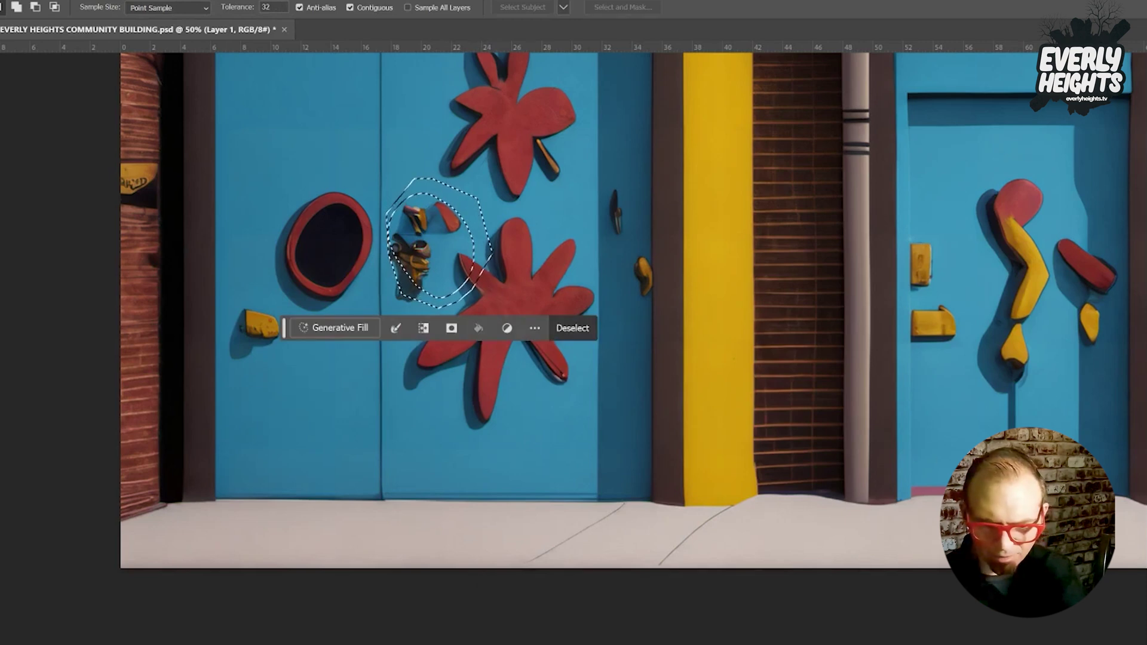
pyautogui.click(1146, 418)
pyautogui.hotkey('ctrl', 'd')
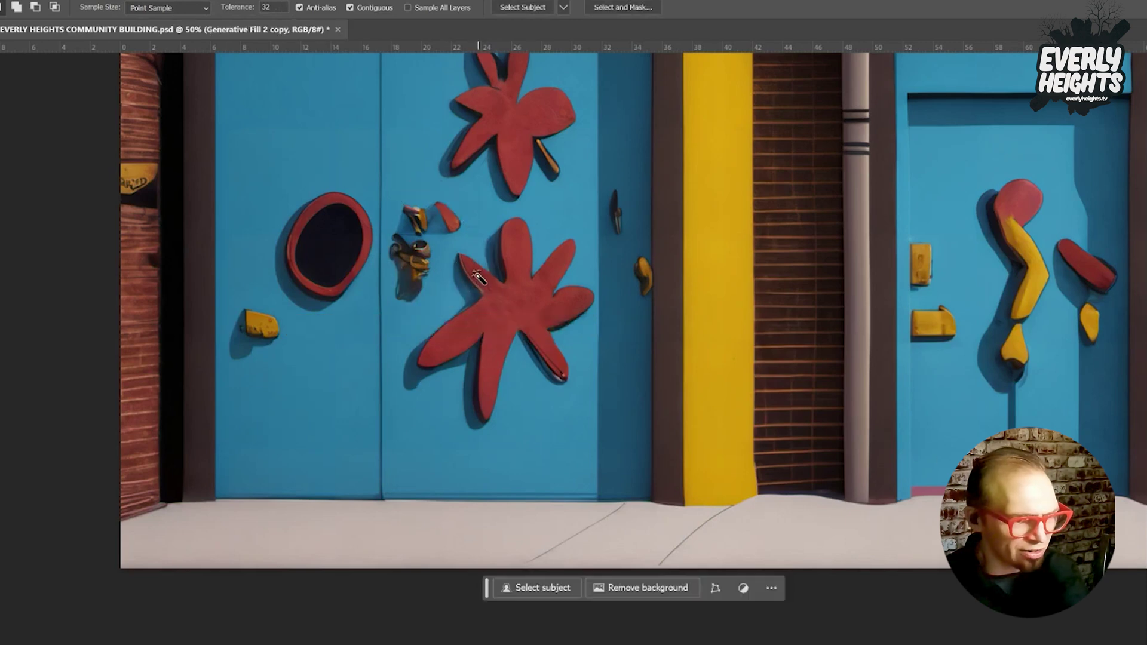
pyautogui.click(474, 277)
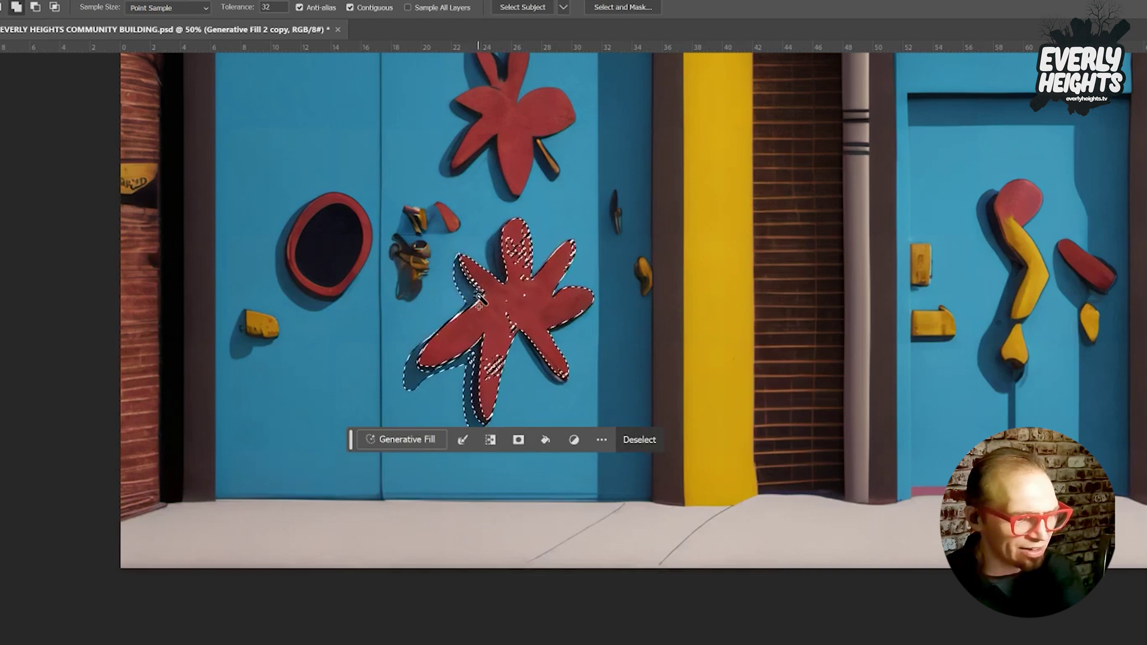
pyautogui.keyDown('shift'); pyautogui.click(481, 298); pyautogui.keyUp('shift')
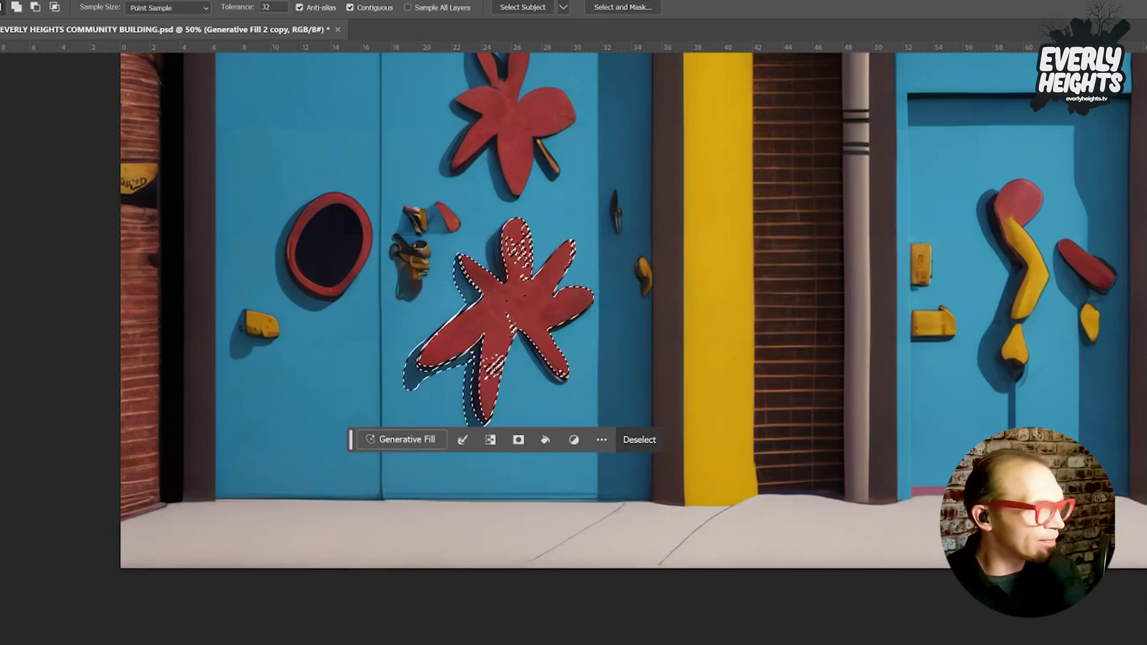
pyautogui.press('l')
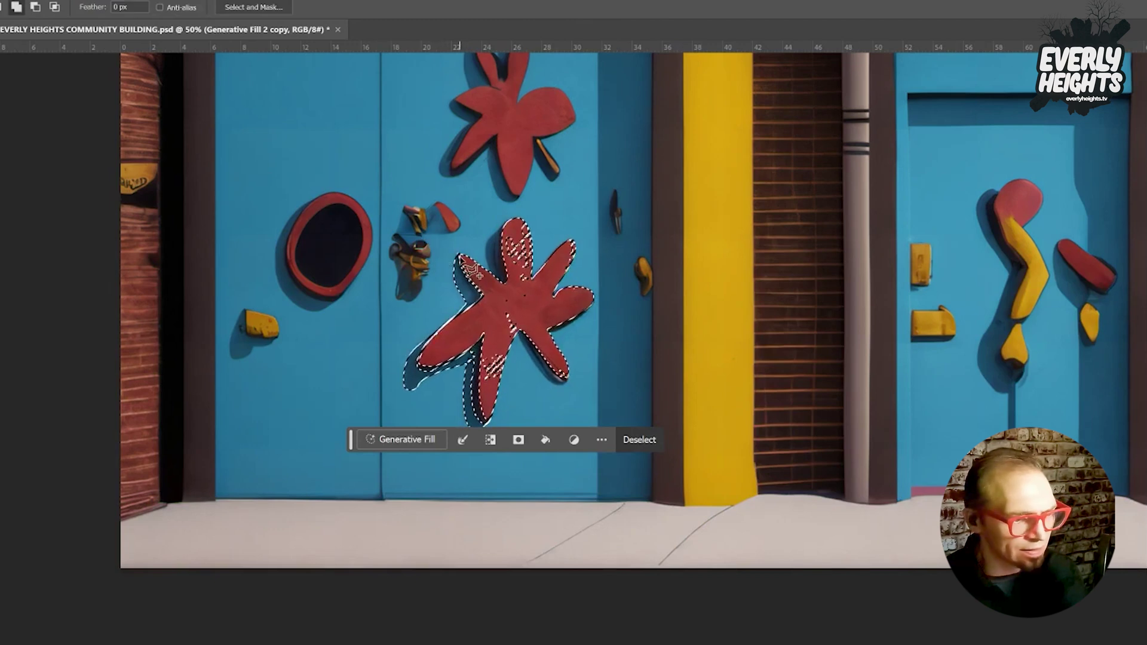
pyautogui.moveTo(469, 271); pyautogui.dragTo(475, 270)
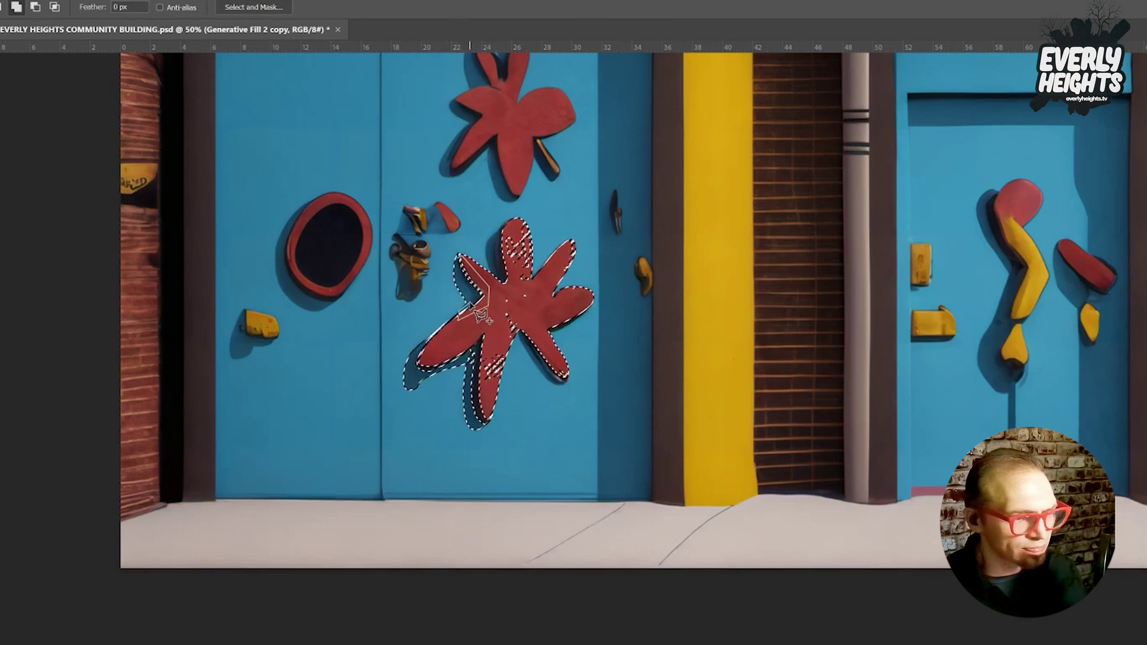
pyautogui.moveTo(478, 313); pyautogui.dragTo(484, 289)
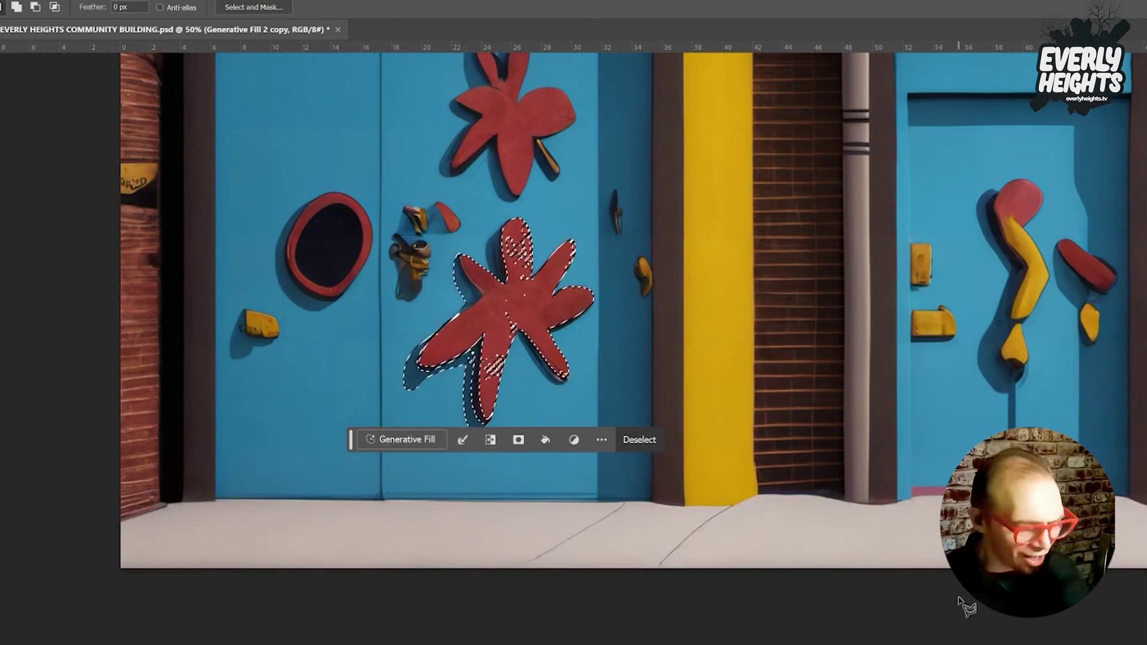
pyautogui.hotkey('ctrl', 'd')
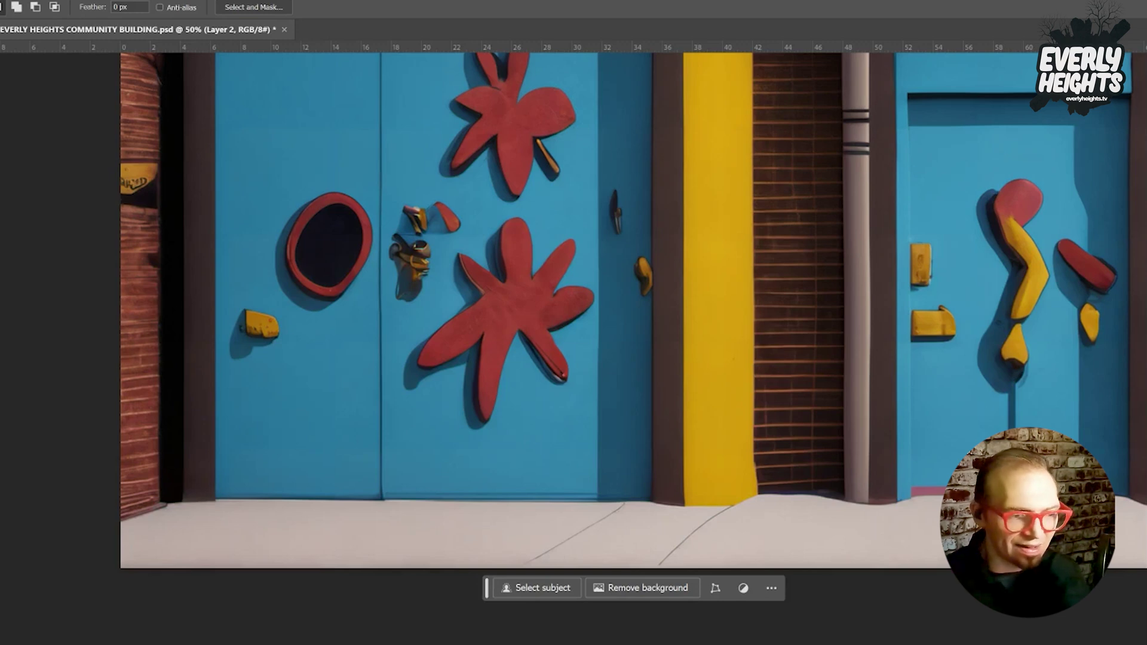
# Show the copied oval window, scale it to about 96% and nudge it down-left beside the first.
pyautogui.hotkey('ctrl', ',')
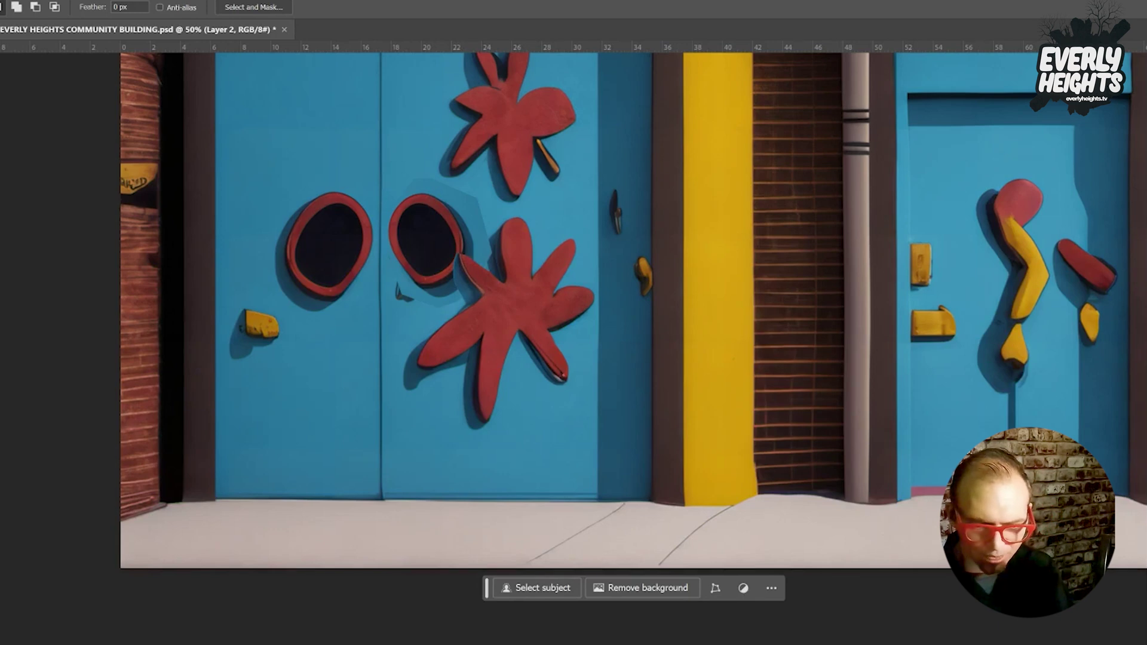
pyautogui.hotkey('ctrl', 't')
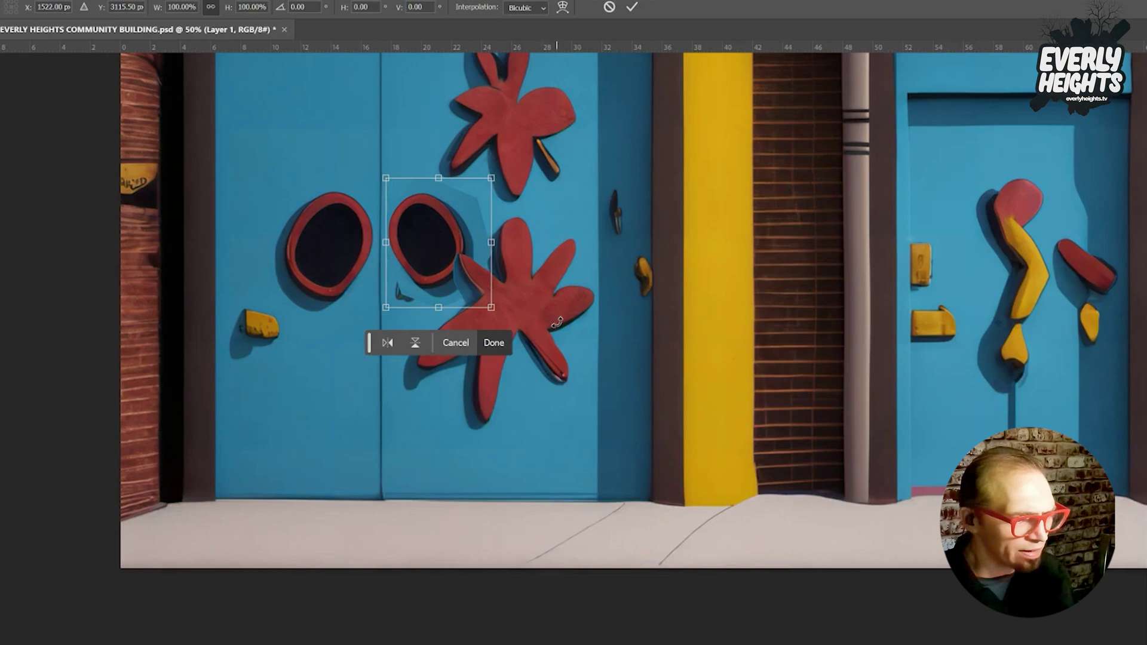
pyautogui.moveTo(491, 308)
pyautogui.mouseDown()
pyautogui.moveTo(477, 292)
pyautogui.moveTo(486, 304)
pyautogui.mouseUp()
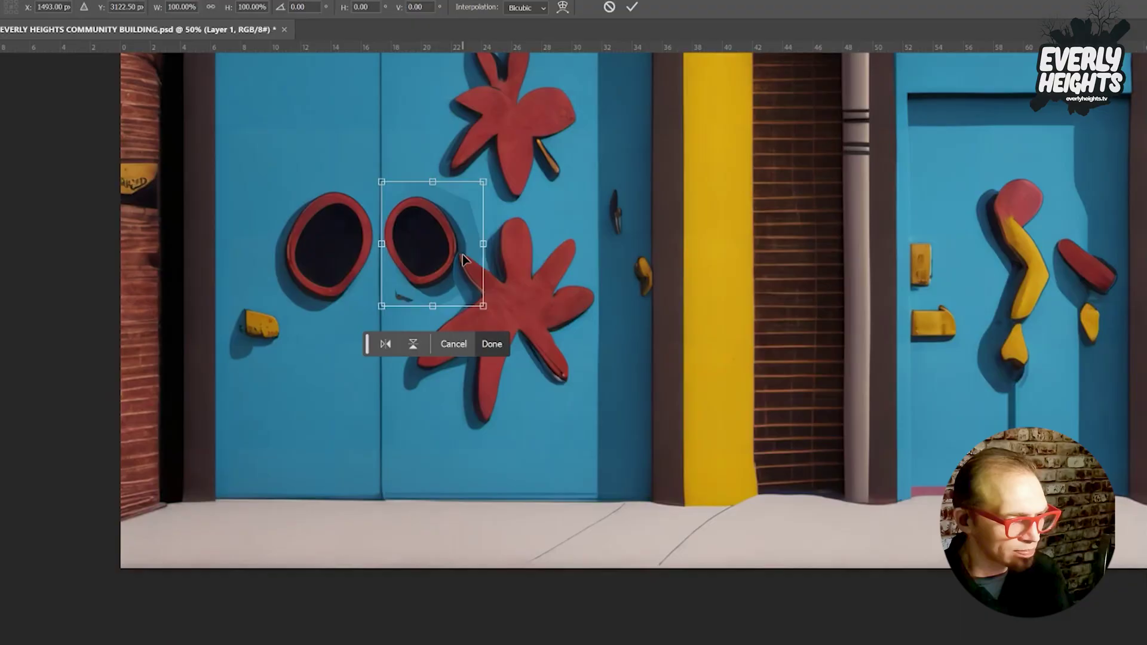
pyautogui.hotkey('shift', 'Down')
pyautogui.hotkey('shift', 'Down')
pyautogui.hotkey('shift', 'Down')
pyautogui.hotkey('shift', 'Left')
pyautogui.hotkey('shift', 'Left')
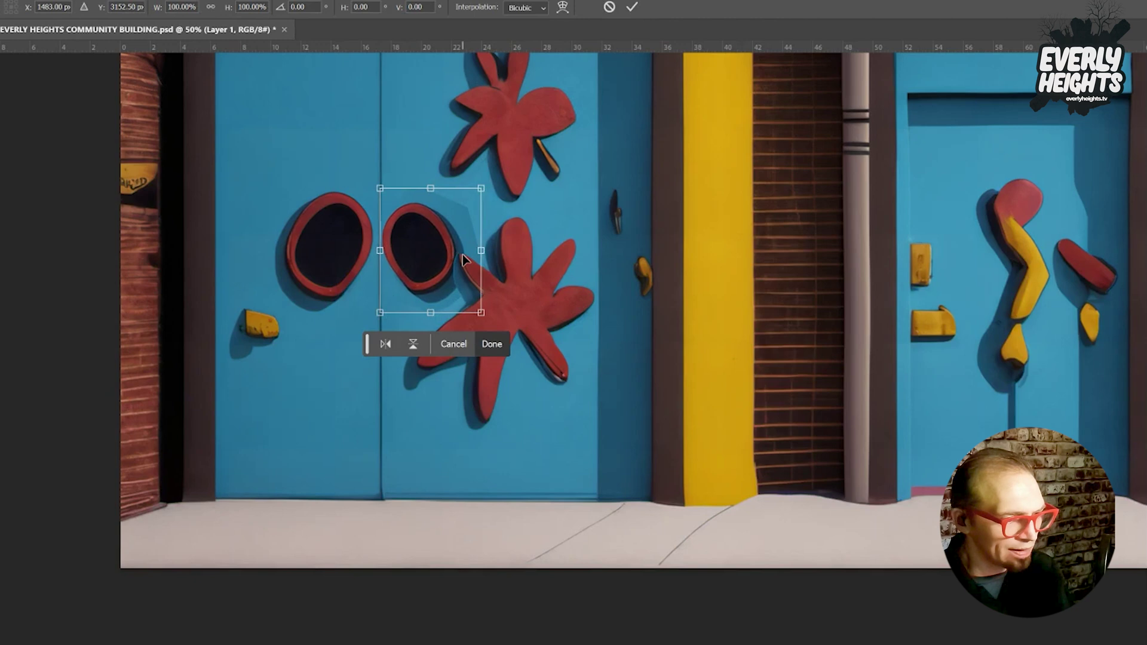
pyautogui.press('Return')
# Switch to the Lasso, try merging the oval layer down, then undo the merge.
pyautogui.press('l')
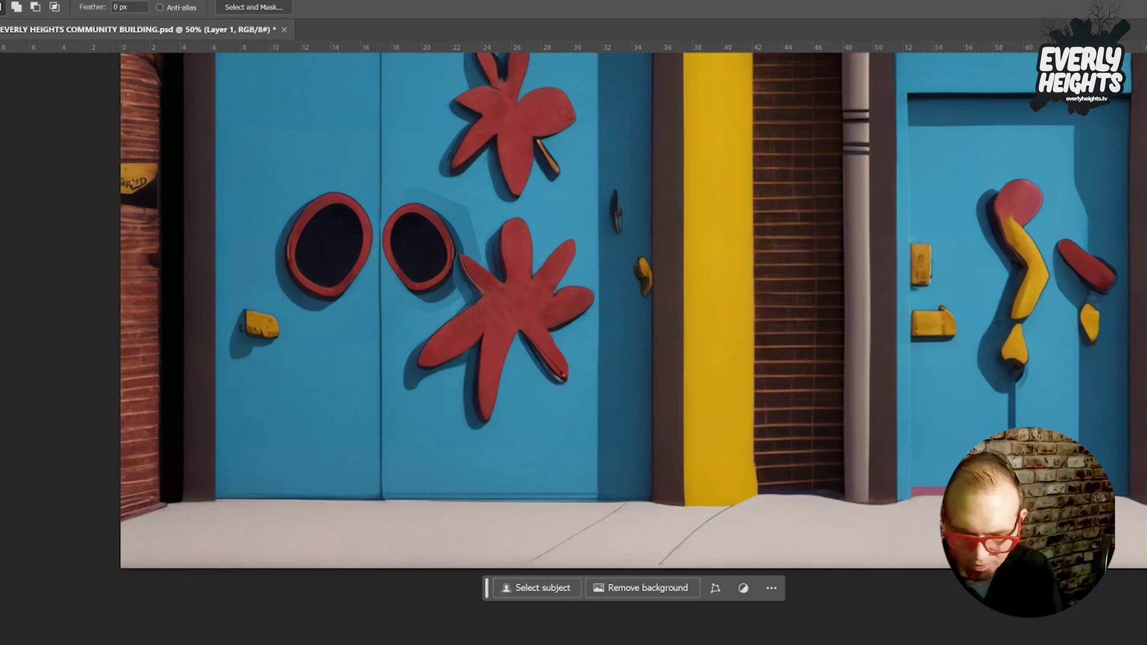
pyautogui.hotkey('ctrl', 'e')
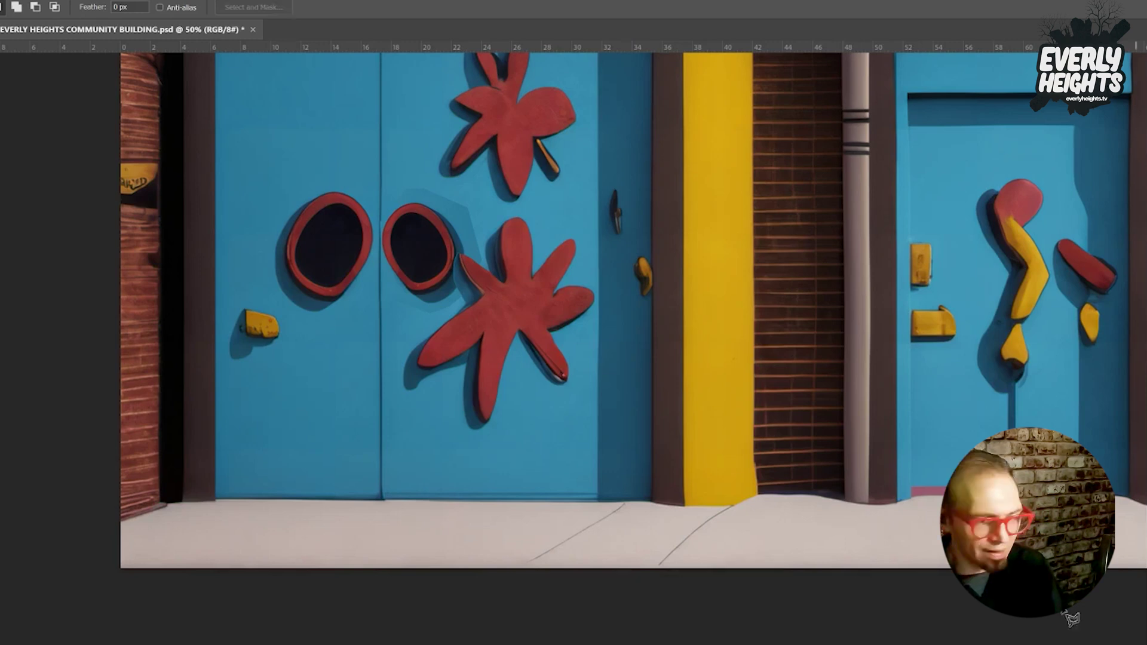
pyautogui.hotkey('ctrl', 'z')
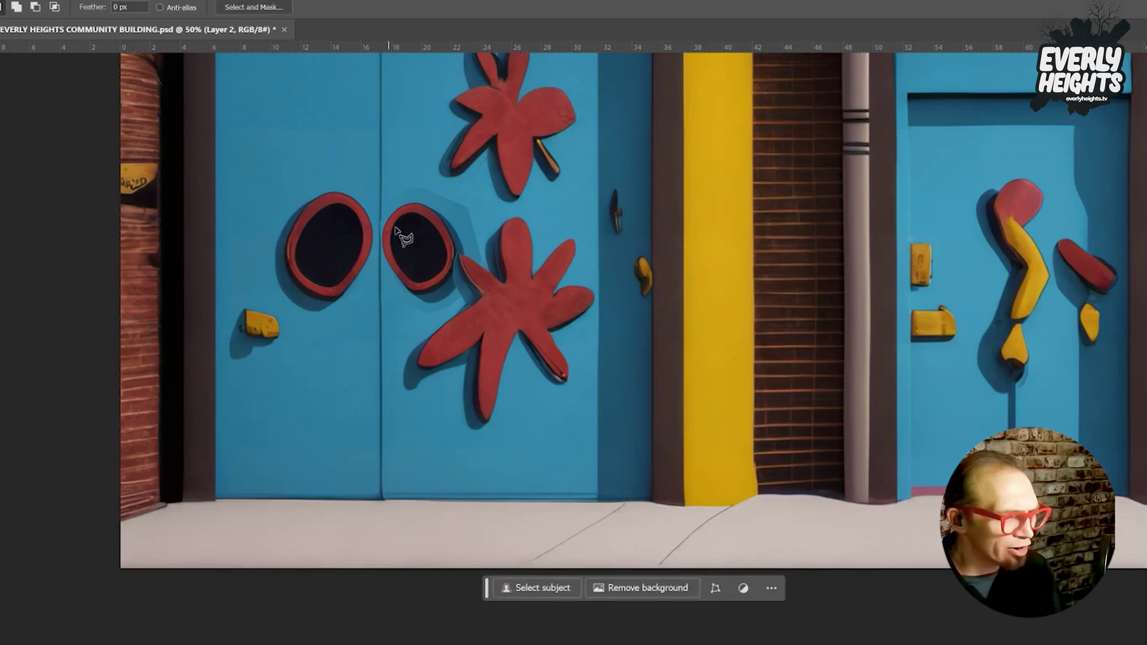
# Lasso the strip between the right oval and lower star and fill it with prompt-less Generative Fill.
pyautogui.click(456, 258)
pyautogui.moveTo(450, 273)
pyautogui.mouseDown()
pyautogui.moveTo(464, 308)
pyautogui.moveTo(448, 312)
pyautogui.moveTo(484, 302)
pyautogui.mouseUp()
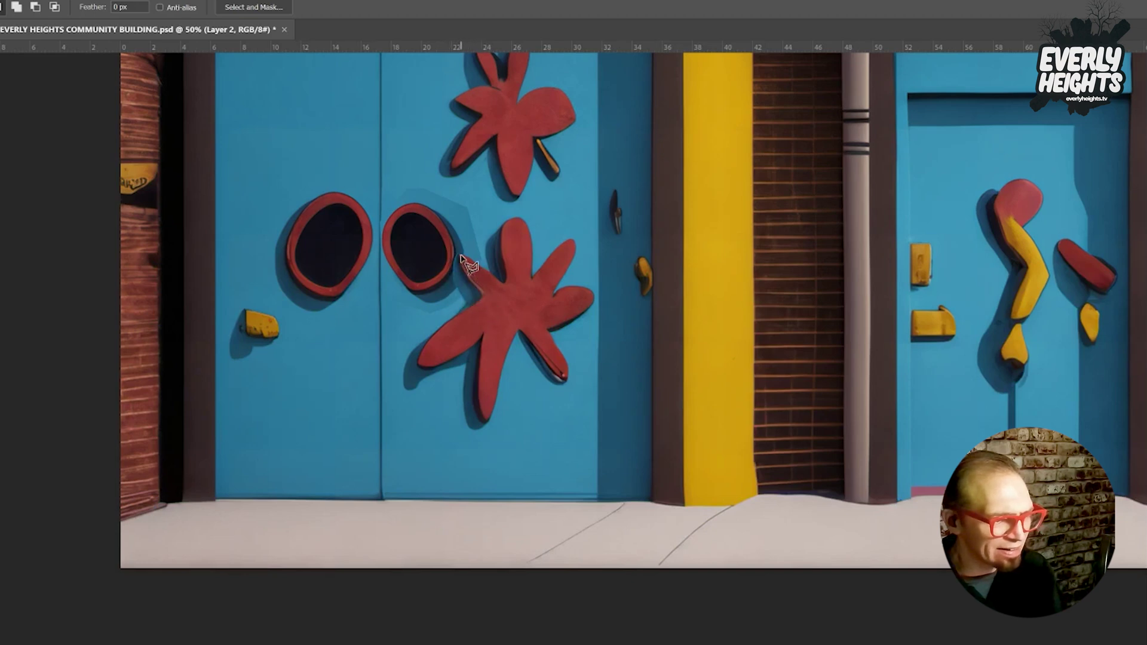
pyautogui.moveTo(461, 258); pyautogui.dragTo(457, 257)
pyautogui.click(386, 329)
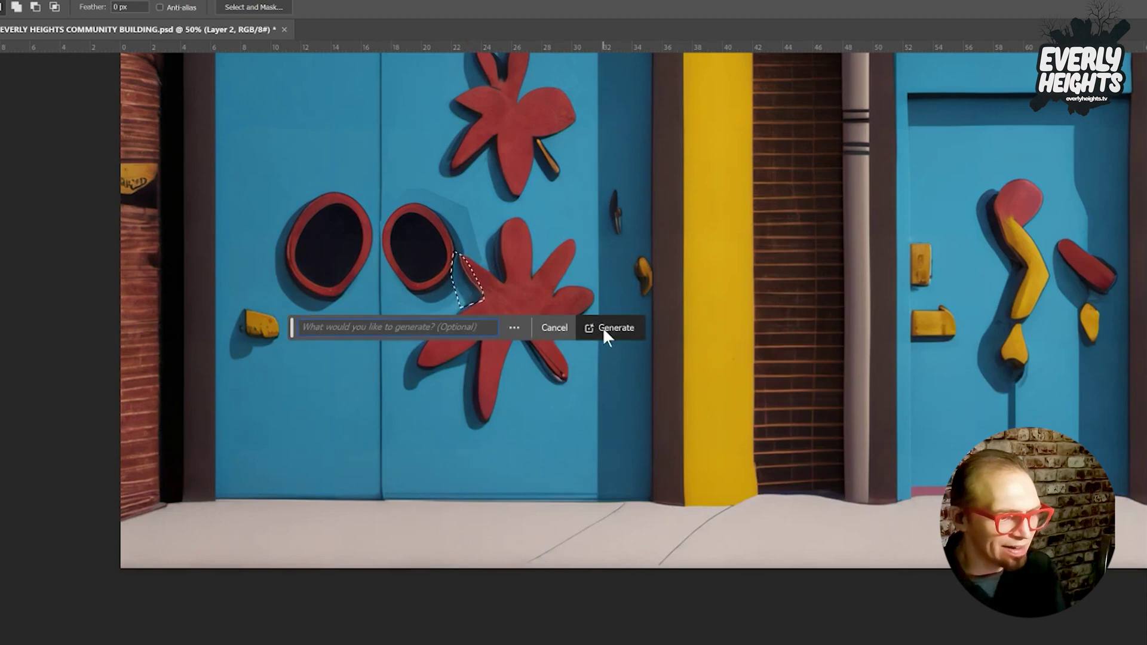
pyautogui.click(605, 331)
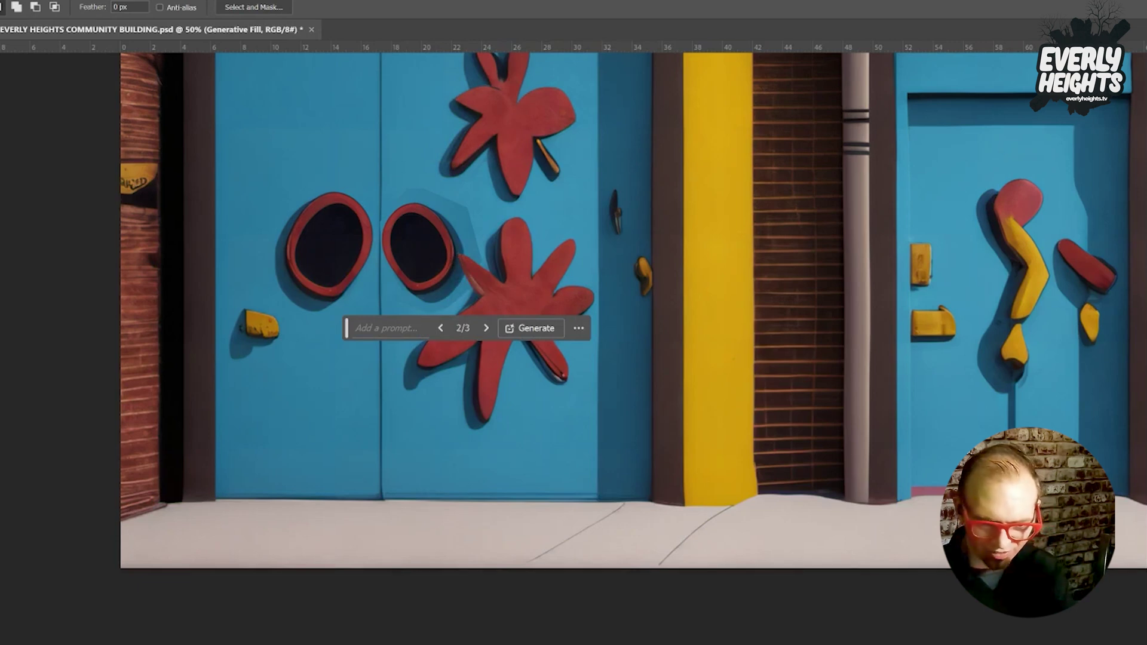
pyautogui.hotkey('ctrl', 'd')
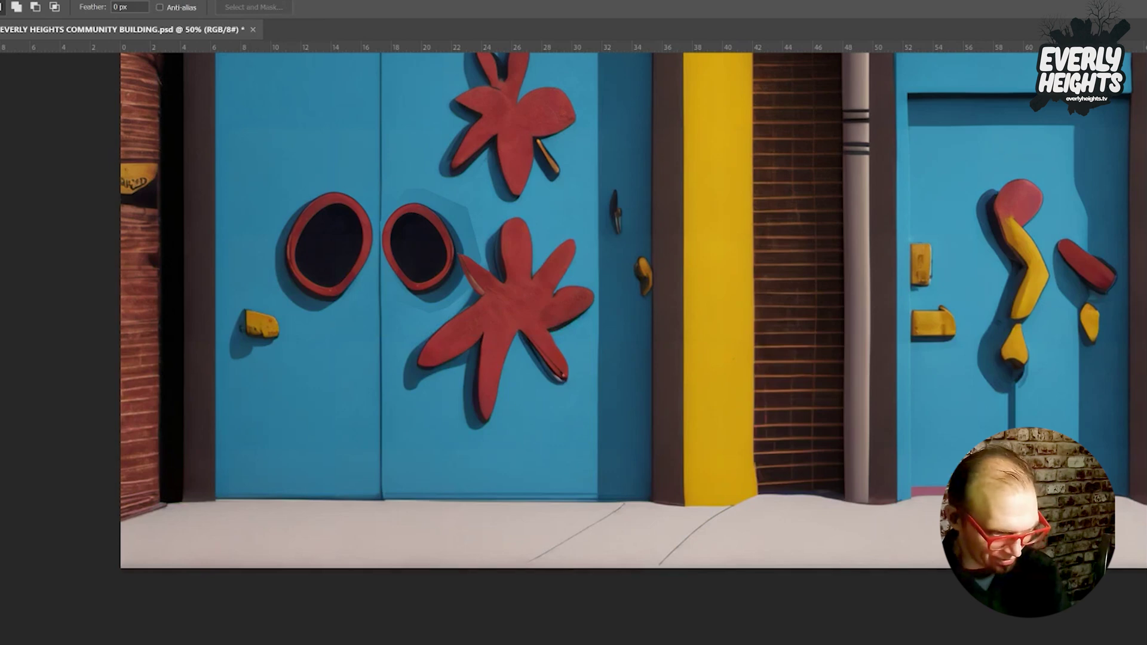
pyautogui.hotkey('alt', '.')
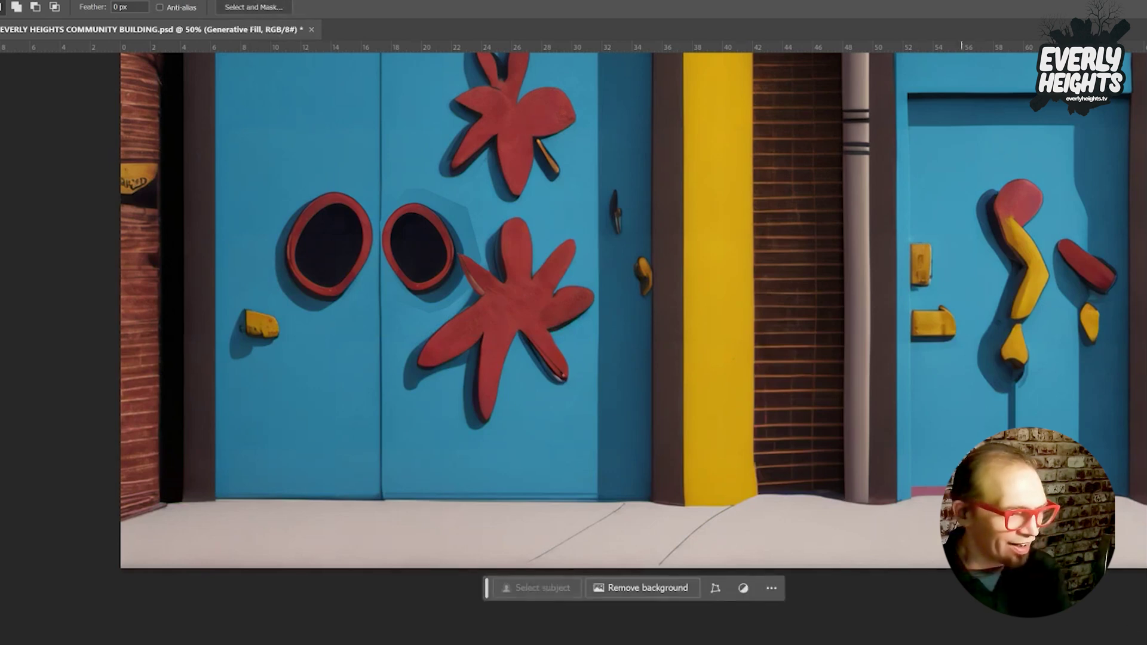
# Lasso the gap between the ovals and around the right oval, then run an empty-prompt Generative Fill.
pyautogui.moveTo(373, 218); pyautogui.dragTo(386, 216)
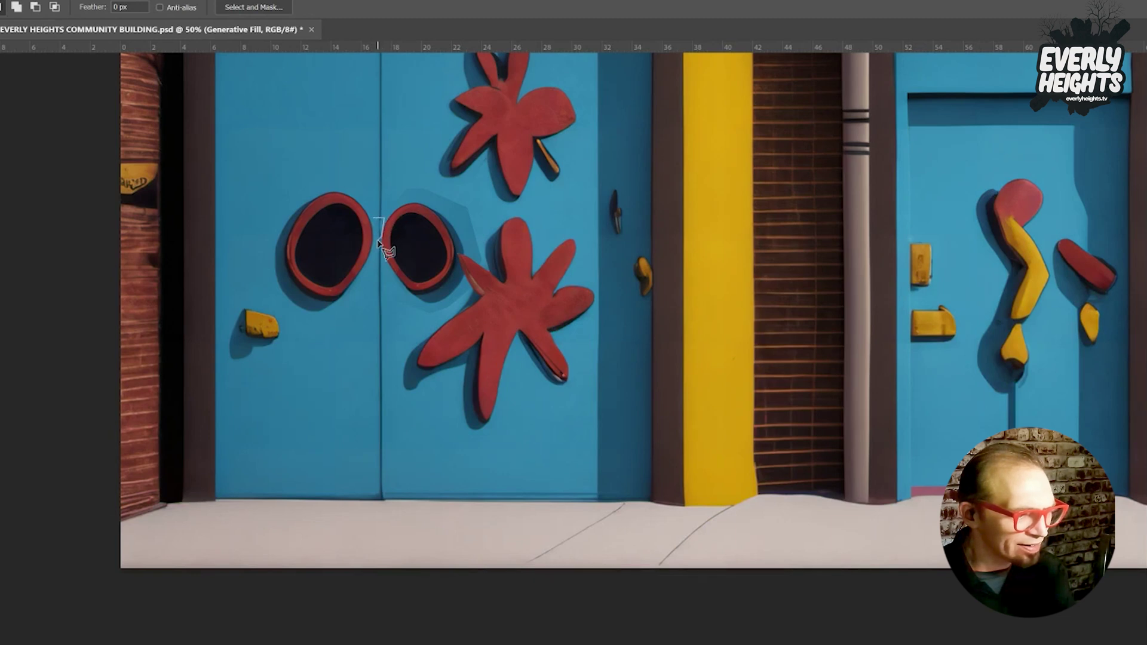
pyautogui.moveTo(377, 229); pyautogui.dragTo(382, 236)
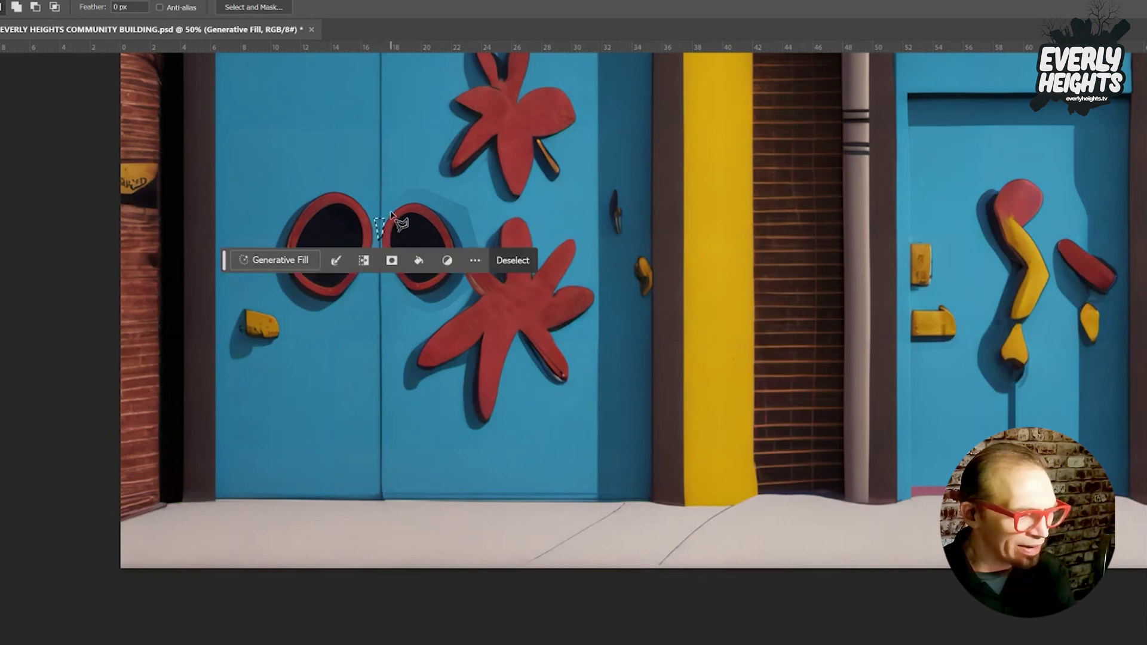
pyautogui.moveTo(391, 210)
pyautogui.mouseDown()
pyautogui.moveTo(456, 206)
pyautogui.moveTo(482, 267)
pyautogui.moveTo(467, 194)
pyautogui.moveTo(400, 185)
pyautogui.moveTo(387, 222)
pyautogui.mouseUp()
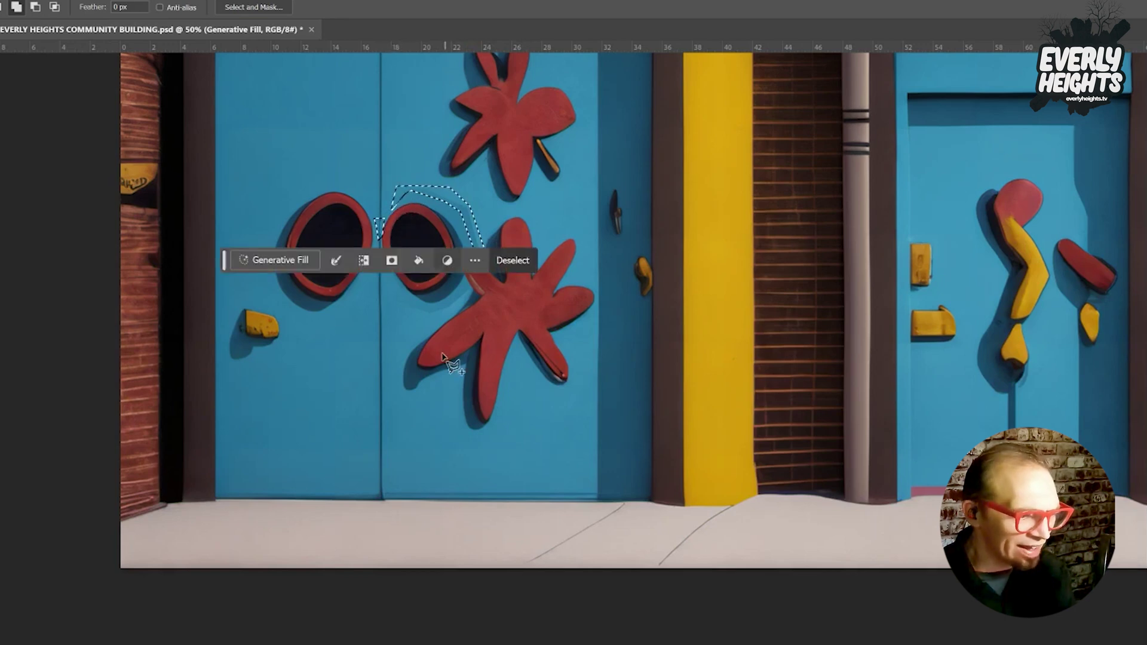
pyautogui.click(400, 297)
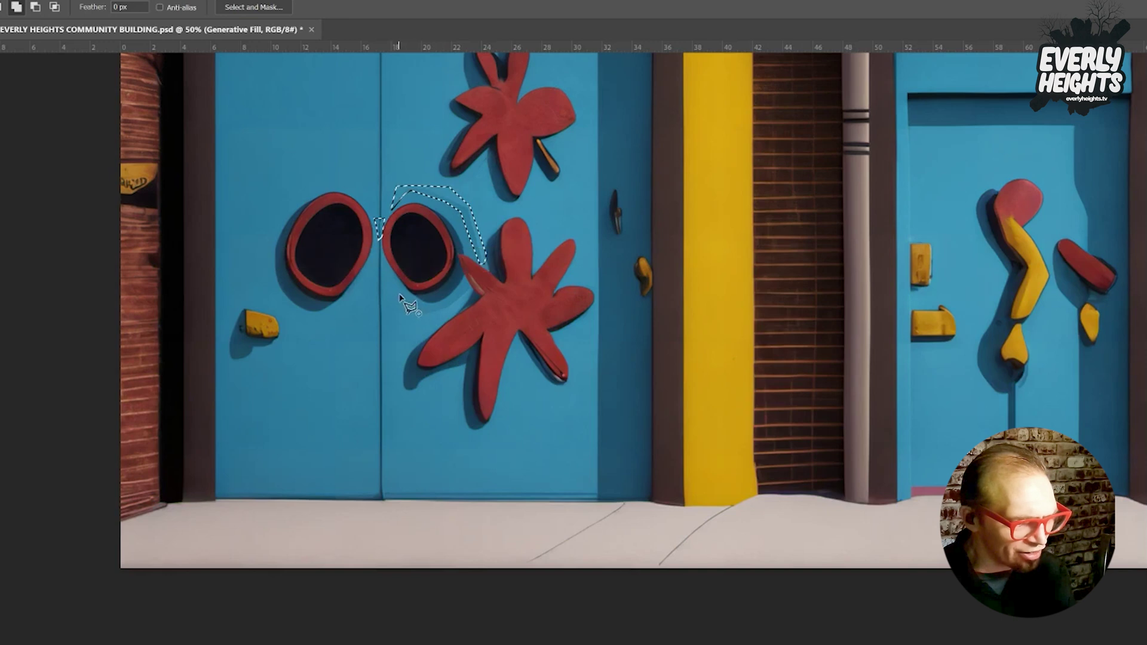
pyautogui.moveTo(407, 303)
pyautogui.mouseDown()
pyautogui.moveTo(435, 306)
pyautogui.moveTo(426, 311)
pyautogui.moveTo(471, 300)
pyautogui.moveTo(471, 285)
pyautogui.moveTo(465, 303)
pyautogui.moveTo(395, 304)
pyautogui.mouseUp()
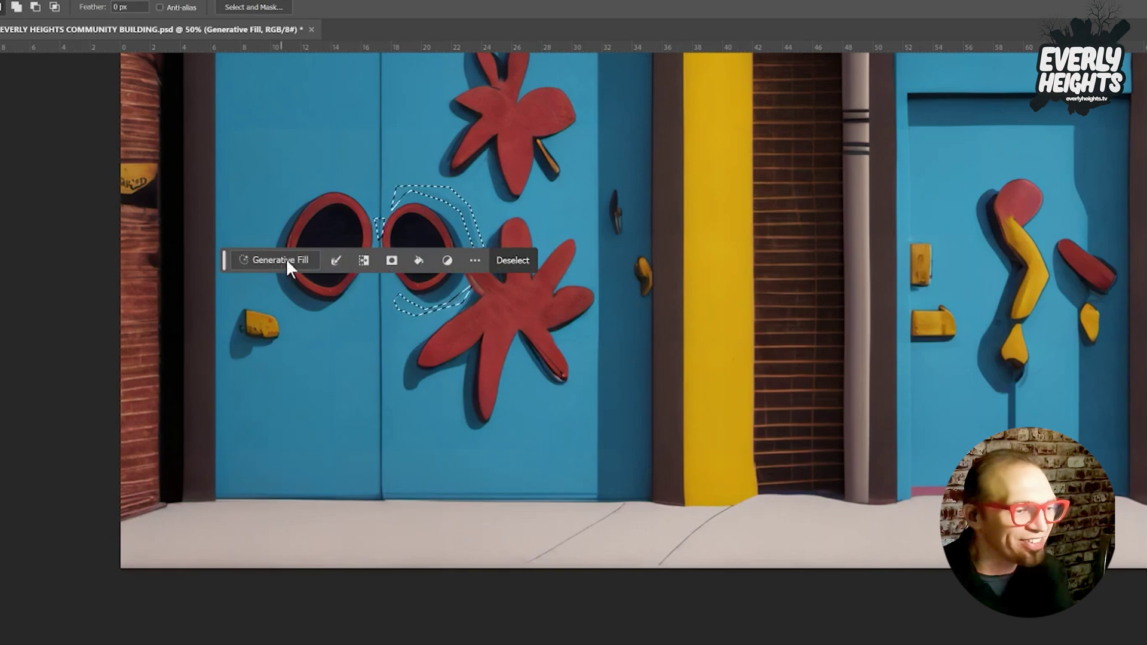
pyautogui.click(251, 260)
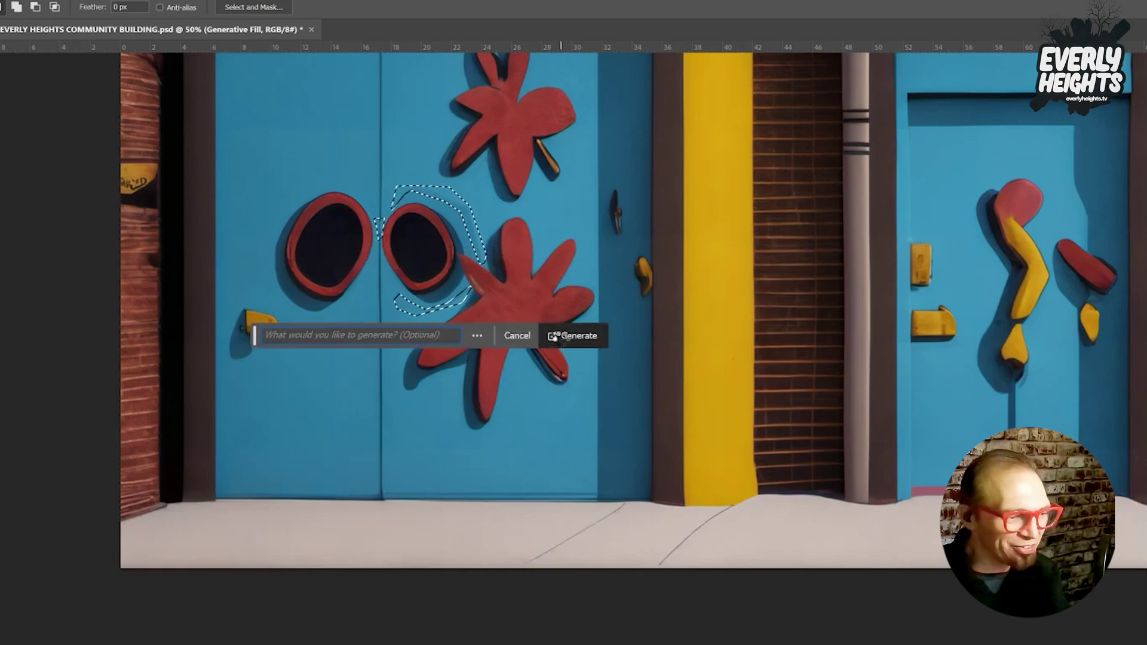
pyautogui.click(554, 337)
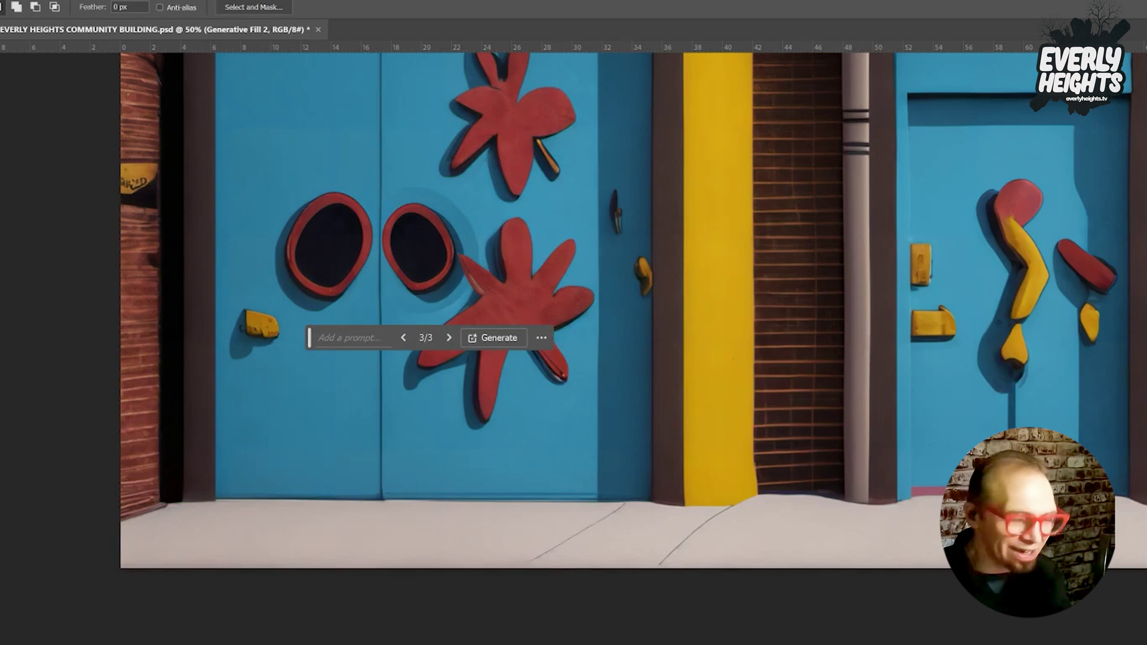
# Restore and enlarge the selection around the right oval, then regenerate it as 'Generative Fill 3' with no prompt.
pyautogui.hotkey('ctrl', 'shift', 'd')
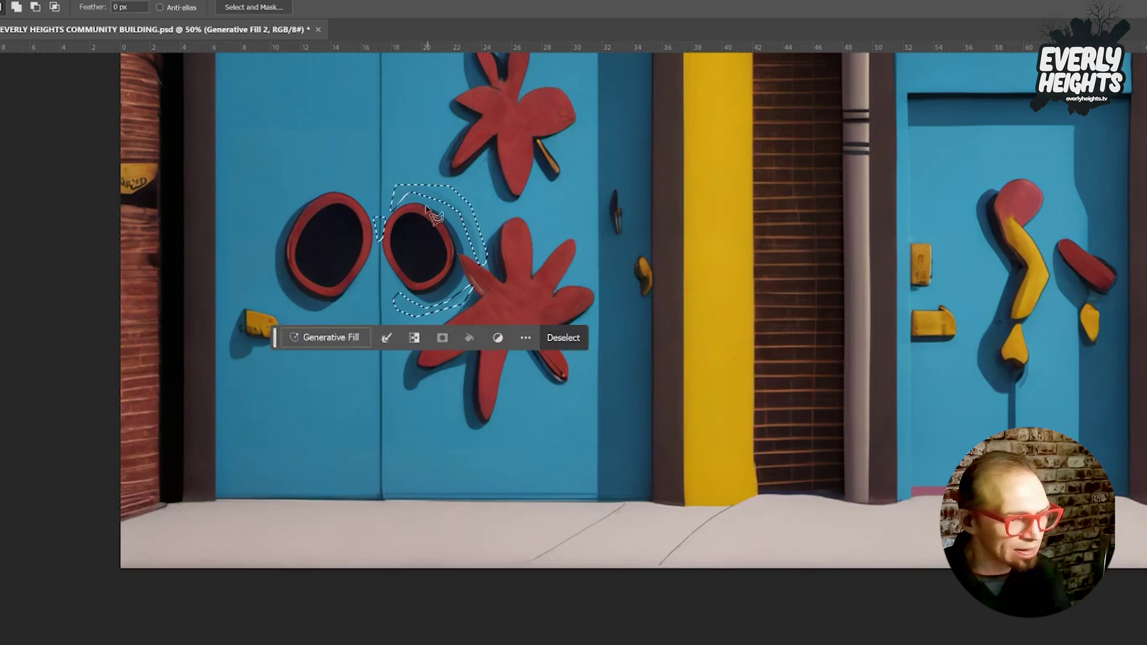
pyautogui.moveTo(402, 197)
pyautogui.mouseDown()
pyautogui.moveTo(440, 205)
pyautogui.moveTo(478, 249)
pyautogui.mouseUp()
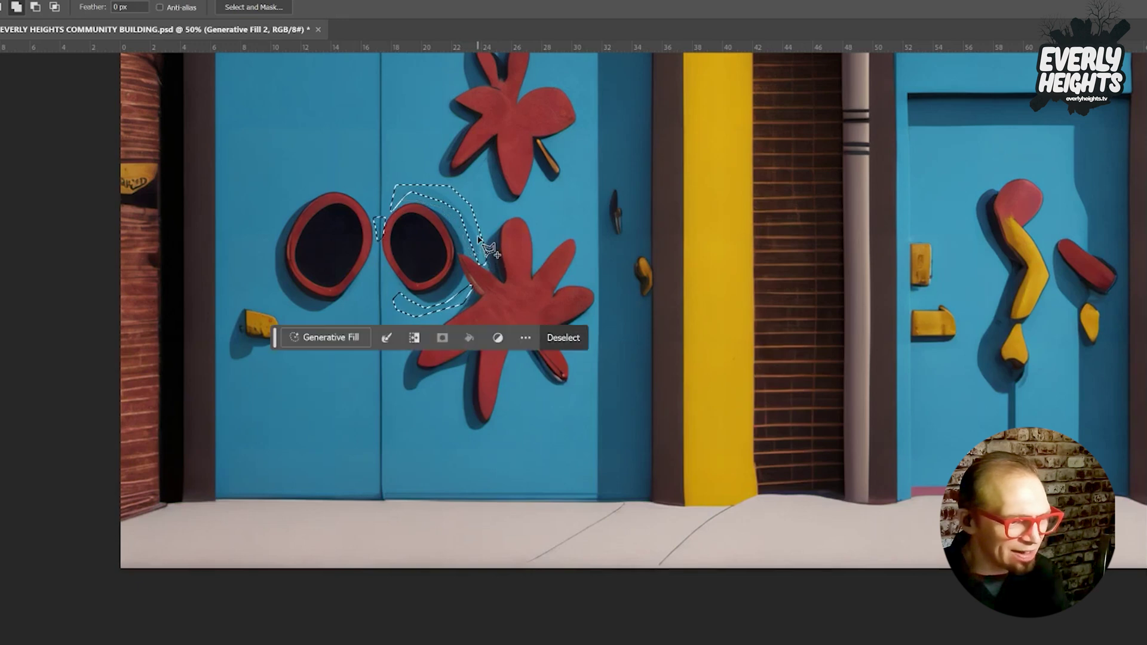
pyautogui.moveTo(406, 194)
pyautogui.mouseDown()
pyautogui.moveTo(435, 205)
pyautogui.moveTo(430, 215)
pyautogui.moveTo(477, 231)
pyautogui.moveTo(454, 201)
pyautogui.moveTo(429, 195)
pyautogui.mouseUp()
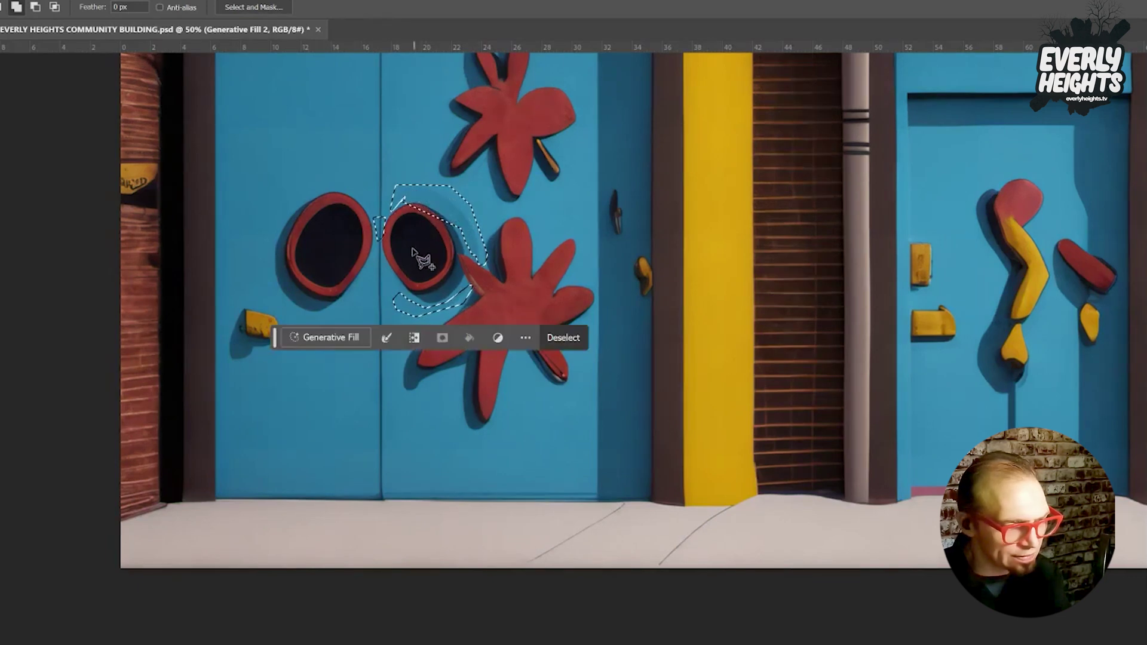
pyautogui.moveTo(399, 204); pyautogui.dragTo(406, 192)
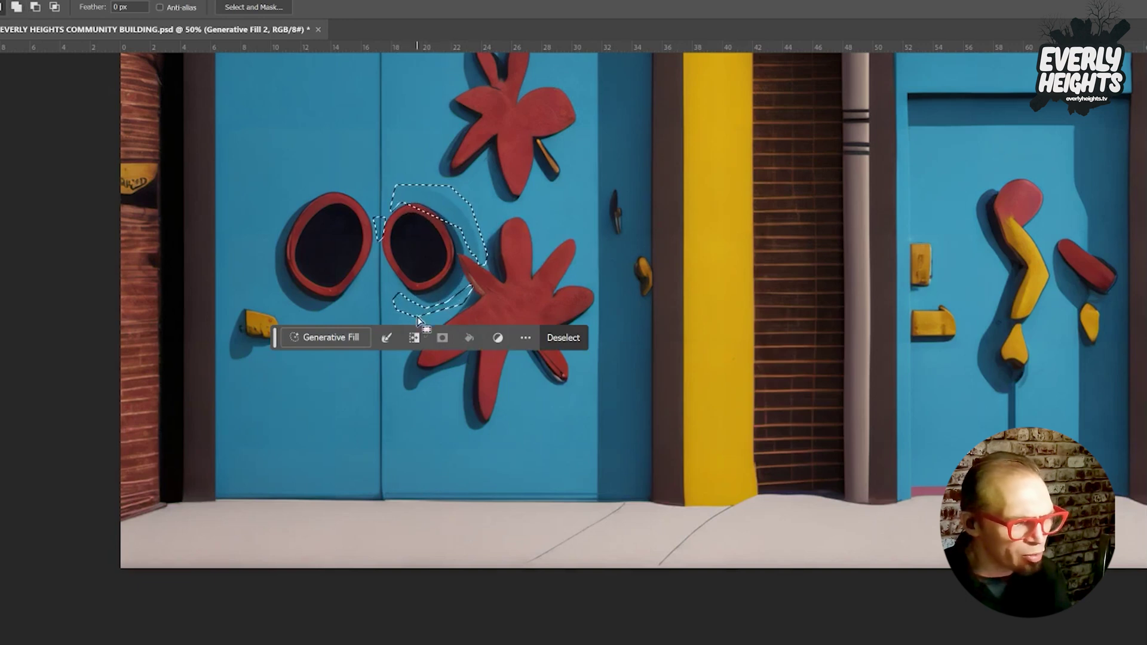
pyautogui.moveTo(418, 308)
pyautogui.mouseDown()
pyautogui.moveTo(464, 278)
pyautogui.moveTo(466, 296)
pyautogui.moveTo(407, 311)
pyautogui.mouseUp()
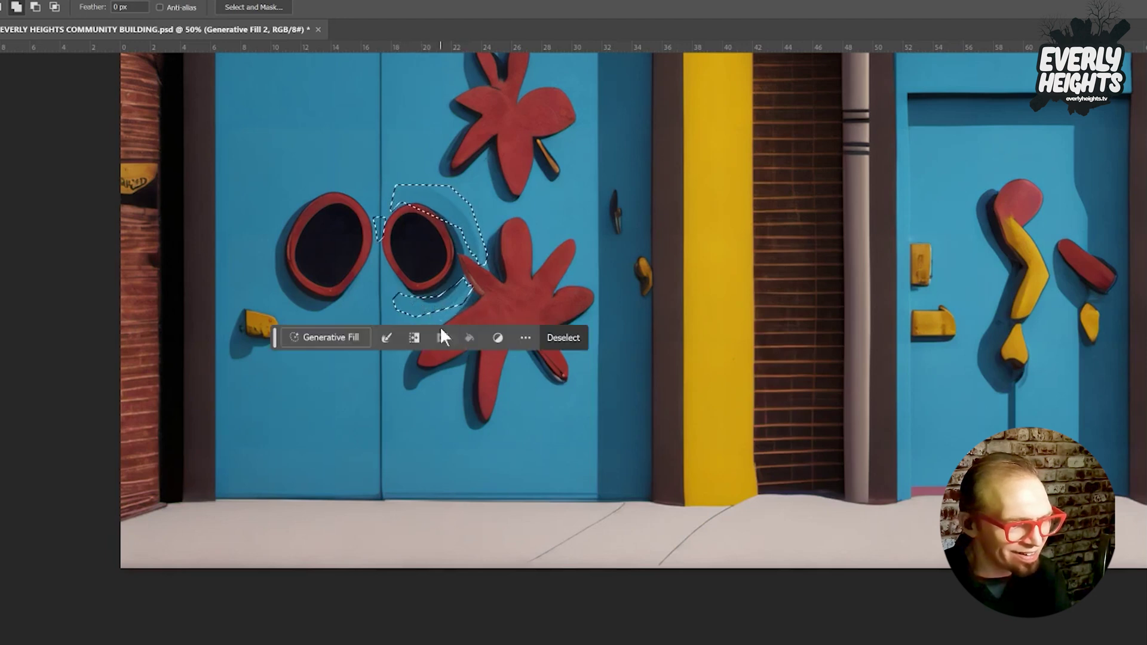
pyautogui.click(314, 342)
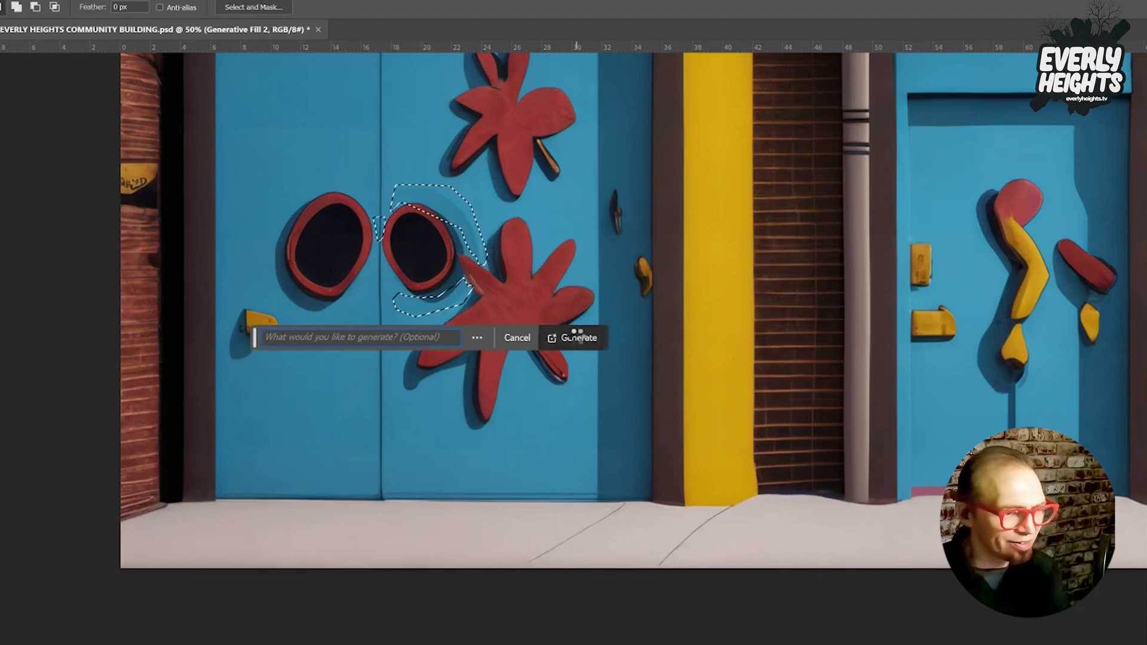
pyautogui.click(576, 337)
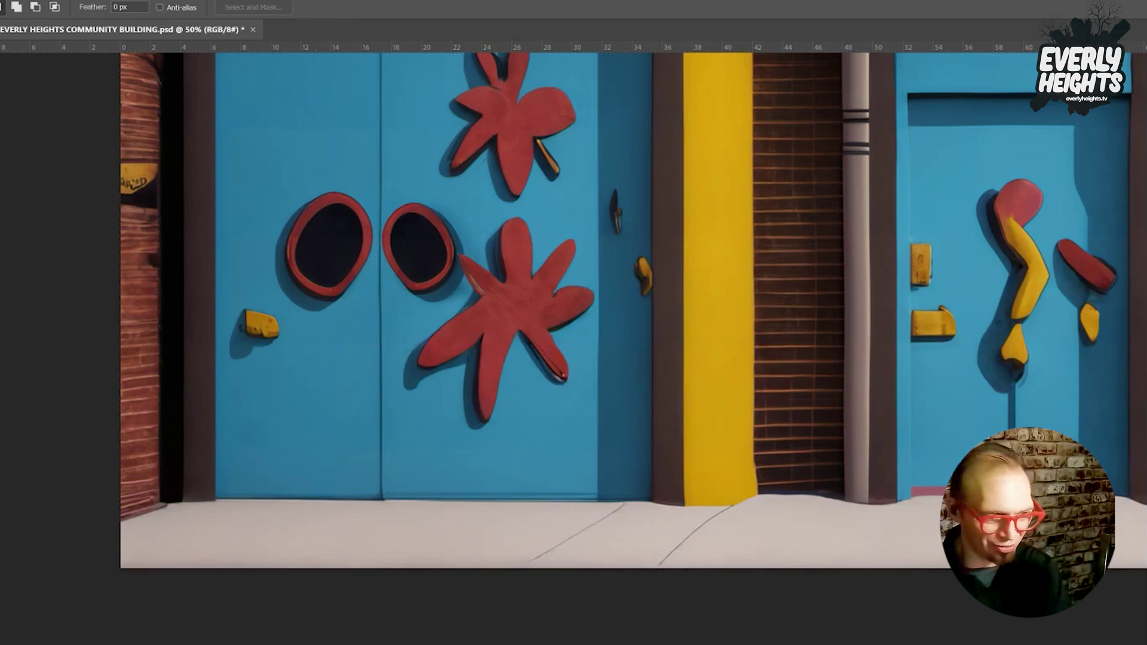
pyautogui.hotkey('ctrl', 'e')
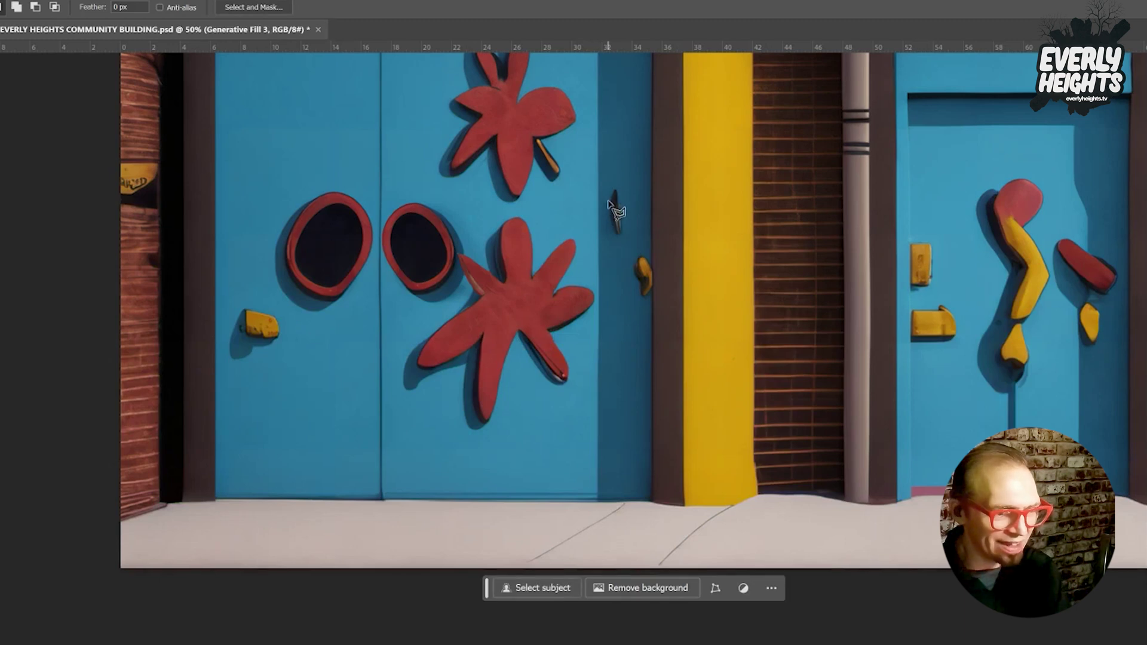
# Lasso the black latch and yellow tab on the right door edge and erase them with empty Generative Fill.
pyautogui.moveTo(608, 179); pyautogui.dragTo(610, 239)
pyautogui.moveTo(609, 181)
pyautogui.mouseDown()
pyautogui.moveTo(599, 224)
pyautogui.moveTo(611, 242)
pyautogui.moveTo(627, 246)
pyautogui.moveTo(625, 179)
pyautogui.mouseUp()
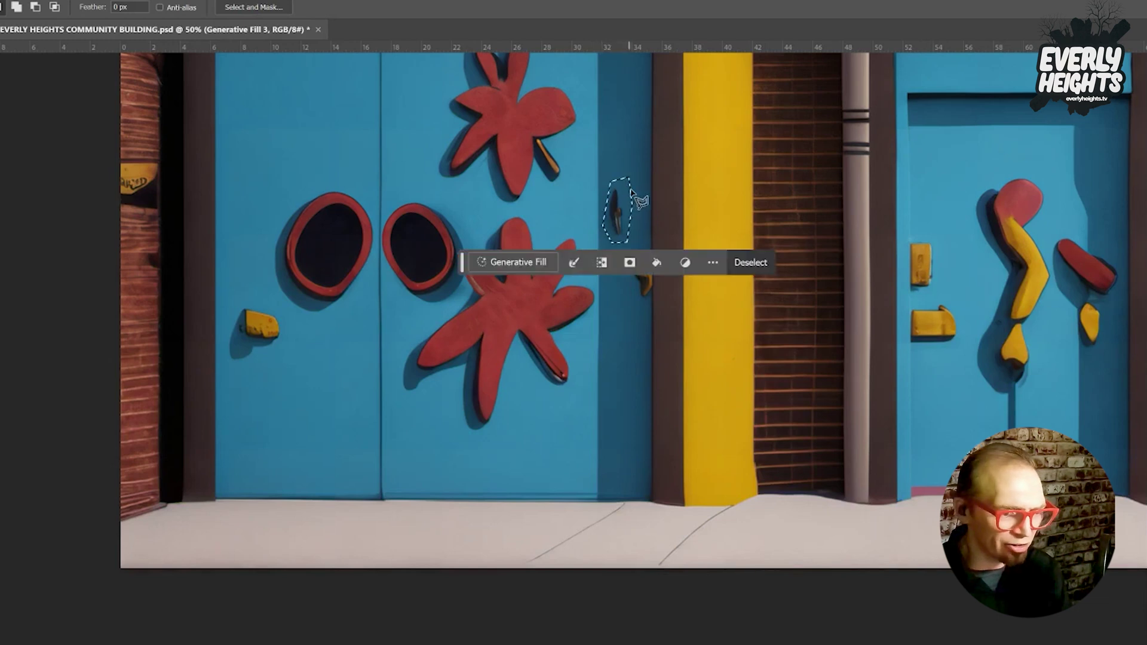
pyautogui.moveTo(635, 305)
pyautogui.mouseDown()
pyautogui.moveTo(654, 250)
pyautogui.moveTo(640, 248)
pyautogui.moveTo(627, 260)
pyautogui.moveTo(635, 302)
pyautogui.mouseUp()
pyautogui.click(503, 262)
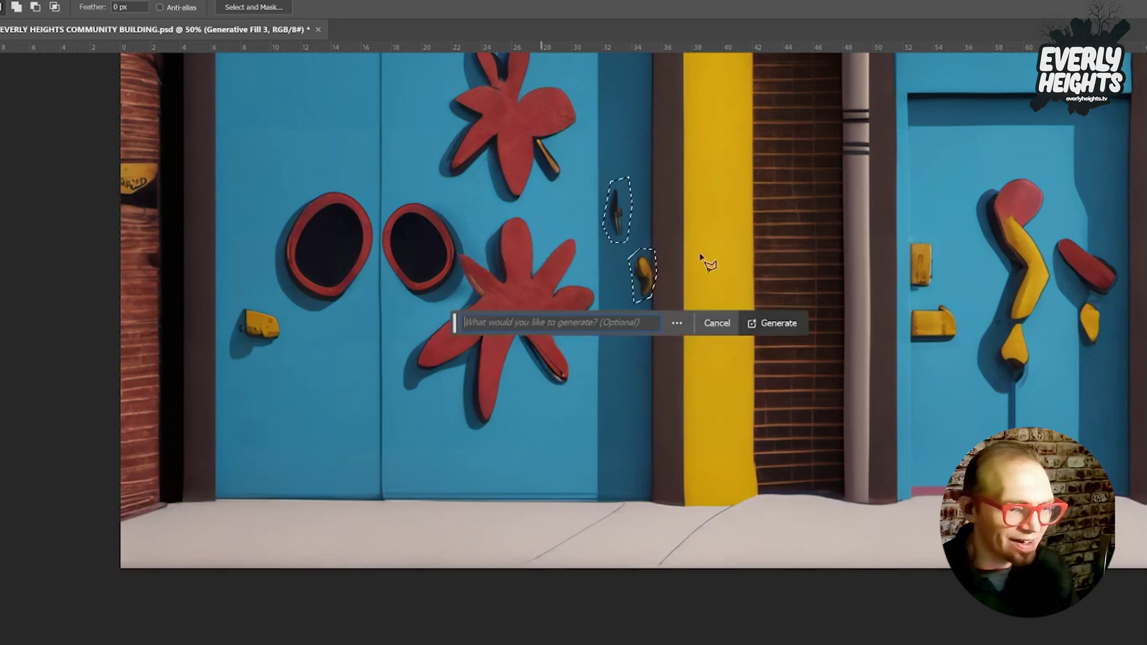
pyautogui.click(787, 330)
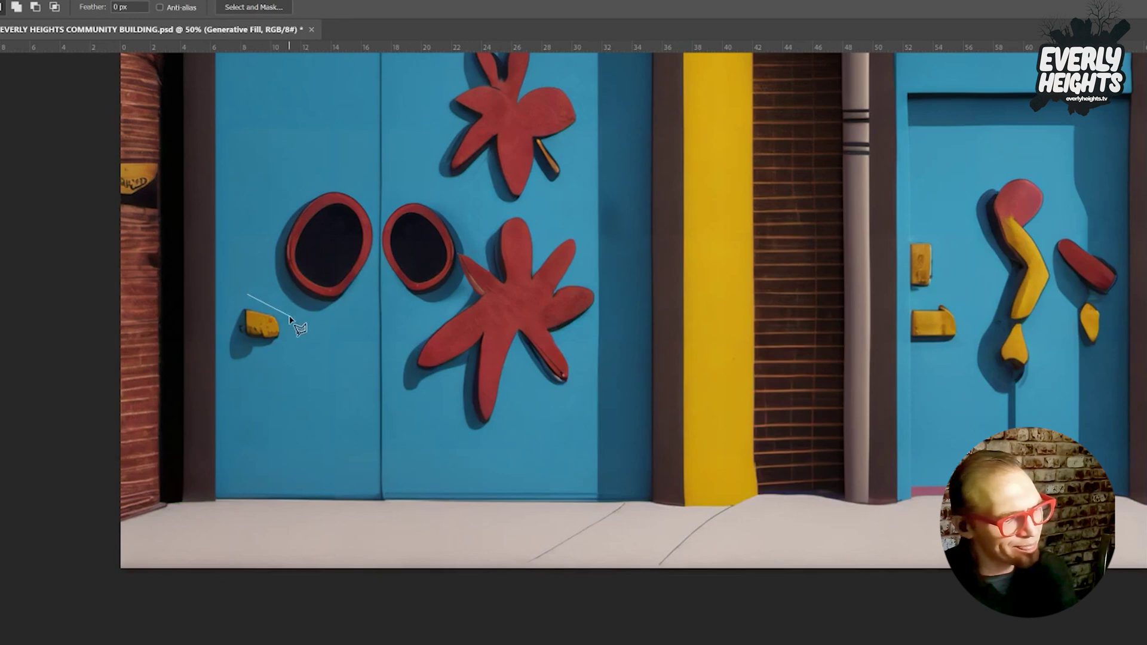
# Erase the left door's yellow tab with prompt-less Generative Fill, then begin outlining the handle area.
pyautogui.click(291, 317)
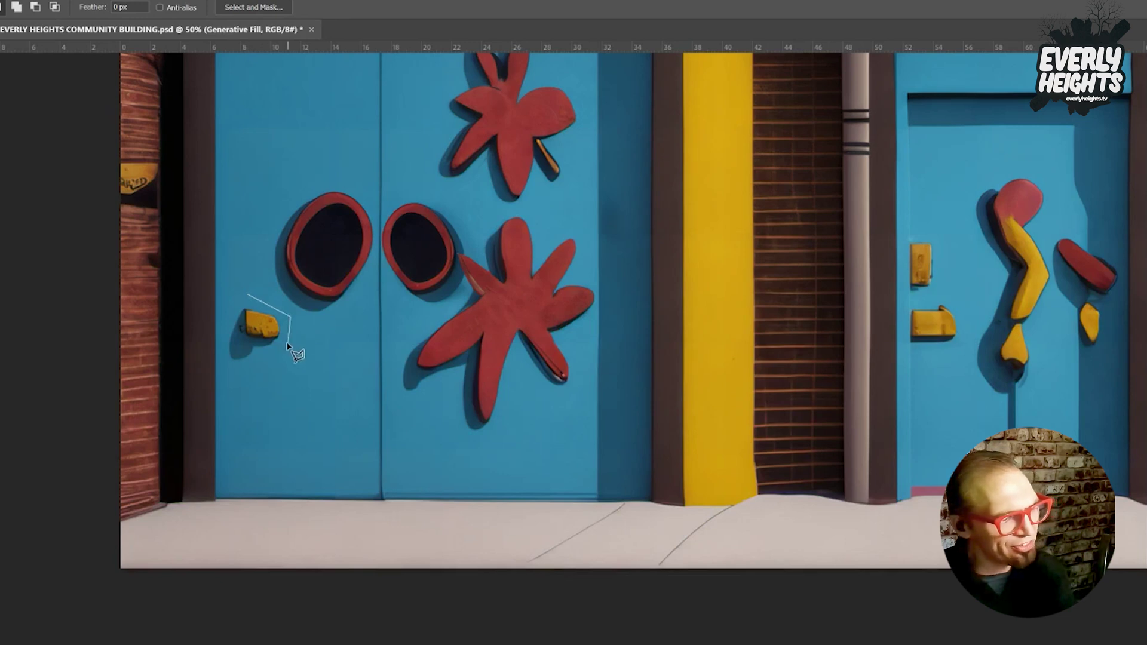
pyautogui.click(245, 376)
pyautogui.click(218, 343)
pyautogui.click(231, 307)
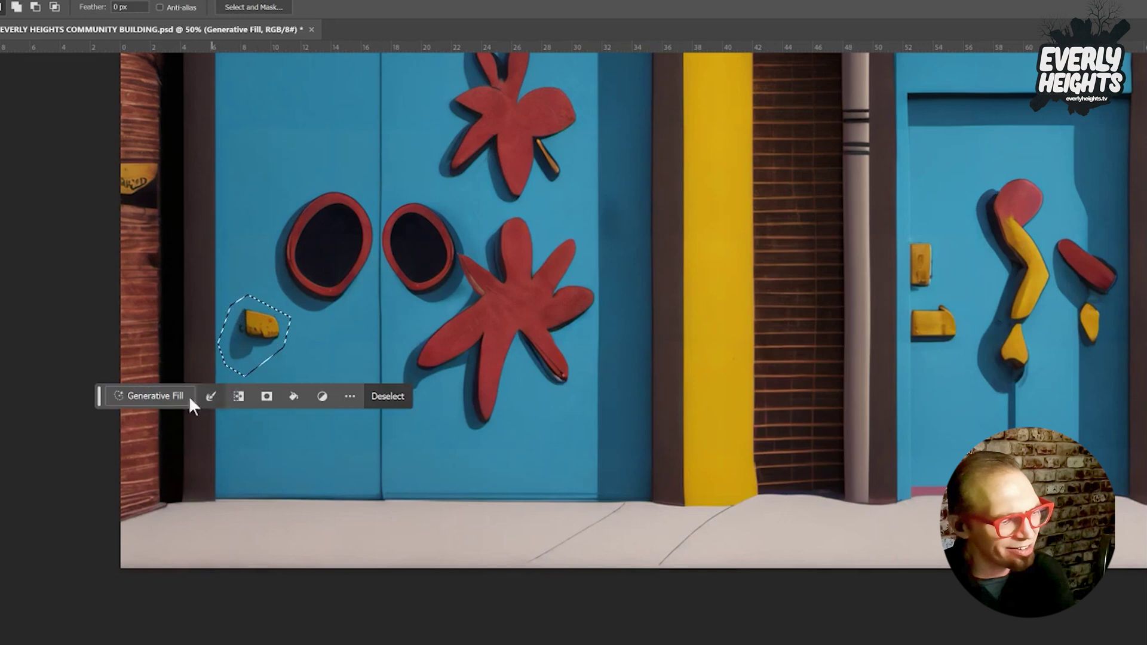
pyautogui.click(166, 396)
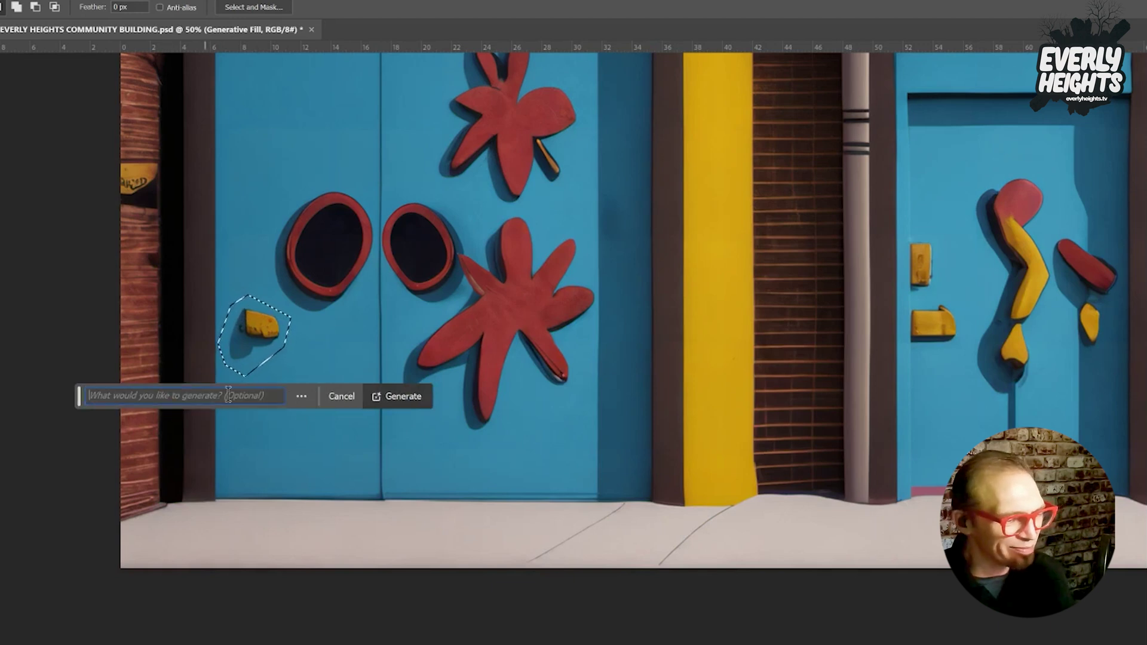
pyautogui.click(418, 396)
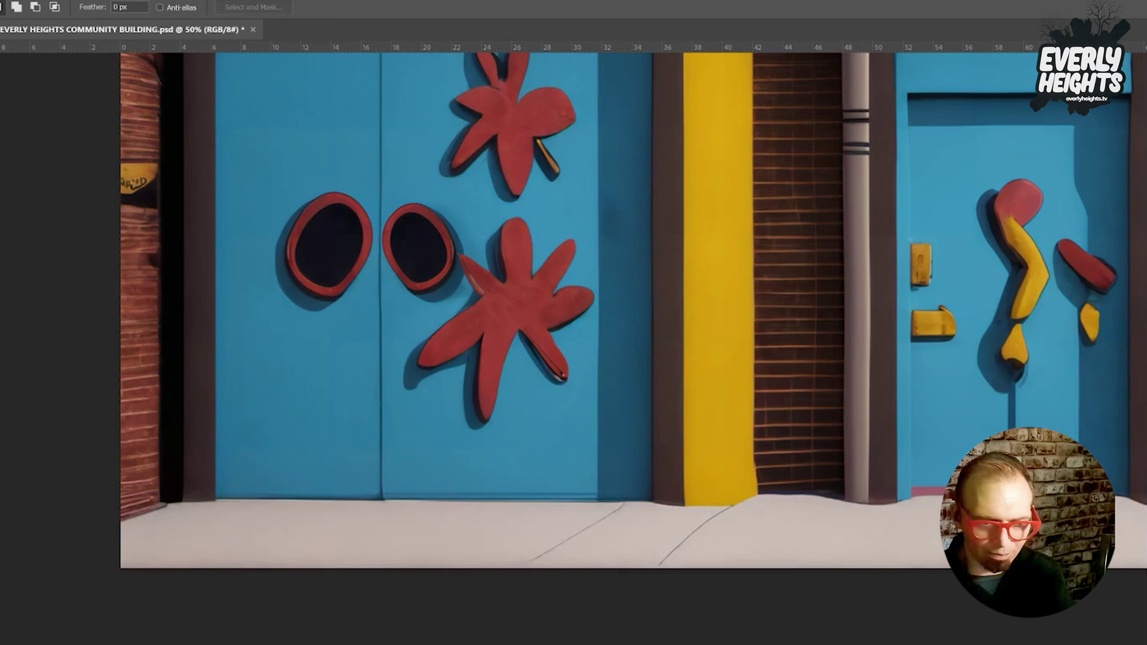
pyautogui.click(353, 305)
pyautogui.click(405, 305)
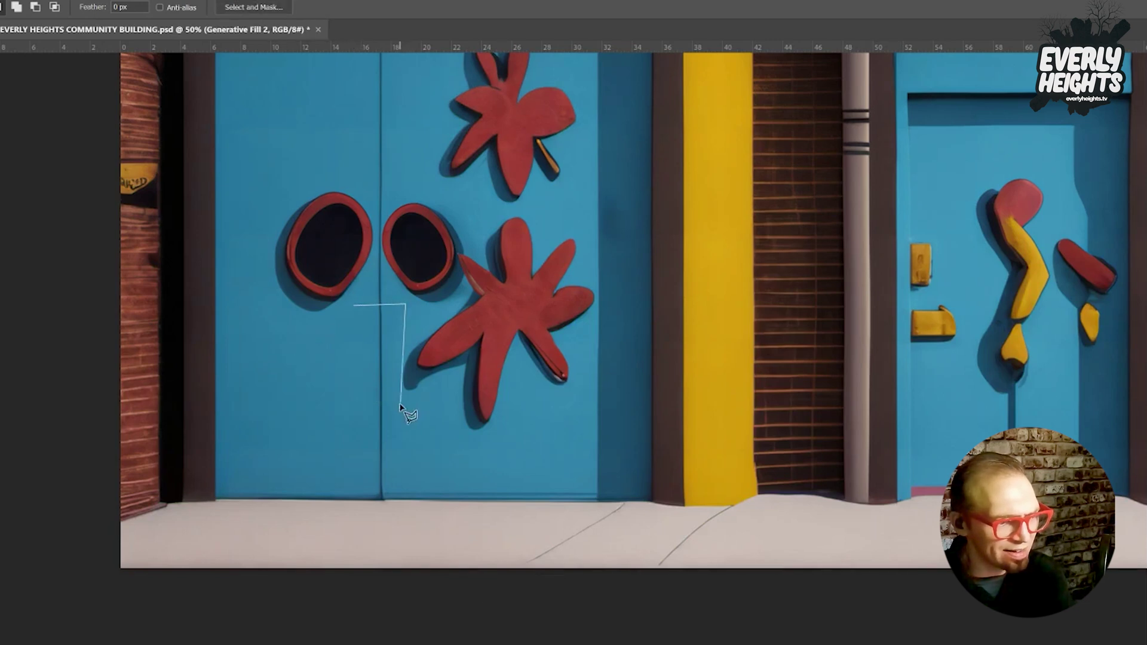
# Outline the door seam below the ovals and generate 'door handles', browsing the handle variations.
pyautogui.click(404, 405)
pyautogui.click(355, 411)
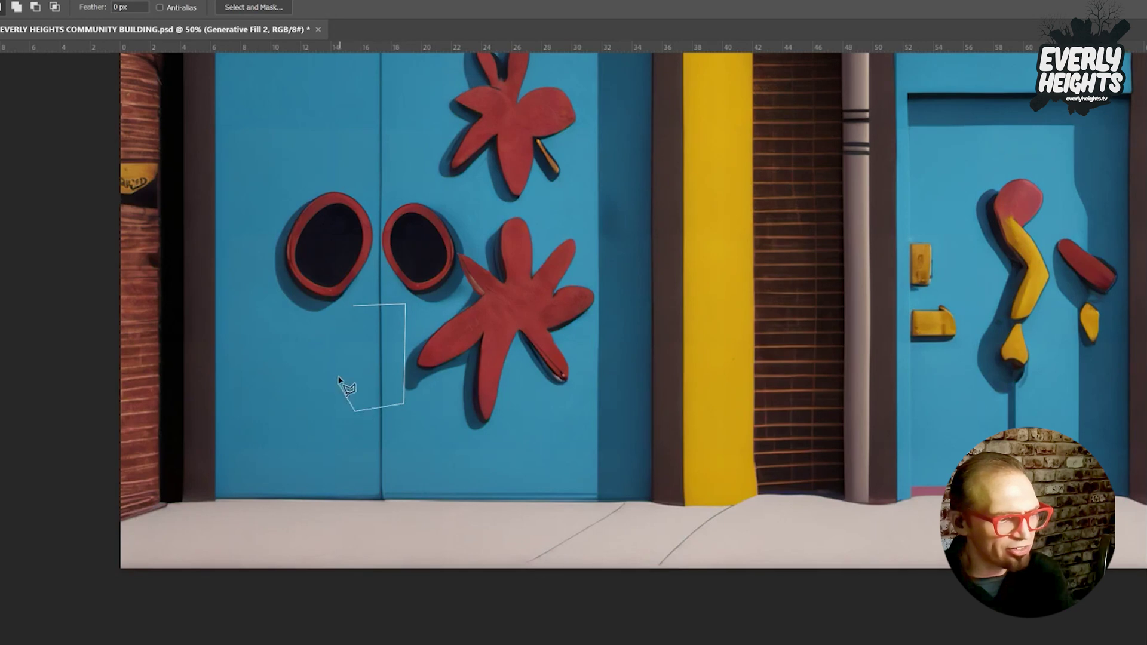
pyautogui.click(337, 363)
pyautogui.click(353, 305)
pyautogui.click(284, 432)
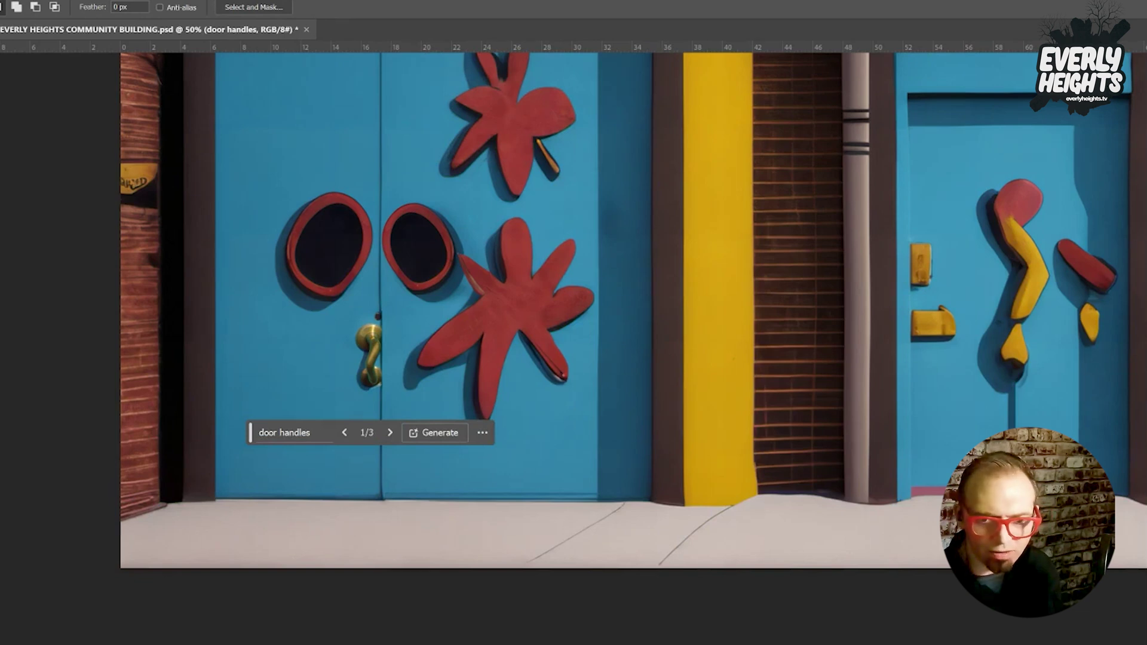
pyautogui.click(390, 432)
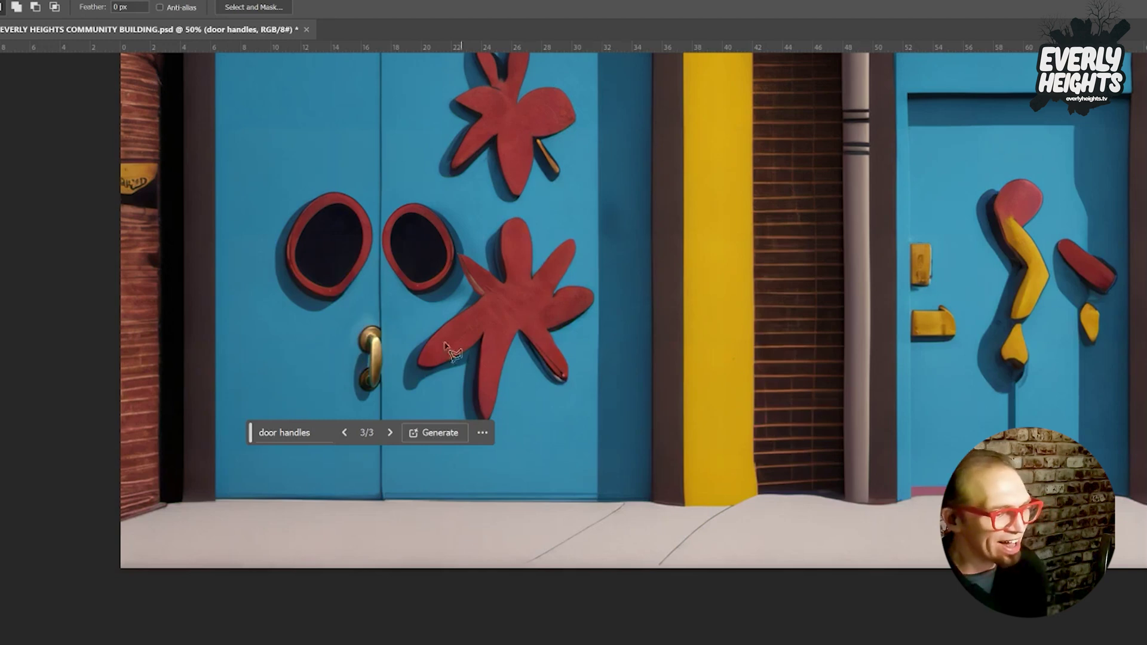
pyautogui.click(281, 430)
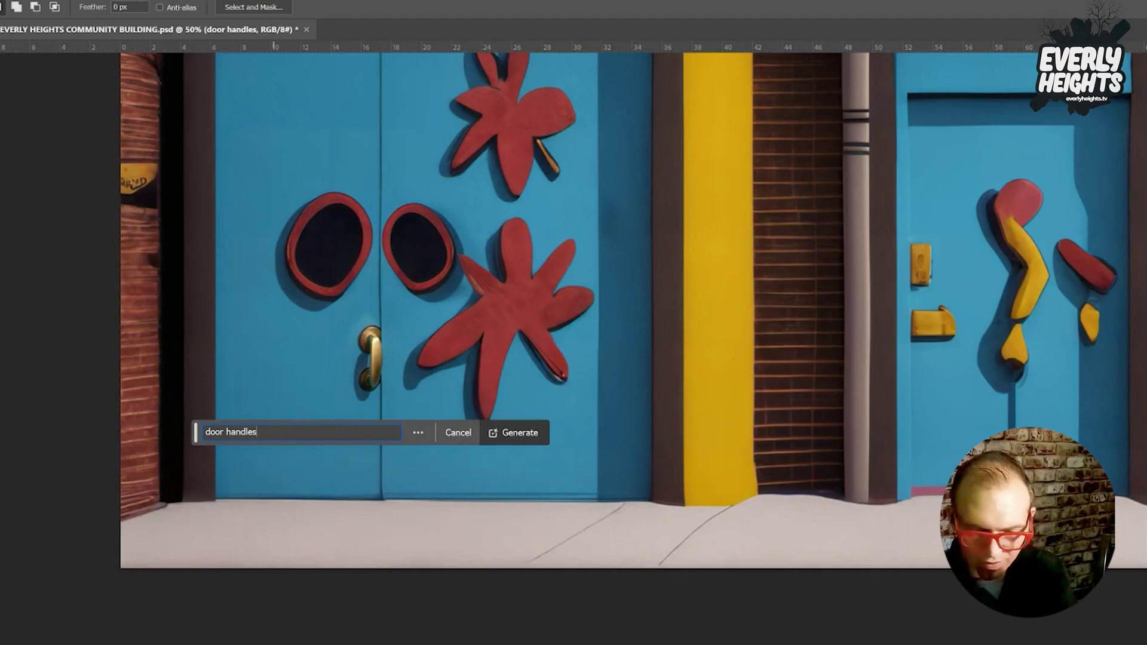
pyautogui.press('Escape')
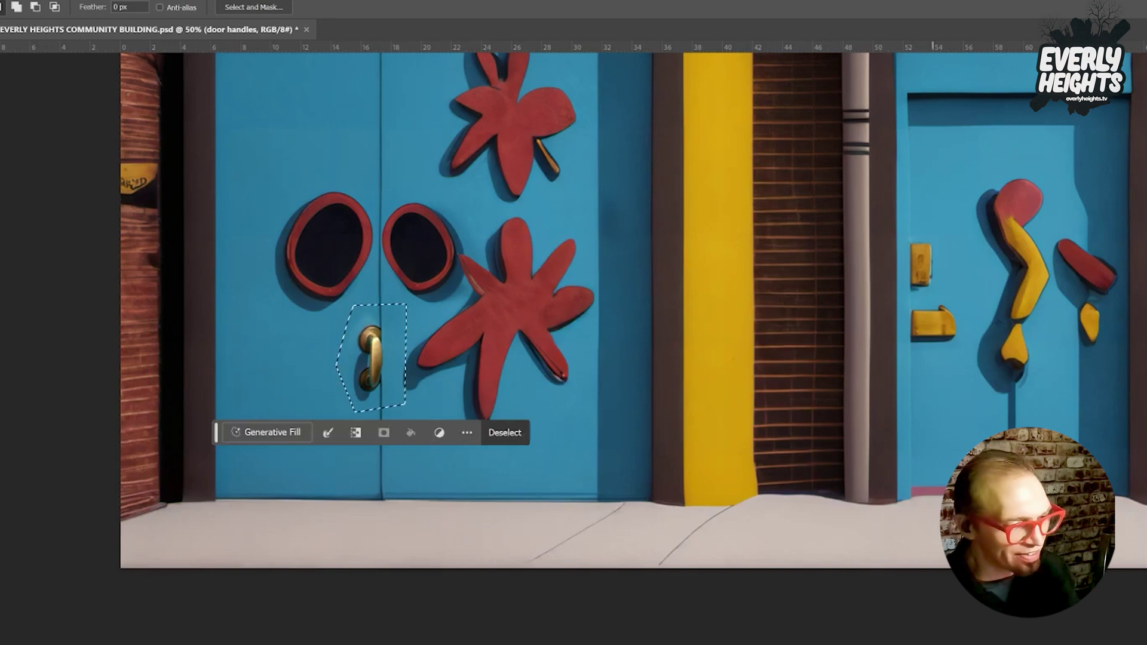
# Enlarge the handle selection, try the prompt 'two door handle', then regenerate it as plain blue door.
pyautogui.keyDown('shift'); pyautogui.click(407, 306); pyautogui.keyUp('shift')
pyautogui.click(421, 317)
pyautogui.click(418, 394)
pyautogui.doubleClick(399, 412)
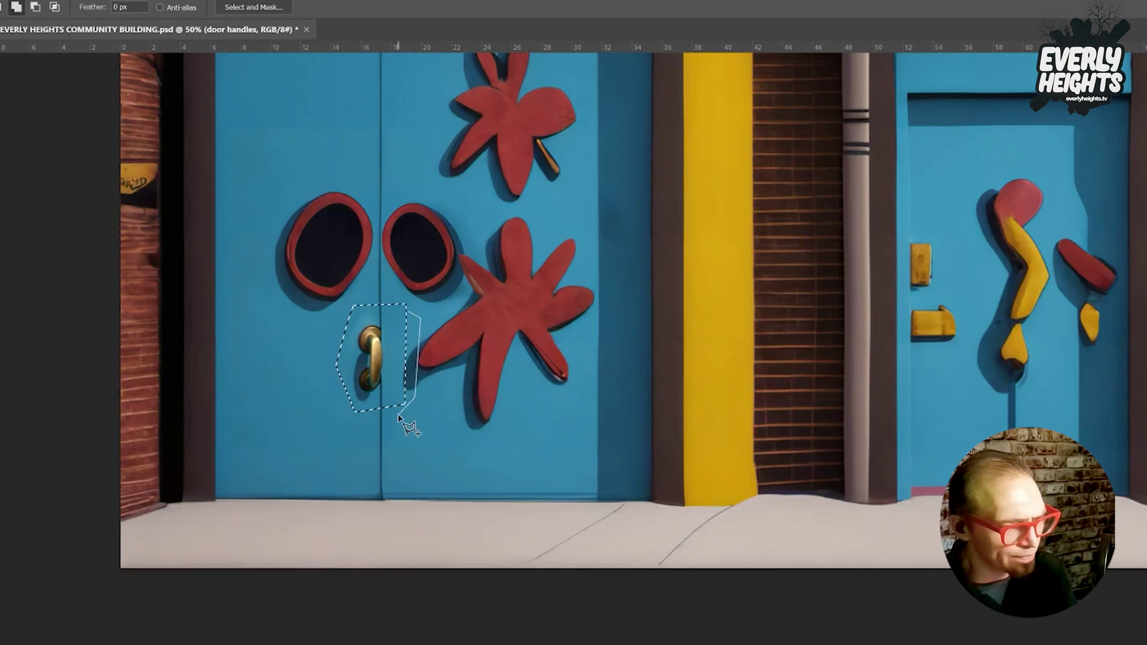
pyautogui.click(263, 440)
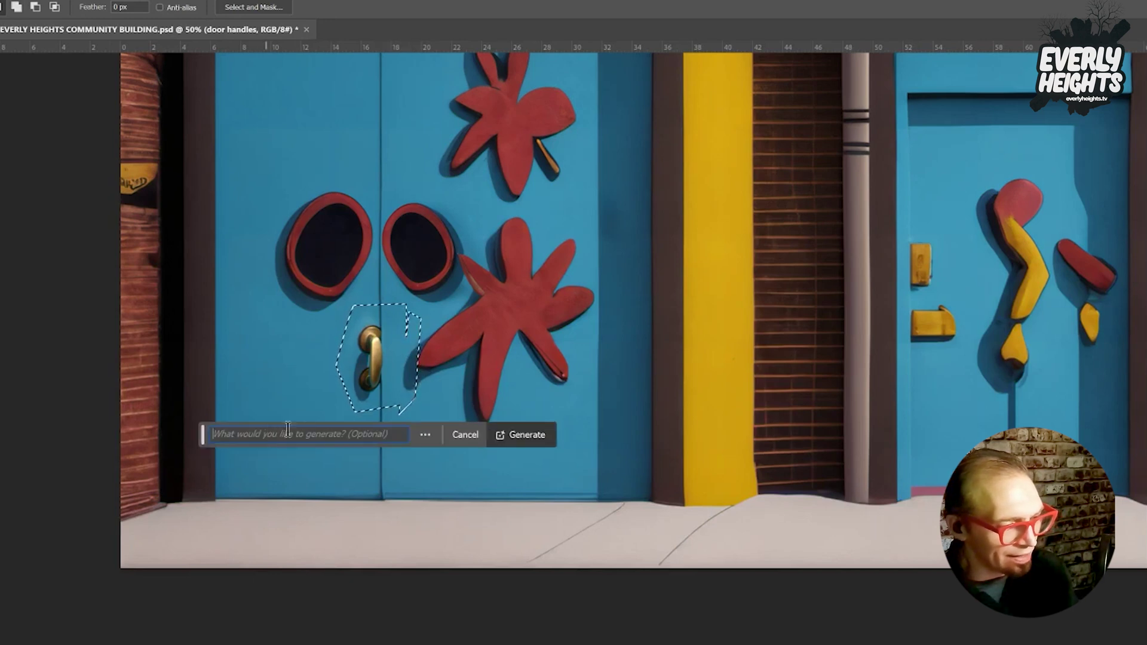
pyautogui.write('two door handles')
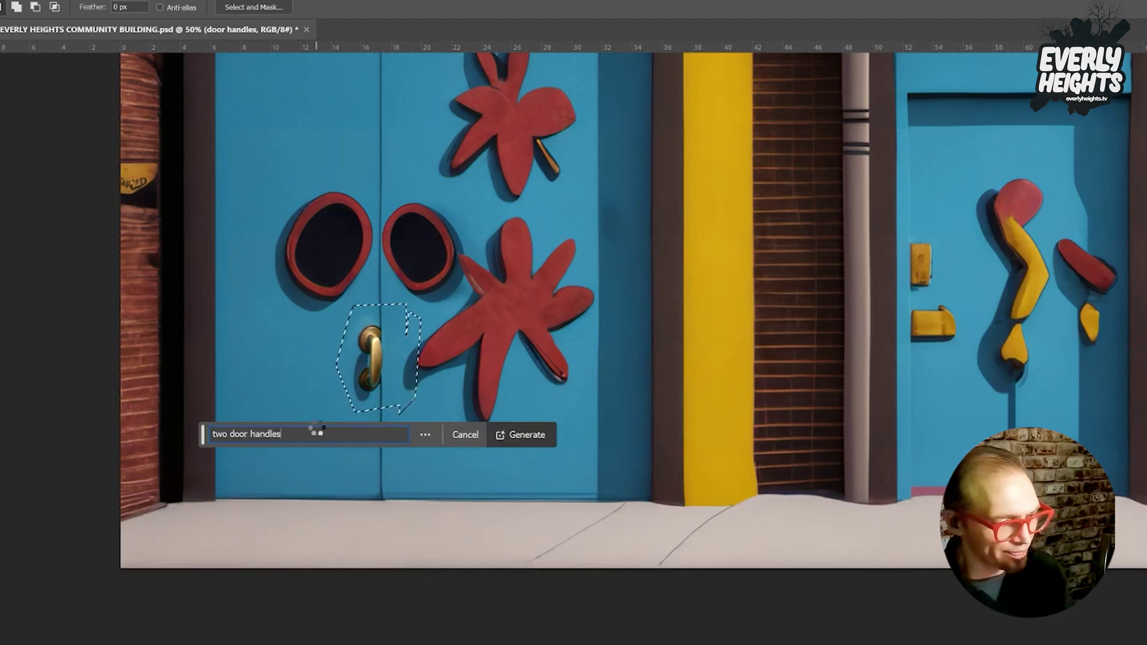
pyautogui.press('Return')
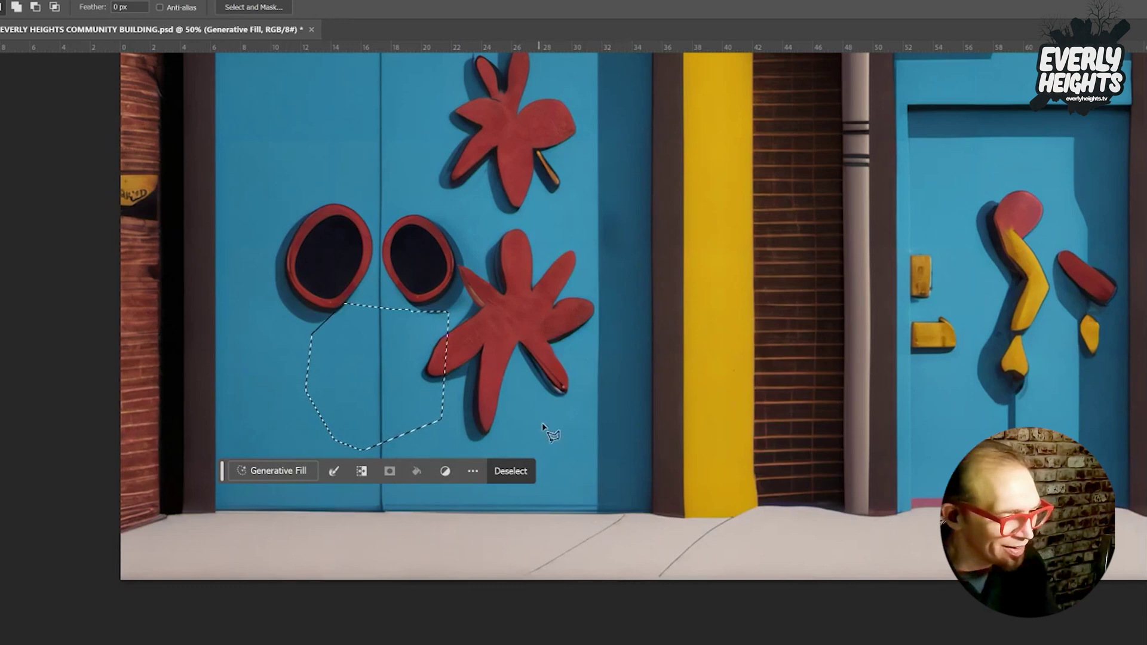
pyautogui.click(404, 346)
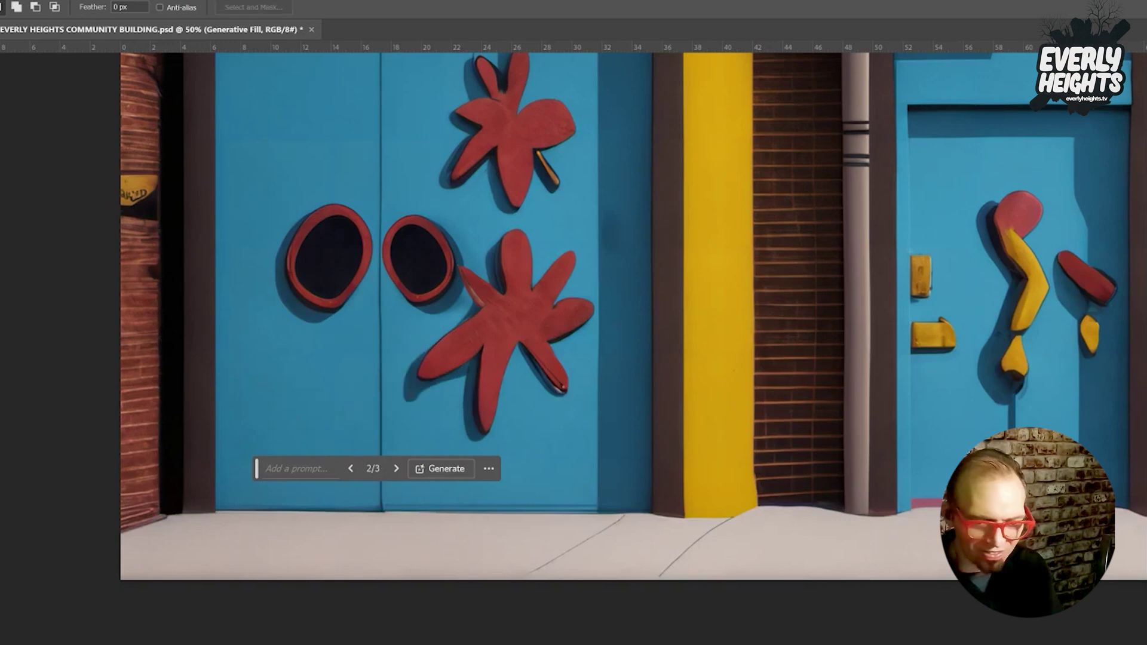
pyautogui.hotkey('ctrl', 'd')
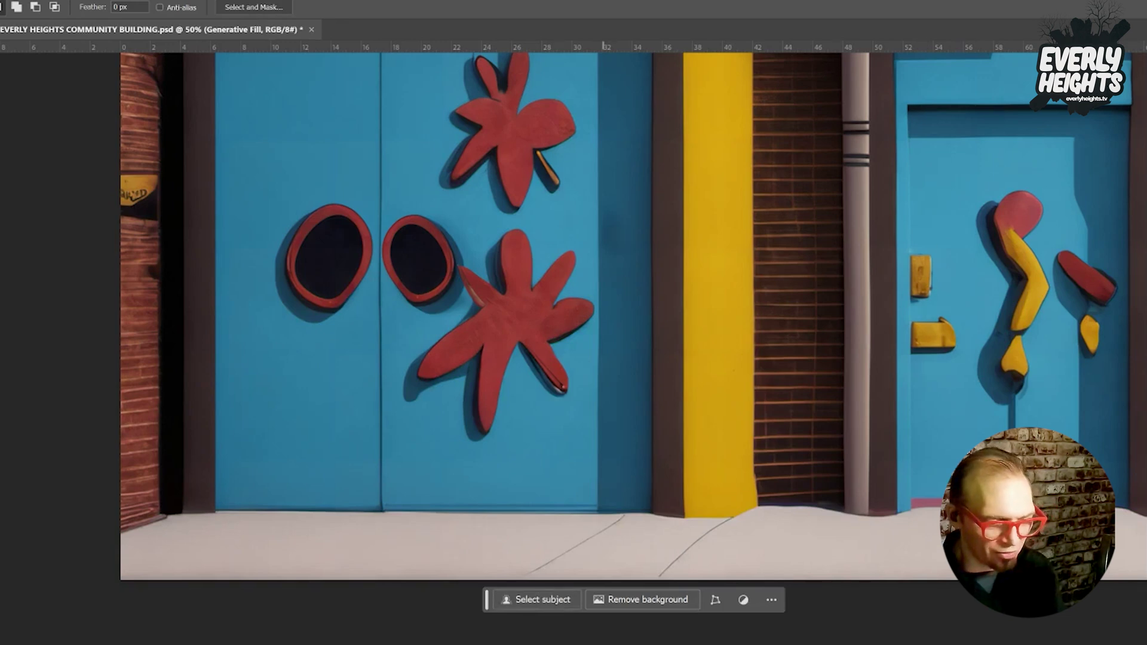
# Erase the red and yellow shapes right of the door squiggle with an empty Generative Fill.
pyautogui.hscroll(10, 574, 316)
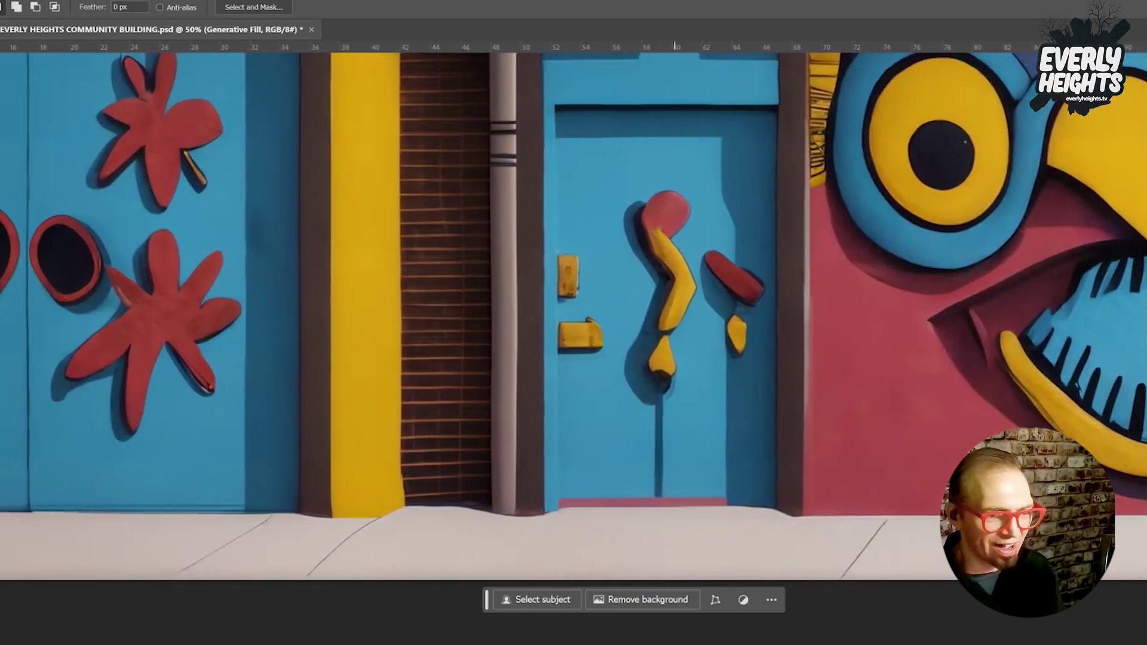
pyautogui.moveTo(703, 236)
pyautogui.mouseDown()
pyautogui.moveTo(694, 300)
pyautogui.moveTo(700, 292)
pyautogui.moveTo(712, 334)
pyautogui.moveTo(718, 321)
pyautogui.moveTo(727, 367)
pyautogui.moveTo(742, 367)
pyautogui.moveTo(783, 248)
pyautogui.moveTo(748, 268)
pyautogui.moveTo(757, 256)
pyautogui.moveTo(706, 238)
pyautogui.mouseUp()
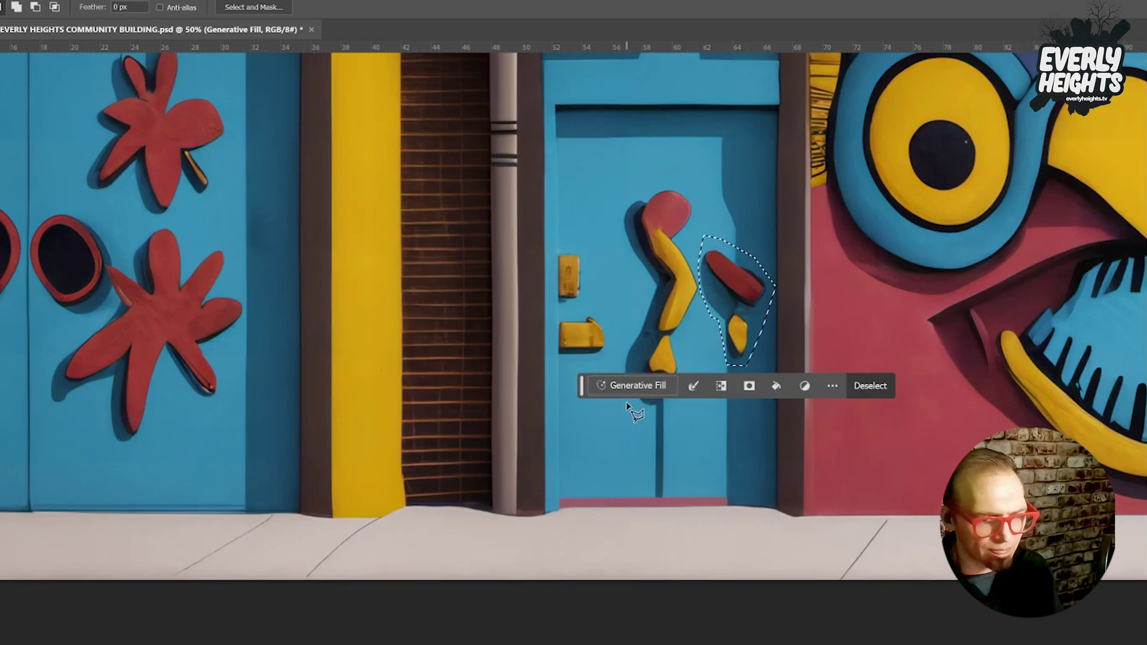
pyautogui.click(632, 386)
pyautogui.click(860, 386)
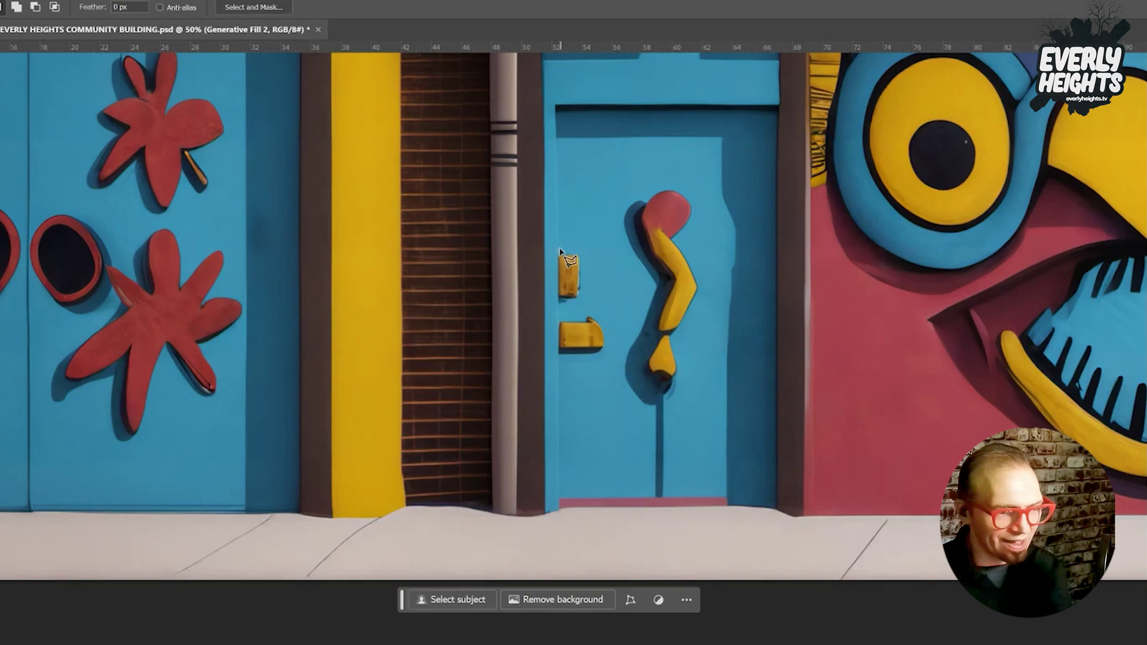
# Turn the upper yellow tab into a 'call box' with Generative Fill, picking a variation.
pyautogui.moveTo(558, 250)
pyautogui.mouseDown()
pyautogui.moveTo(591, 250)
pyautogui.moveTo(583, 301)
pyautogui.moveTo(559, 301)
pyautogui.moveTo(557, 252)
pyautogui.mouseUp()
pyautogui.click(443, 321)
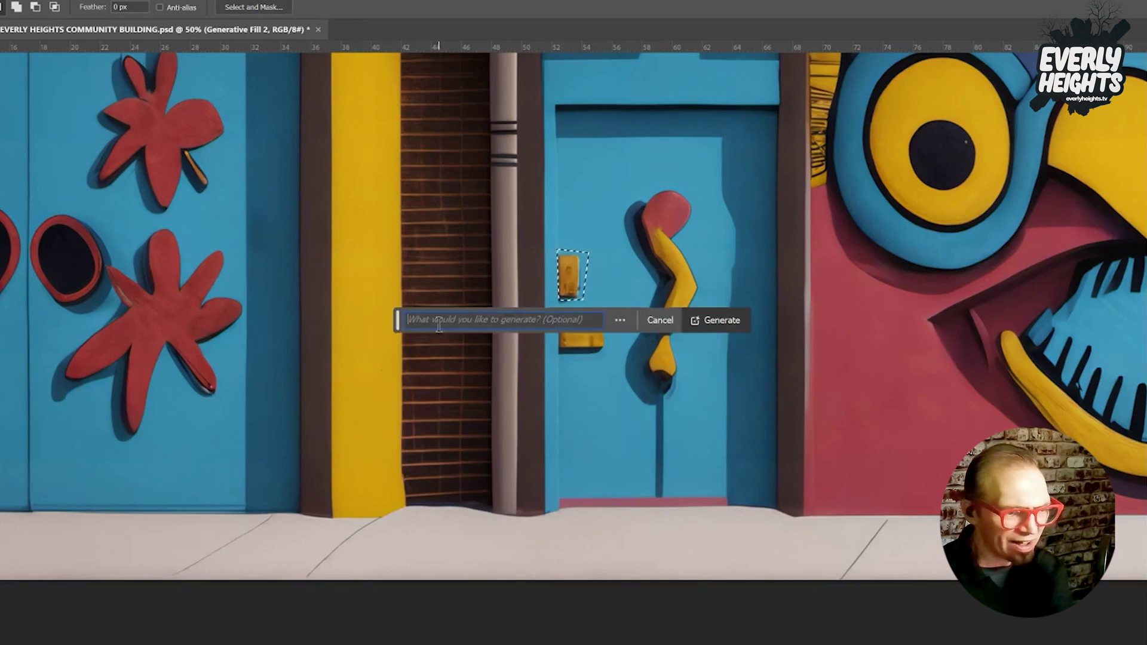
pyautogui.write('call box')
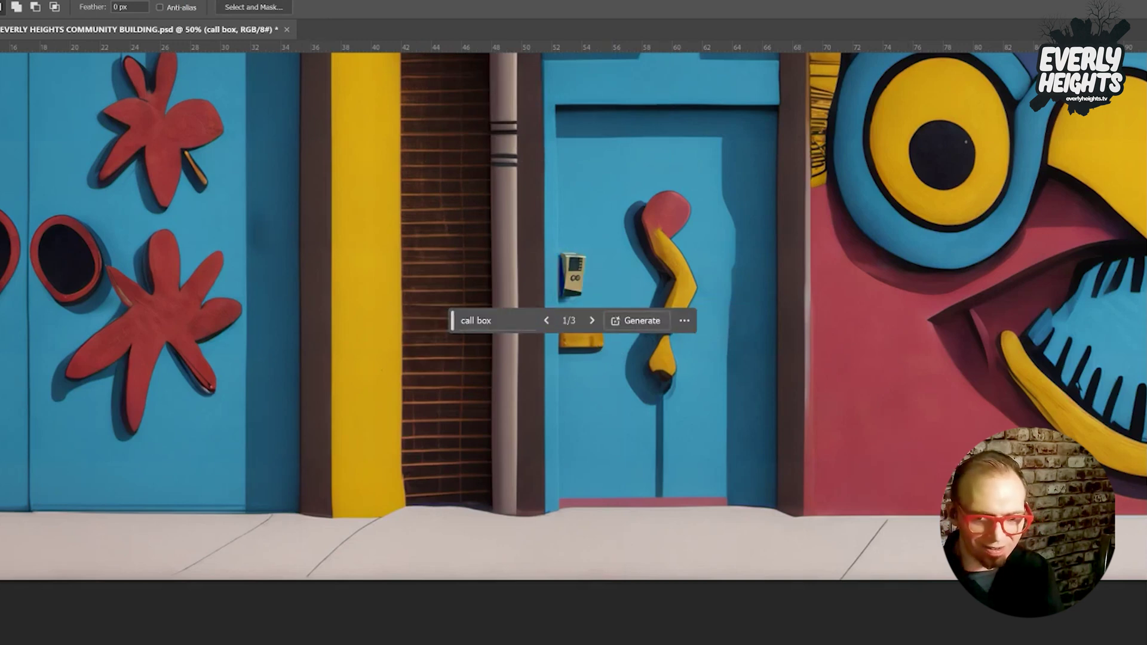
pyautogui.click(592, 321)
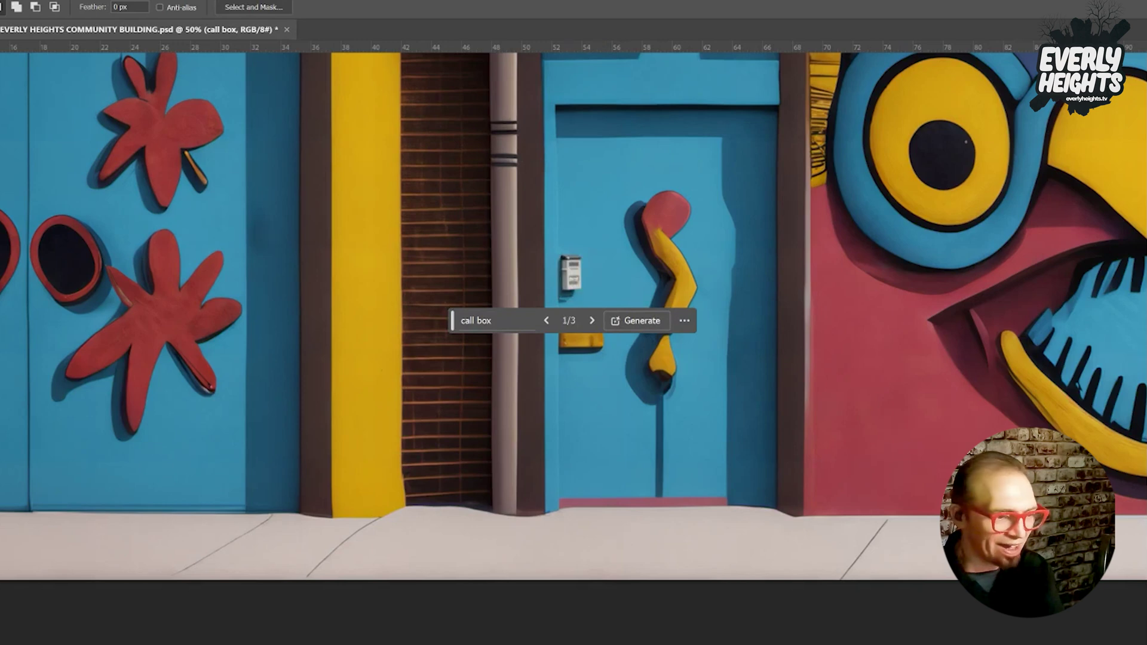
pyautogui.hotkey('ctrl', 'd')
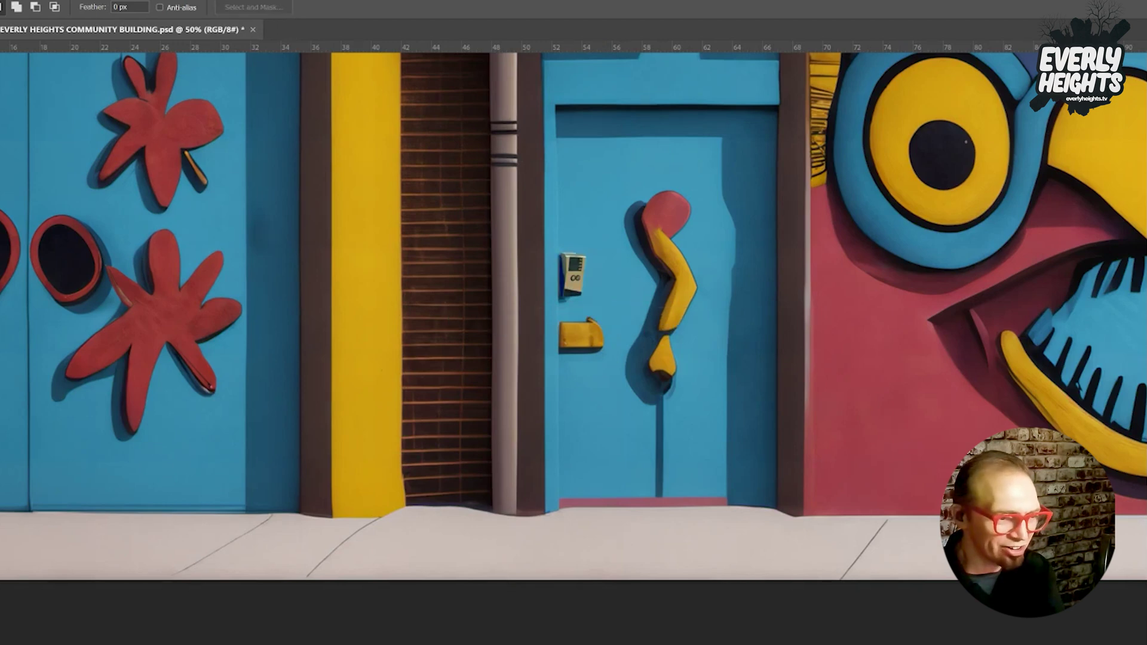
# Outline the yellow shape below the call box with the Polygonal Lasso.
pyautogui.hotkey('ctrl', 'z')
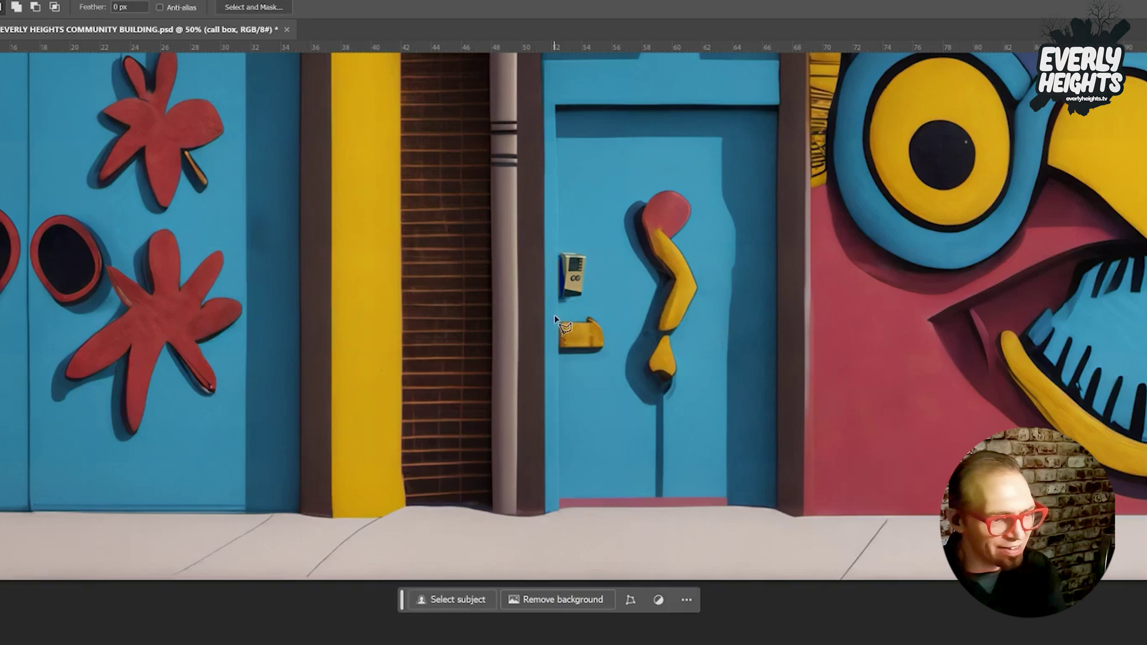
pyautogui.click(555, 317)
pyautogui.click(605, 316)
pyautogui.click(609, 348)
pyautogui.click(594, 361)
pyautogui.doubleClick(555, 338)
# Generate a 'cartoon door handle' in that spot and browse the variations for a gold one.
pyautogui.click(460, 382)
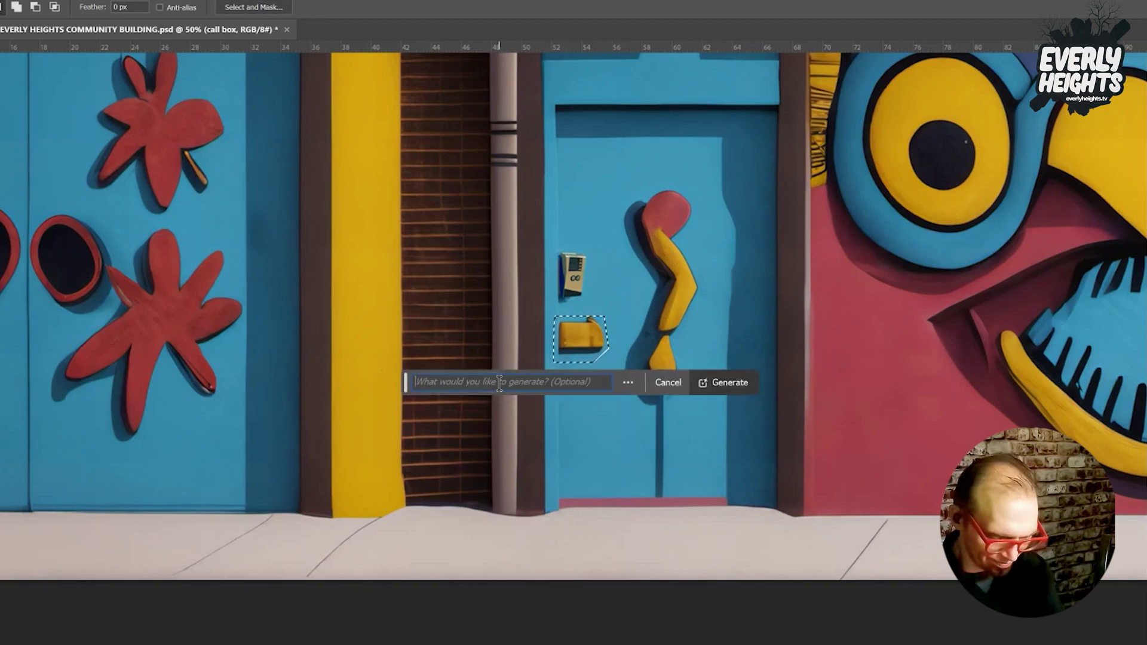
pyautogui.write('door handl;e')
pyautogui.press('BackSpace')
pyautogui.press('BackSpace')
pyautogui.write('e')
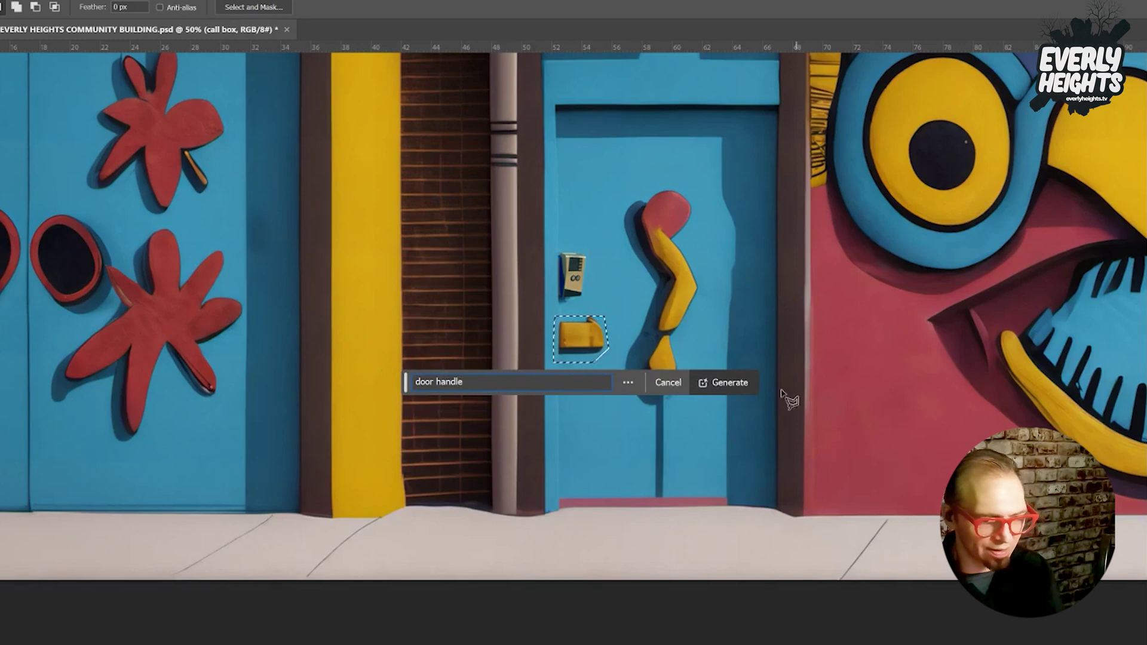
pyautogui.click(722, 382)
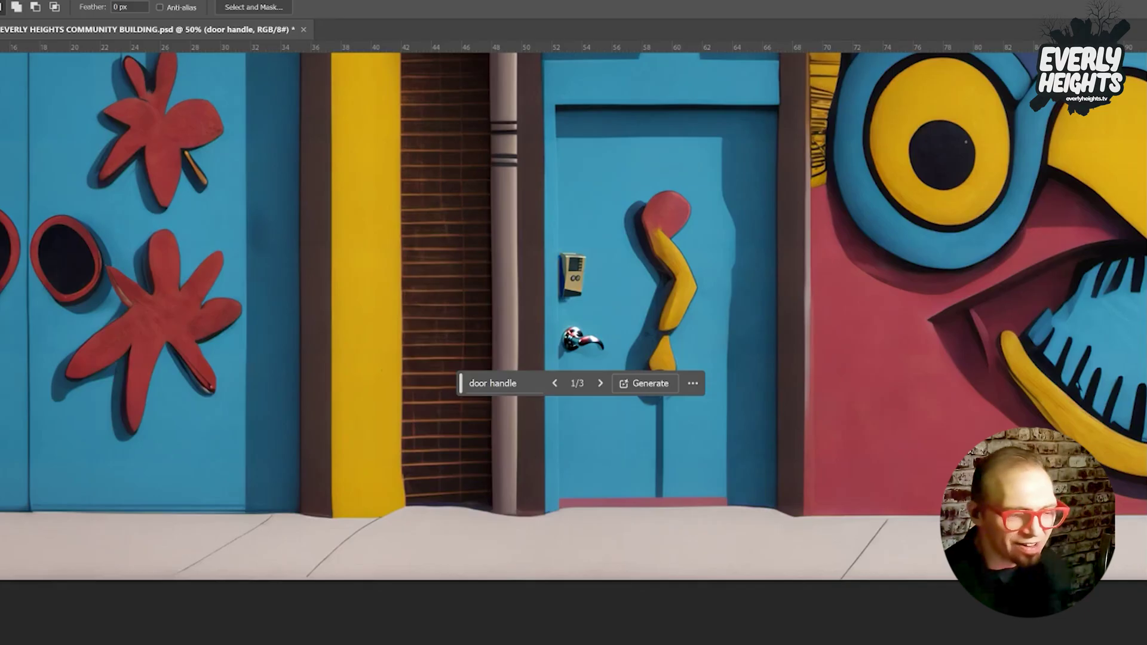
pyautogui.click(600, 383)
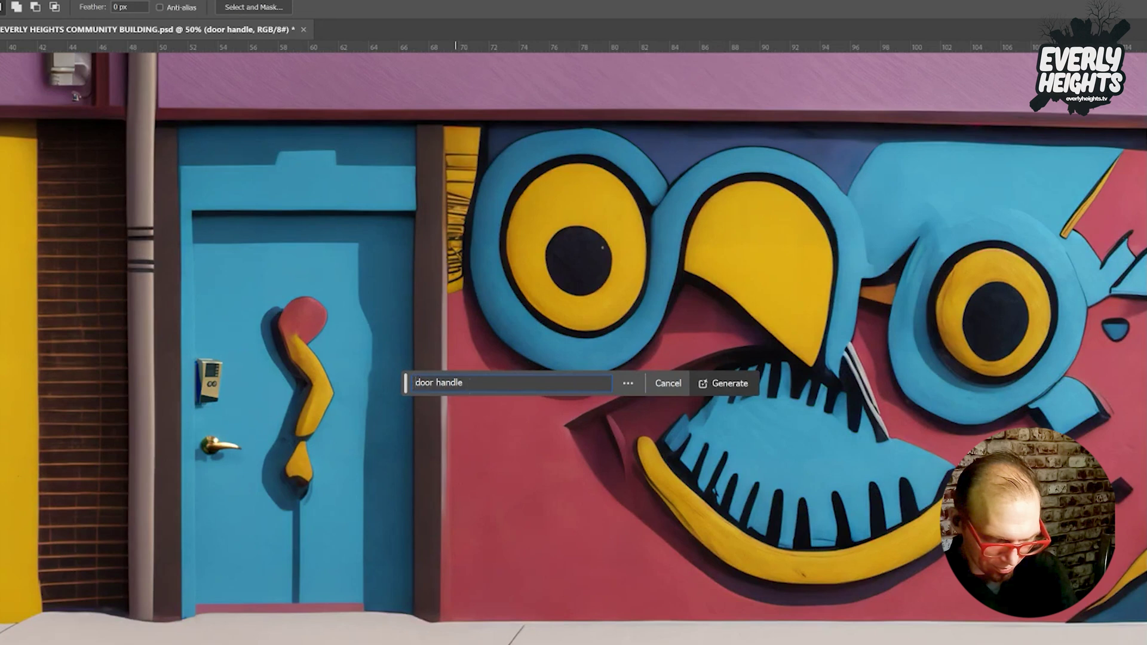
pyautogui.write('cartoon door h...')
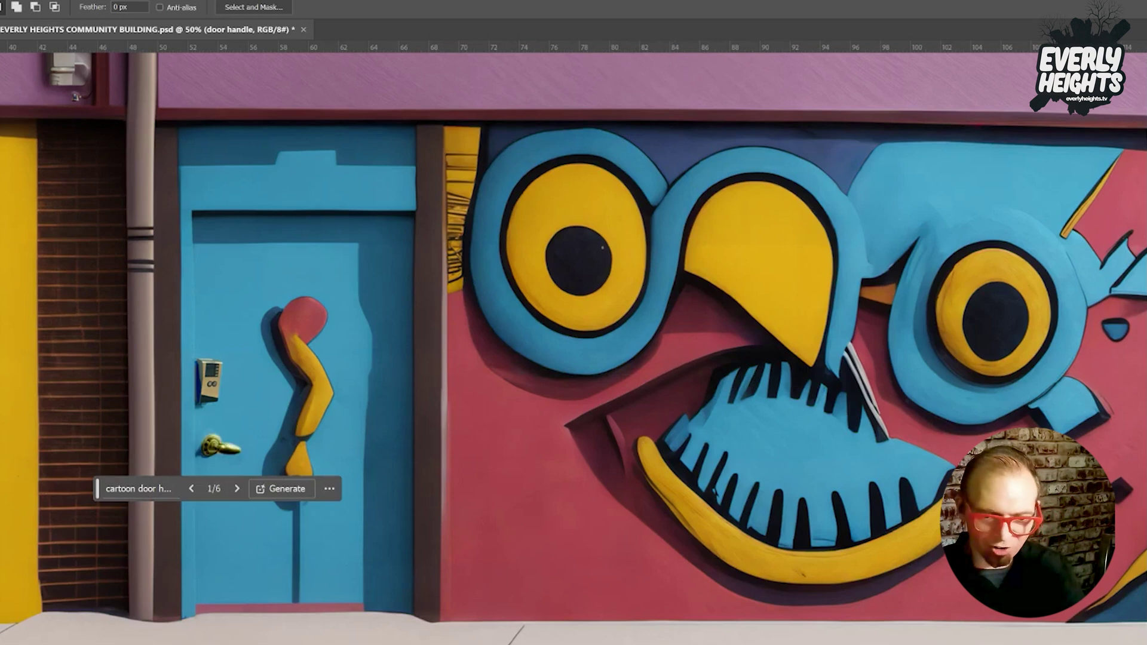
pyautogui.hotkey('ctrl', 'd')
pyautogui.hotkey('ctrl', 'z')
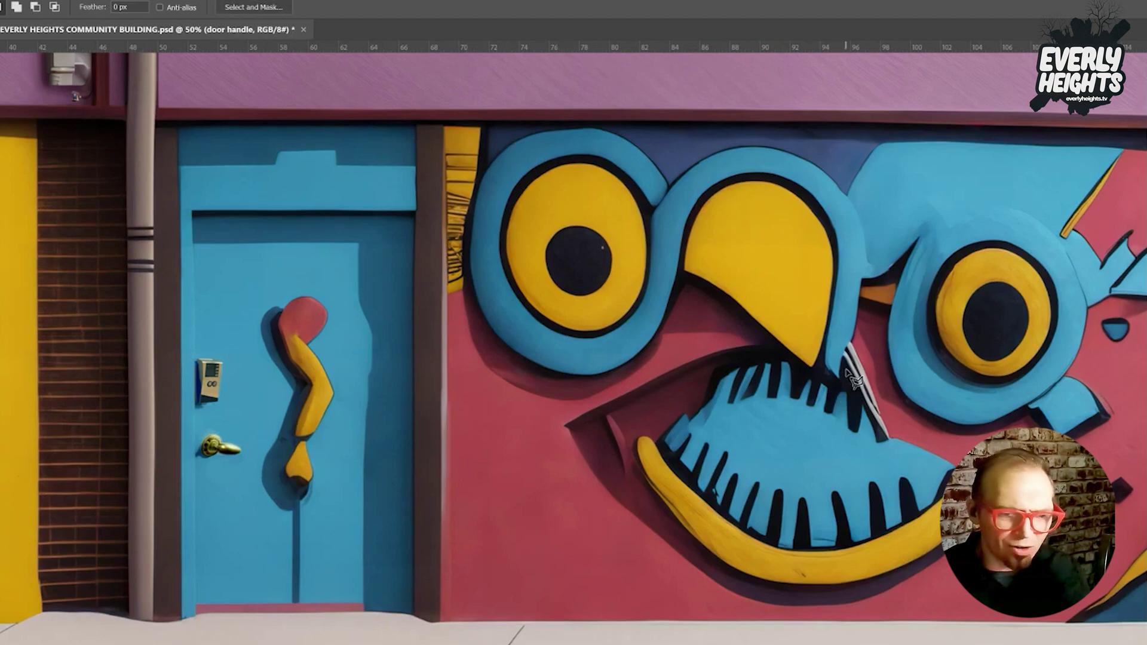
# Regenerate the strip beside the beak with a prompt-less Generative Fill and merge it into the image.
pyautogui.moveTo(860, 267)
pyautogui.mouseDown()
pyautogui.moveTo(851, 299)
pyautogui.moveTo(896, 314)
pyautogui.moveTo(932, 234)
pyautogui.moveTo(897, 232)
pyautogui.mouseUp()
pyautogui.click(785, 334)
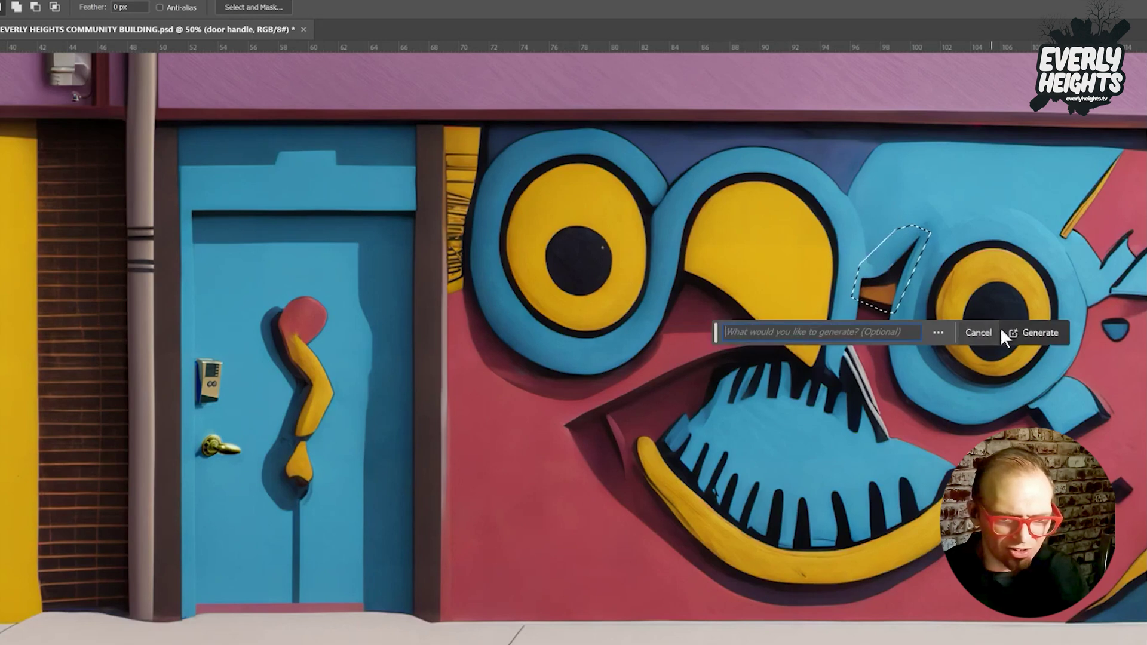
pyautogui.click(1043, 330)
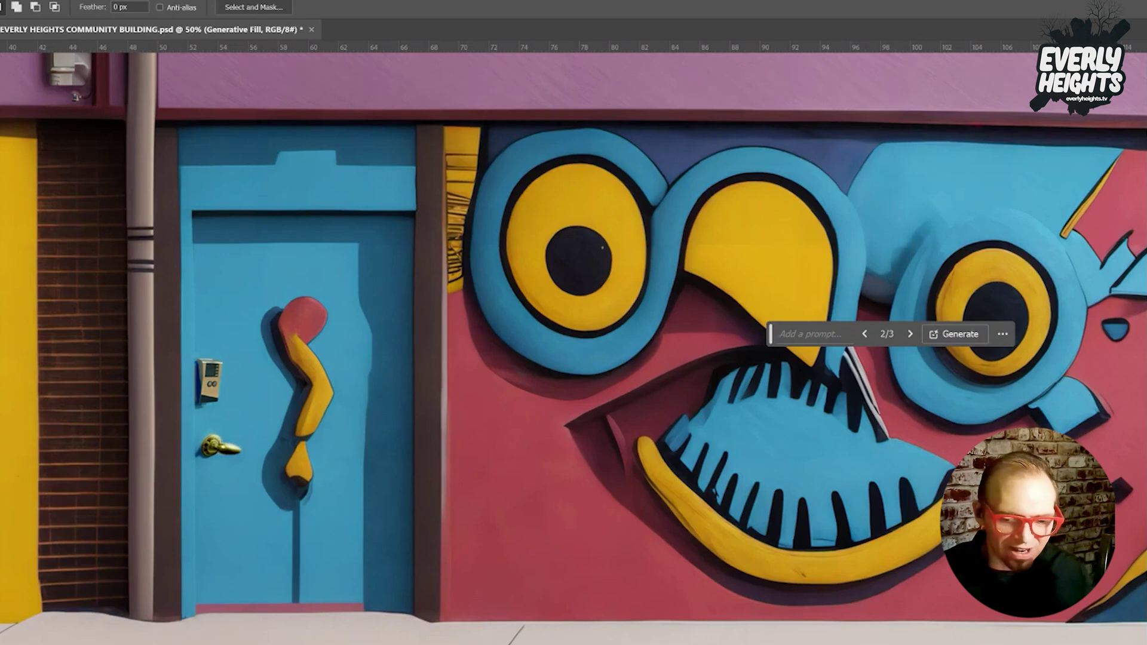
pyautogui.hotkey('ctrl', 'e')
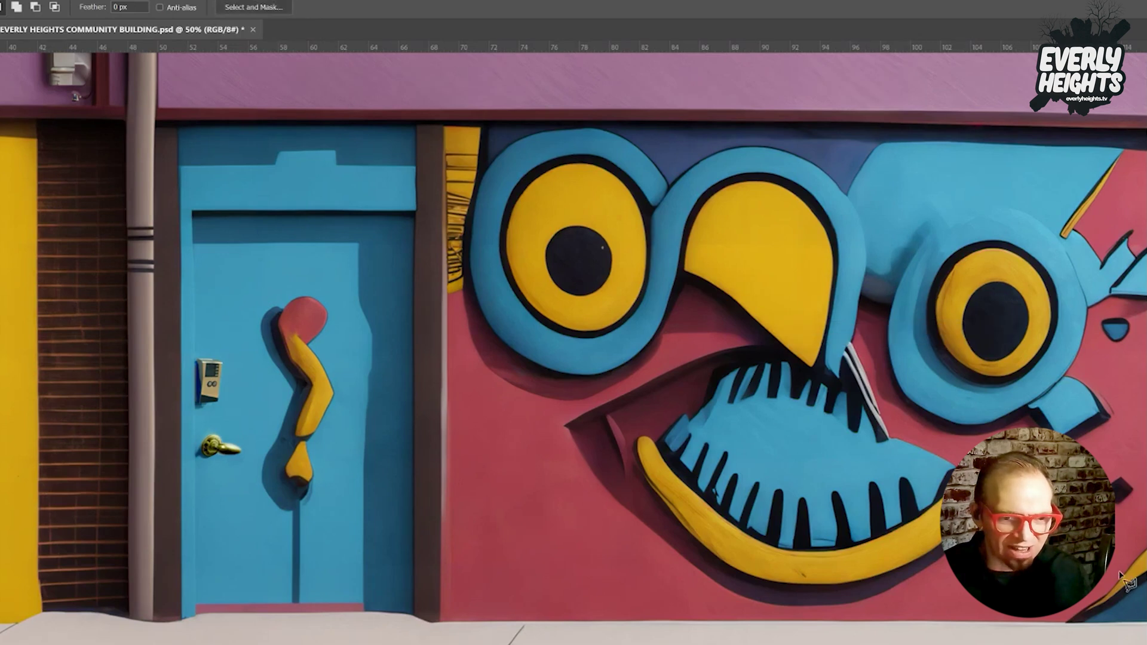
pyautogui.moveTo(441, 125)
pyautogui.mouseDown()
pyautogui.moveTo(487, 126)
pyautogui.moveTo(463, 219)
pyautogui.moveTo(477, 198)
pyautogui.moveTo(468, 292)
pyautogui.moveTo(453, 295)
pyautogui.moveTo(443, 294)
pyautogui.moveTo(441, 127)
pyautogui.mouseUp()
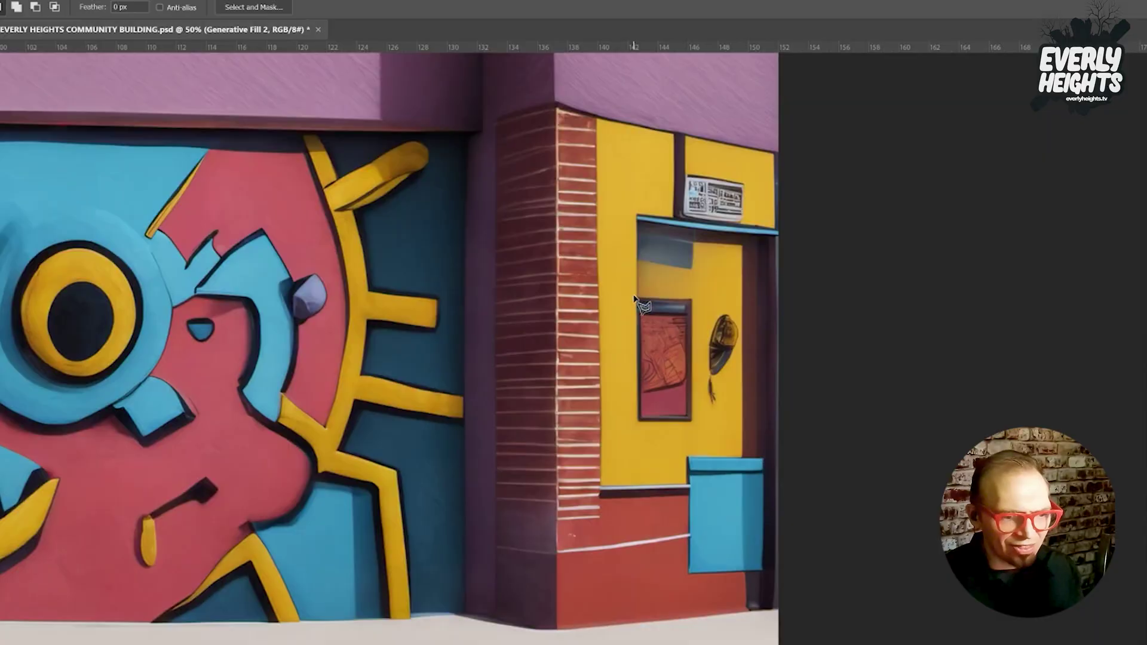
# Select the yellow door's window and place a duplicate of it just to the right.
pyautogui.click(635, 295)
pyautogui.click(695, 297)
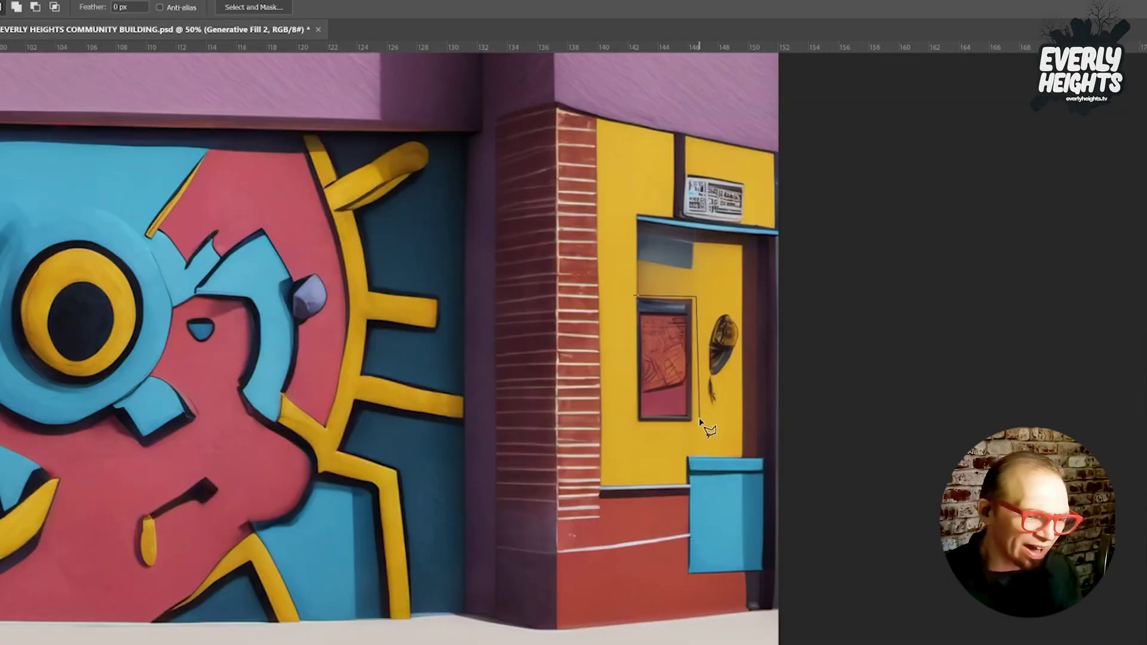
pyautogui.click(695, 422)
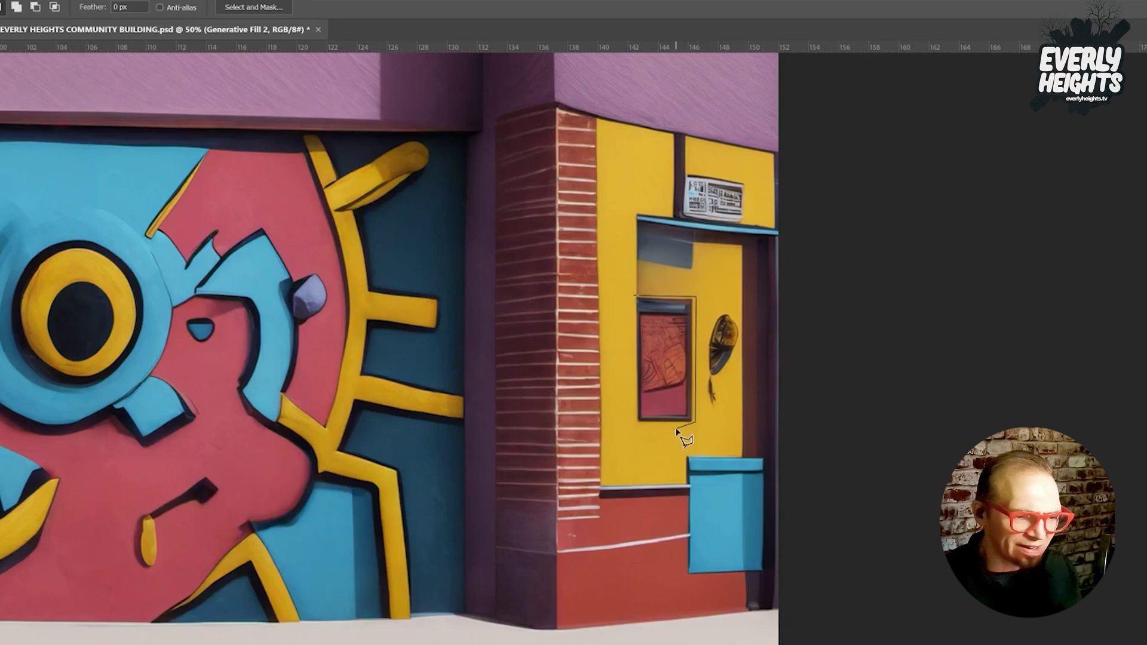
pyautogui.click(635, 423)
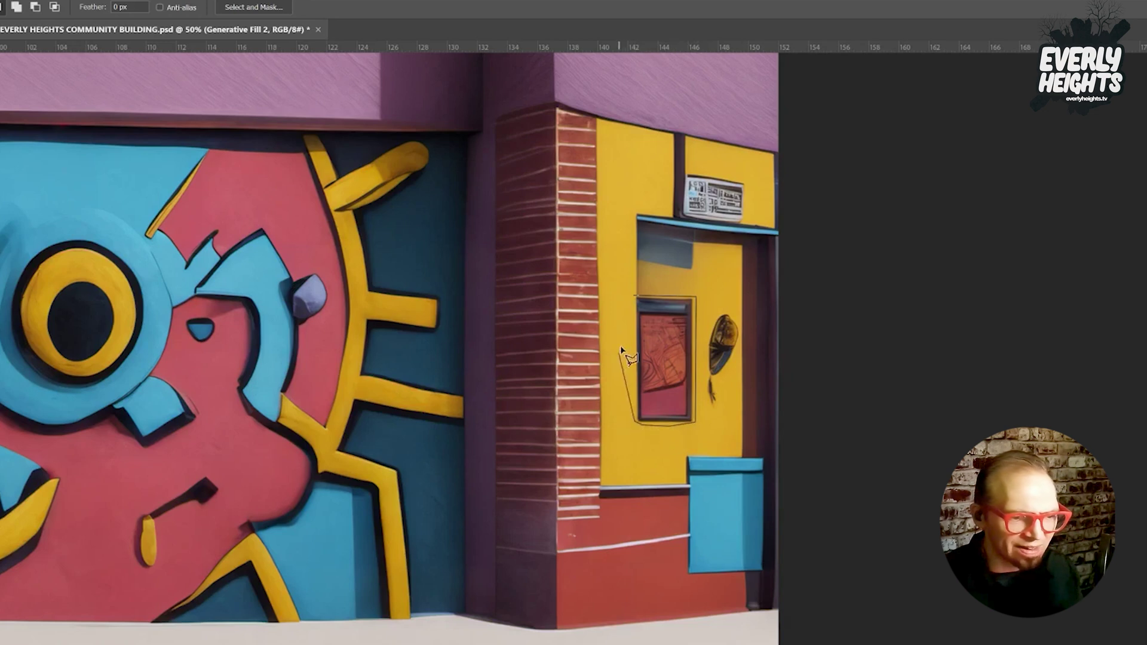
pyautogui.click(633, 299)
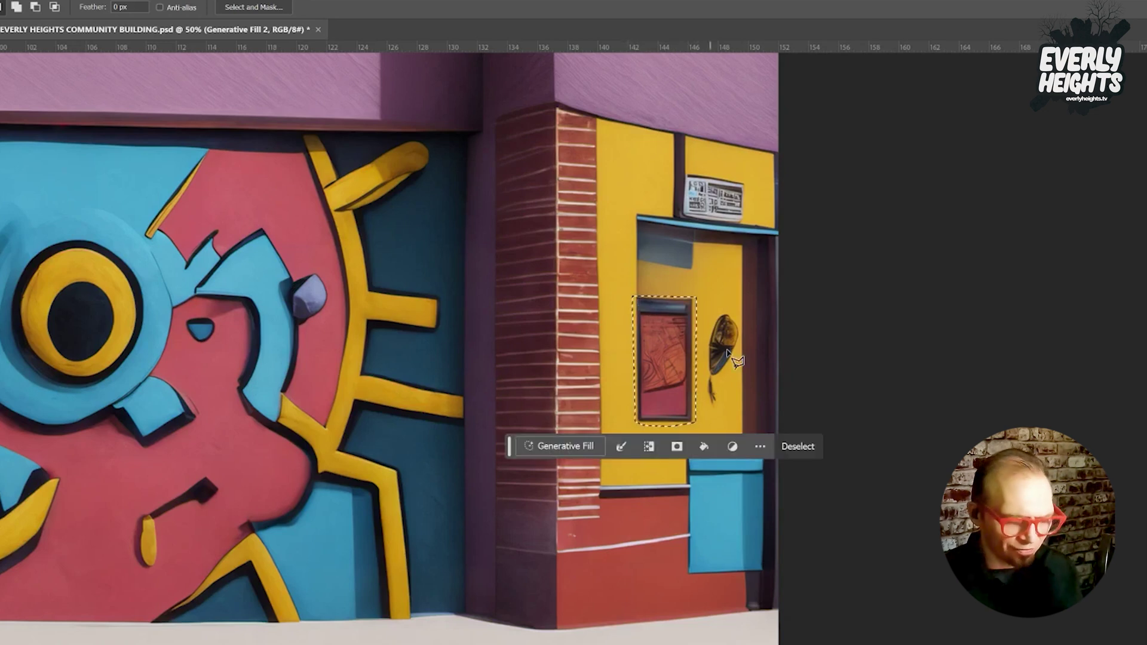
pyautogui.hotkey('ctrl', 'j')
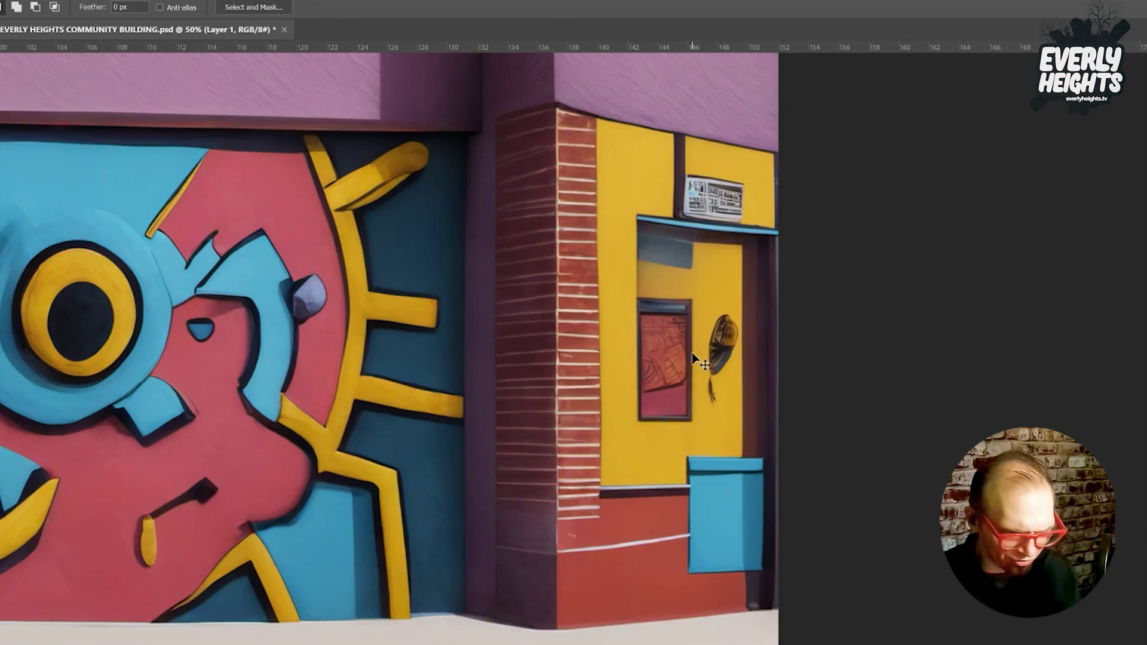
pyautogui.hotkey('ctrl', 't')
pyautogui.moveTo(669, 356); pyautogui.dragTo(705, 354)
pyautogui.press('Return')
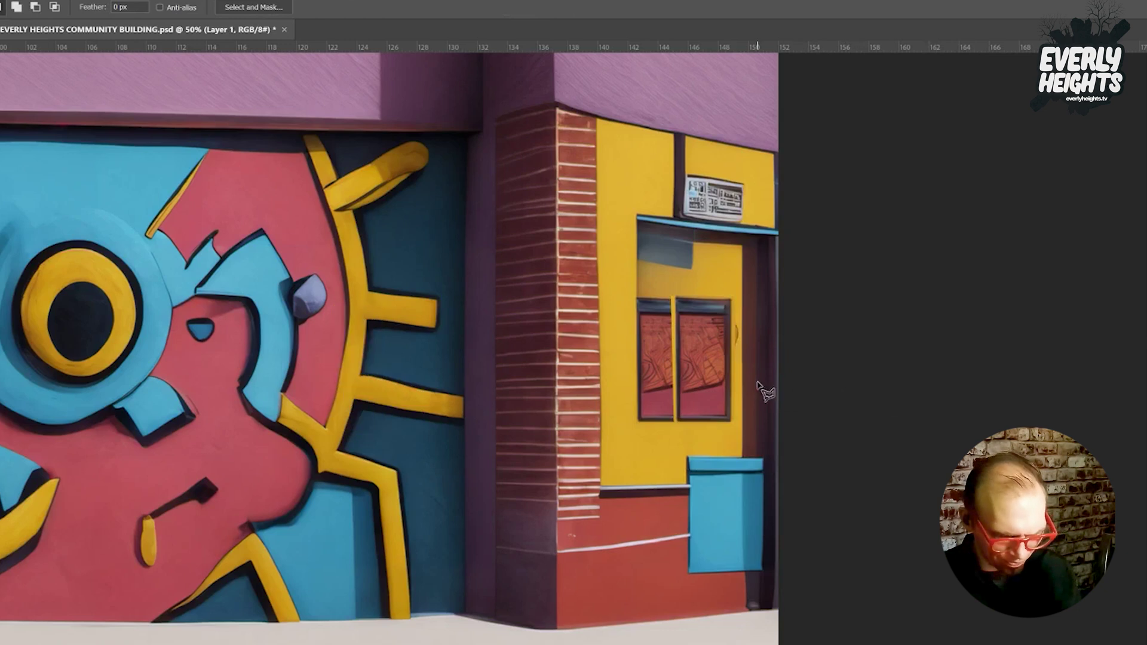
# Add a second window copy shifted further right, then undo the attempted merge.
pyautogui.hotkey('ctrl', 'j')
pyautogui.hotkey('ctrl', 't')
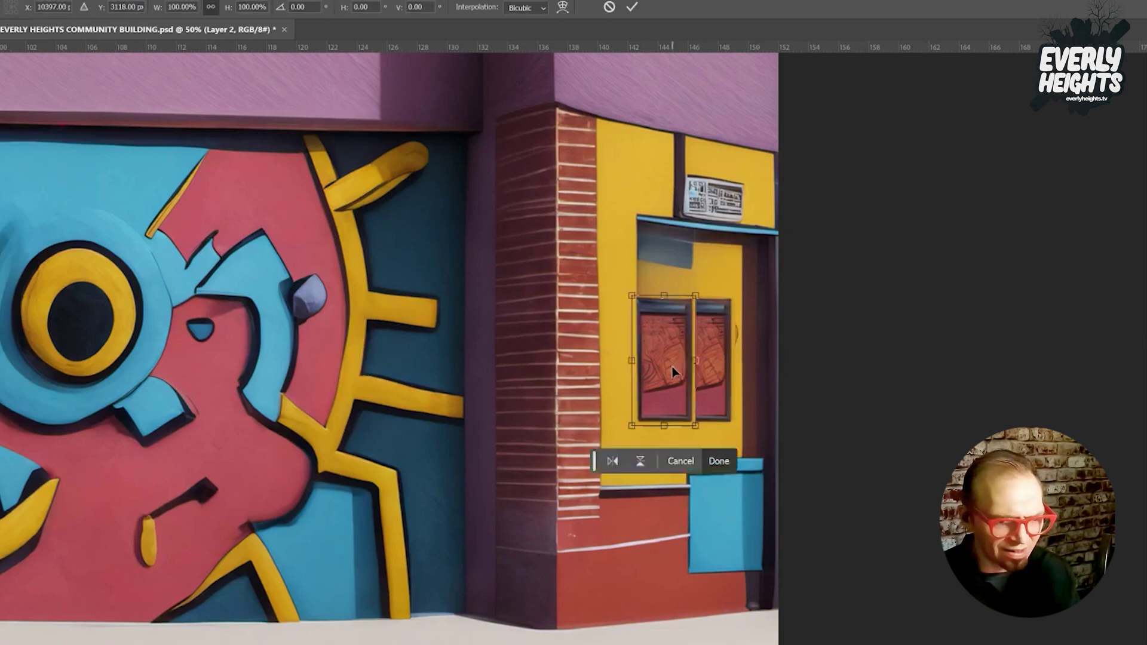
pyautogui.moveTo(669, 367); pyautogui.dragTo(730, 366)
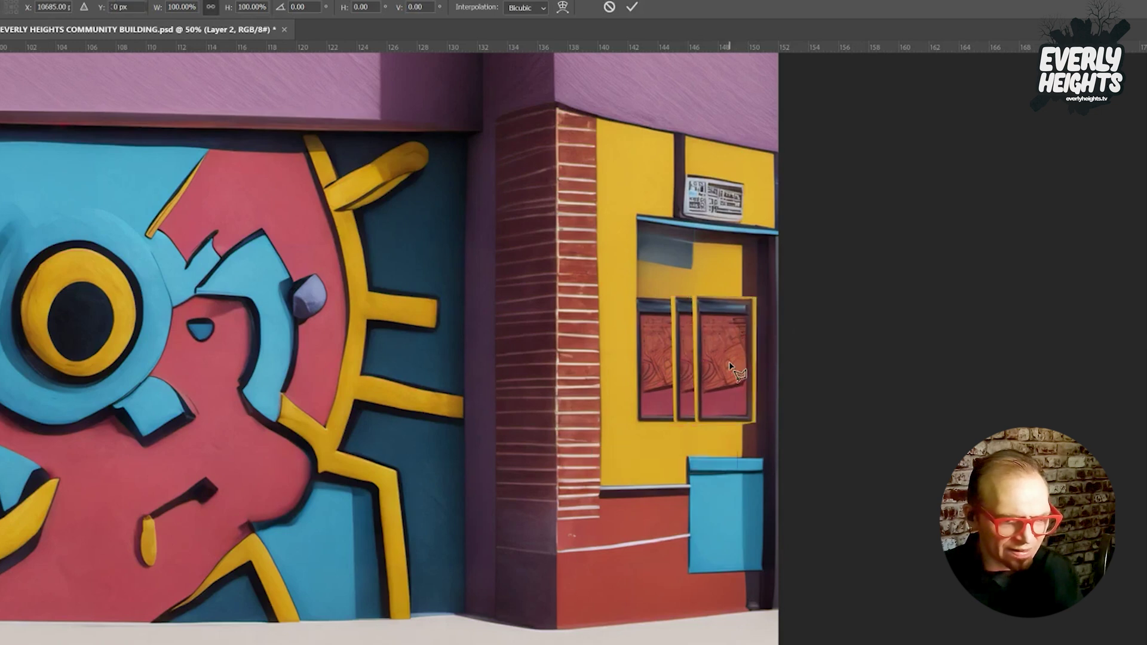
pyautogui.press('Return')
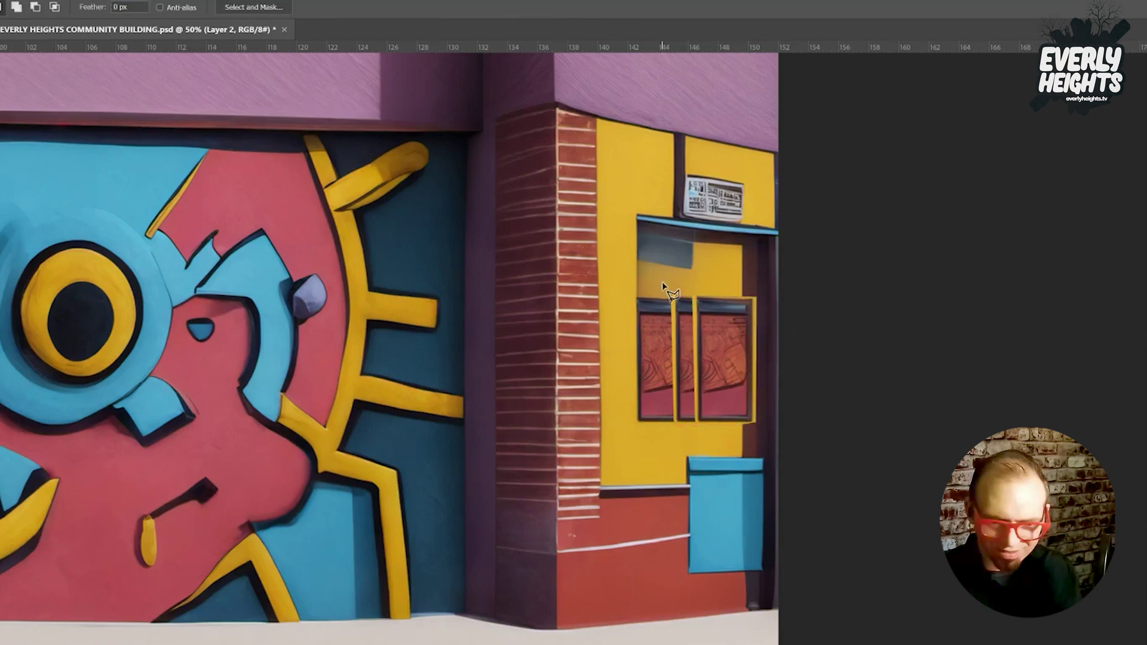
pyautogui.hotkey('ctrl', 'e')
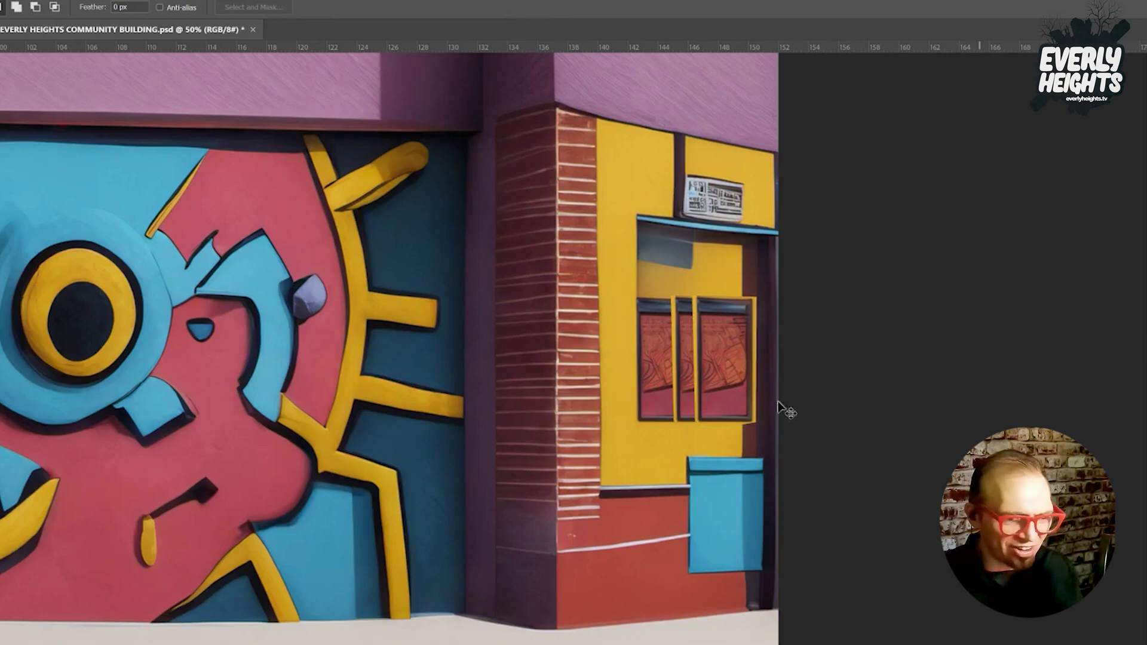
pyautogui.hotkey('ctrl', 'z')
# Fill the gap between the window panes with a prompt-less Generative Fill, keeping variation 3.
pyautogui.click(663, 284)
pyautogui.click(668, 431)
pyautogui.click(714, 431)
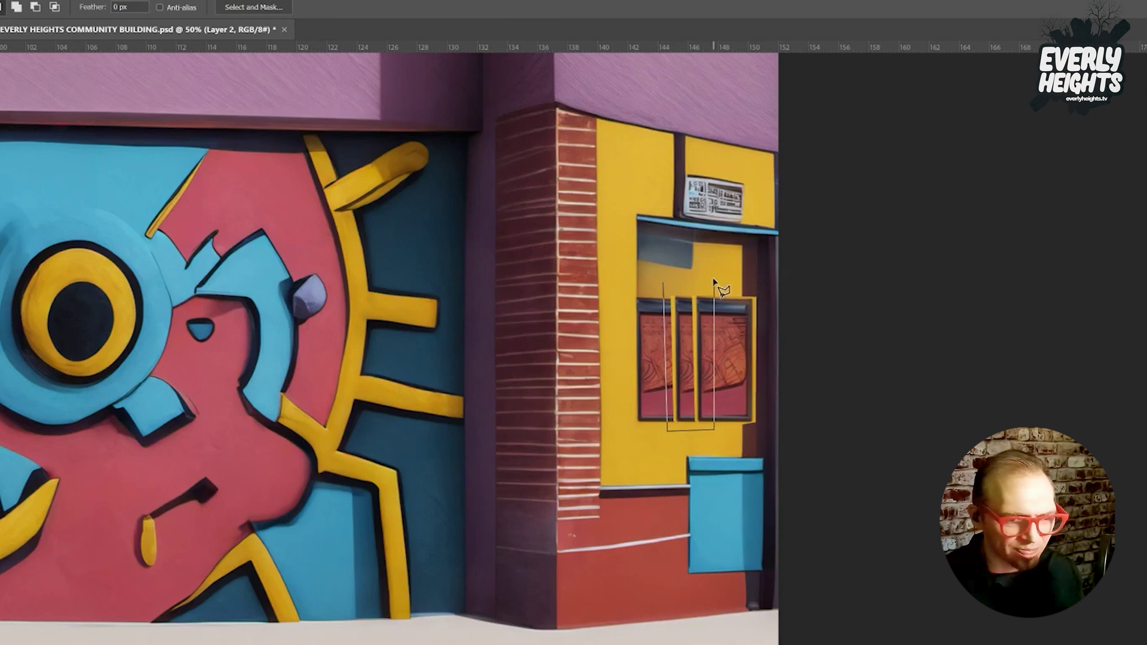
pyautogui.doubleClick(693, 282)
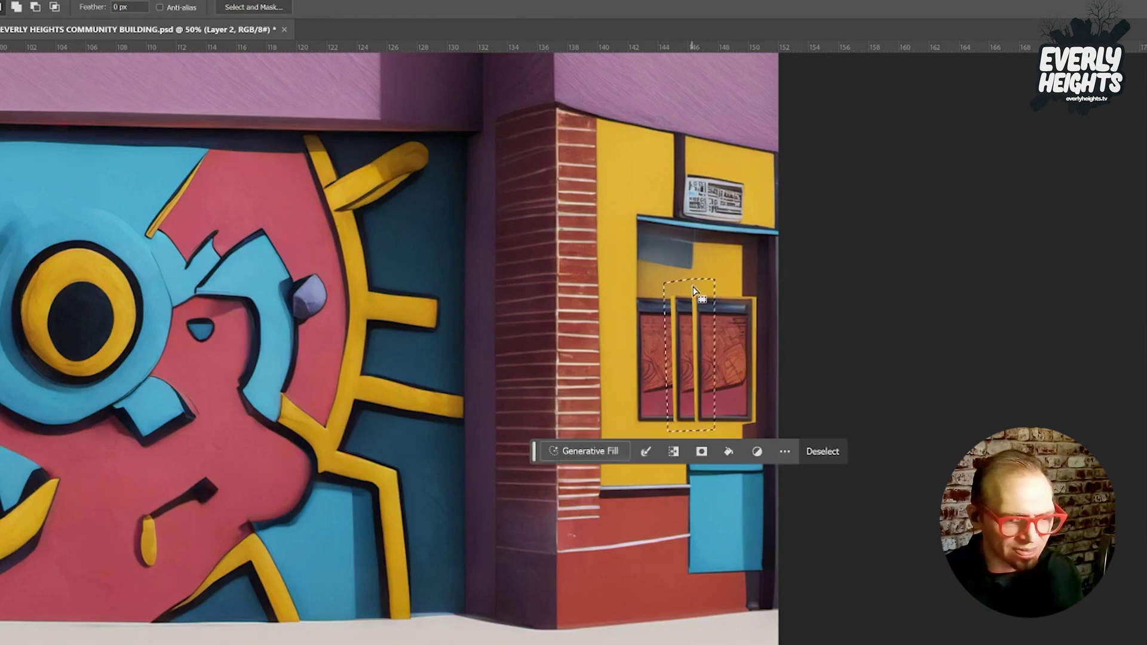
pyautogui.click(579, 448)
pyautogui.click(825, 452)
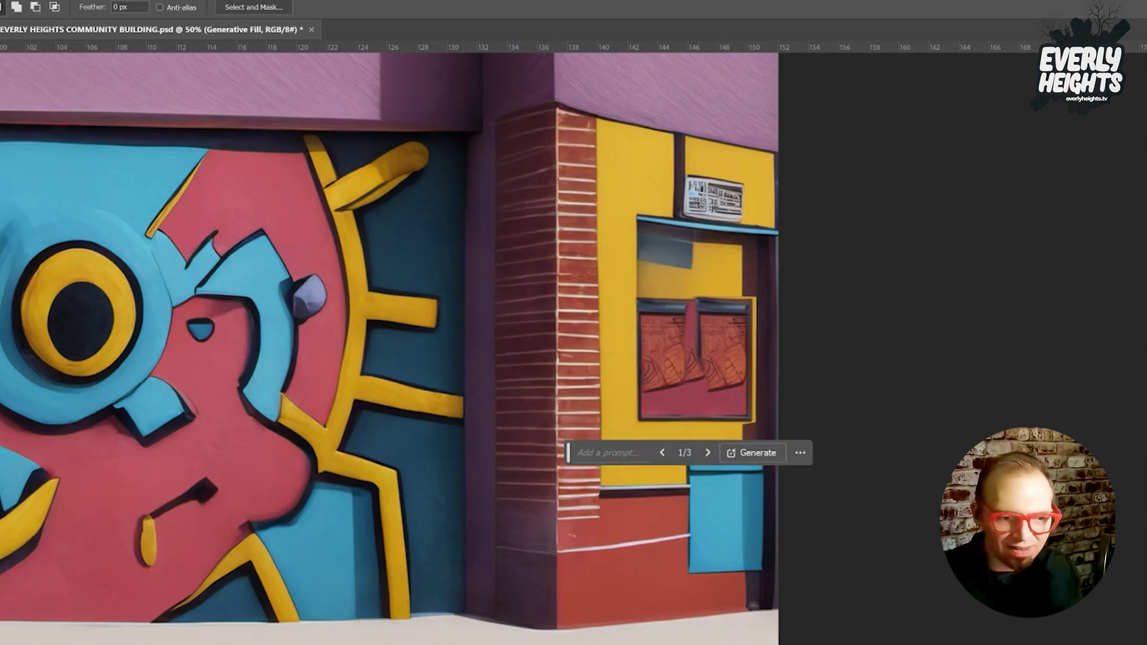
pyautogui.click(708, 453)
pyautogui.click(708, 452)
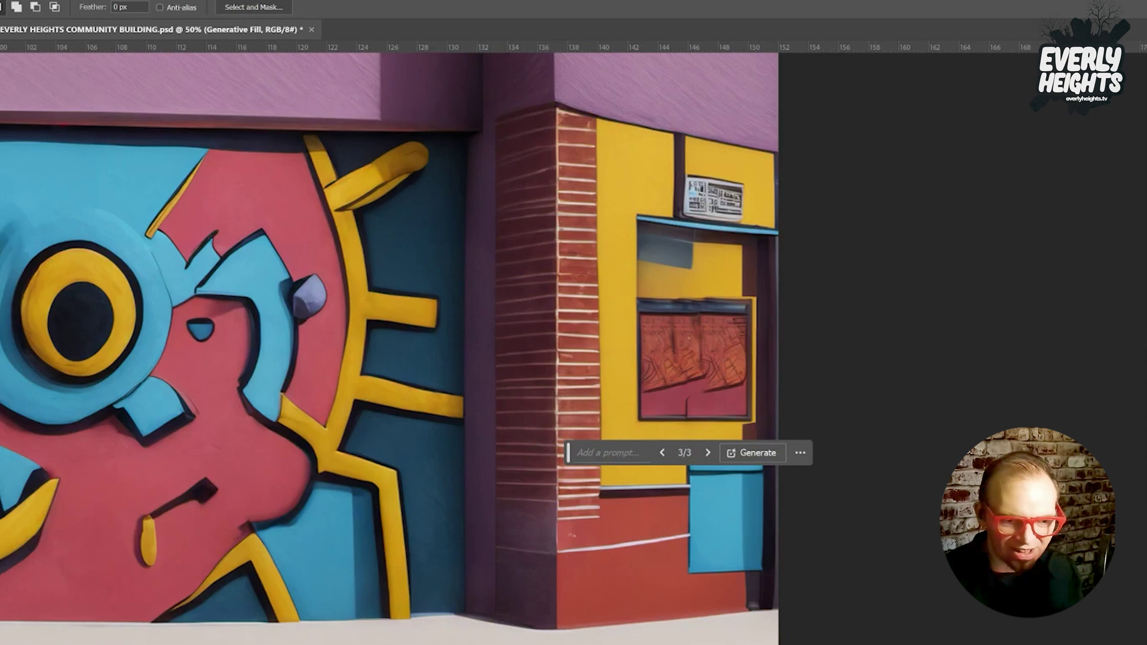
pyautogui.hotkey('ctrl', 'd')
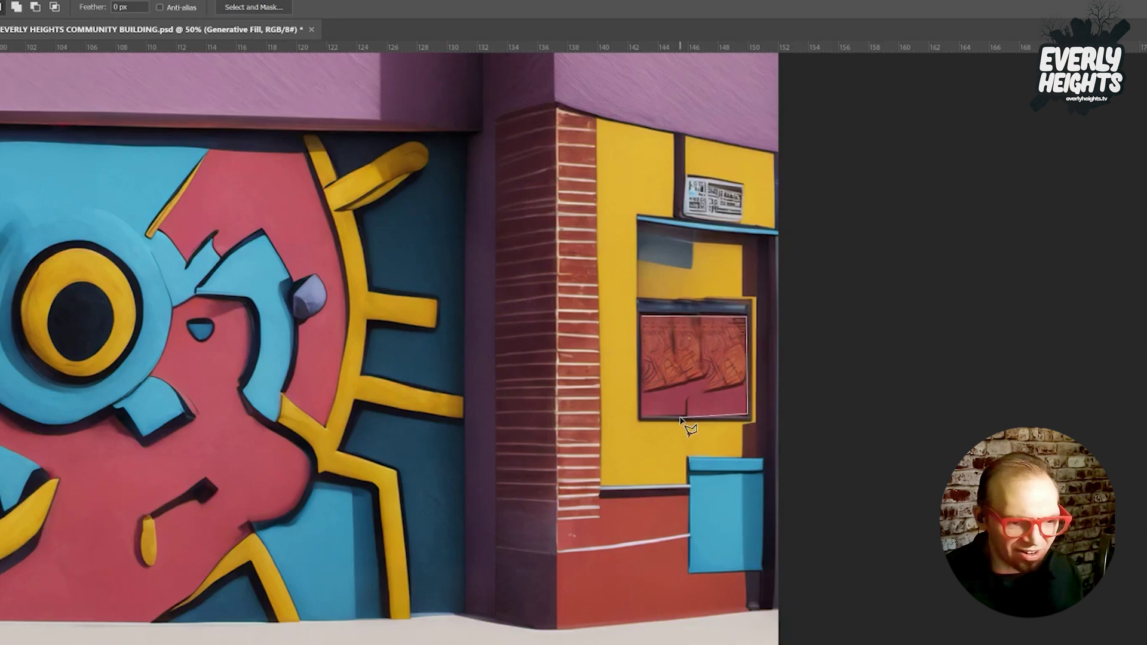
# Select the window area and generate a 'box office window' there with Generative Fill.
pyautogui.moveTo(679, 418)
pyautogui.mouseDown()
pyautogui.moveTo(643, 417)
pyautogui.moveTo(654, 325)
pyautogui.moveTo(668, 361)
pyautogui.moveTo(643, 317)
pyautogui.mouseUp()
pyautogui.click(590, 432)
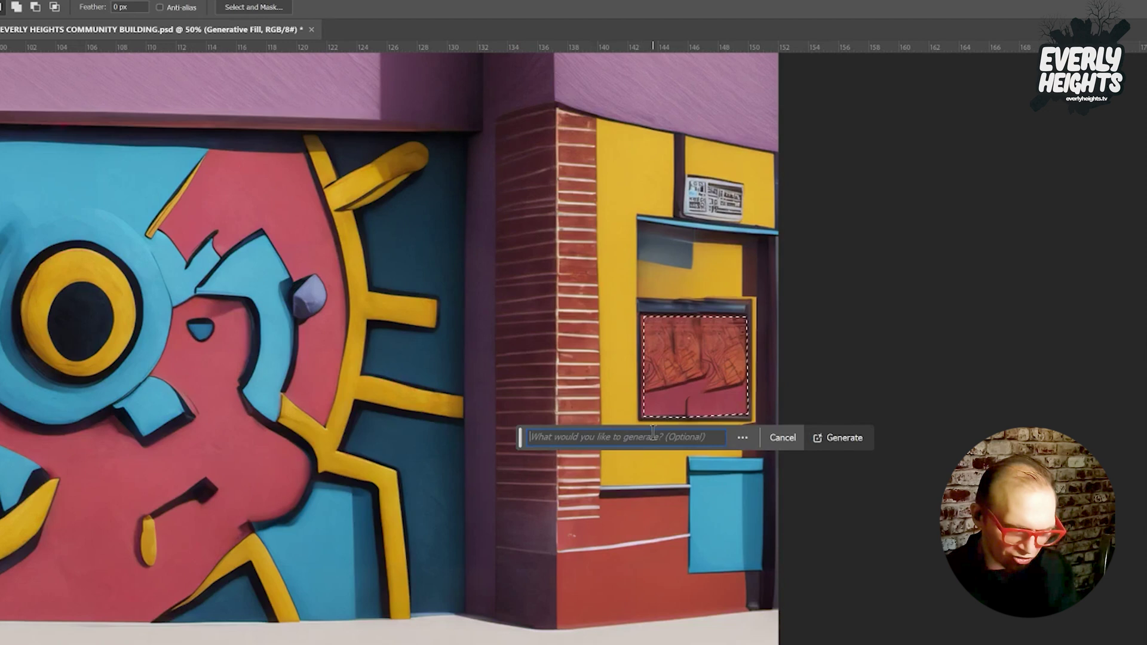
pyautogui.write('box officer')
pyautogui.press('BackSpace')
pyautogui.press('BackSpace')
pyautogui.write('window')
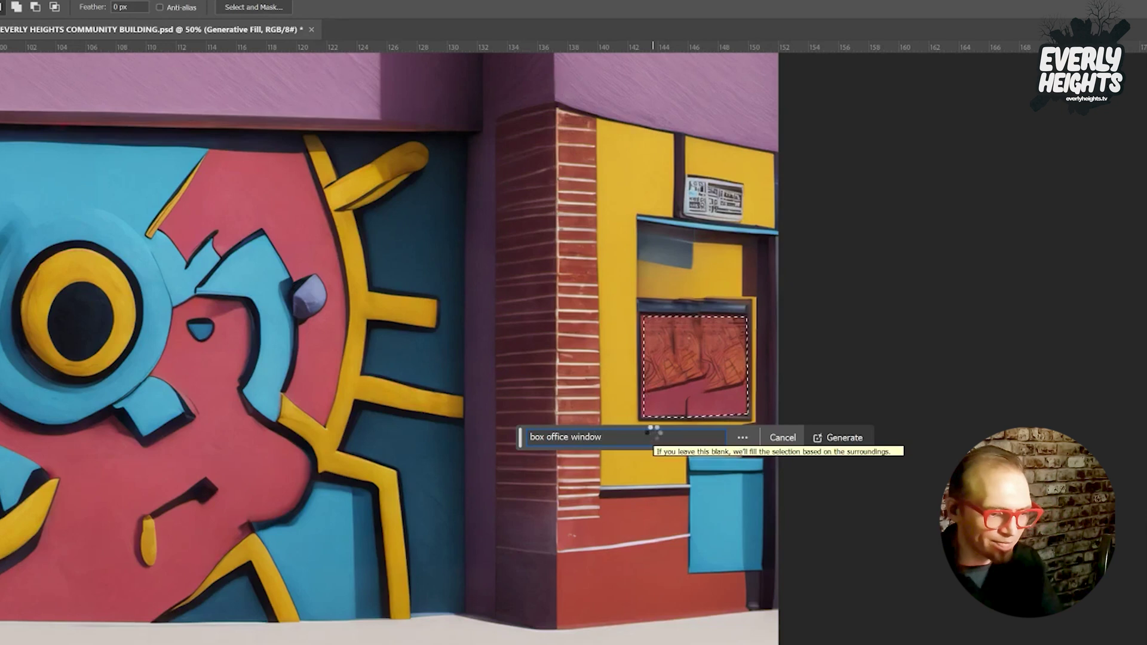
pyautogui.press('Return')
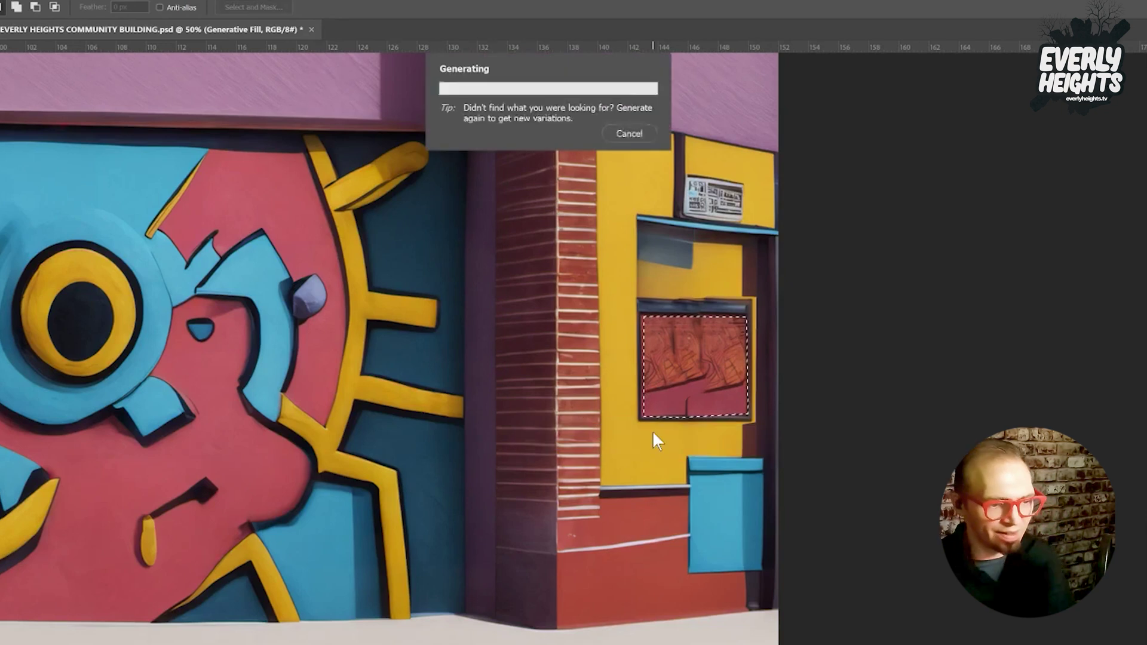
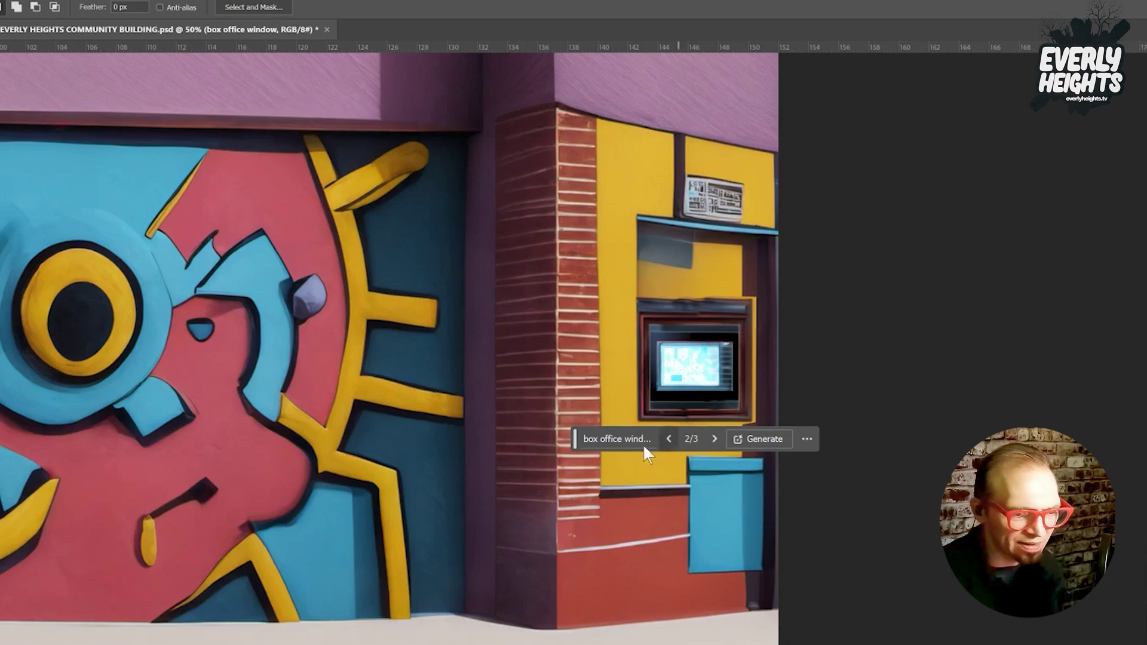
# Regenerate the box office window with the prompt 'box office window, office', browse variations, and restore the selection.
pyautogui.click(609, 441)
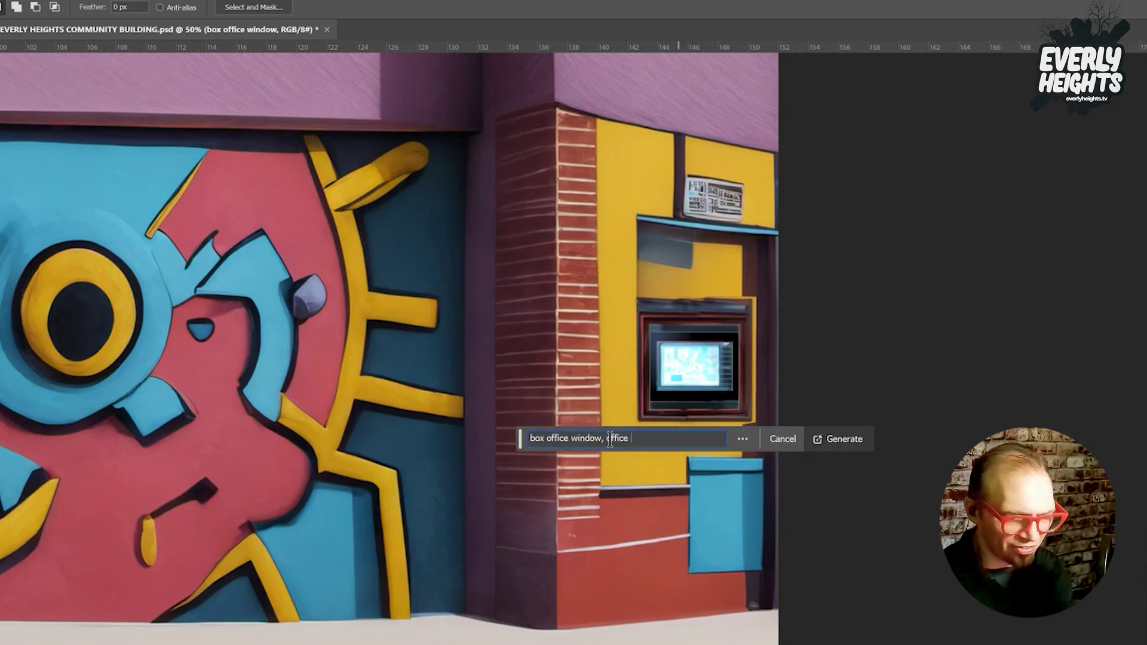
pyautogui.click(845, 439)
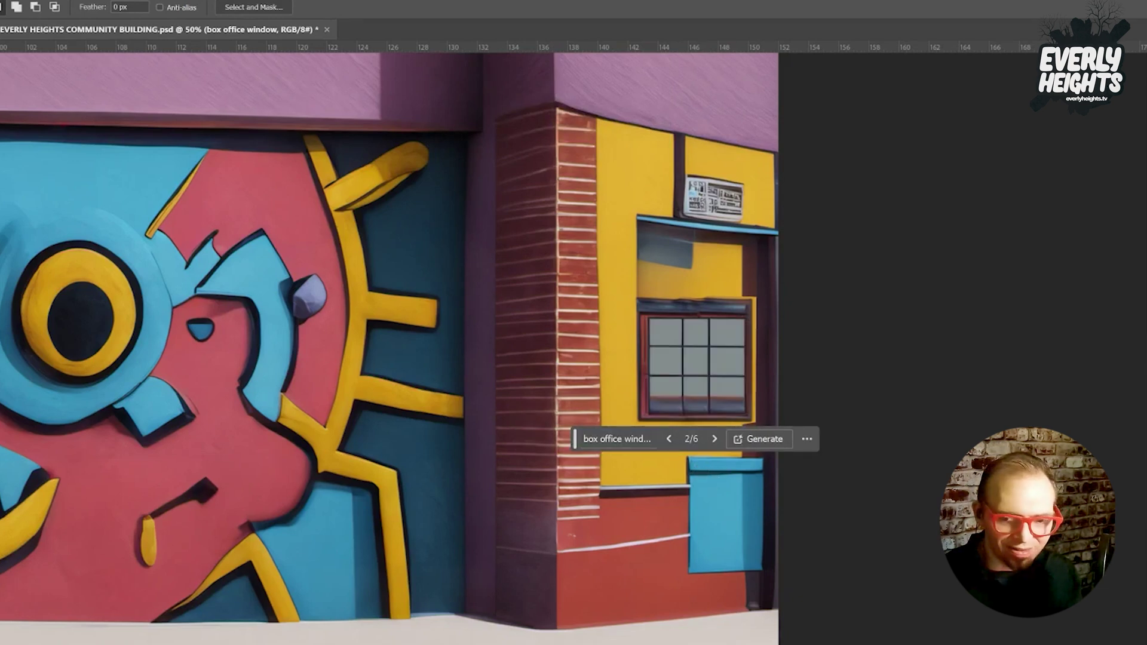
pyautogui.click(715, 439)
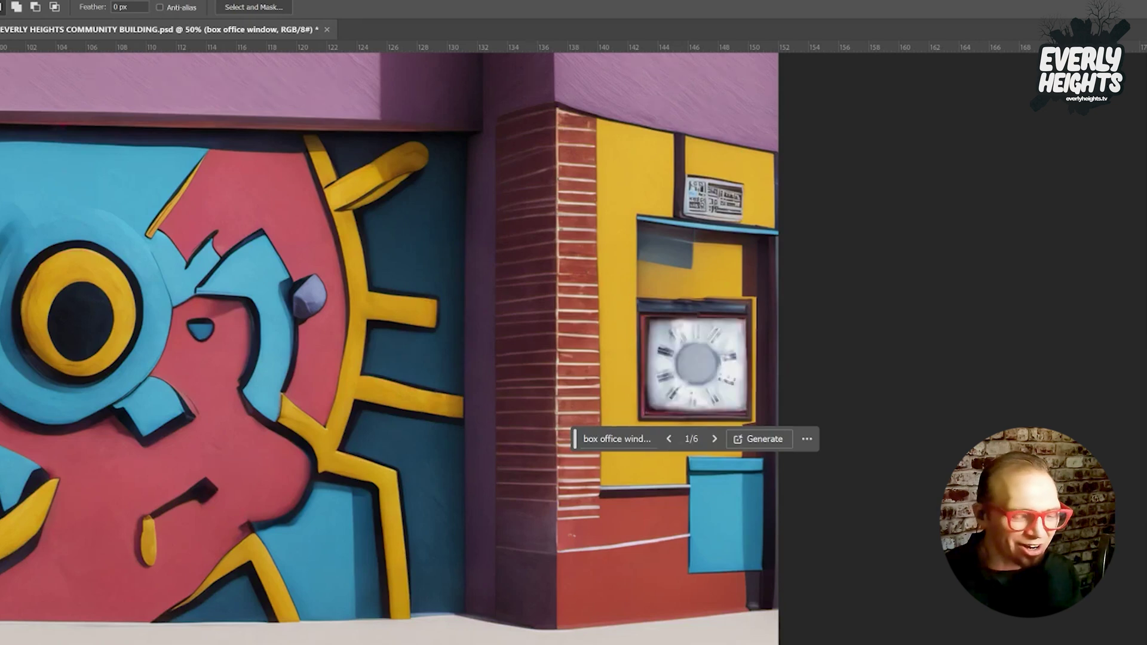
pyautogui.hotkey('ctrl', 'd')
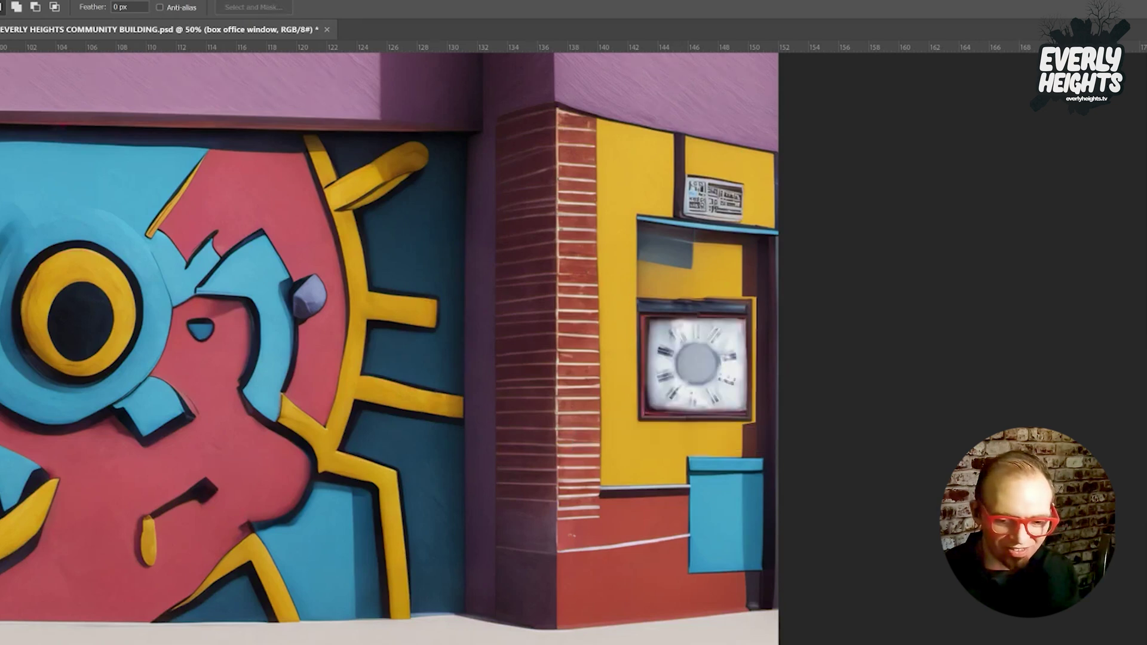
pyautogui.hotkey('ctrl', 'z')
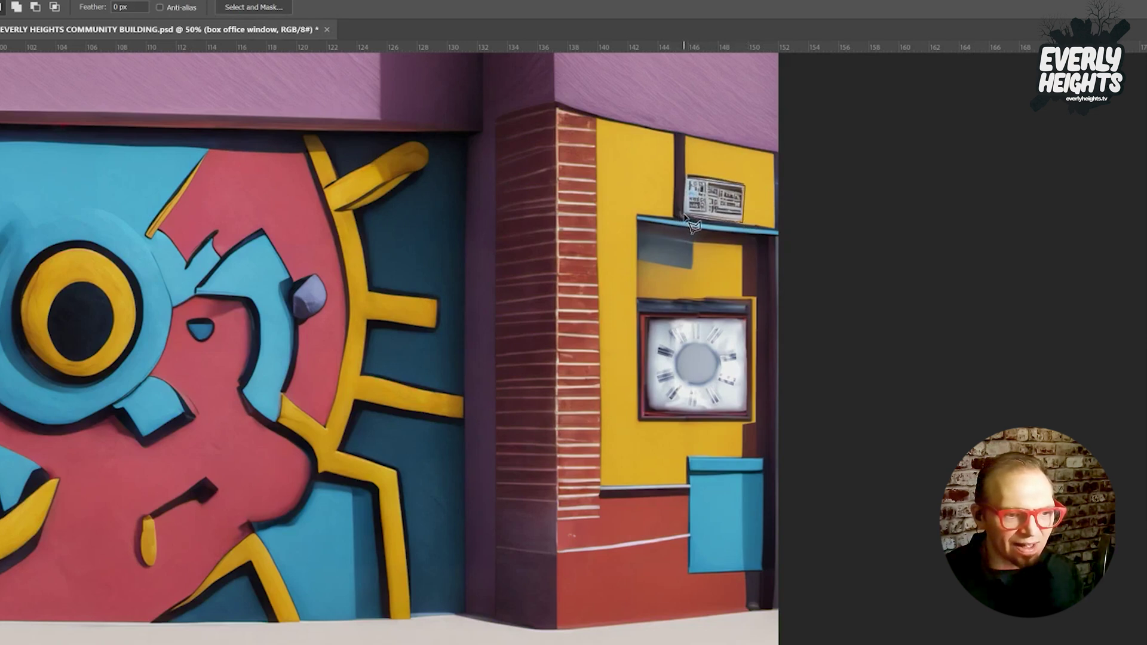
# Lasso the small sign above the window and turn it blank white with a prompt-less Generative Fill.
pyautogui.click(689, 179)
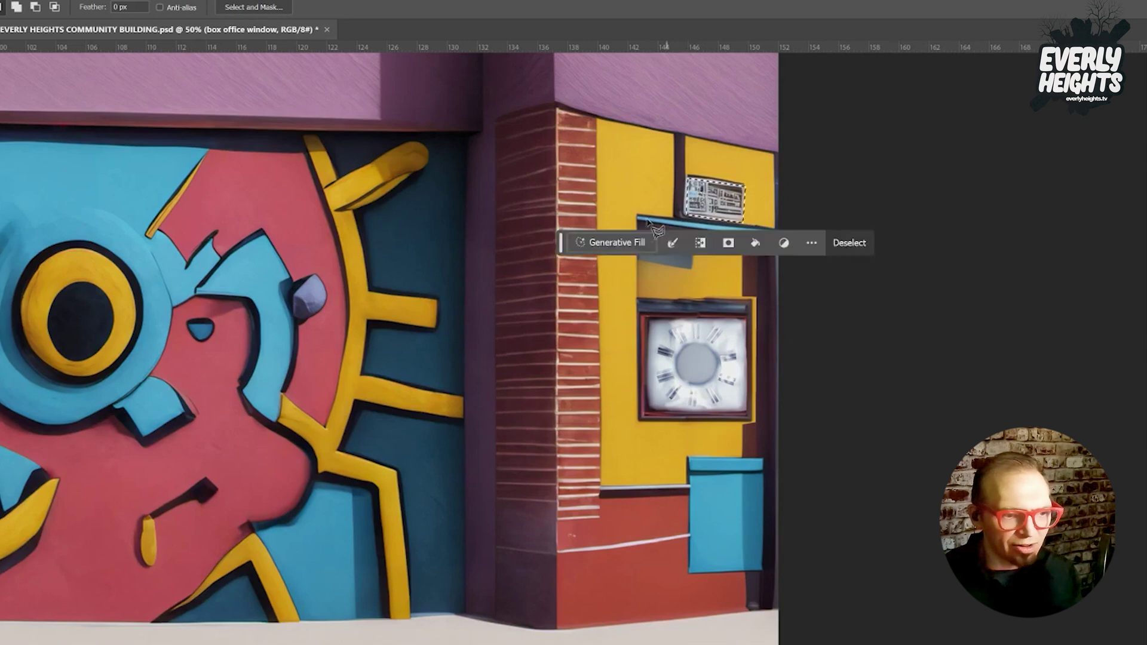
pyautogui.click(613, 239)
pyautogui.click(849, 238)
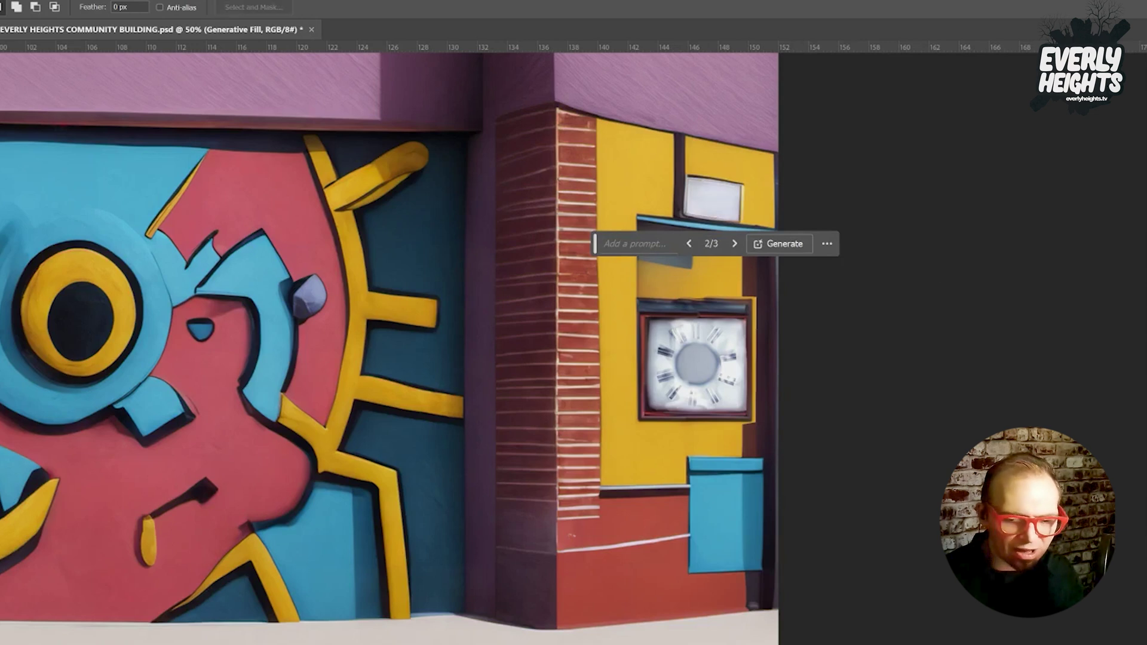
pyautogui.hotkey('ctrl', 'e')
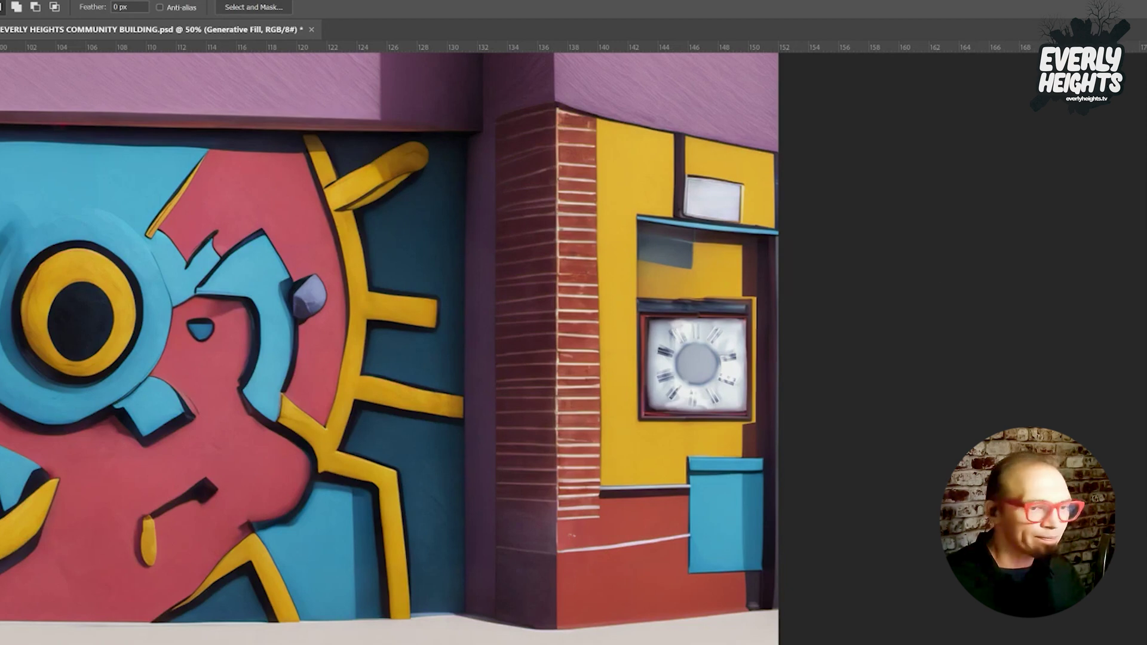
pyautogui.press('i')
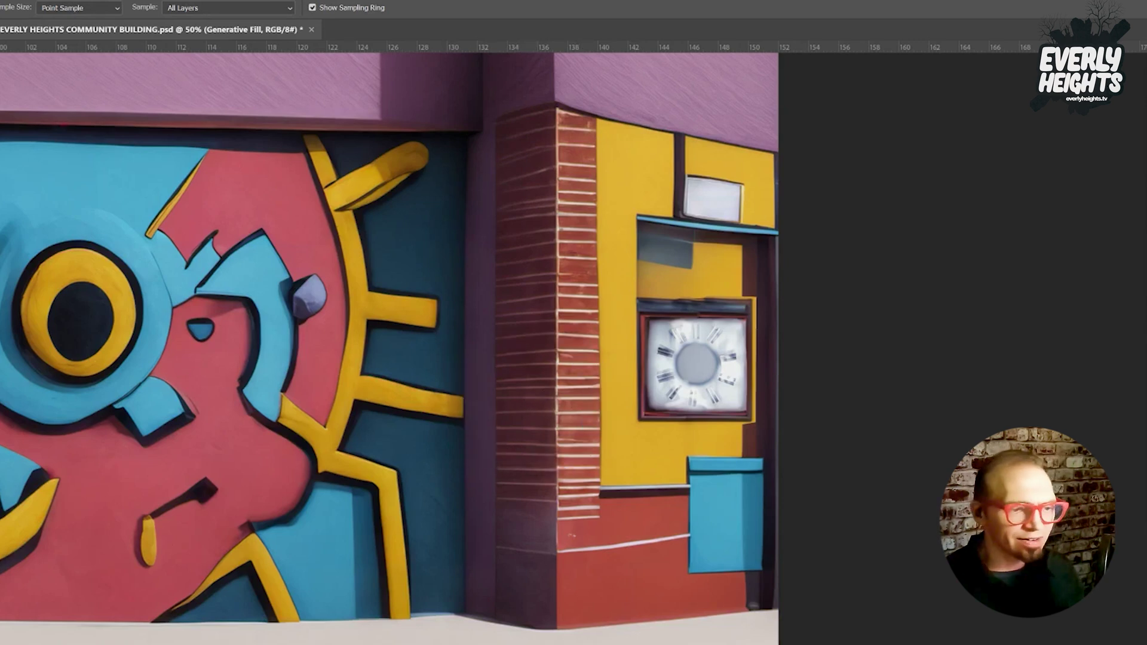
# Draw a text box over the blank sign and type BOX OFFICE.
pyautogui.press('t')
pyautogui.moveTo(692, 189); pyautogui.dragTo(747, 219)
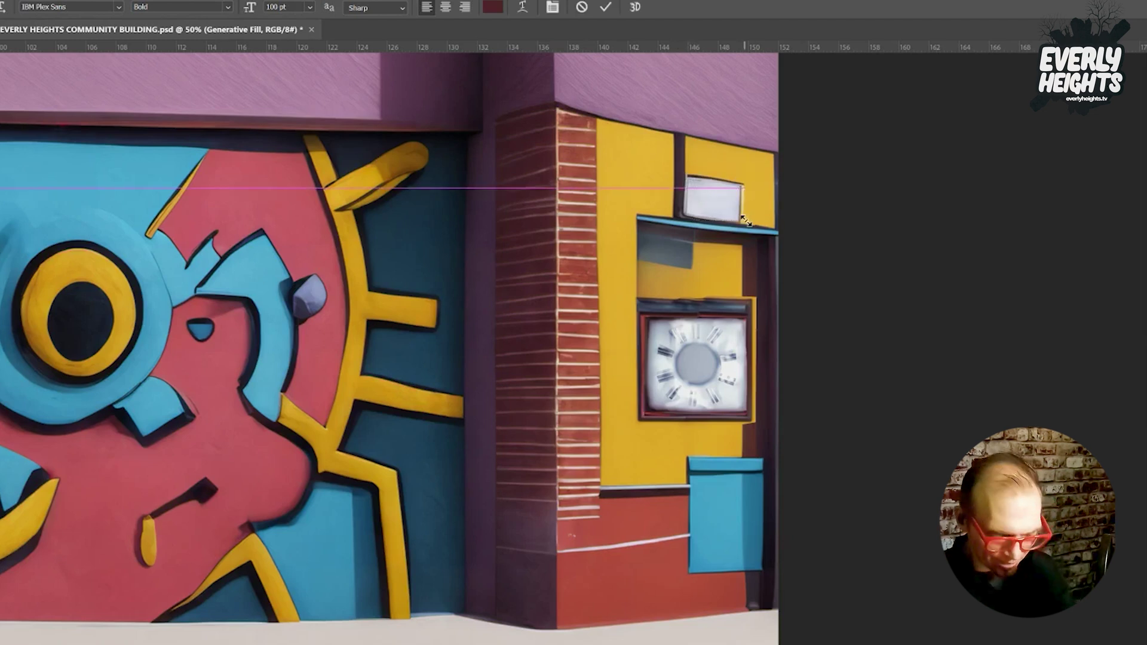
pyautogui.write('BOX')
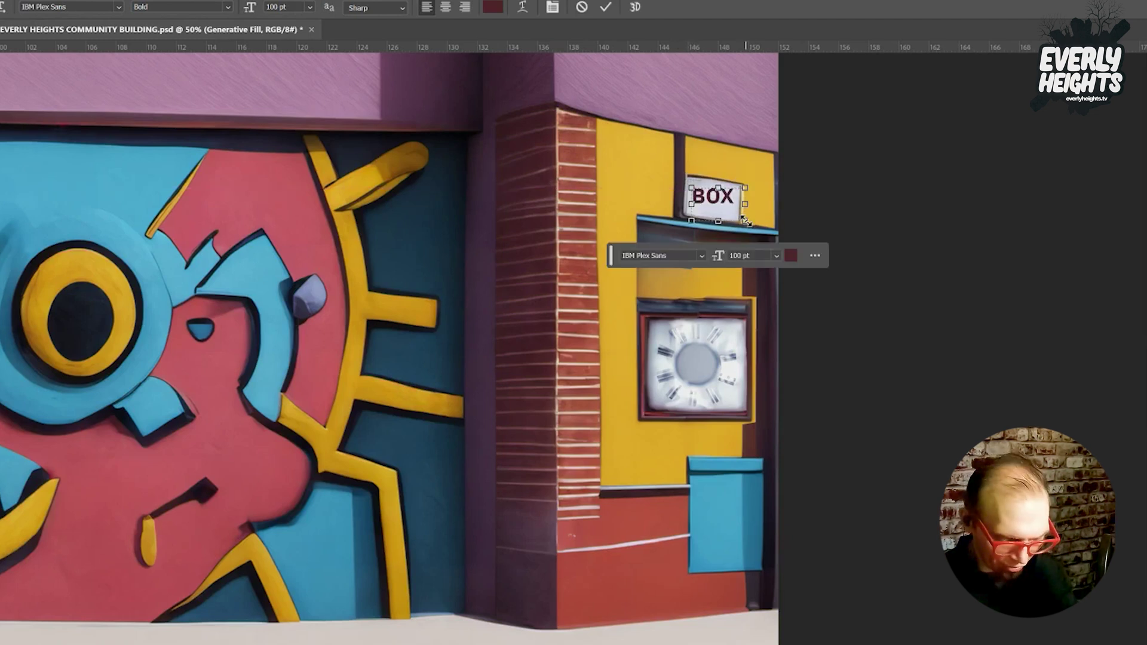
pyautogui.hotkey('ctrl', 'a')
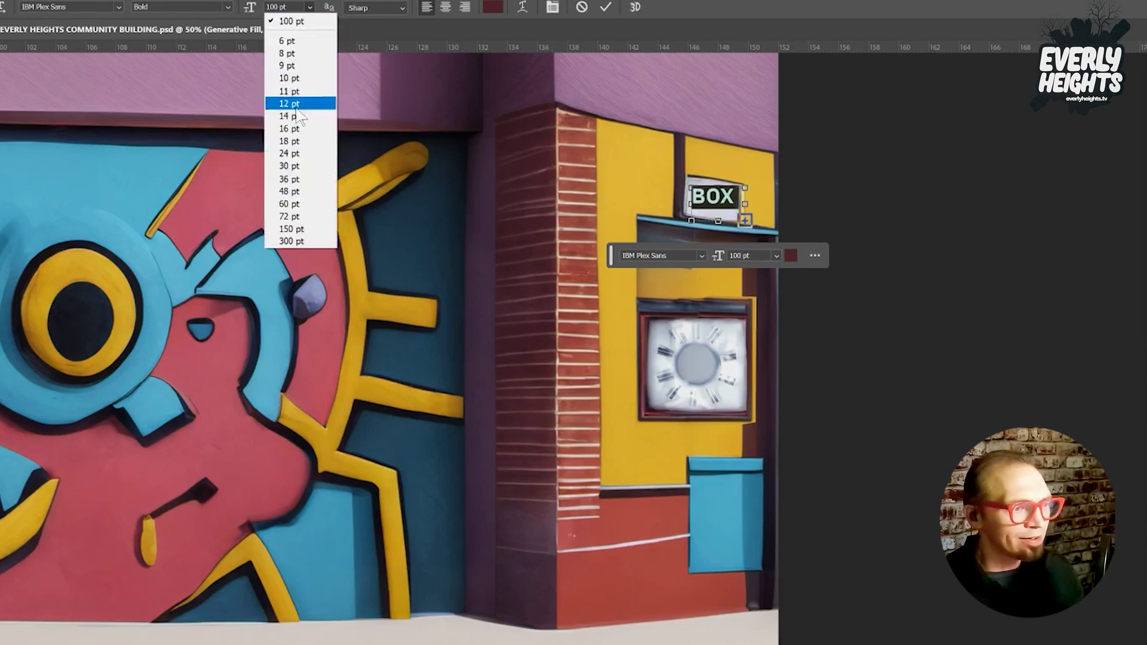
# Format the text as centred 54 pt Hitchcut and tilt it slightly to match the sign.
pyautogui.click(293, 116)
pyautogui.moveTo(256, 7); pyautogui.dragTo(295, 8)
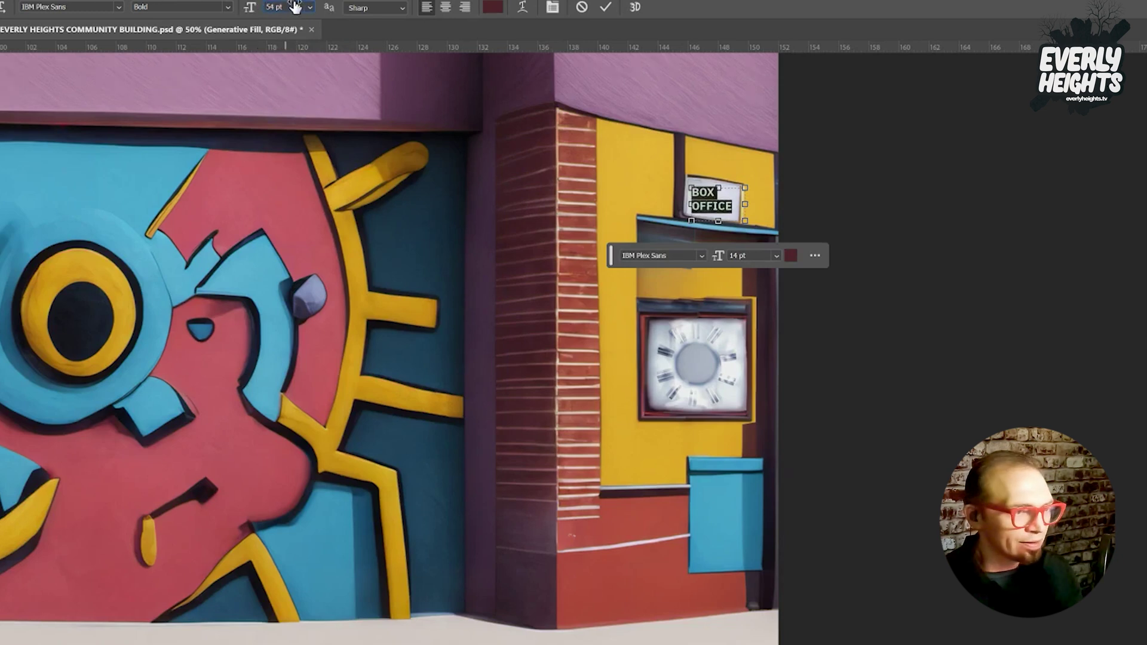
pyautogui.click(446, 8)
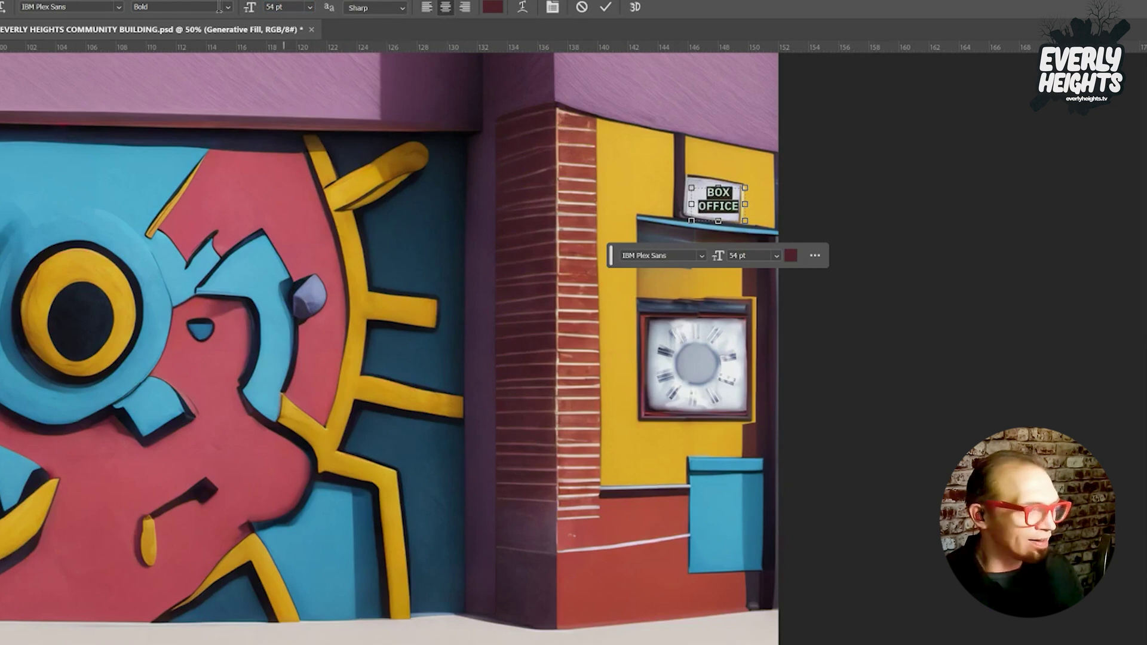
pyautogui.click(119, 5)
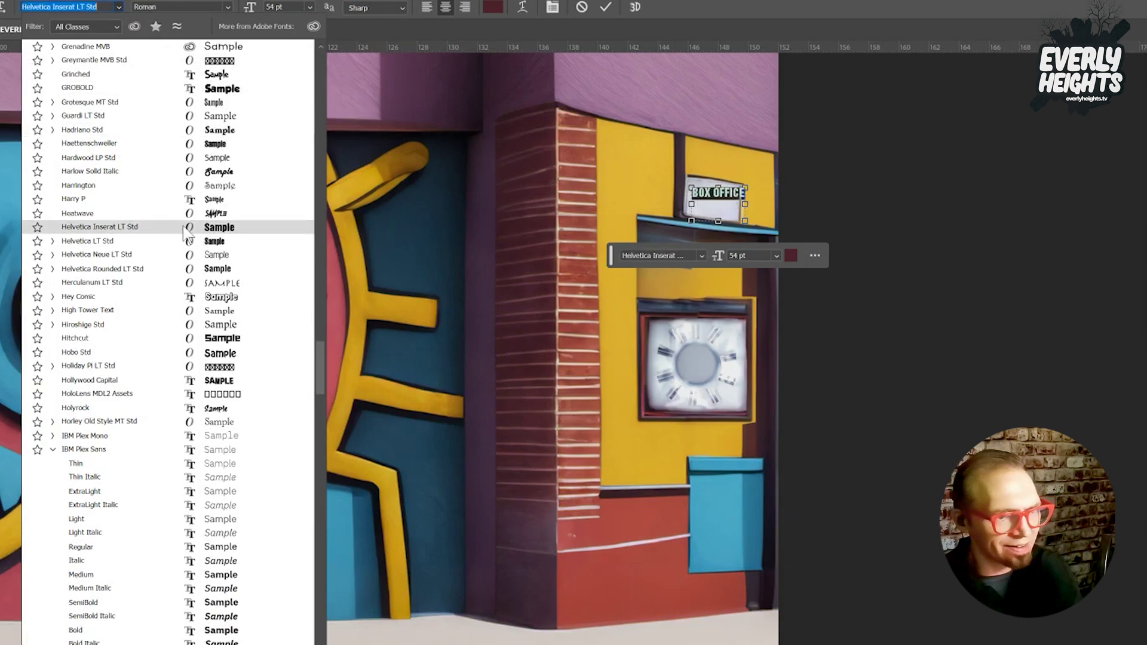
pyautogui.click(200, 341)
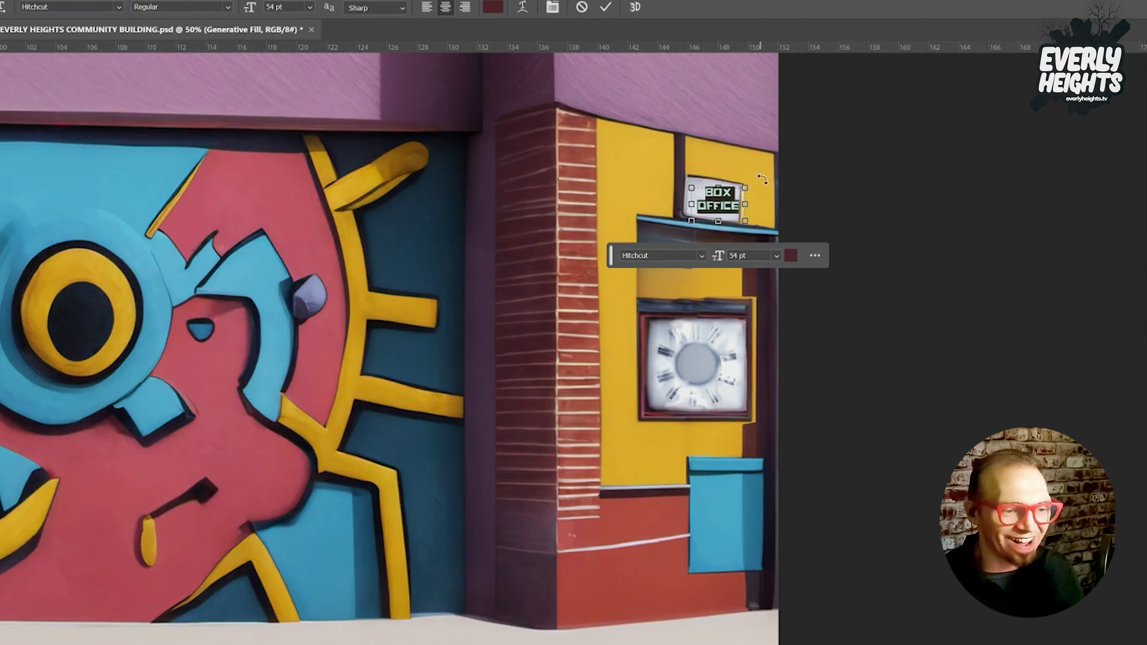
pyautogui.moveTo(793, 163); pyautogui.dragTo(741, 193)
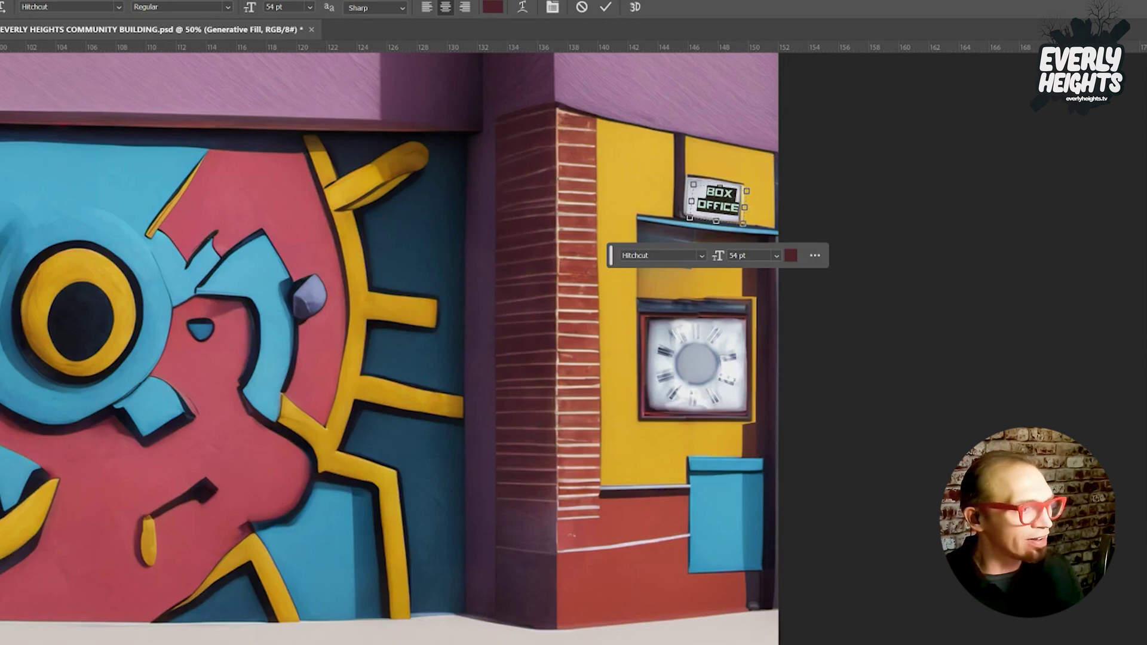
pyautogui.hotkey('ctrl', 'Return')
# Move the BOX OFFICE text up-left and scale it up to fill the sign.
pyautogui.press('v')
pyautogui.moveTo(726, 209); pyautogui.dragTo(720, 206)
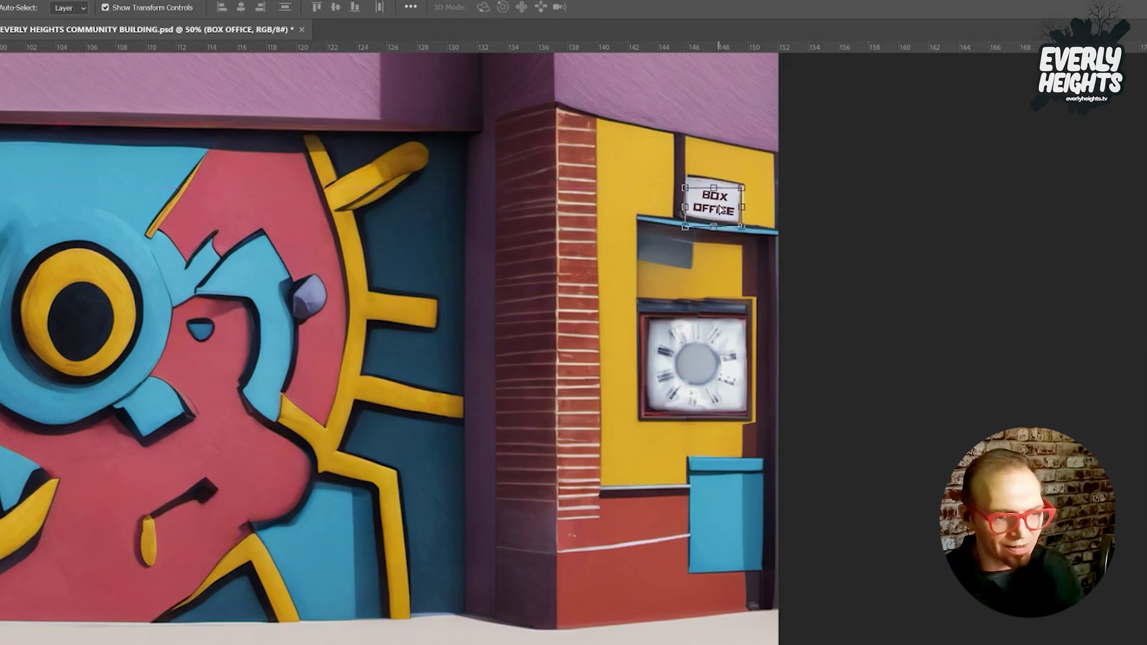
pyautogui.press('Up')
pyautogui.press('Up')
pyautogui.press('Up')
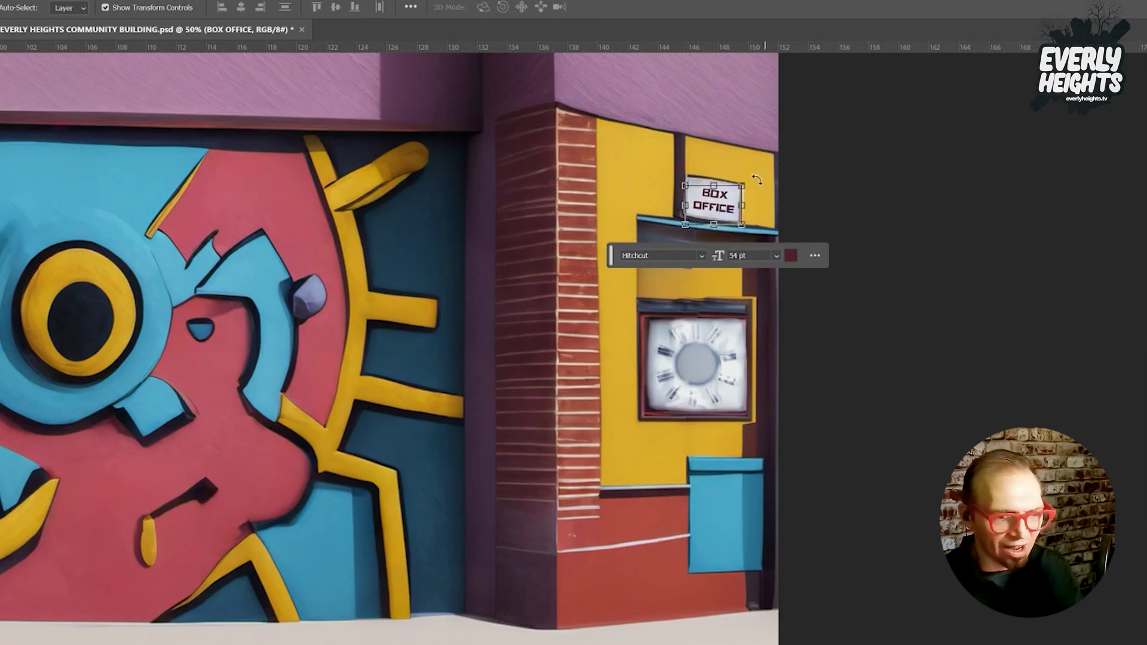
pyautogui.moveTo(736, 191)
pyautogui.mouseDown()
pyautogui.moveTo(754, 186)
pyautogui.moveTo(743, 203)
pyautogui.moveTo(747, 191)
pyautogui.mouseUp()
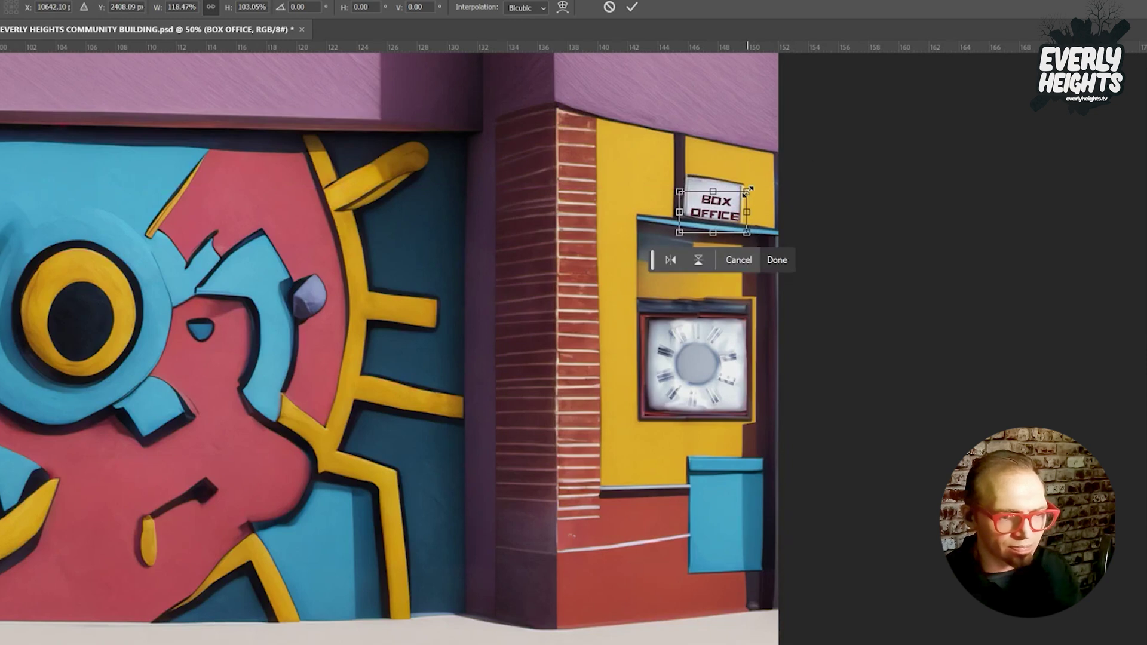
pyautogui.hotkey('shift', 'Up')
pyautogui.hotkey('shift', 'Up')
pyautogui.hotkey('shift', 'Up')
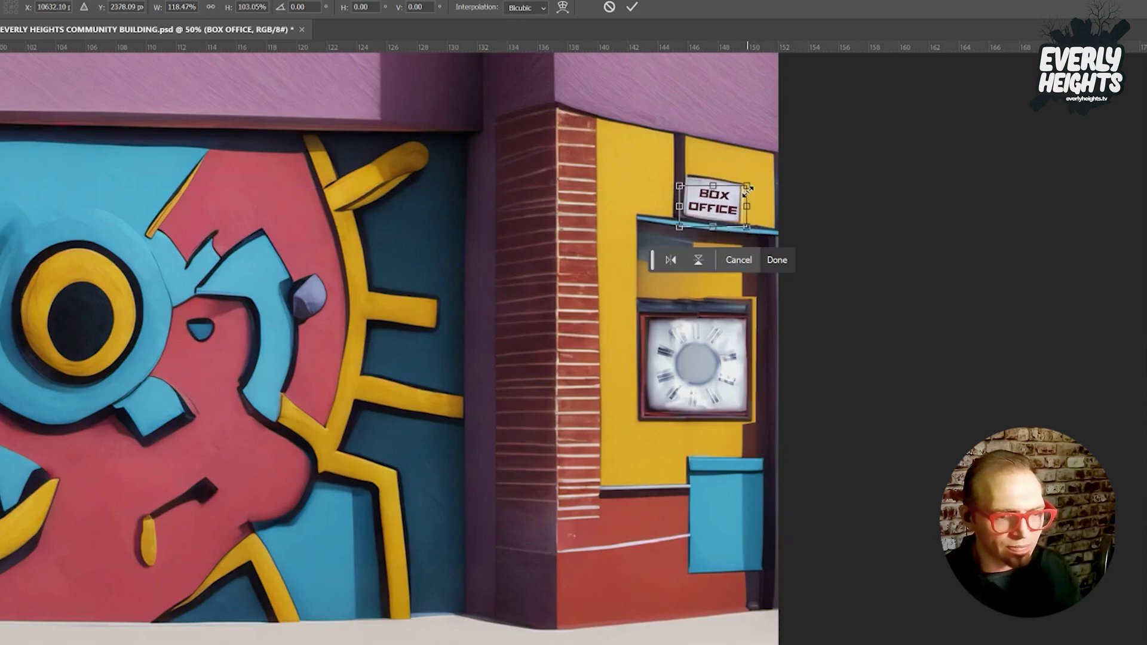
pyautogui.press('Return')
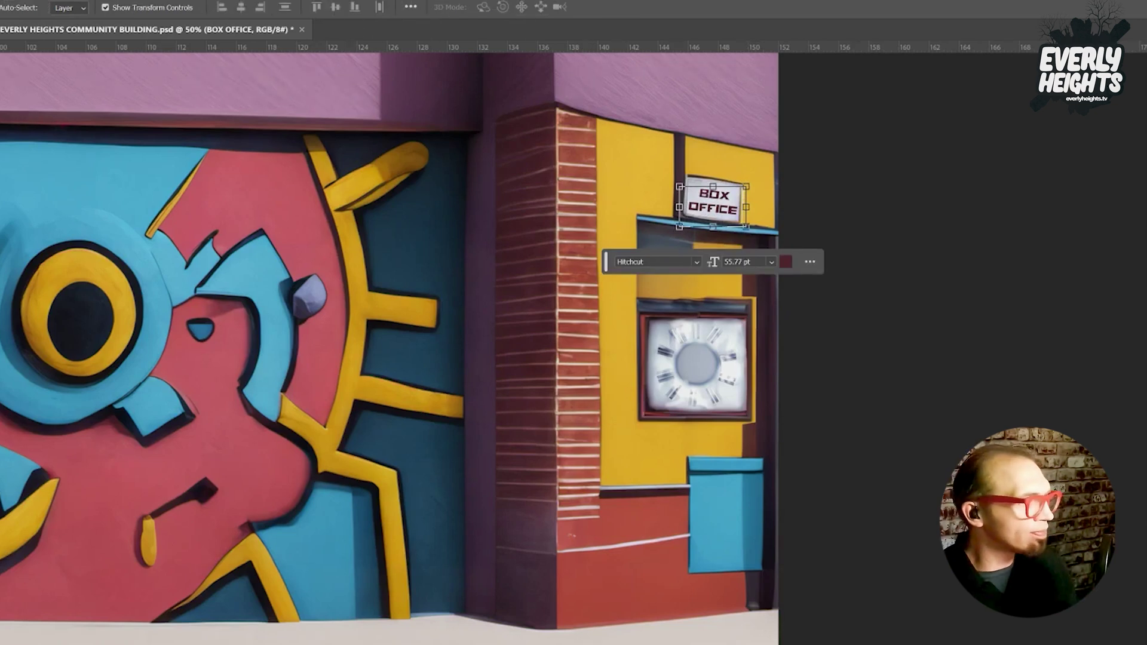
# Nudge the BOX OFFICE lettering up about 3 px with Free Transform.
pyautogui.press('l')
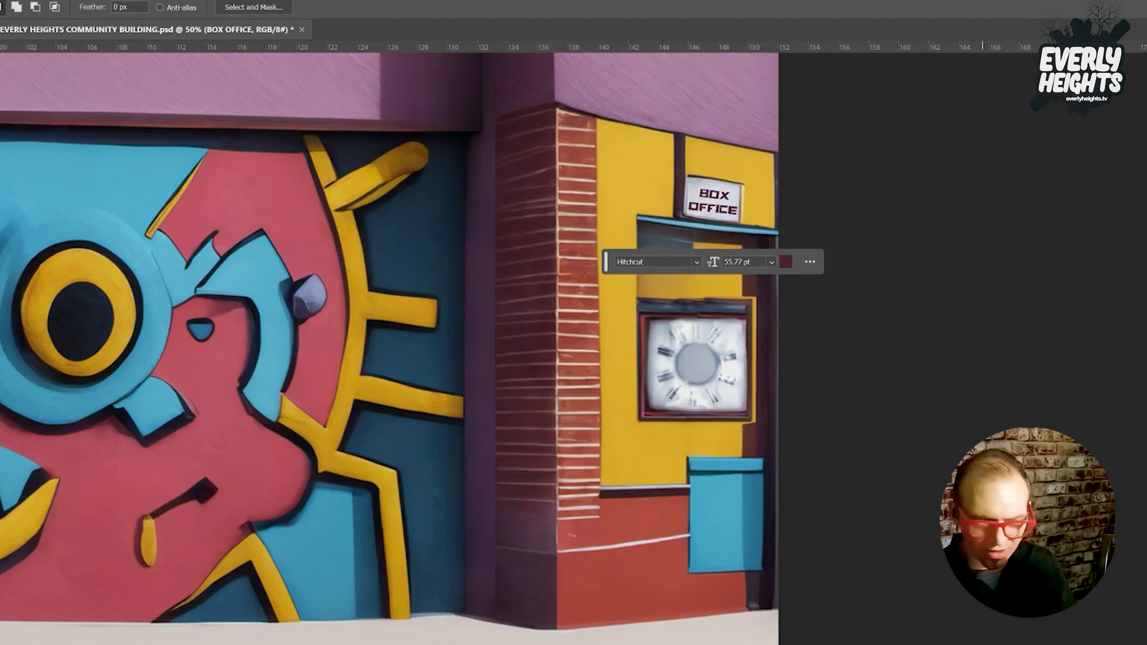
pyautogui.hotkey('ctrl', 't')
pyautogui.press('Up')
pyautogui.press('Up')
pyautogui.press('Up')
pyautogui.press('Up')
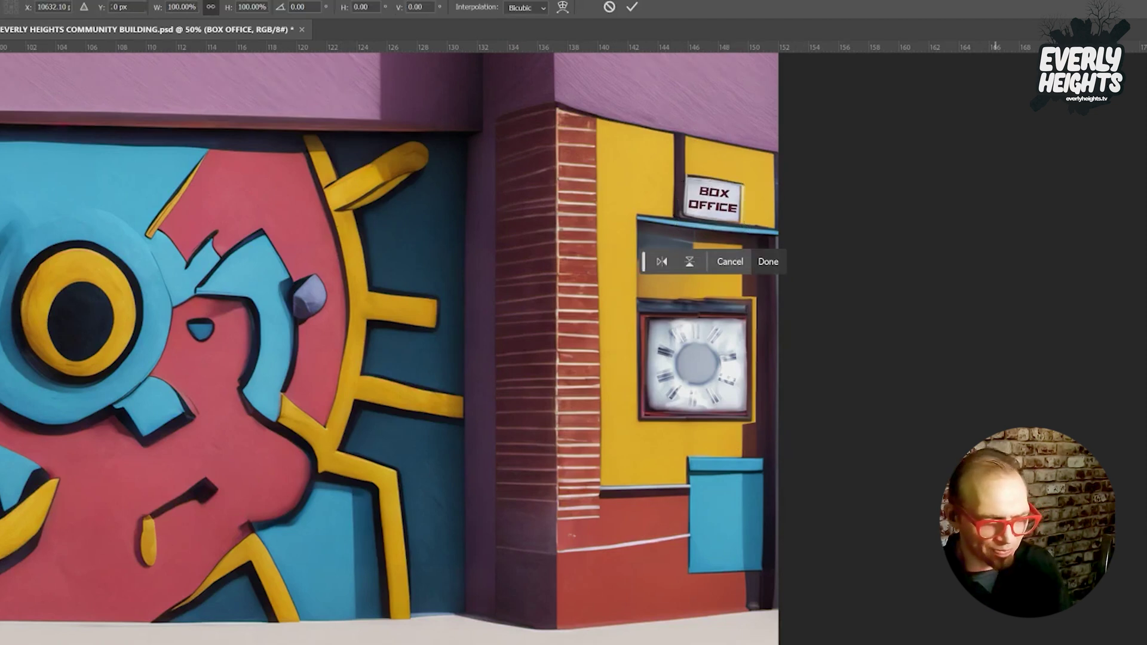
pyautogui.press('Return')
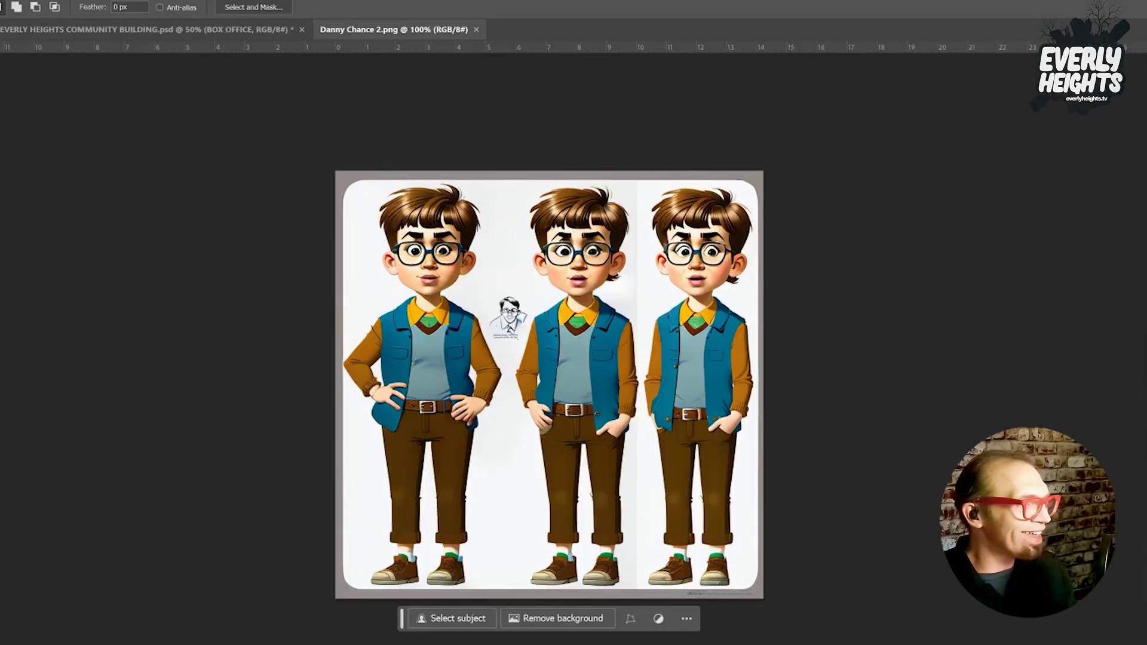
# Outline the characters in Danny Chance 2.png with the Polygonal Lasso, then return to the building mural.
pyautogui.press('w')
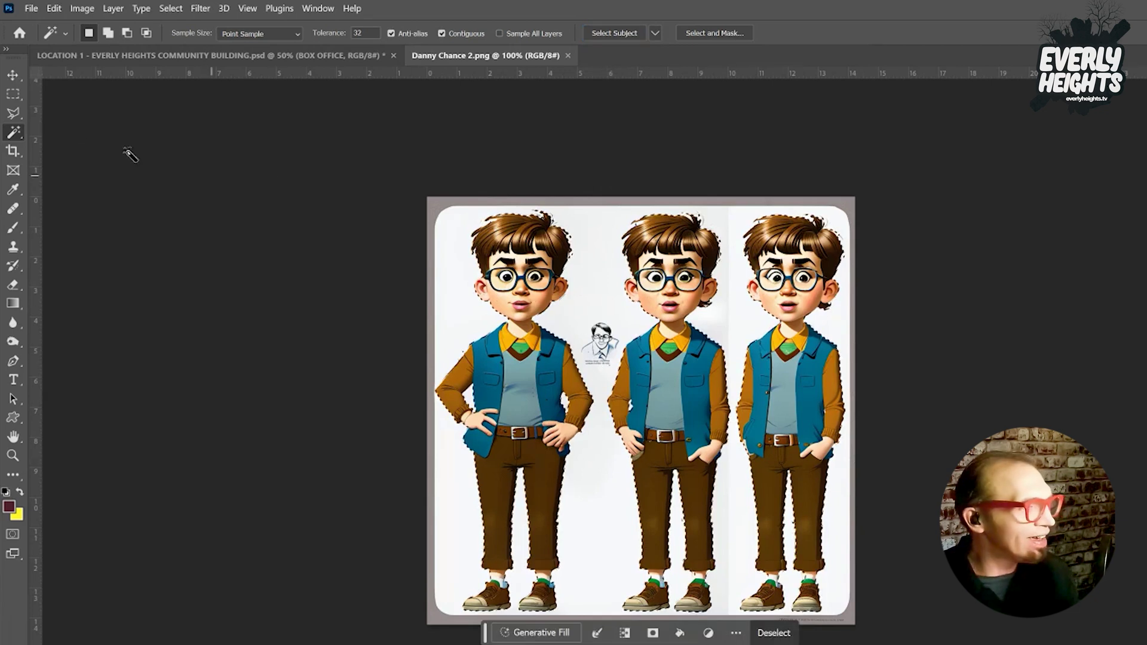
pyautogui.click(14, 113)
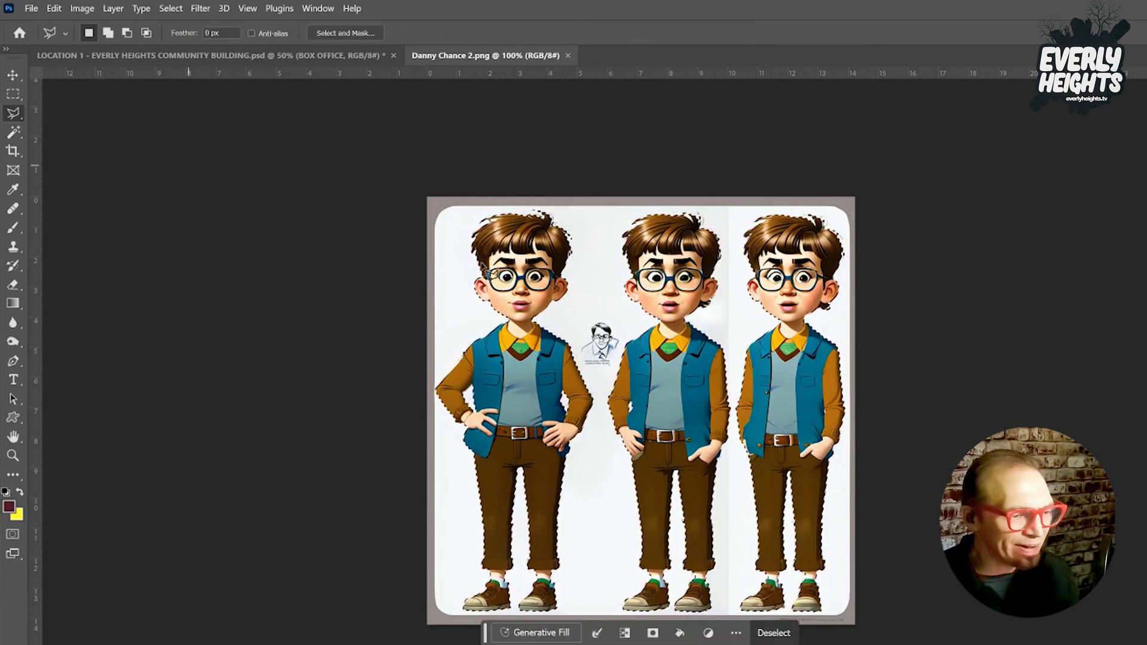
pyautogui.click(602, 199)
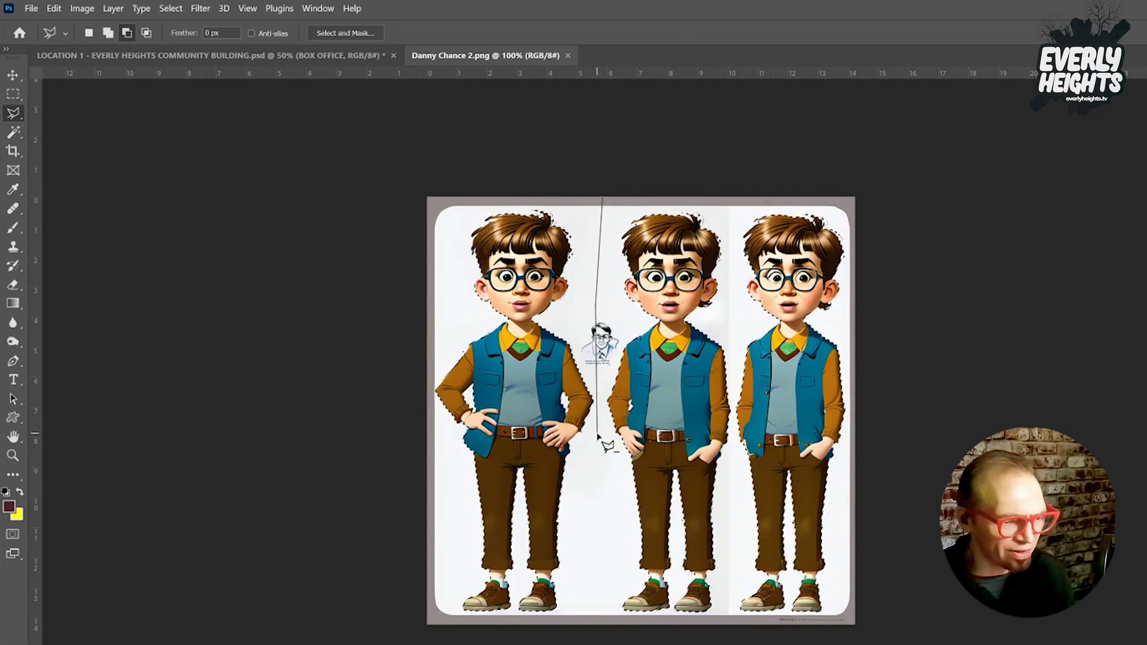
pyautogui.click(580, 628)
pyautogui.click(847, 644)
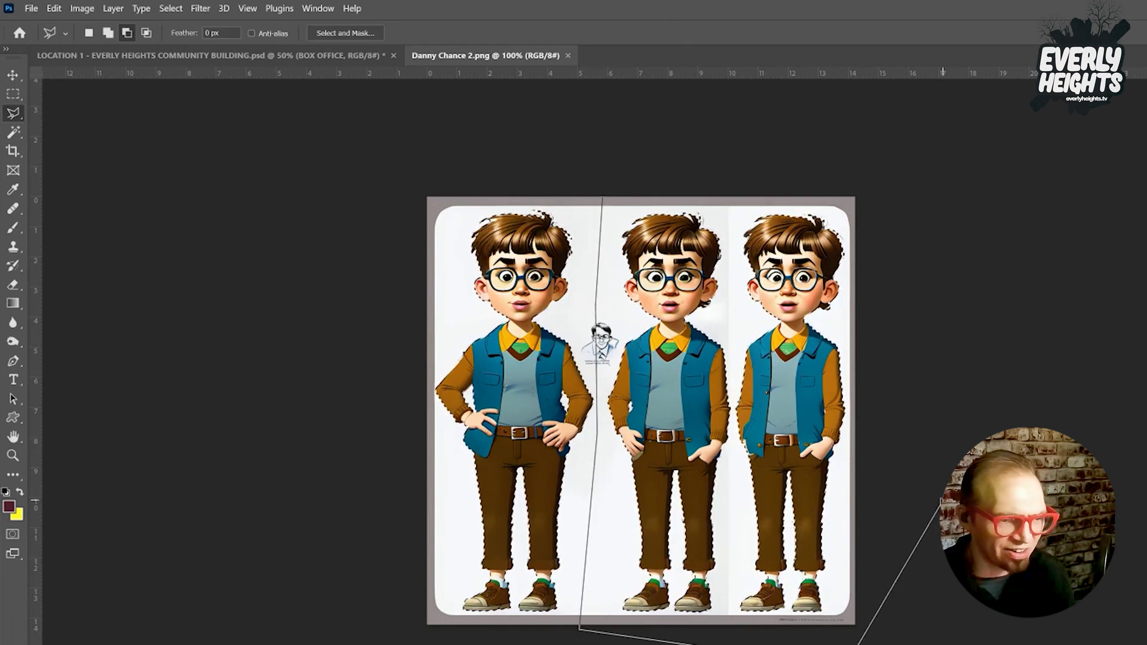
pyautogui.click(932, 491)
pyautogui.click(912, 187)
pyautogui.click(739, 140)
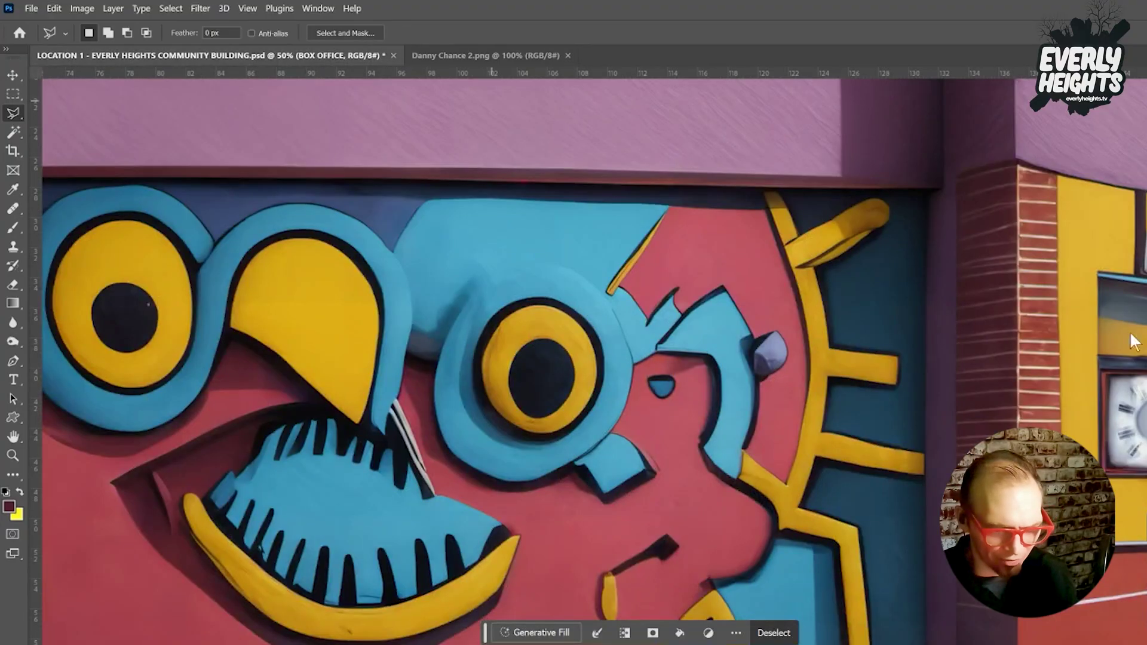
pyautogui.hotkey('ctrl', 'd')
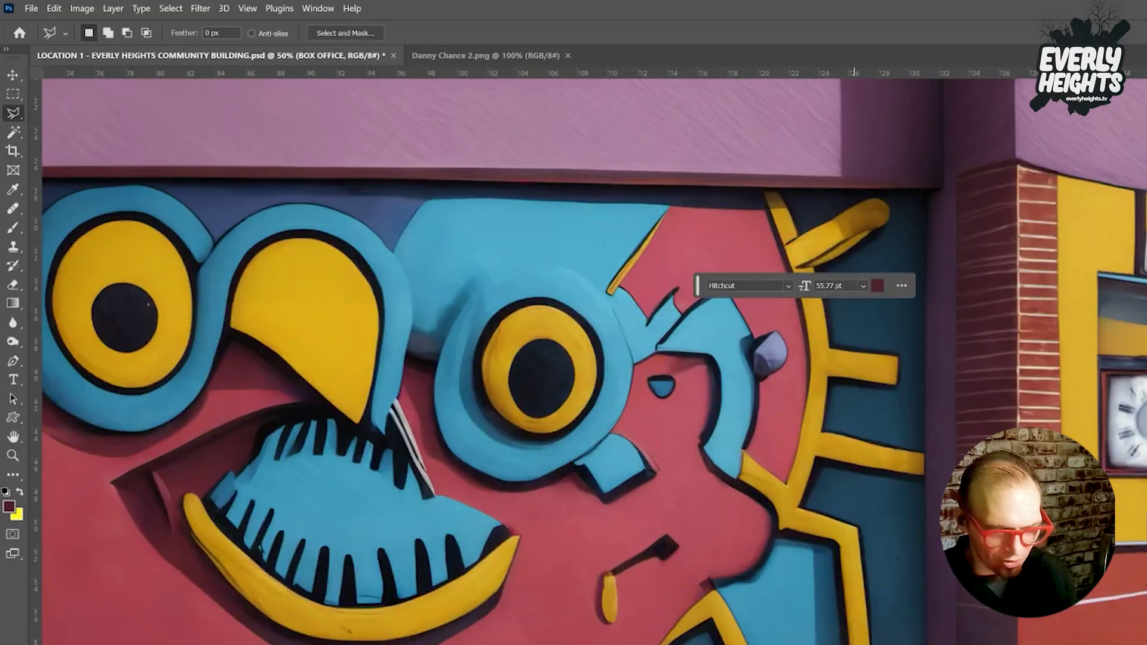
# Paste the cartoon boy into the mural and move him onto the blue sign.
pyautogui.scroll(-5, 777, 588)
pyautogui.hscroll(8, 777, 588)
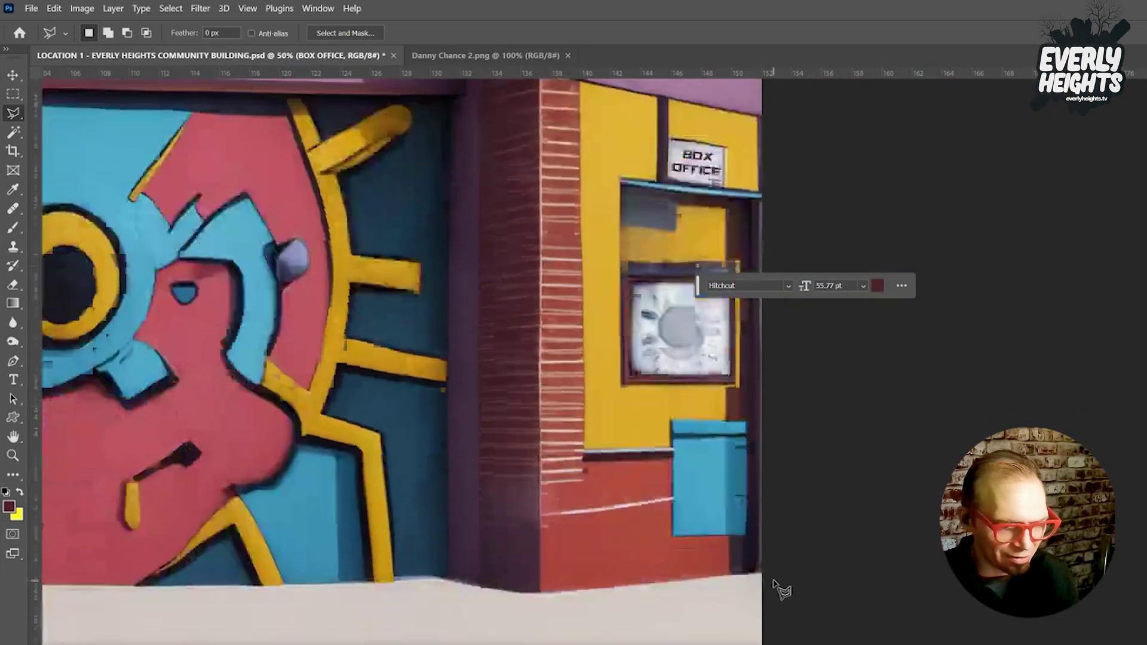
pyautogui.scroll(4, 775, 584)
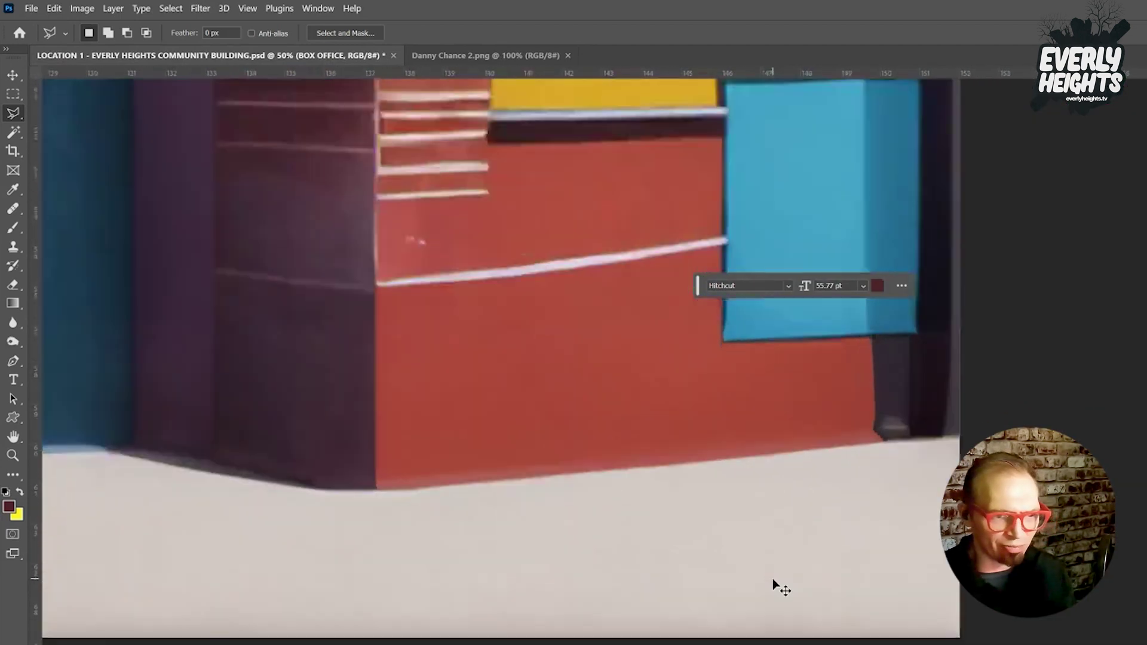
pyautogui.scroll(-4, 775, 584)
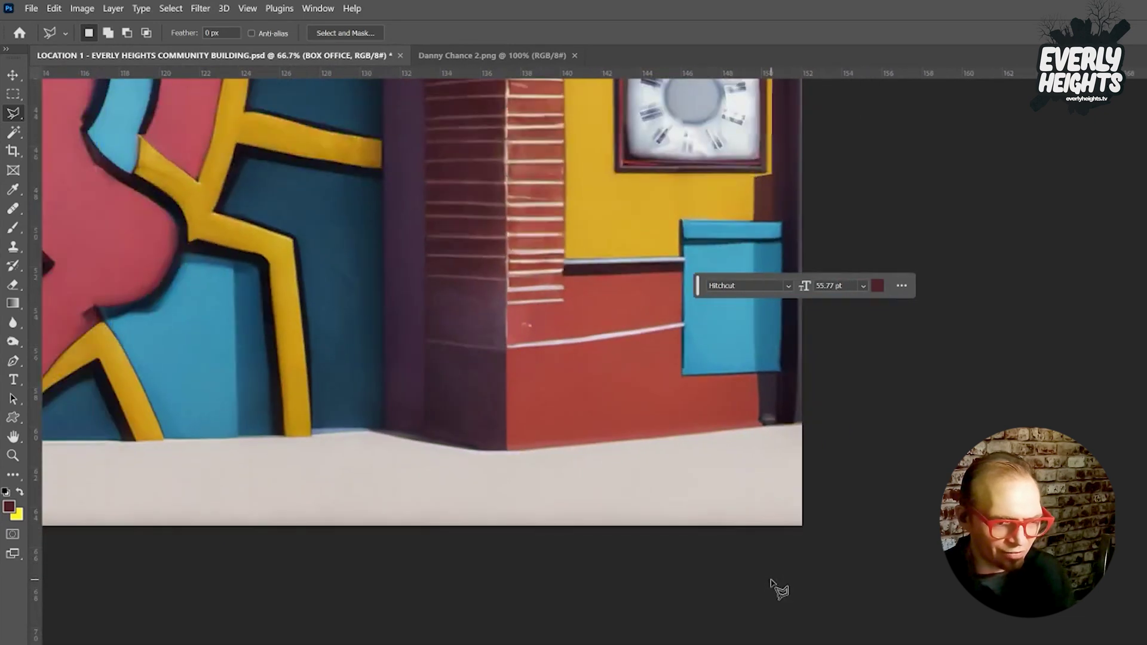
pyautogui.moveTo(696, 285); pyautogui.dragTo(953, 307)
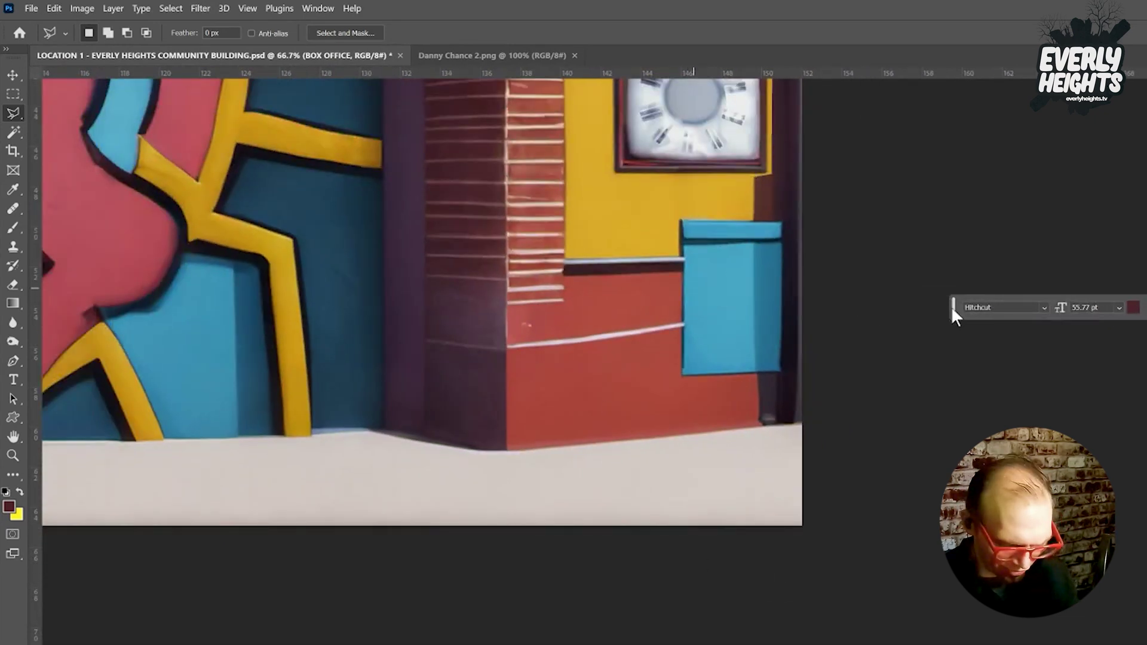
pyautogui.hotkey('ctrl', 'v')
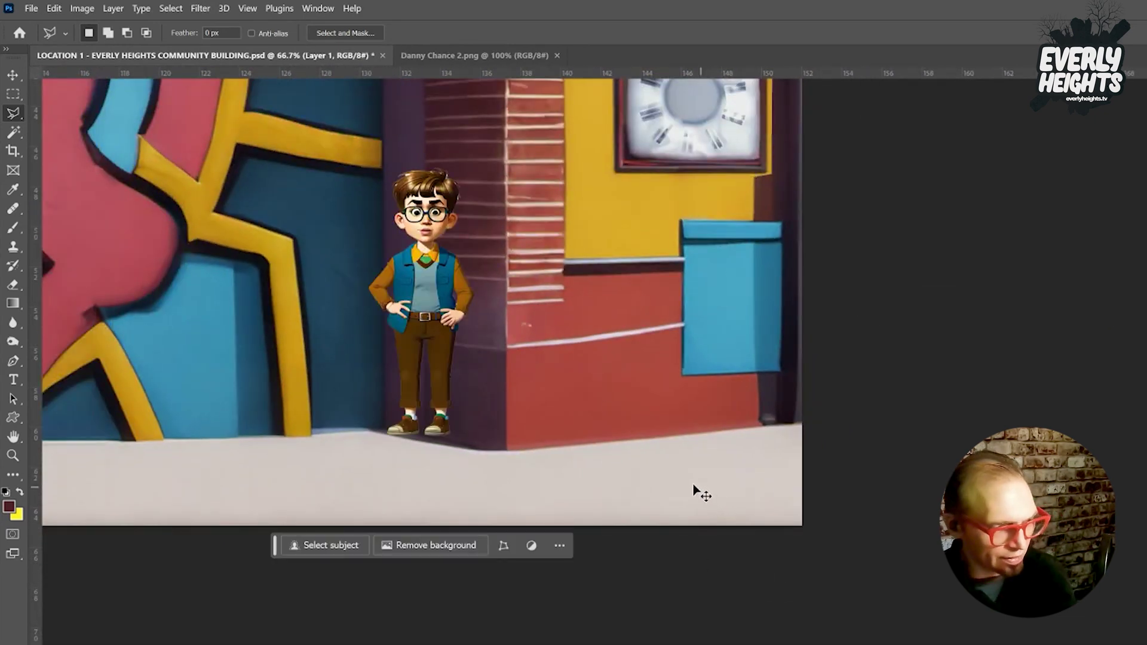
pyautogui.hotkey('ctrl', 't')
pyautogui.moveTo(453, 332); pyautogui.dragTo(762, 413)
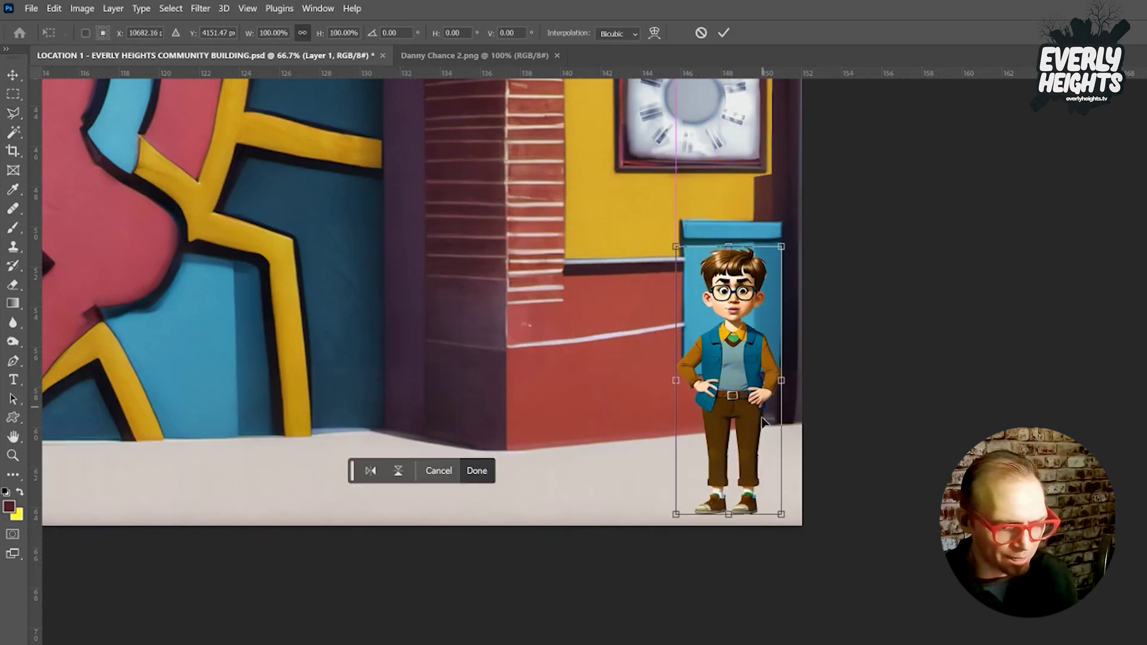
# Enlarge the boy to about 124%, commit the transform, and hide his layer.
pyautogui.moveTo(783, 515); pyautogui.dragTo(761, 467)
pyautogui.moveTo(681, 383); pyautogui.dragTo(694, 381)
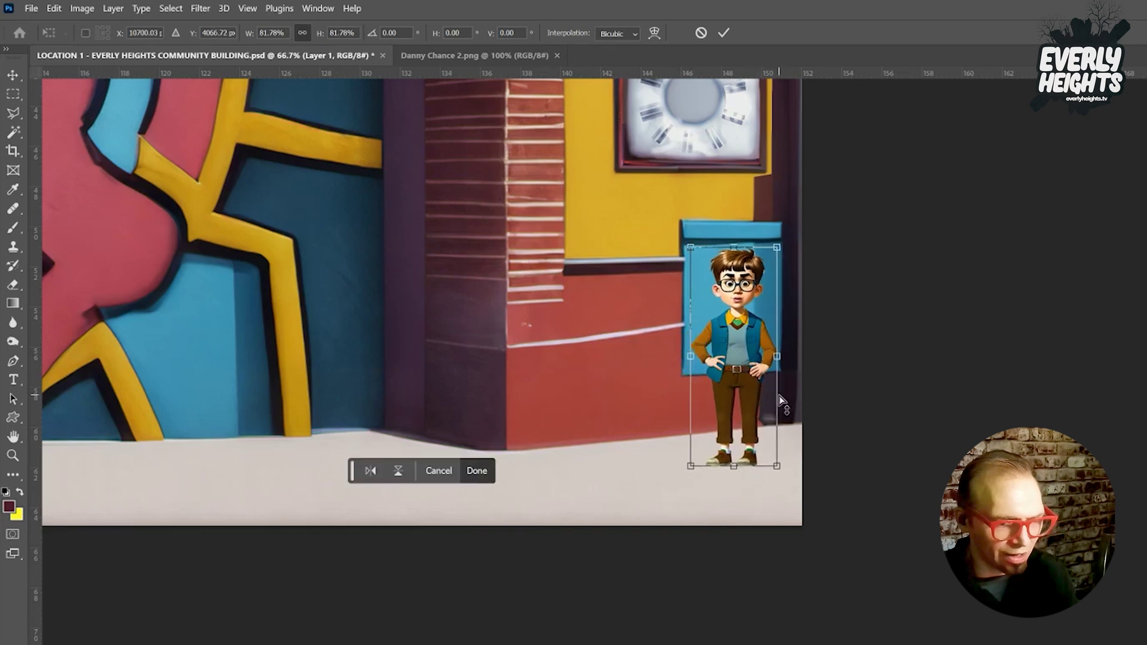
pyautogui.hotkey('ctrl', 'z')
pyautogui.hotkey('ctrl', 'z')
pyautogui.moveTo(778, 516); pyautogui.dragTo(807, 578)
pyautogui.moveTo(752, 461); pyautogui.dragTo(737, 467)
pyautogui.press('Return')
pyautogui.press('l')
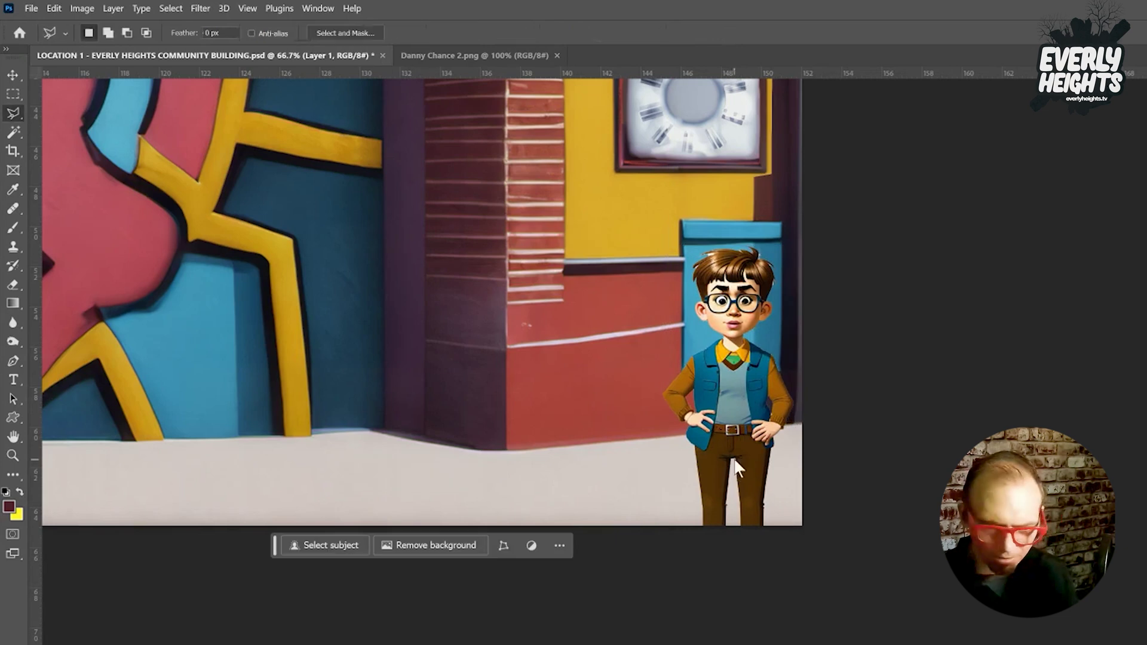
pyautogui.hotkey('ctrl', ',')
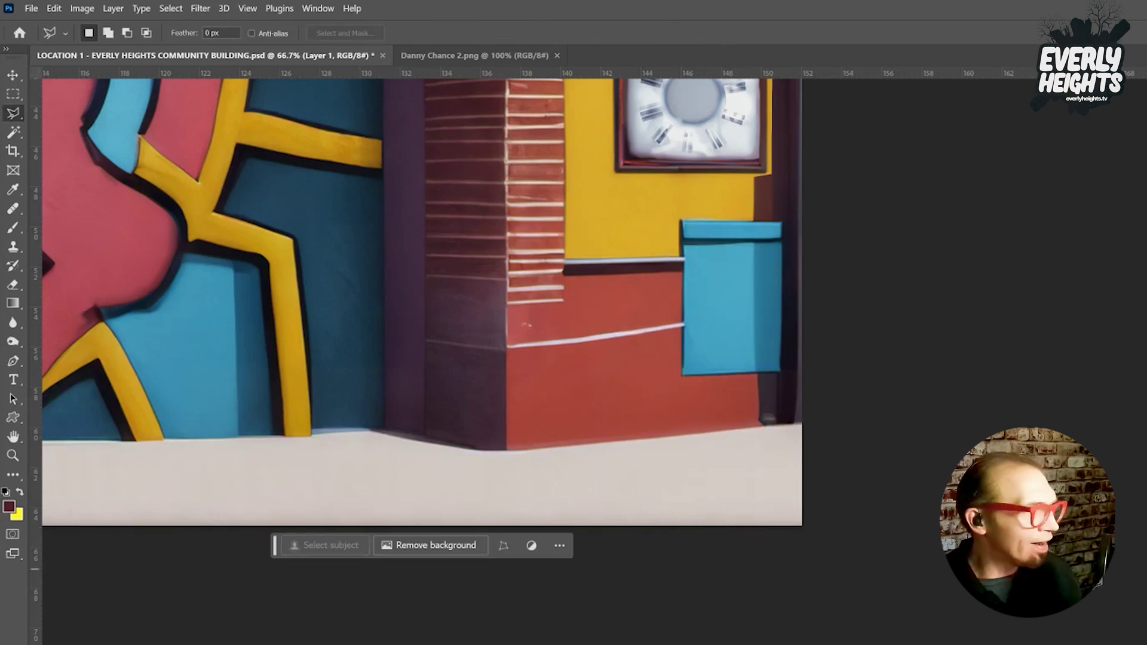
# Select the blue box with the Polygonal Lasso and paste the boy masked to its shape.
pyautogui.click(684, 242)
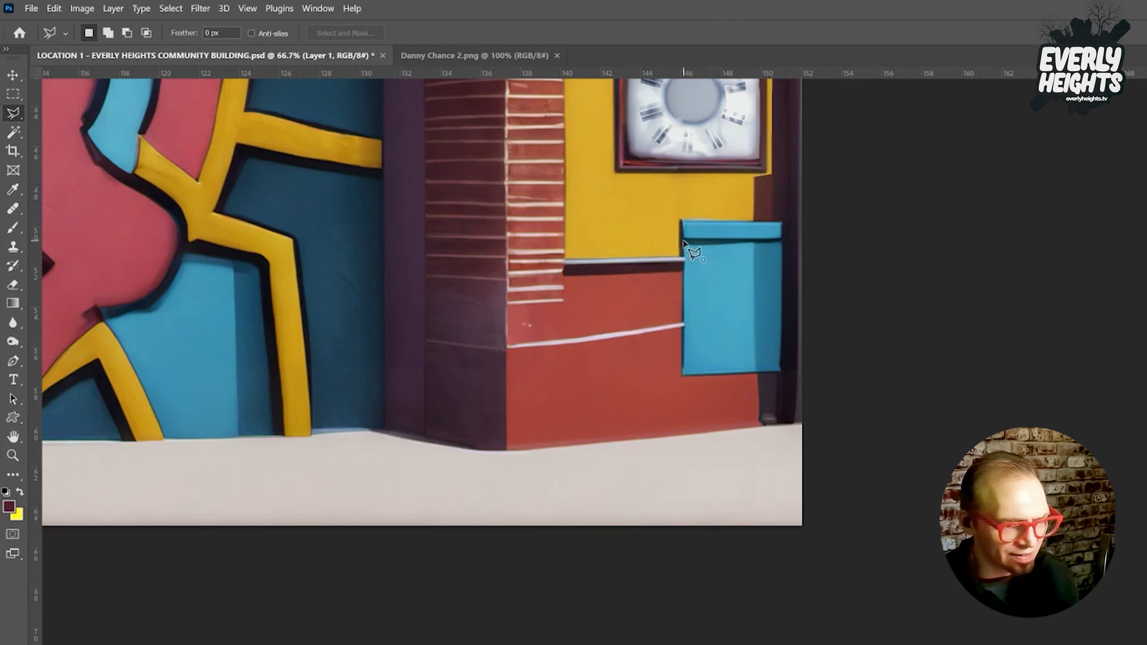
pyautogui.click(684, 377)
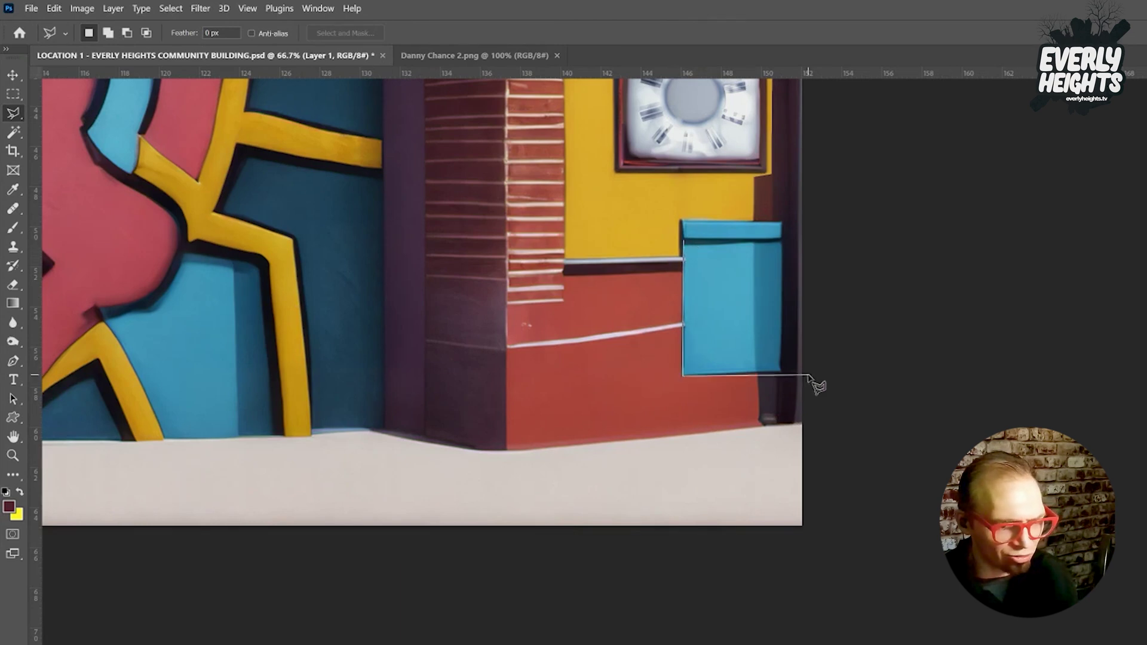
pyautogui.click(781, 373)
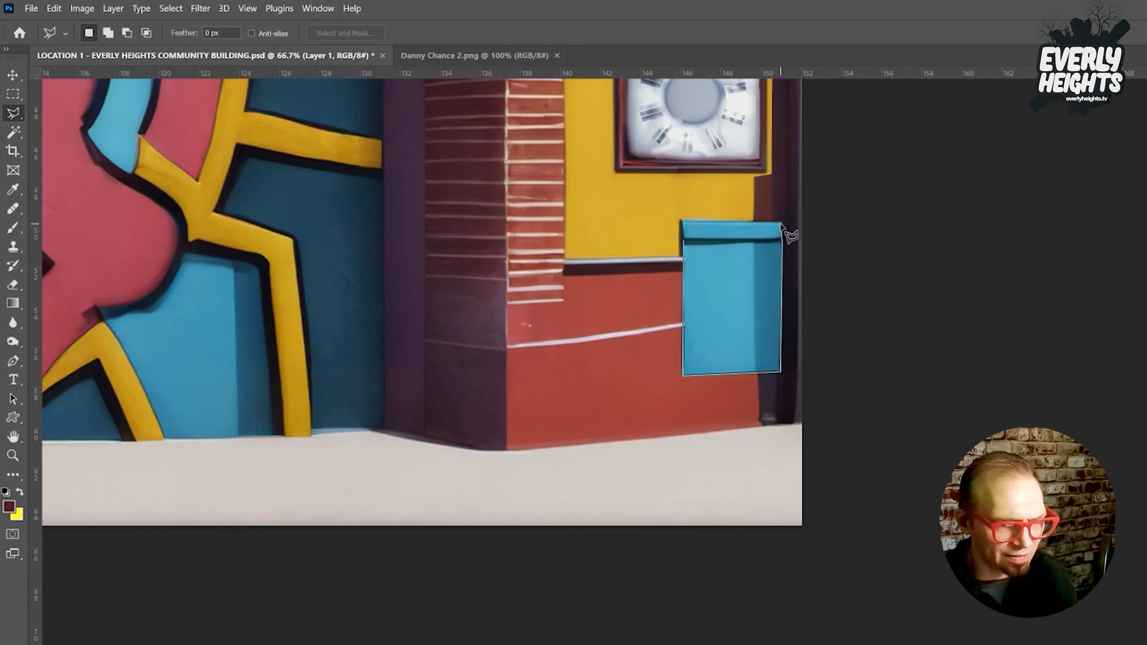
pyautogui.click(782, 223)
pyautogui.click(704, 194)
pyautogui.click(637, 210)
pyautogui.doubleClick(651, 263)
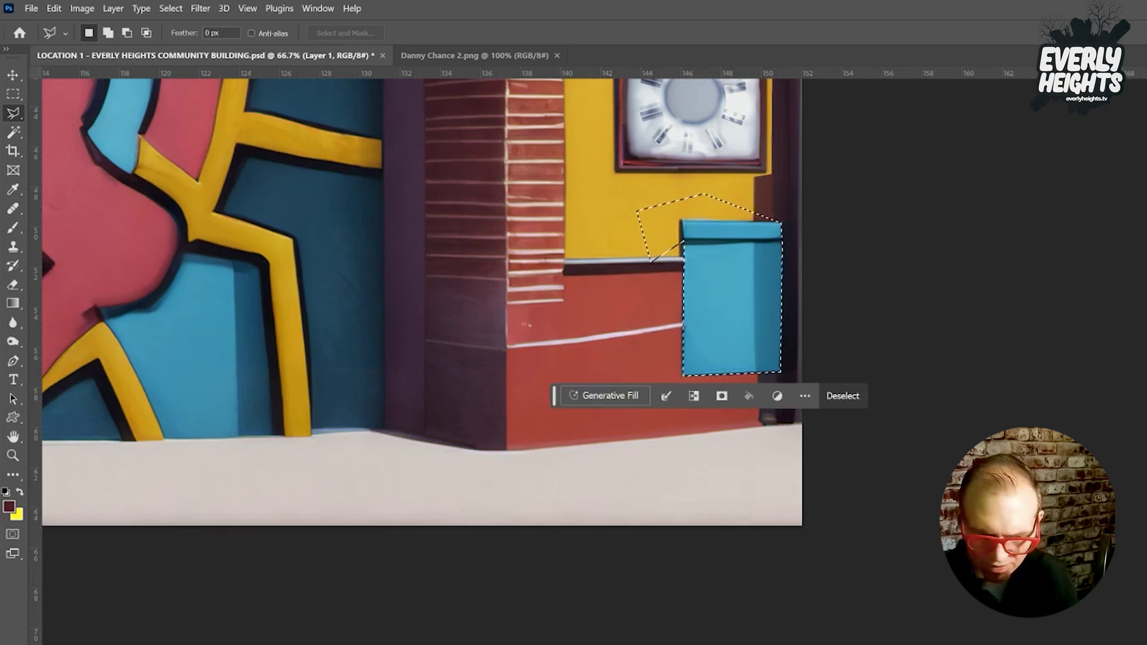
pyautogui.hotkey('ctrl', 'v')
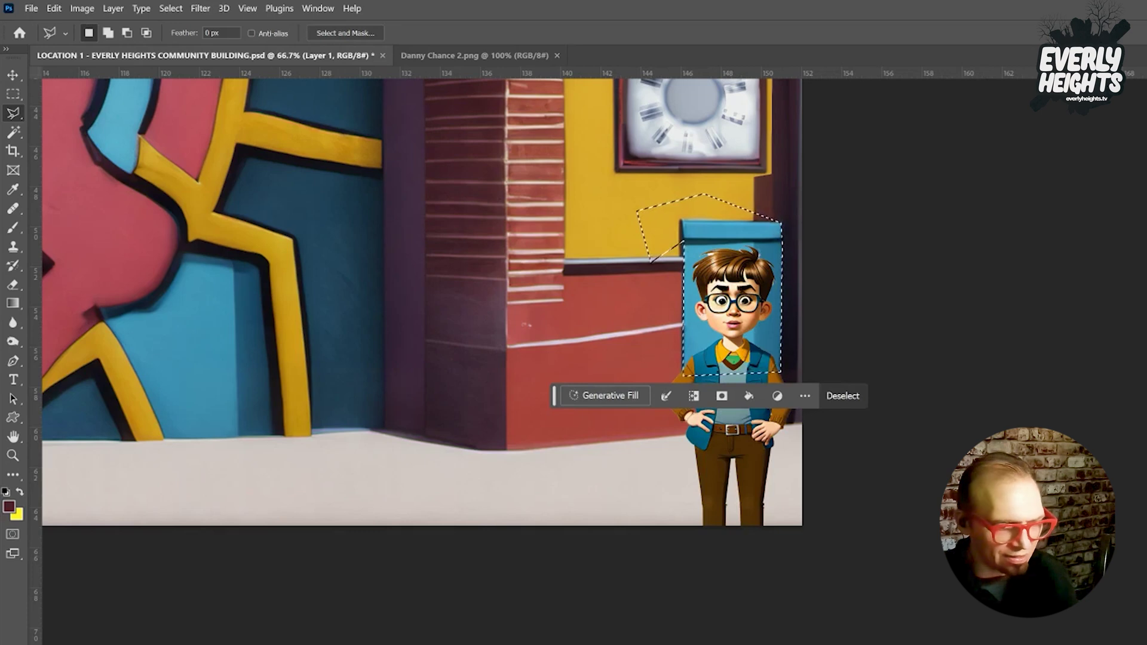
pyautogui.click(721, 396)
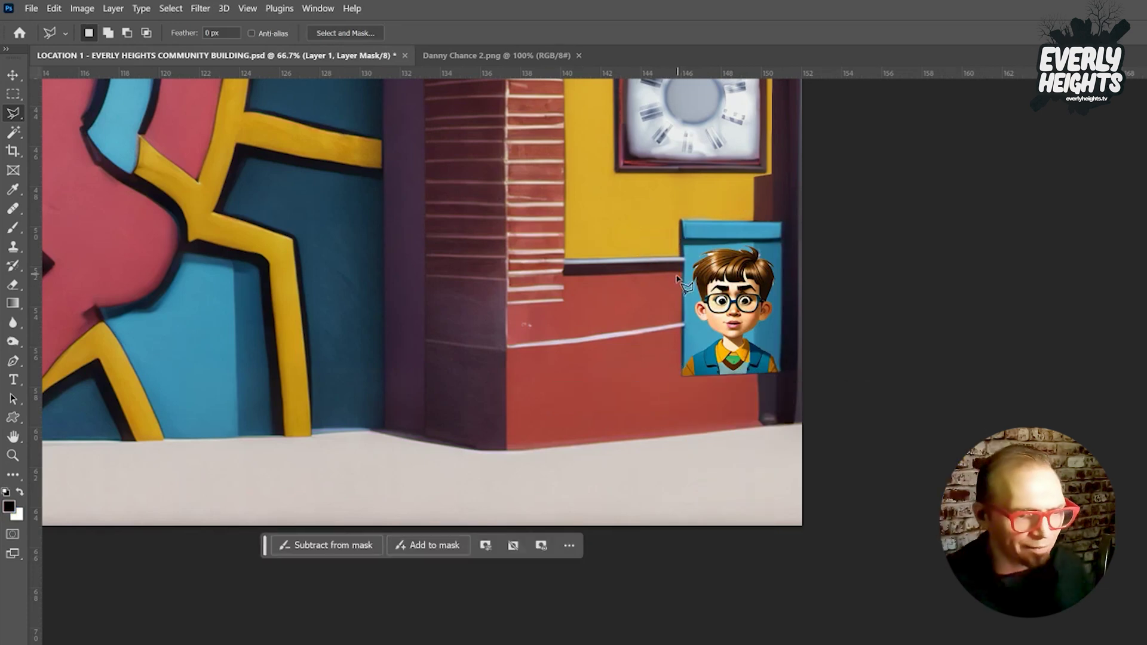
# Zoom to 200% and draw a text box across the poster's lower part.
pyautogui.click(19, 376)
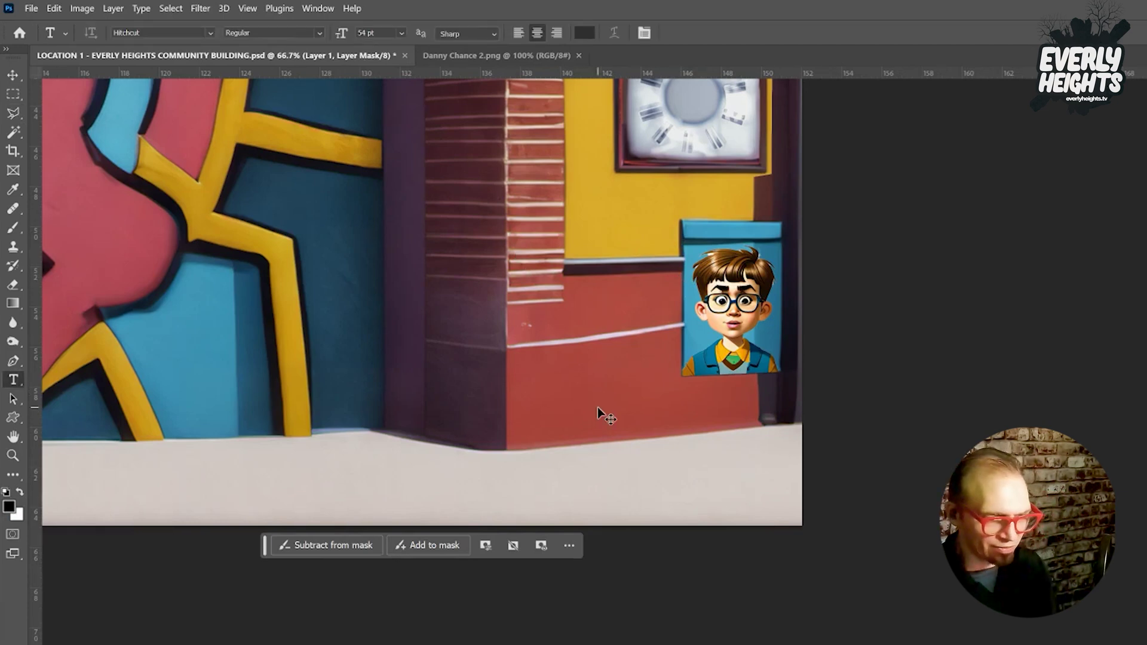
pyautogui.hotkey('ctrl', '+')
pyautogui.hotkey('ctrl', '+')
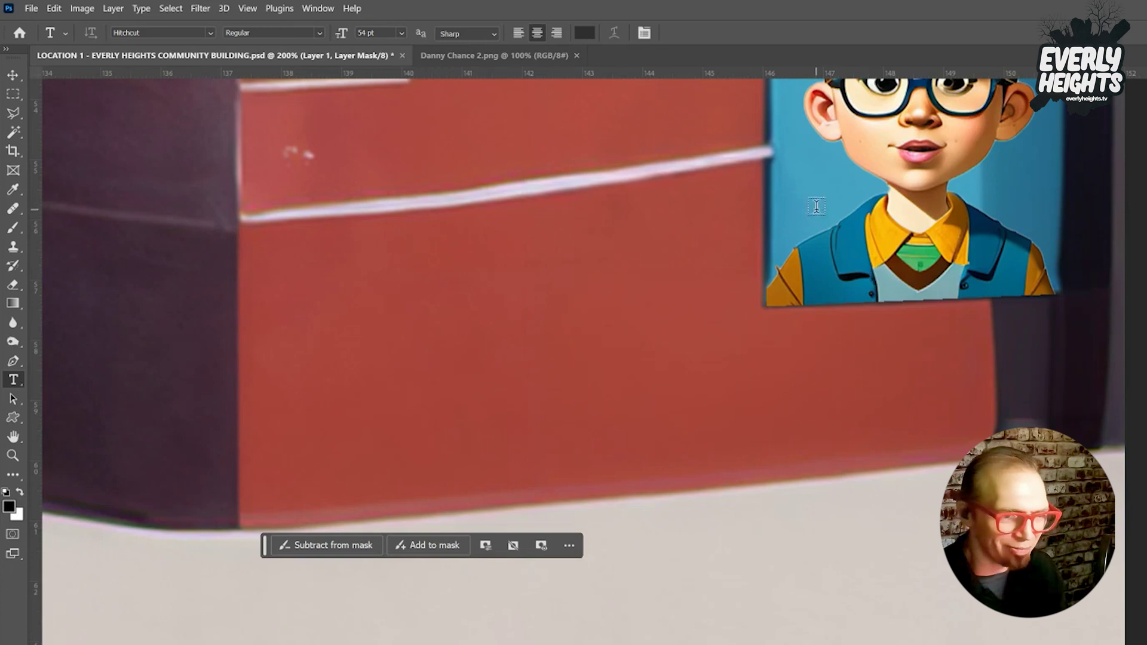
pyautogui.moveTo(795, 200); pyautogui.dragTo(1044, 278)
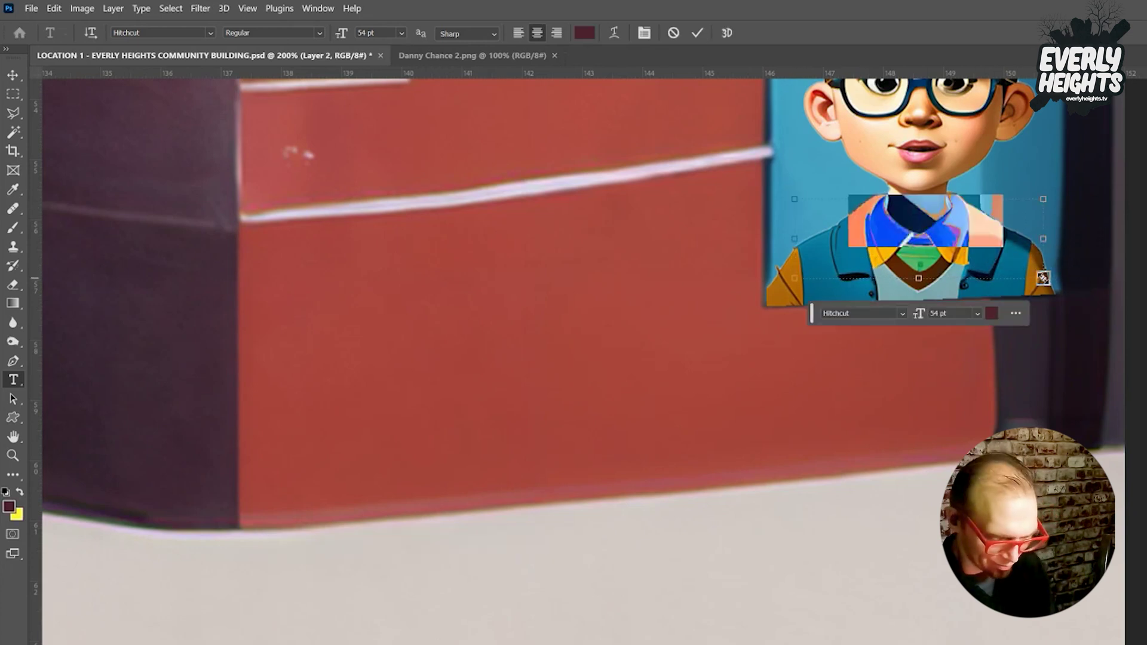
# Type the character's name as the poster title and size it to 28 pt.
pyautogui.write('Danny C')
pyautogui.press('BackSpace')
pyautogui.press('BackSpace')
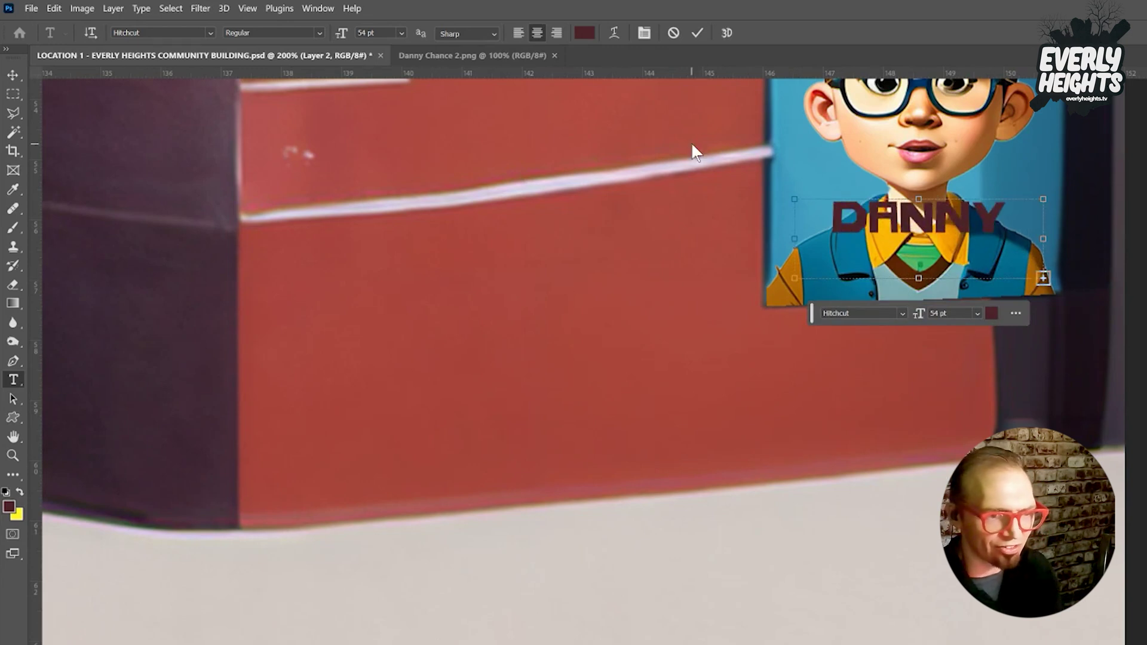
pyautogui.hotkey('ctrl', 'a')
pyautogui.moveTo(344, 35)
pyautogui.mouseDown()
pyautogui.moveTo(303, 44)
pyautogui.moveTo(329, 37)
pyautogui.mouseUp()
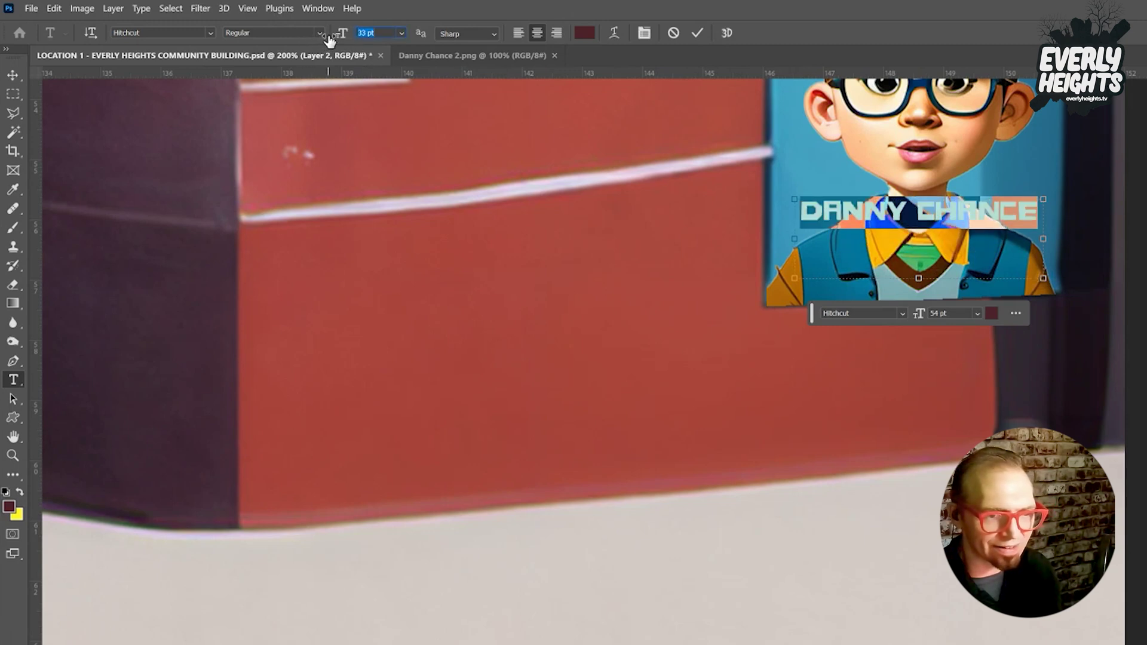
pyautogui.click(1035, 212)
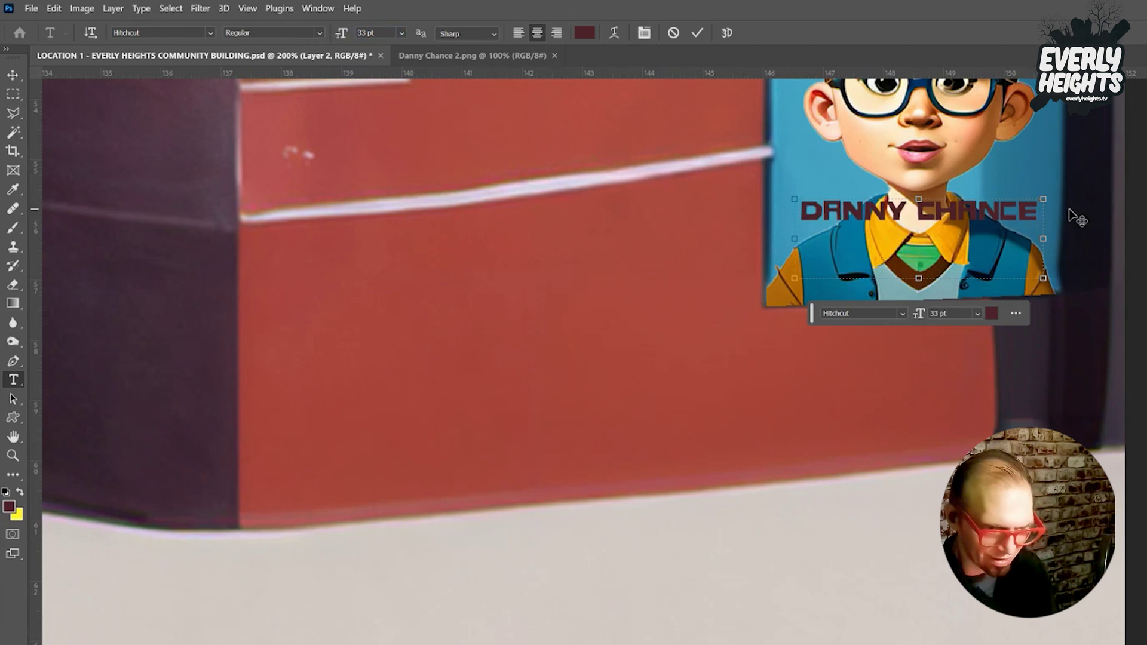
# Add an 'in conversations' subtitle line and a guest's name, extending the text box down.
pyautogui.write('in covner')
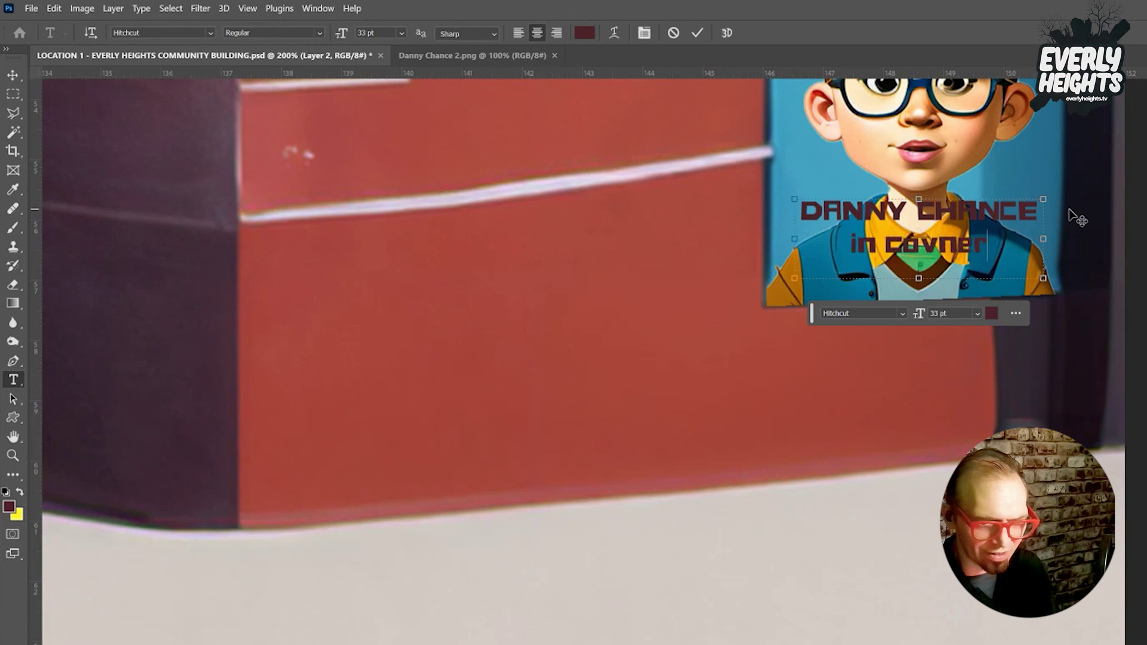
pyautogui.press('BackSpace')
pyautogui.press('BackSpace')
pyautogui.press('BackSpace')
pyautogui.press('BackSpace')
pyautogui.write('n')
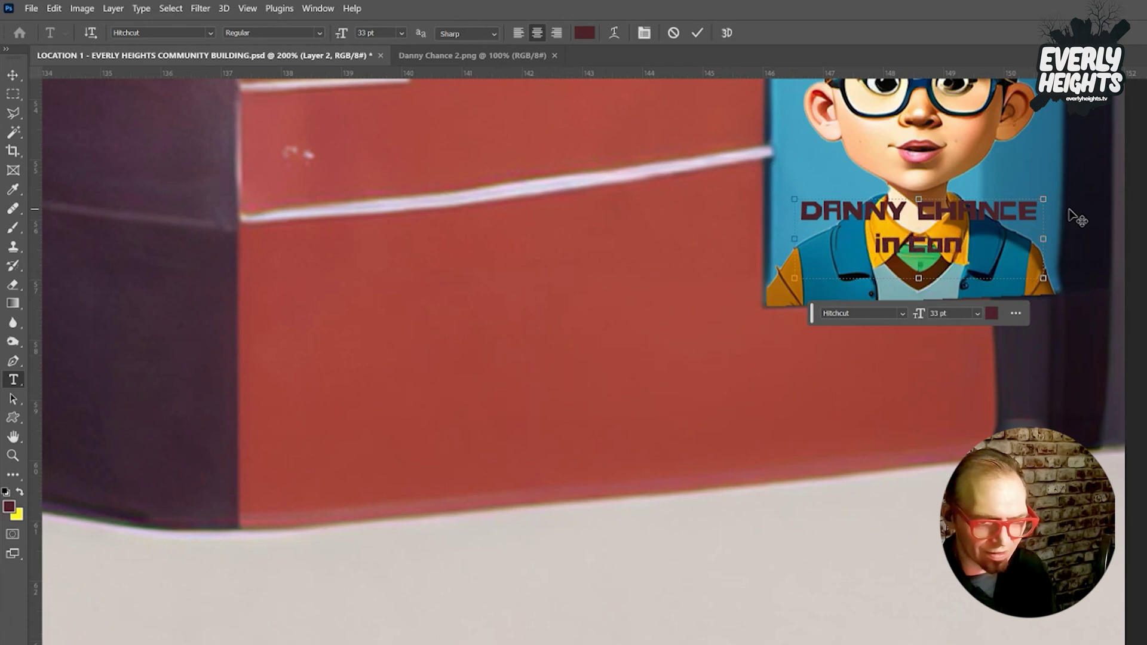
pyautogui.write('versations')
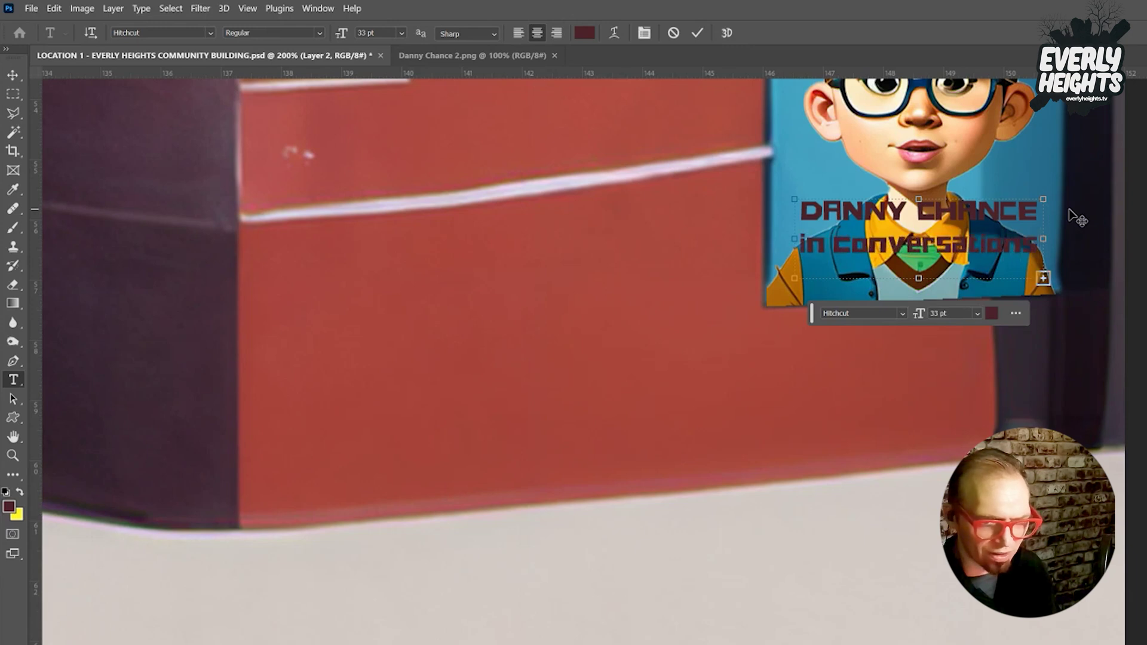
pyautogui.moveTo(918, 278); pyautogui.dragTo(918, 439)
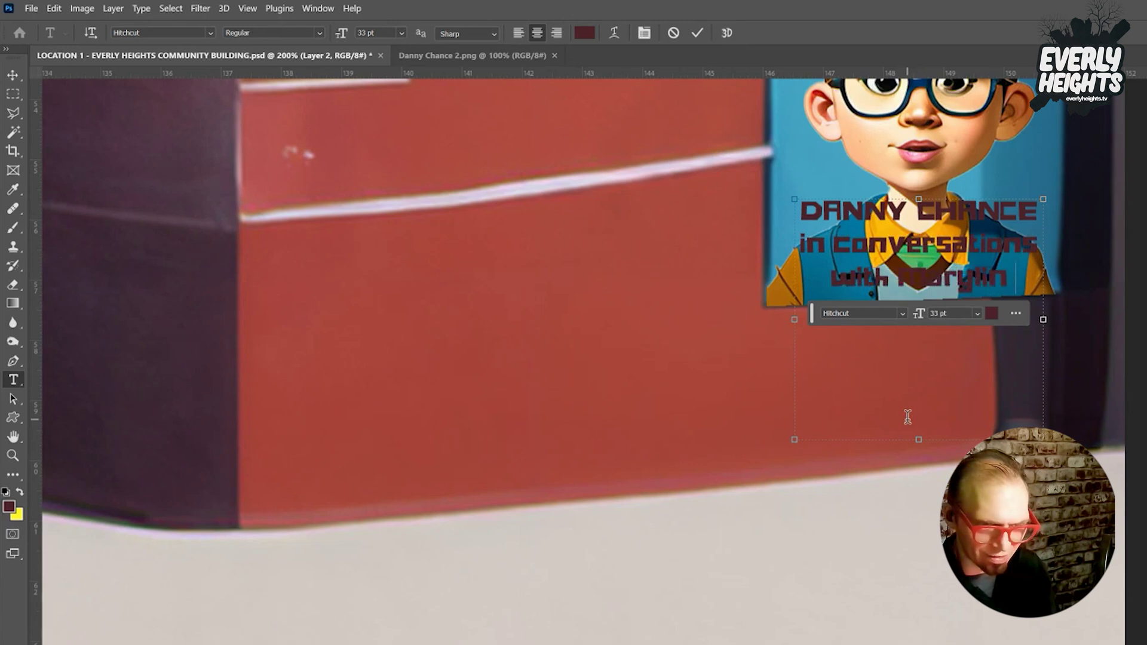
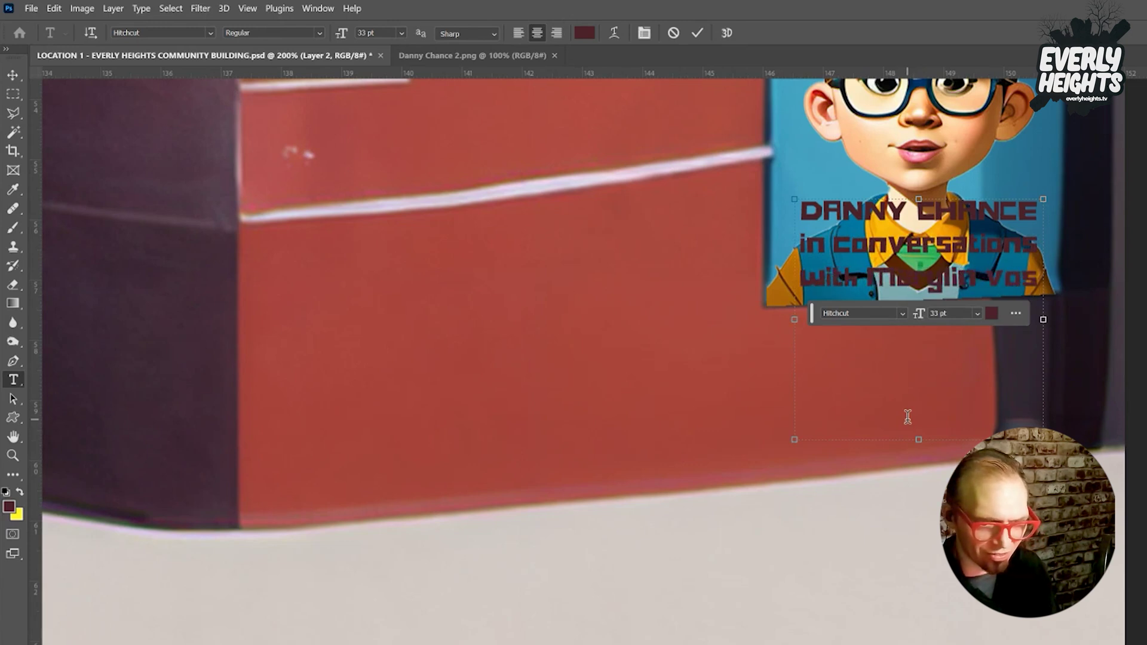
# Set the caption to 26 pt with the subtitle lines reduced to 20 pt.
pyautogui.hotkey('ctrl', 'a')
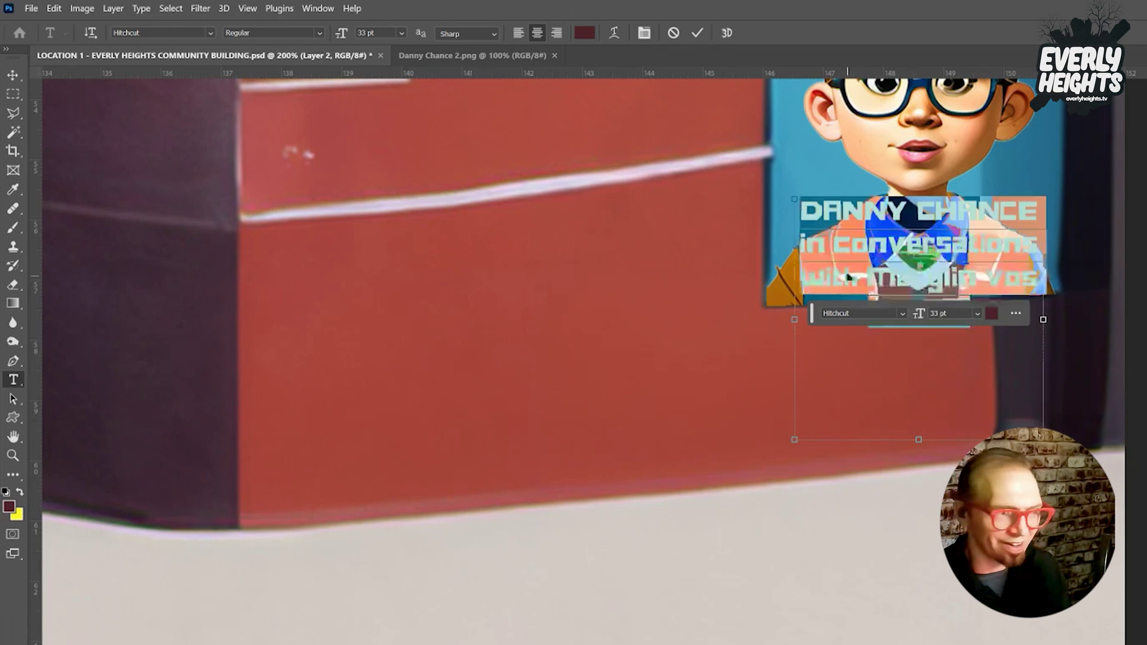
pyautogui.moveTo(345, 37); pyautogui.dragTo(347, 45)
pyautogui.moveTo(811, 241); pyautogui.dragTo(1034, 296)
pyautogui.moveTo(339, 33); pyautogui.dragTo(331, 35)
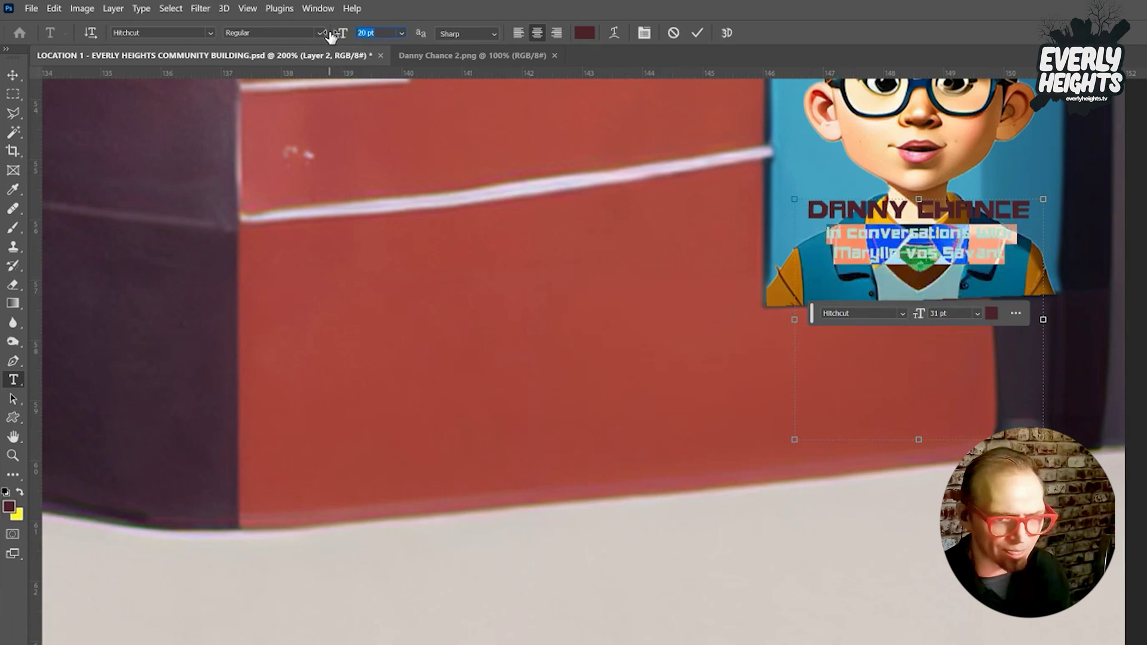
pyautogui.click(878, 218)
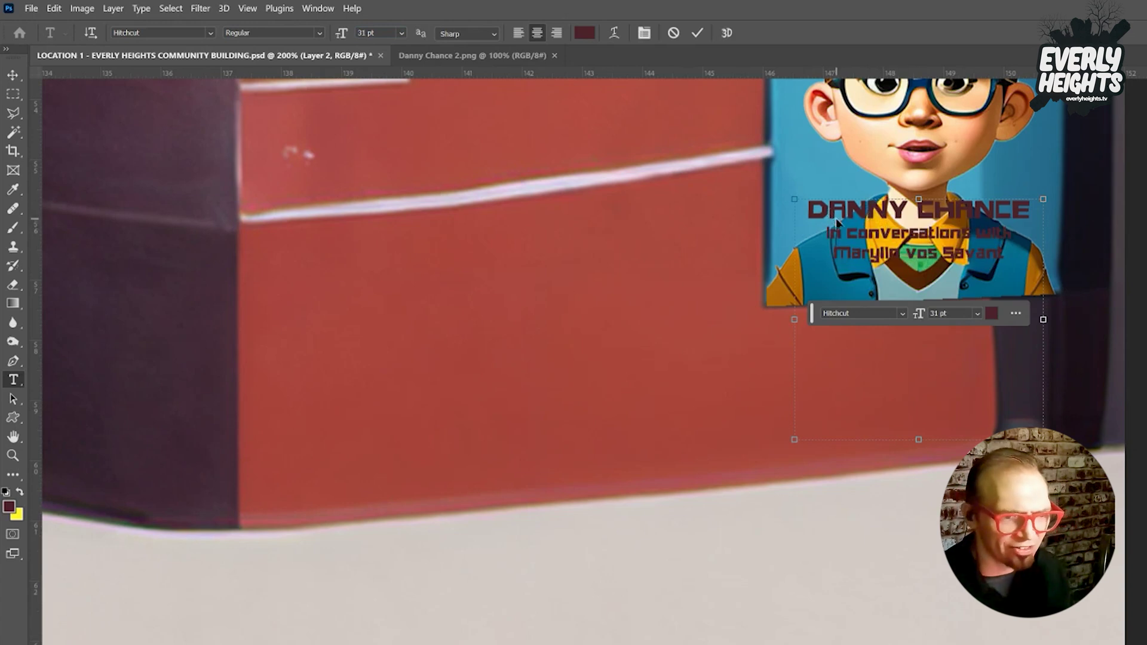
pyautogui.hotkey('ctrl', 'a')
pyautogui.click(209, 33)
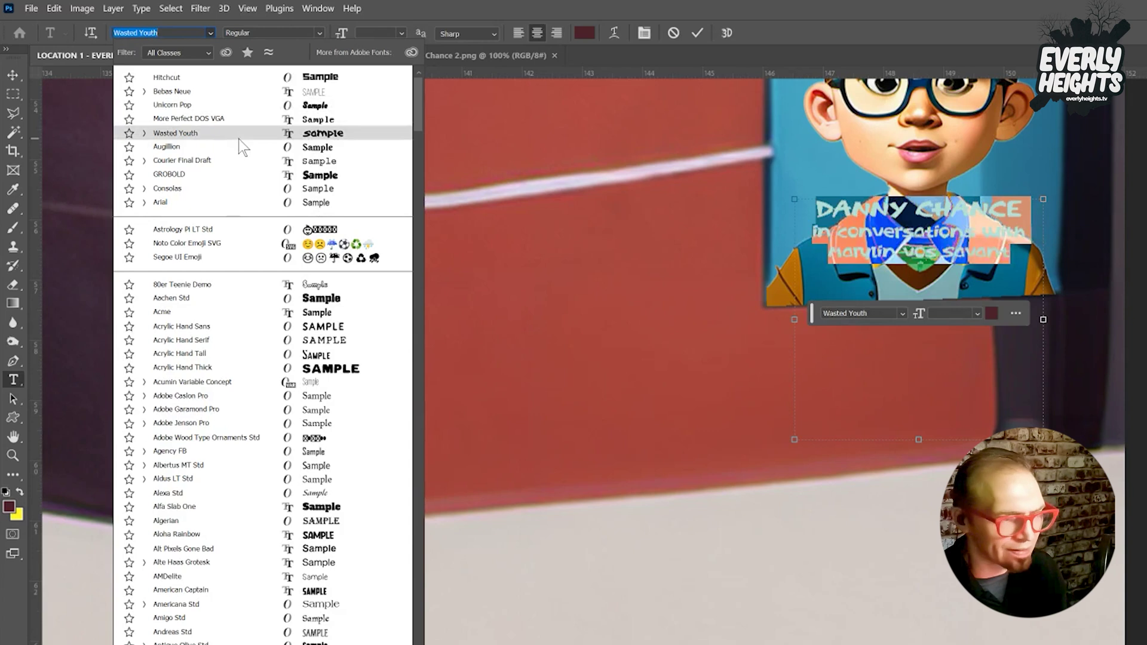
# Apply the Aachen Std font to the caption and change 'conversations' to 'conversation'.
pyautogui.click(274, 300)
pyautogui.click(890, 282)
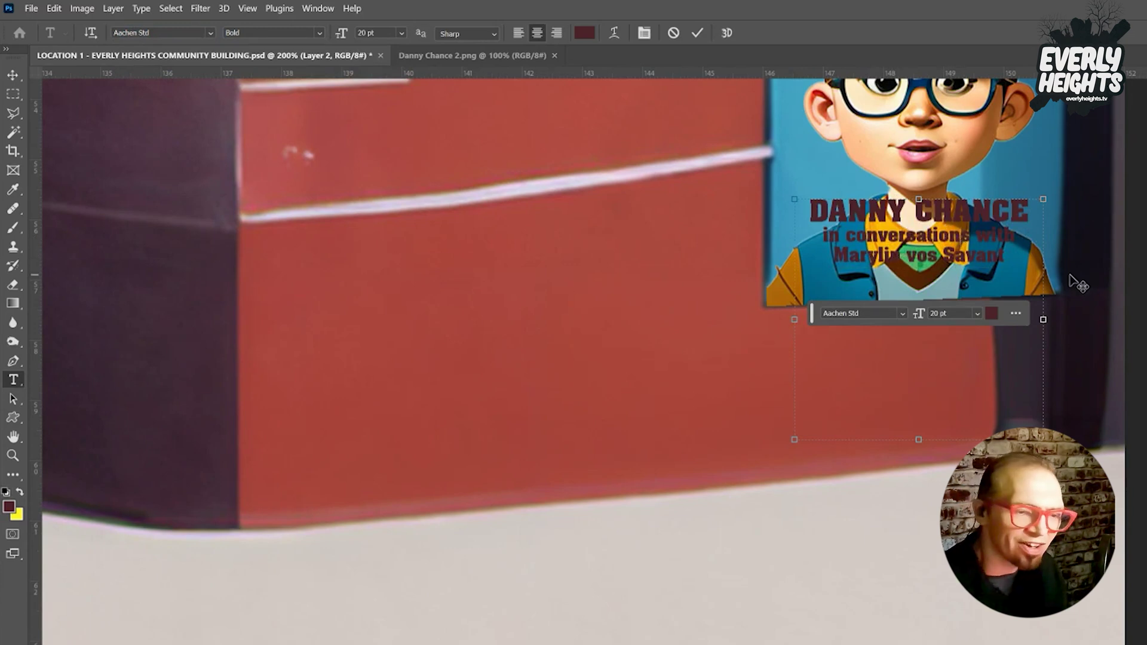
pyautogui.press('BackSpace')
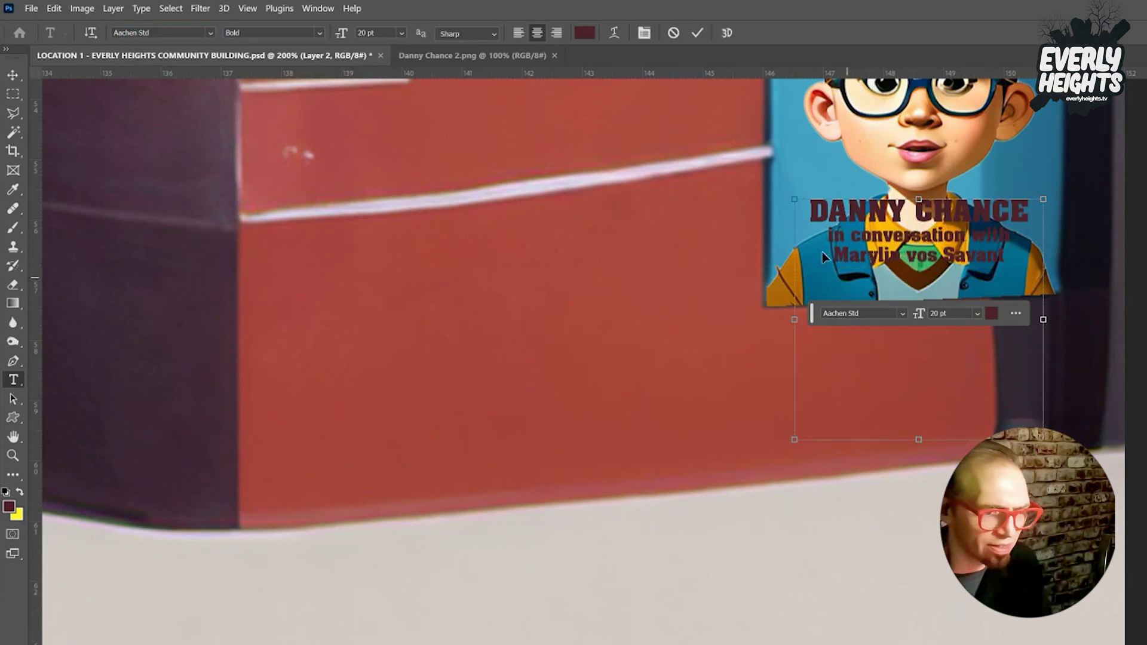
pyautogui.hotkey('ctrl', 'a')
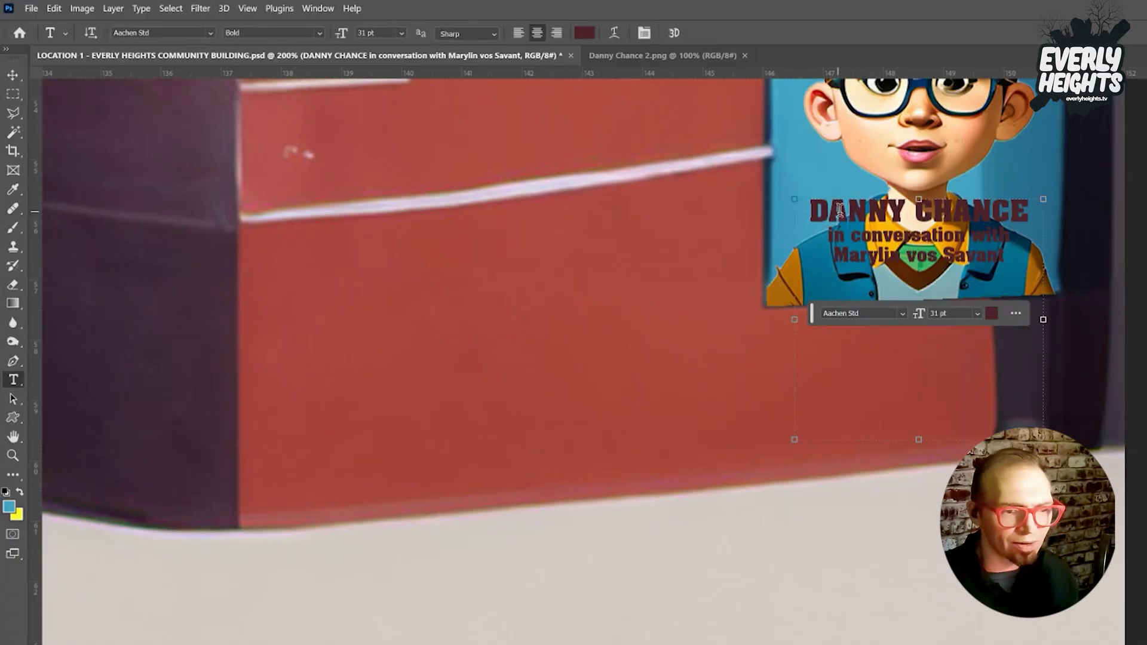
# Recolour the title to the poster's light blue, move it lower and tilt it slightly.
pyautogui.hotkey('ctrl', 'a')
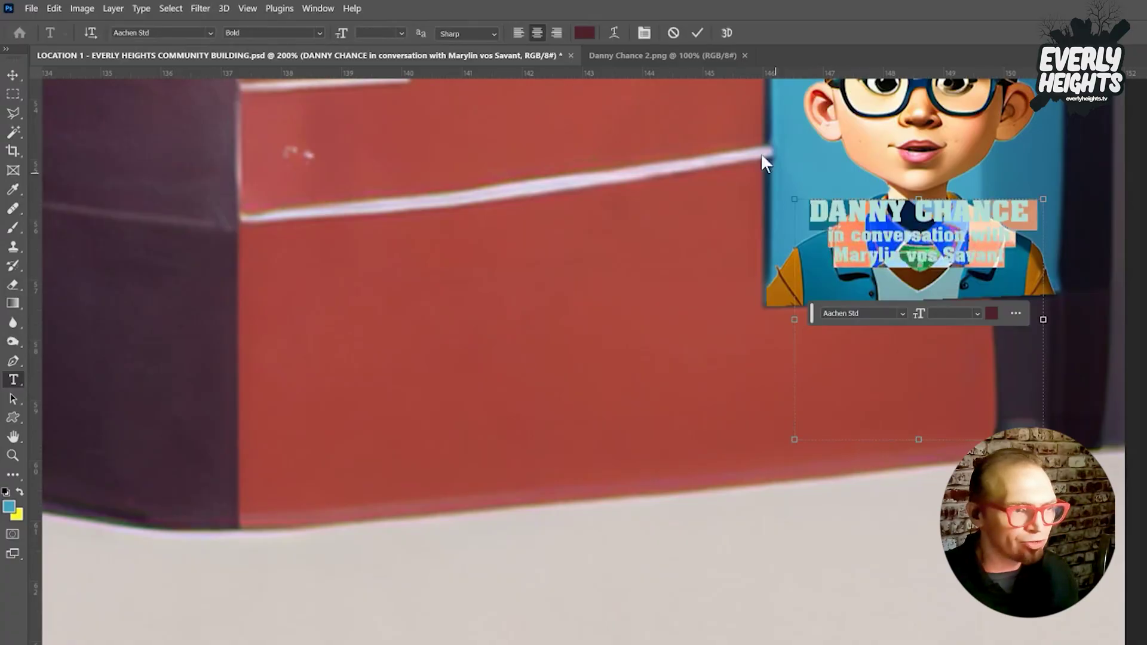
pyautogui.click(584, 33)
pyautogui.click(824, 159)
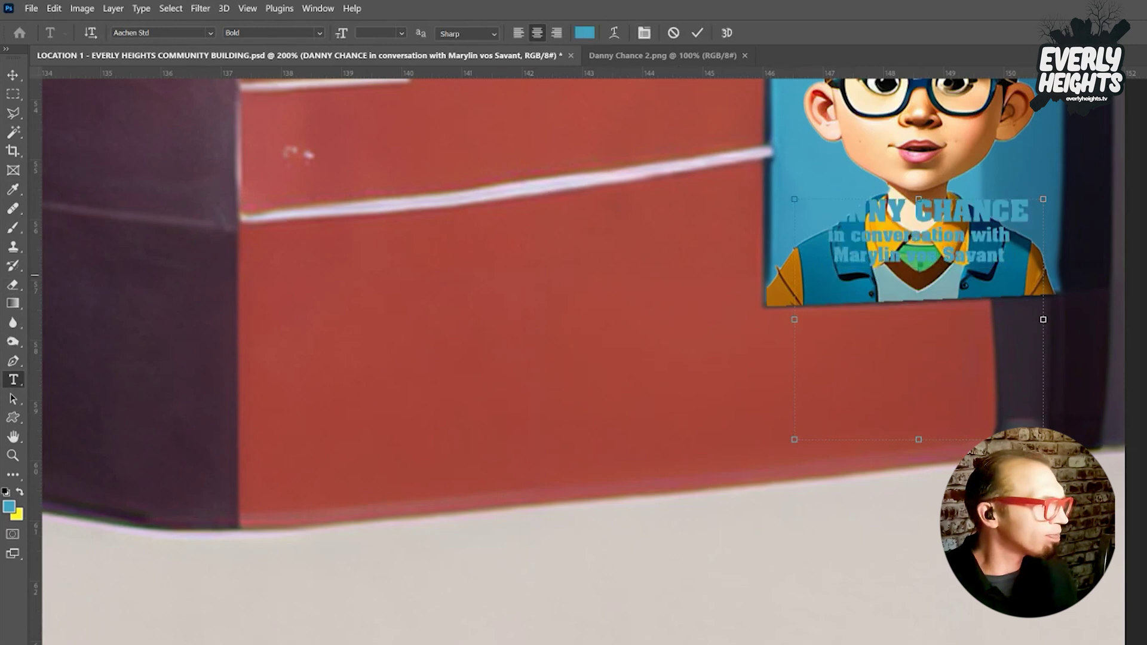
pyautogui.click(14, 73)
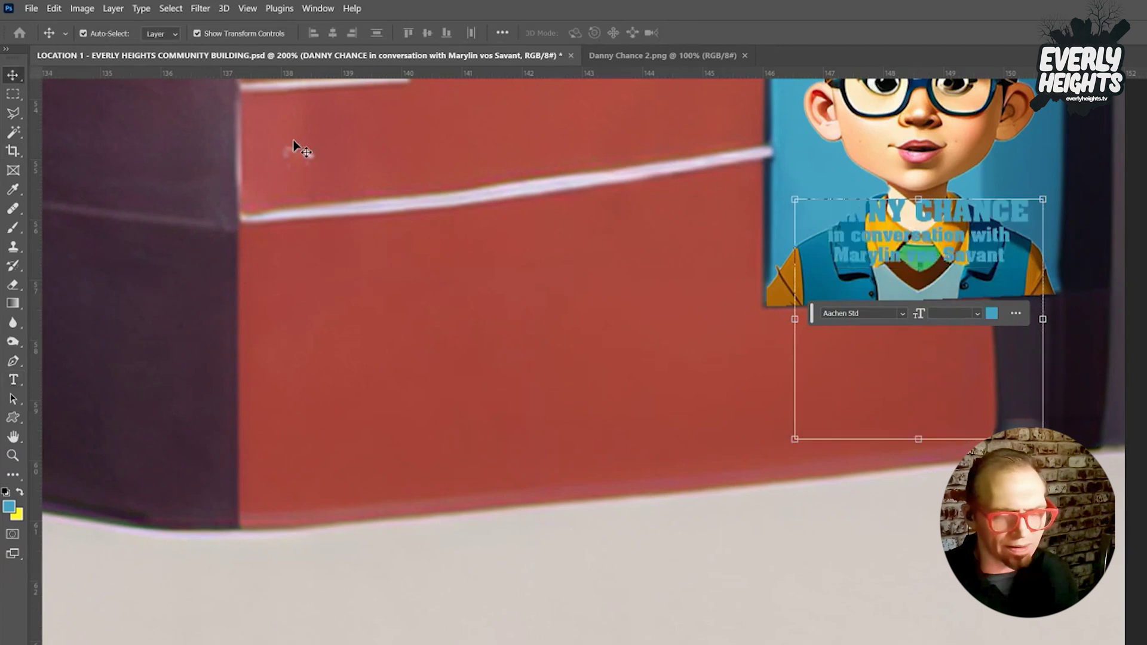
pyautogui.moveTo(952, 246); pyautogui.dragTo(955, 268)
pyautogui.moveTo(1063, 220); pyautogui.dragTo(1057, 281)
pyautogui.press('Return')
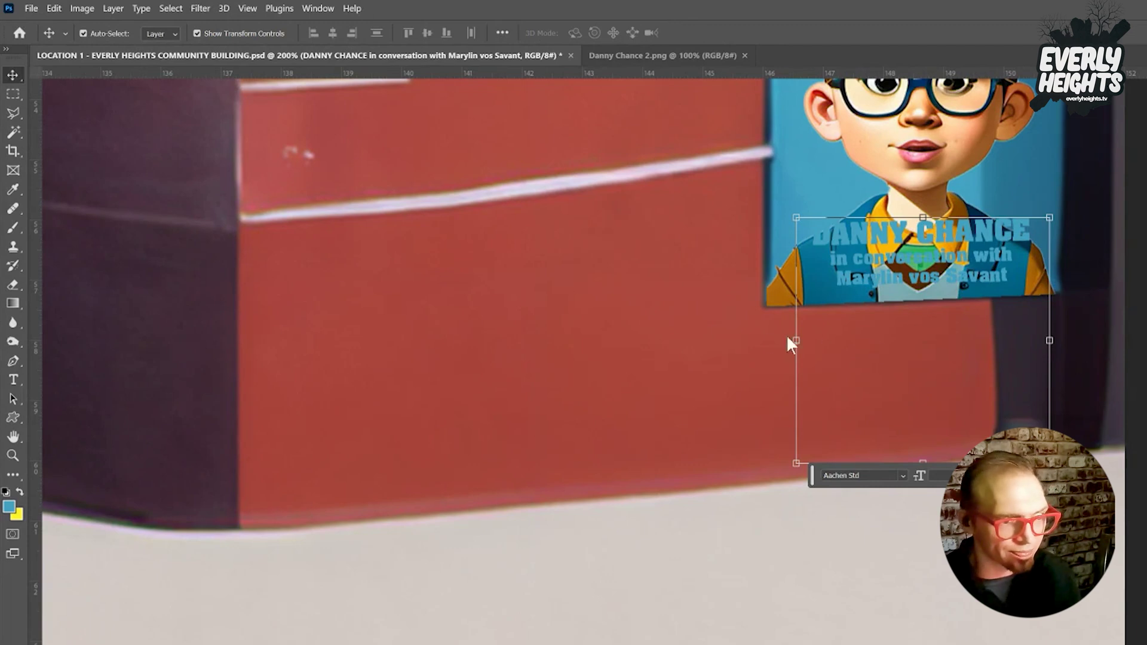
pyautogui.press('h')
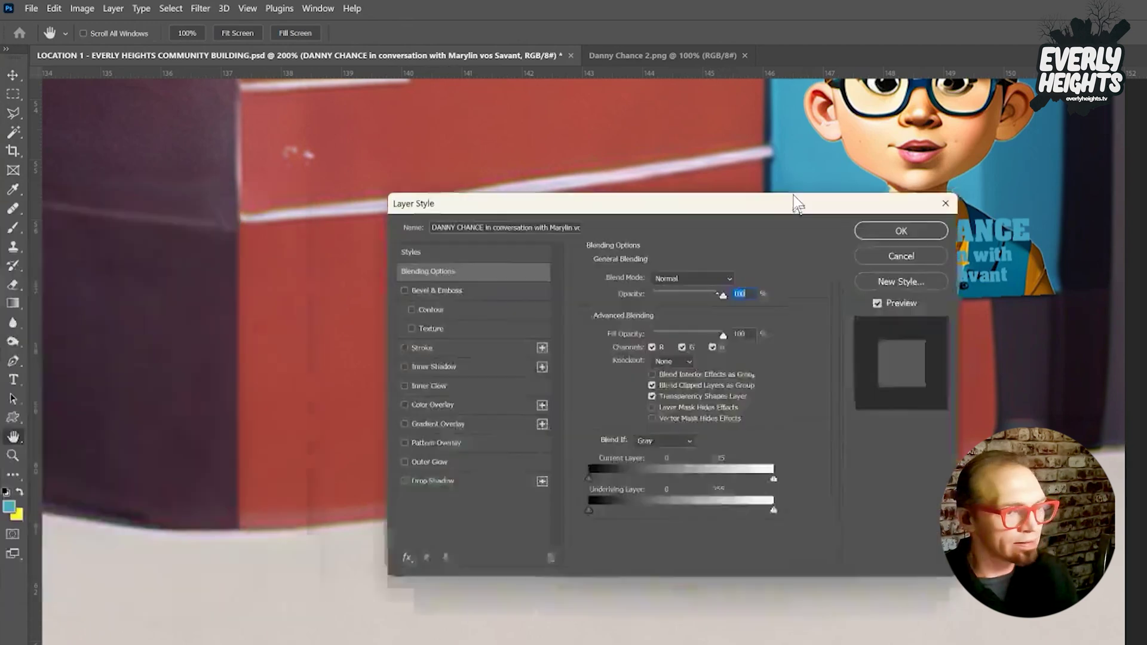
# Add a drop shadow and a 2 px white (ffffff) stroke to the title text.
pyautogui.moveTo(793, 200); pyautogui.dragTo(781, 179)
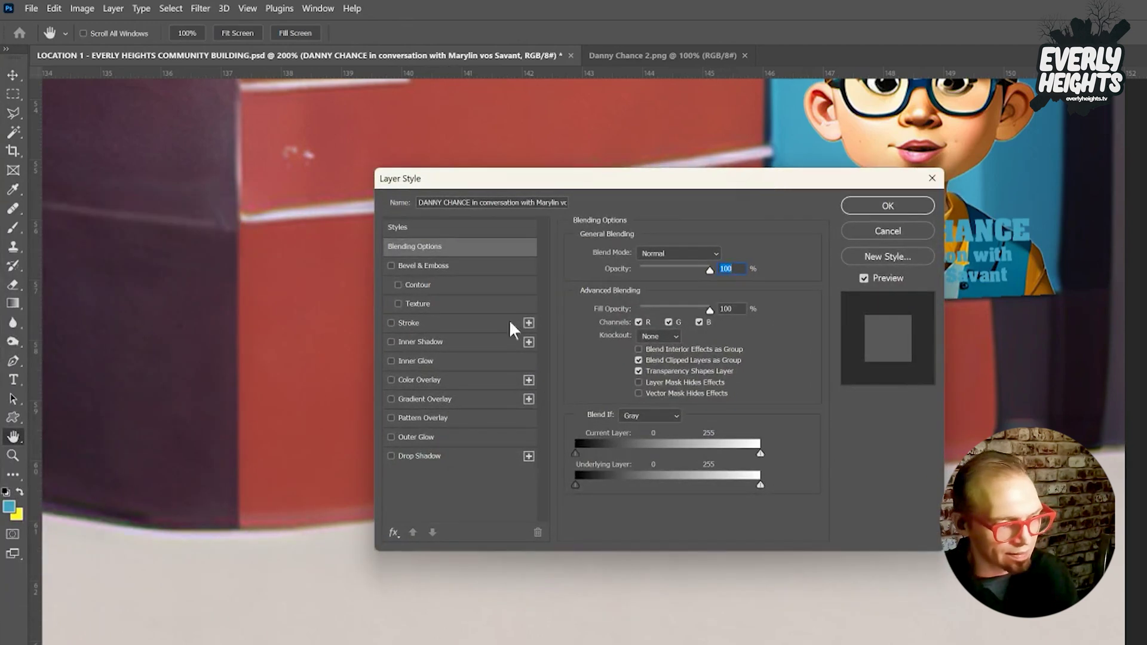
pyautogui.click(392, 456)
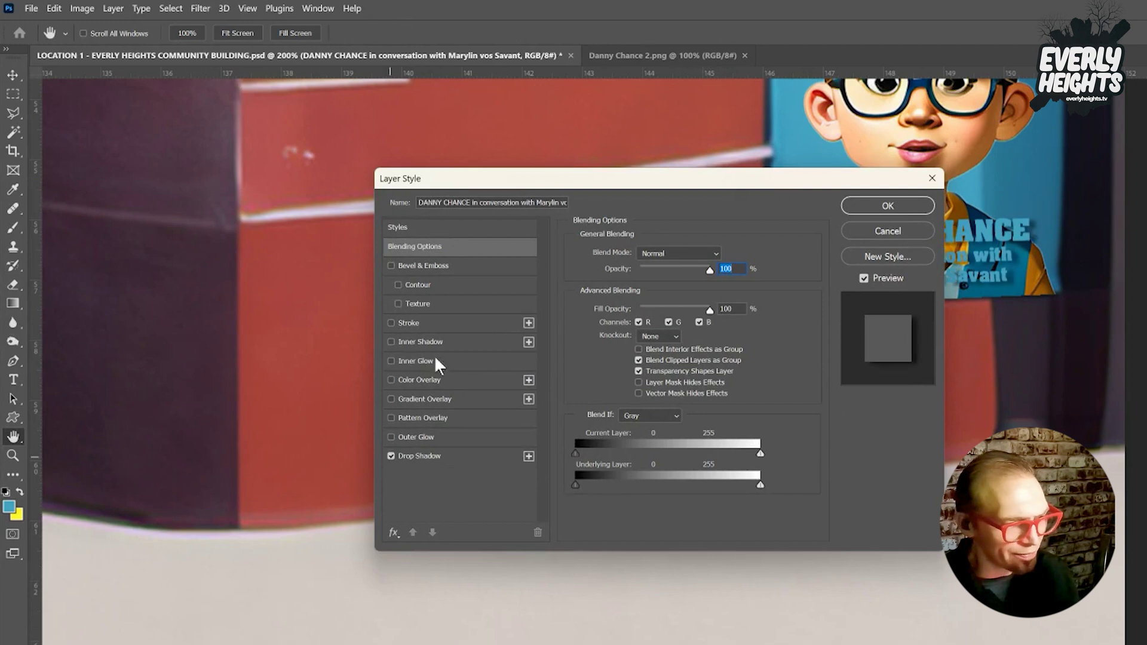
pyautogui.click(398, 323)
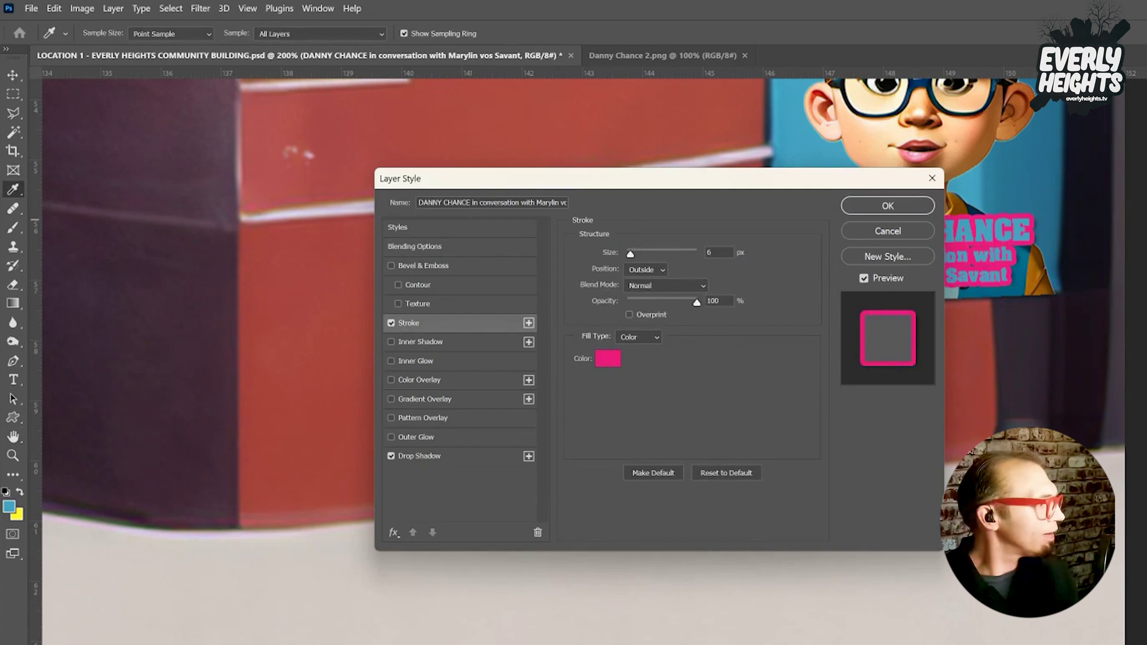
pyautogui.click(608, 358)
pyautogui.write('ffffff')
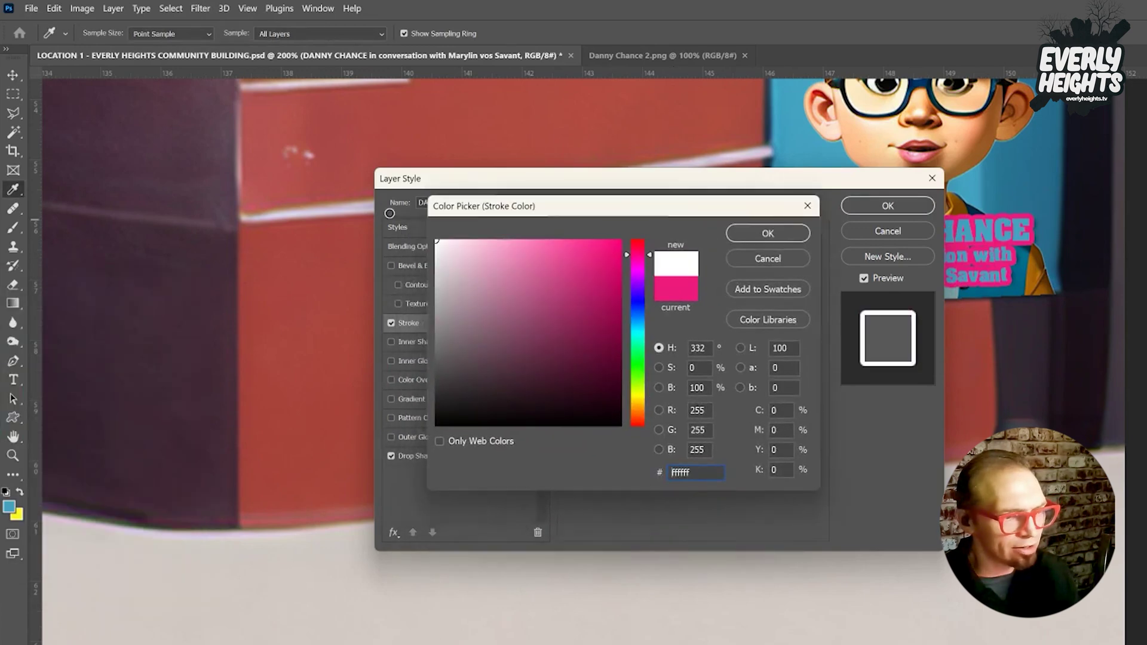
pyautogui.press('Return')
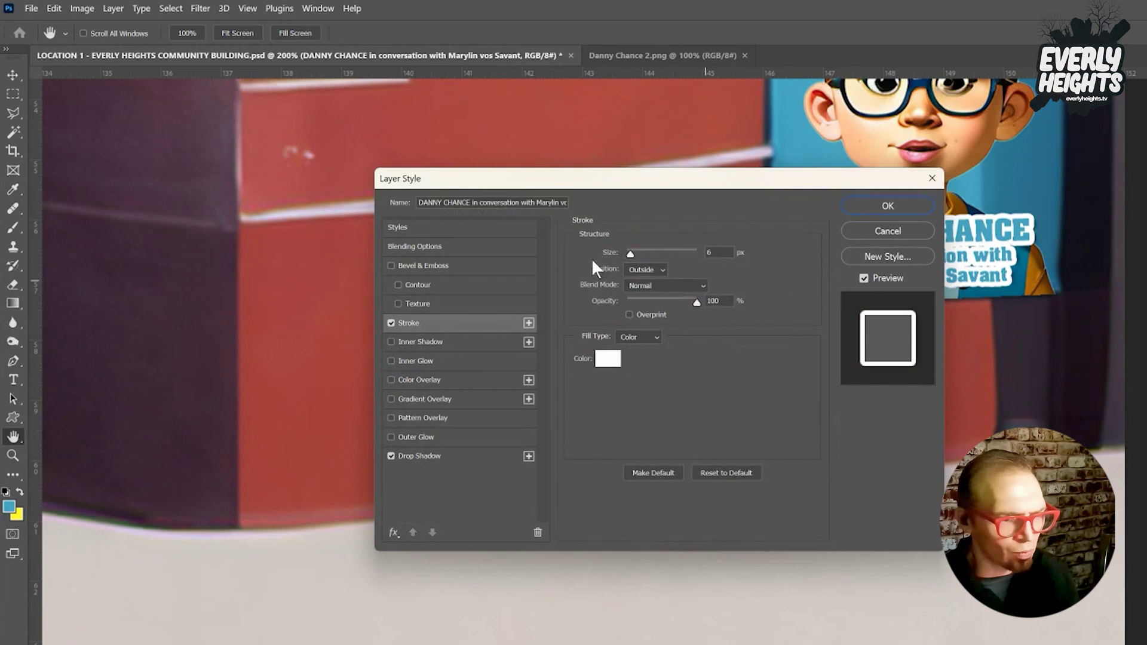
pyautogui.moveTo(630, 254); pyautogui.dragTo(627, 254)
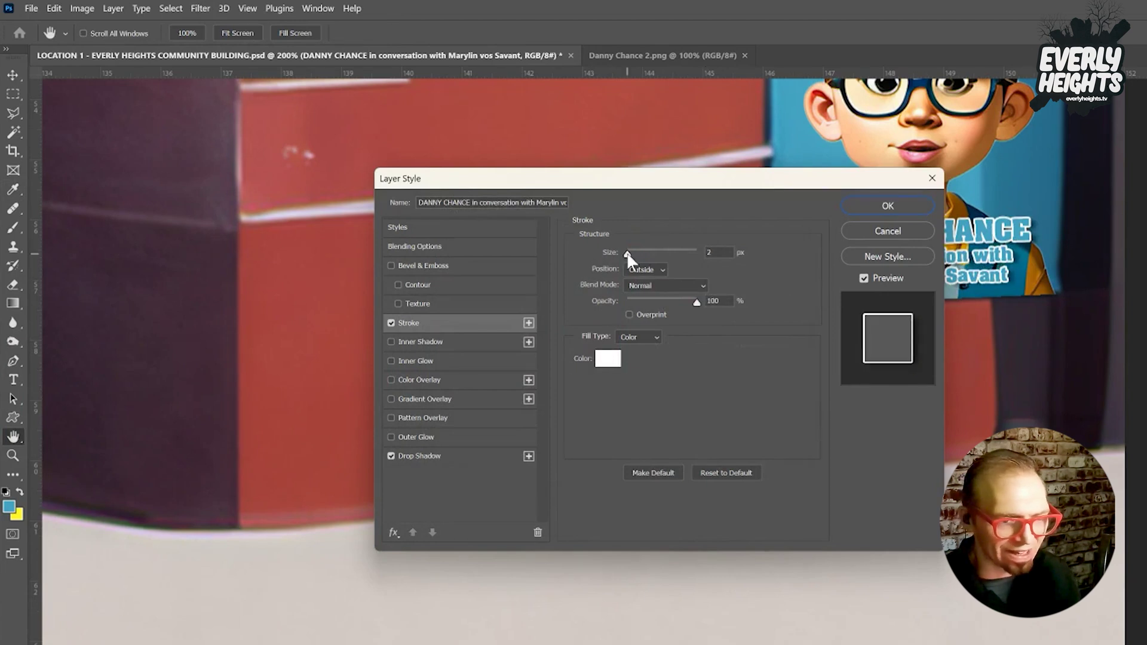
pyautogui.click(897, 209)
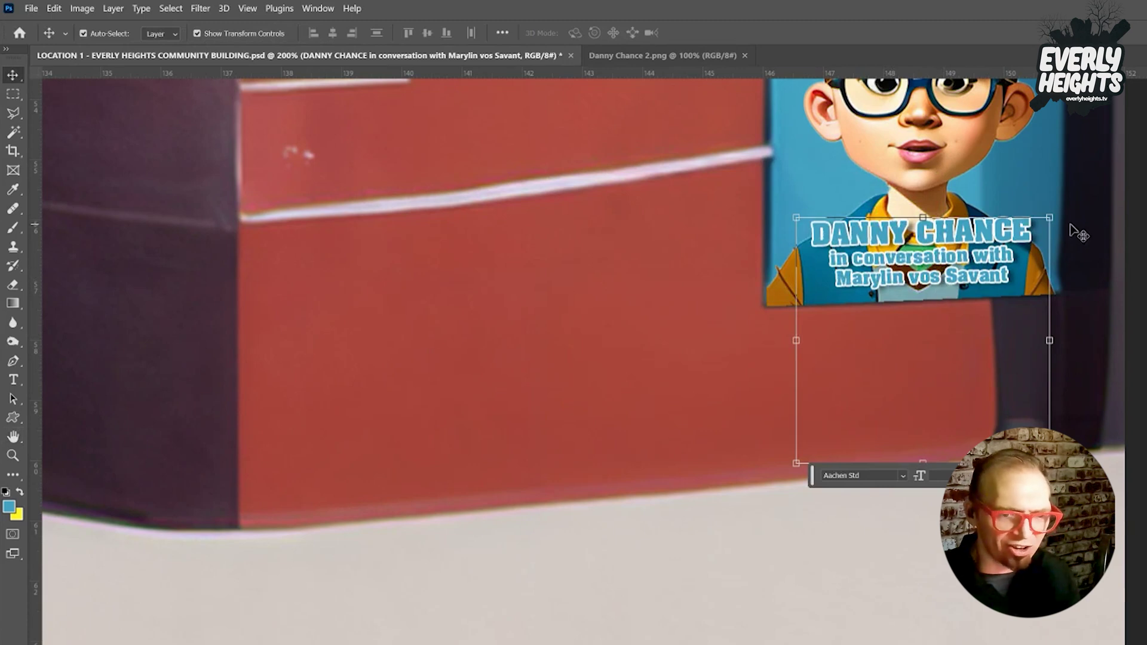
# Rotate the poster caption slightly and enlarge it to about 103%.
pyautogui.moveTo(1056, 219); pyautogui.dragTo(1016, 242)
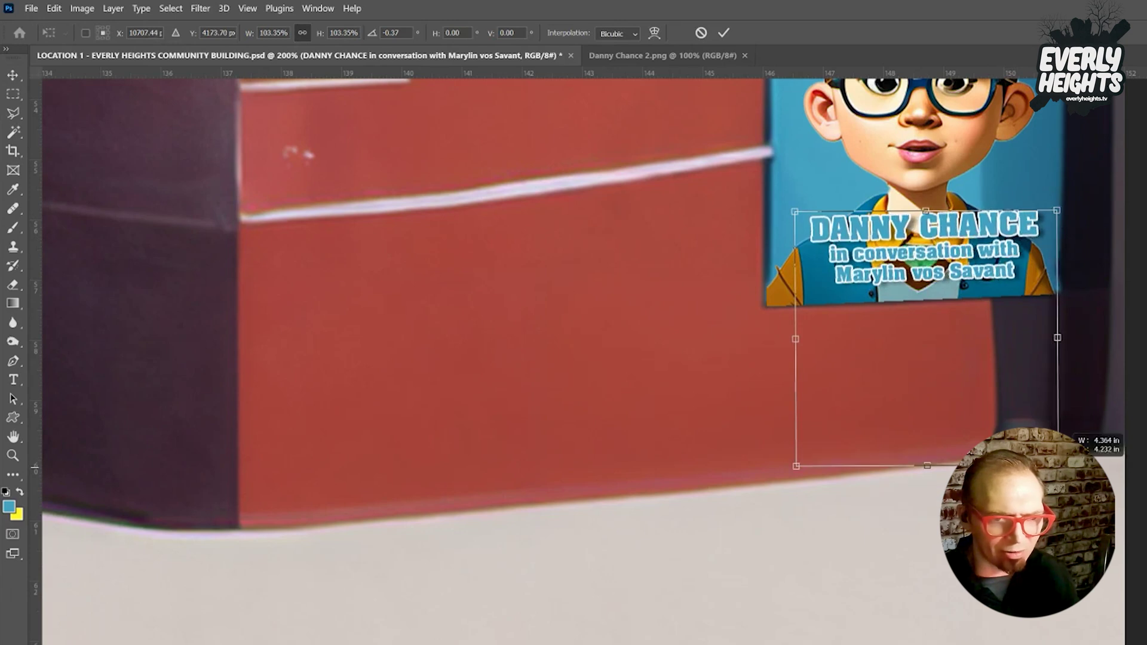
pyautogui.moveTo(1009, 243); pyautogui.dragTo(1008, 246)
pyautogui.press('Return')
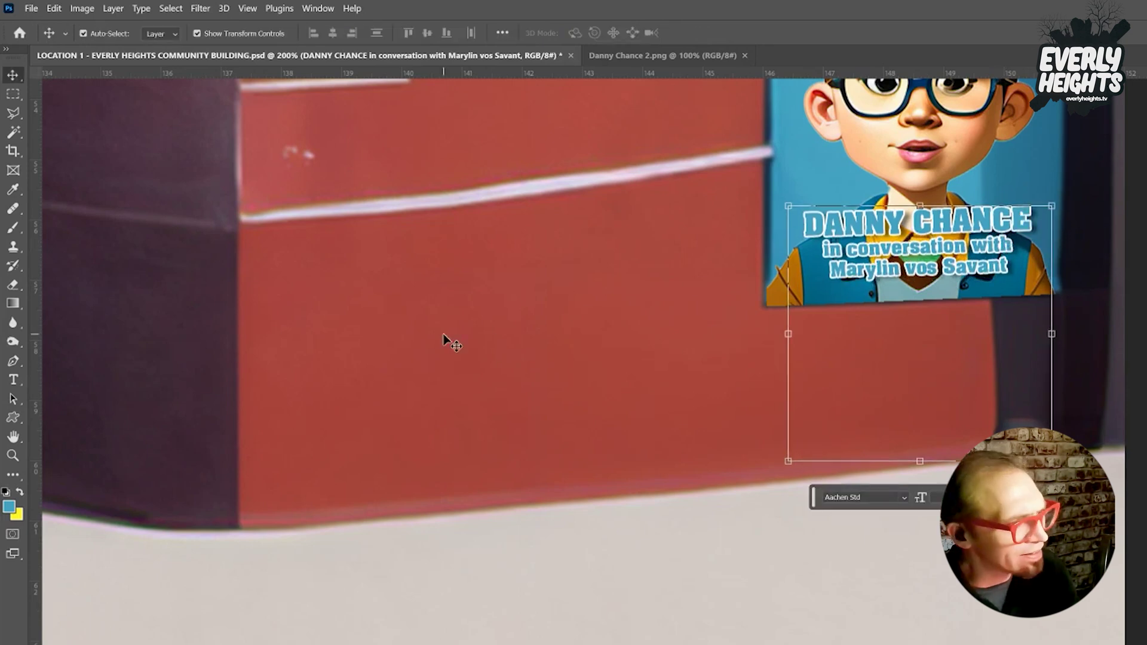
# Add a smaller 'Sept. 26, 1994' date line beneath the names and commit the caption.
pyautogui.click(13, 381)
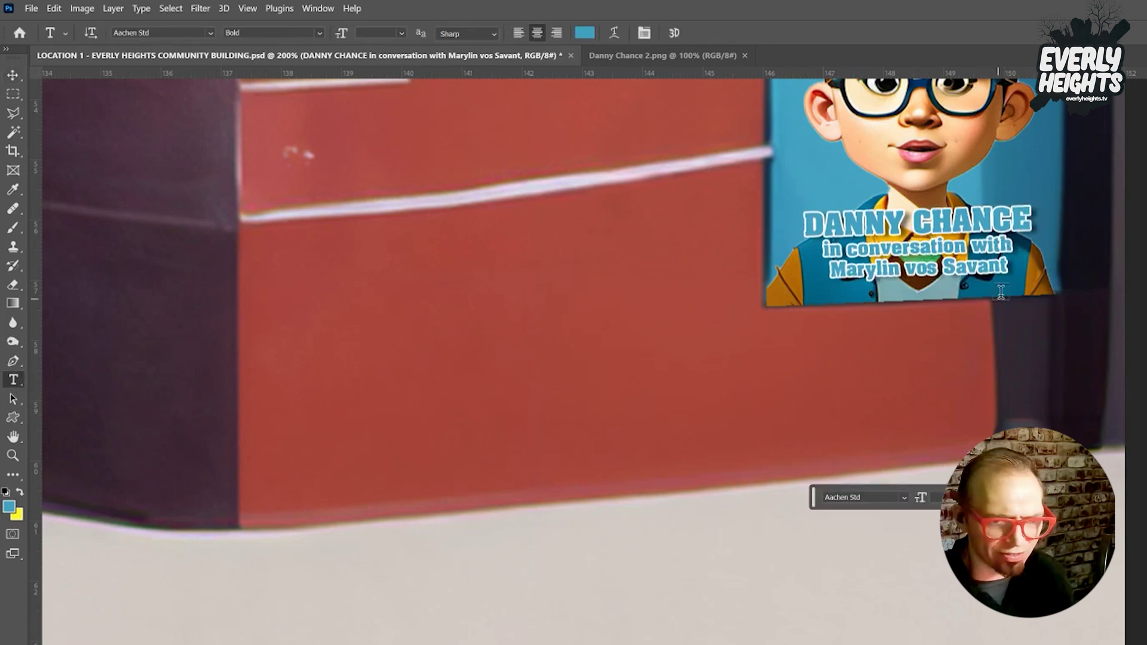
pyautogui.click(1009, 266)
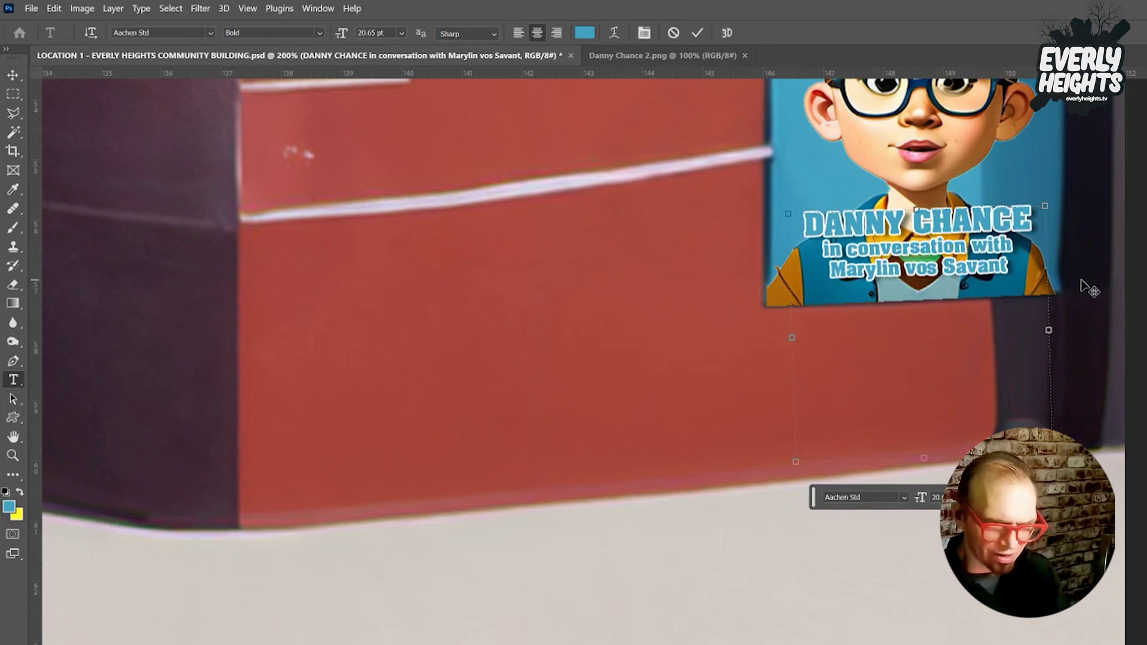
pyautogui.press('Return')
pyautogui.write('Sept. 2')
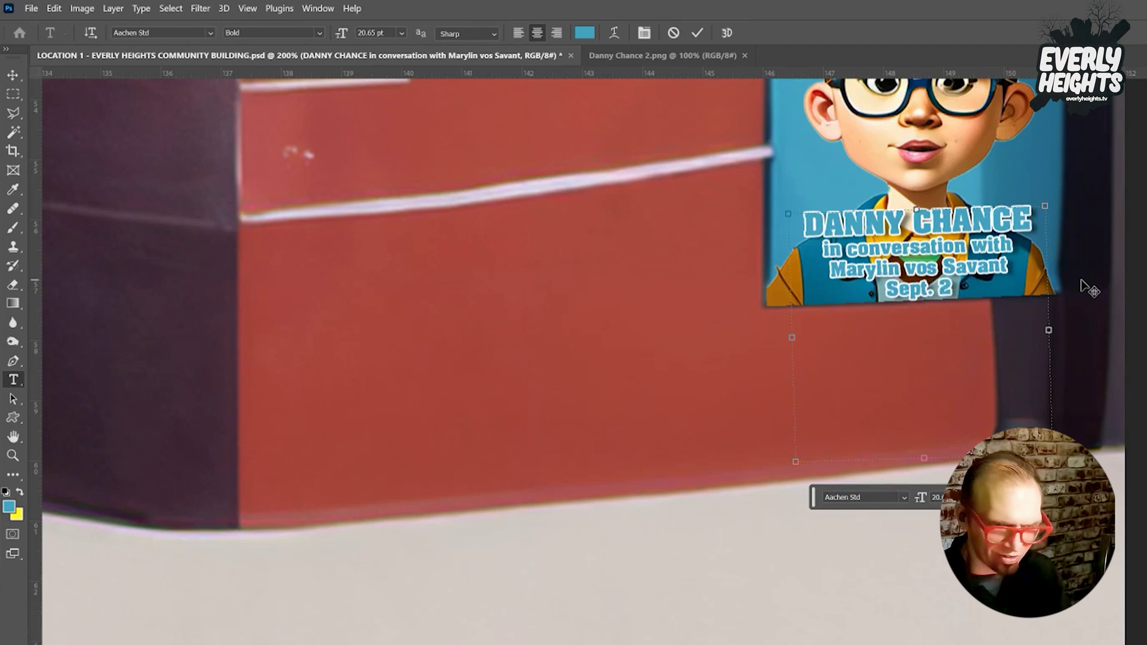
pyautogui.write('6, 1994')
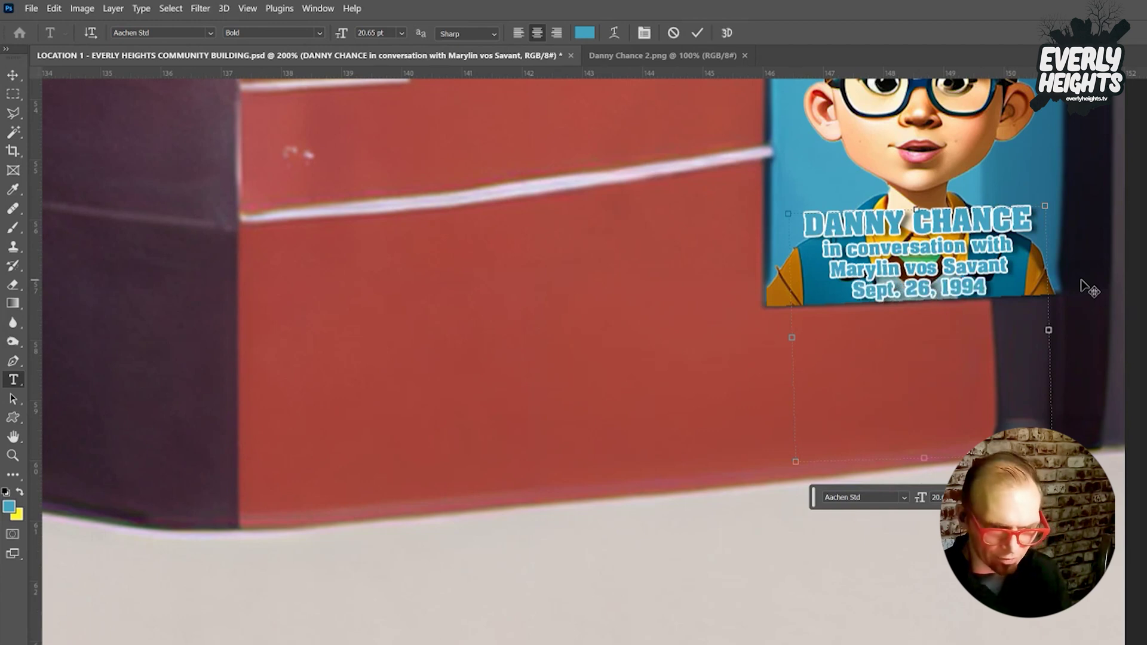
pyautogui.hotkey('shift', 'Home')
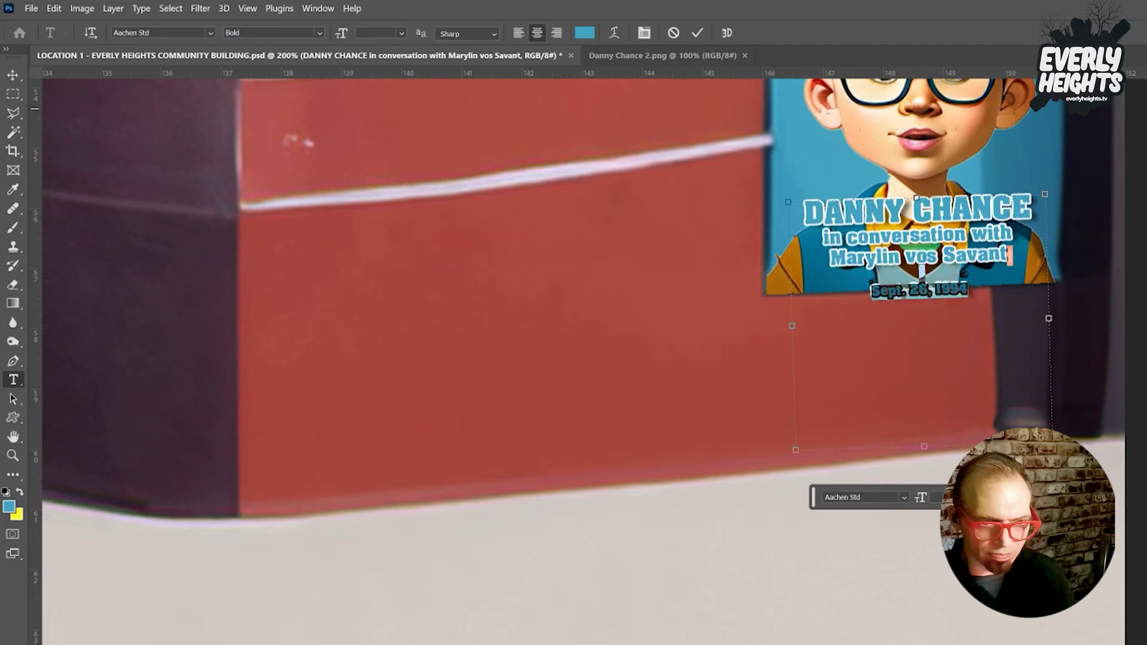
pyautogui.hotkey('alt', 'Down')
pyautogui.hotkey('alt', 'Up')
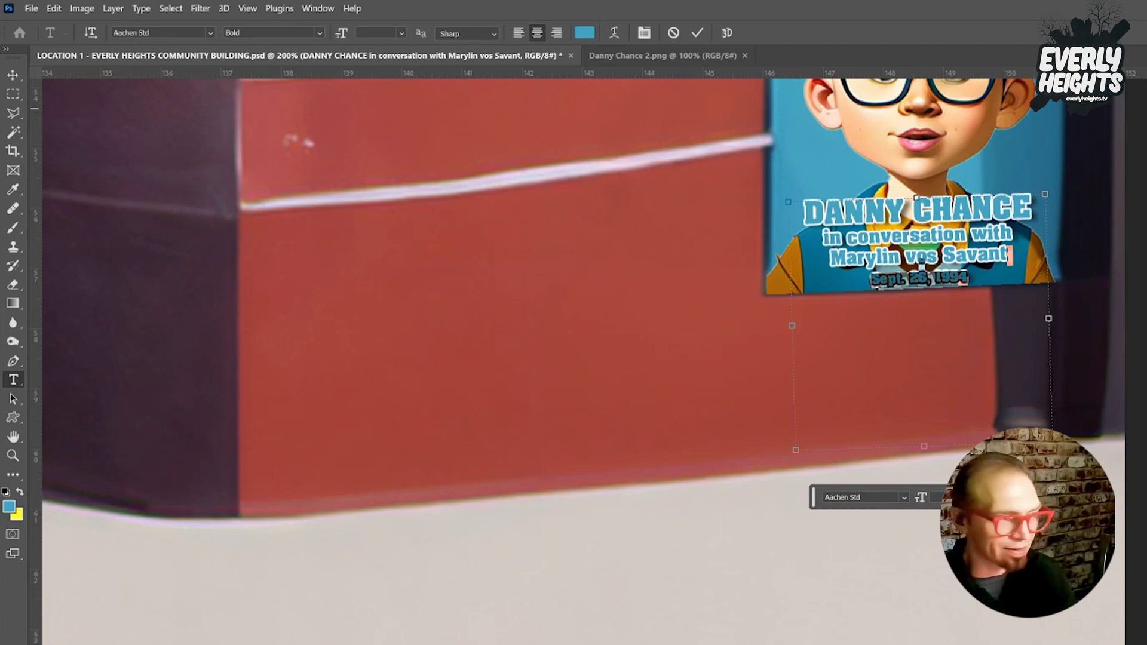
pyautogui.click(13, 72)
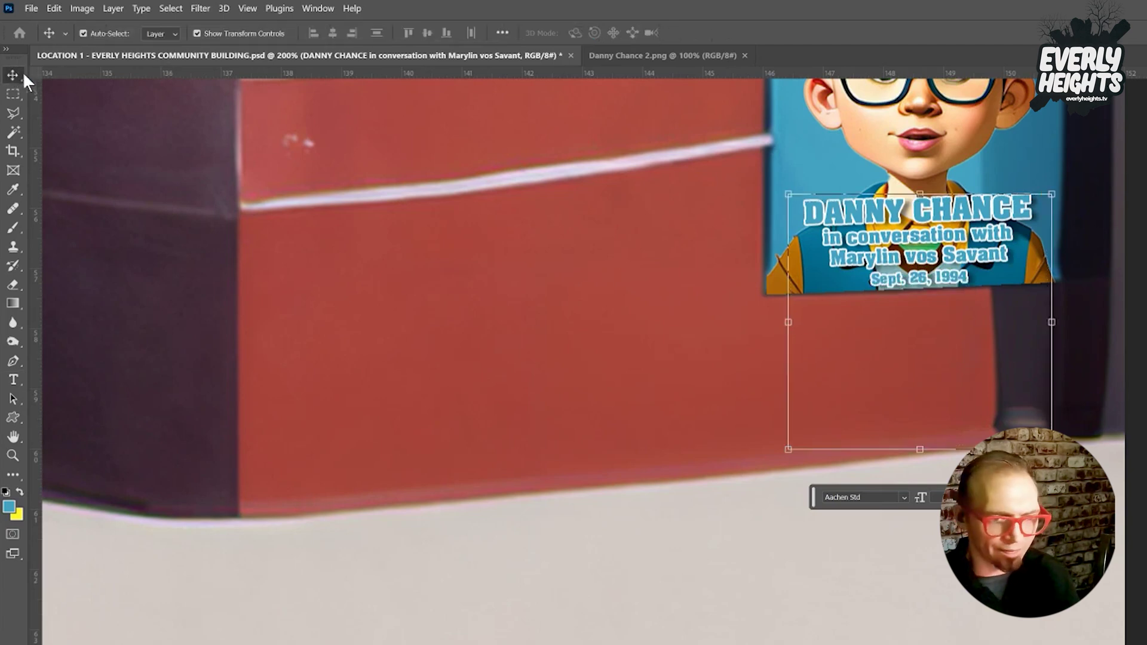
# Zoom out to the whole facade and save the mural document.
pyautogui.doubleClick(892, 232)
pyautogui.hotkey('ctrl', '-')
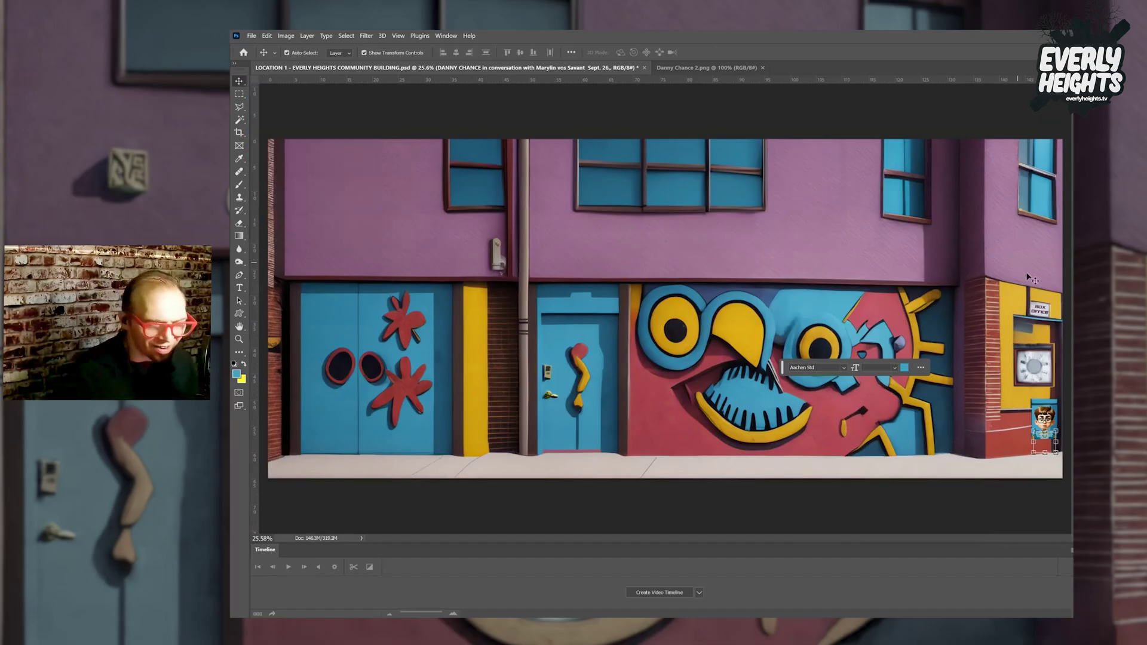
pyautogui.click(1044, 422)
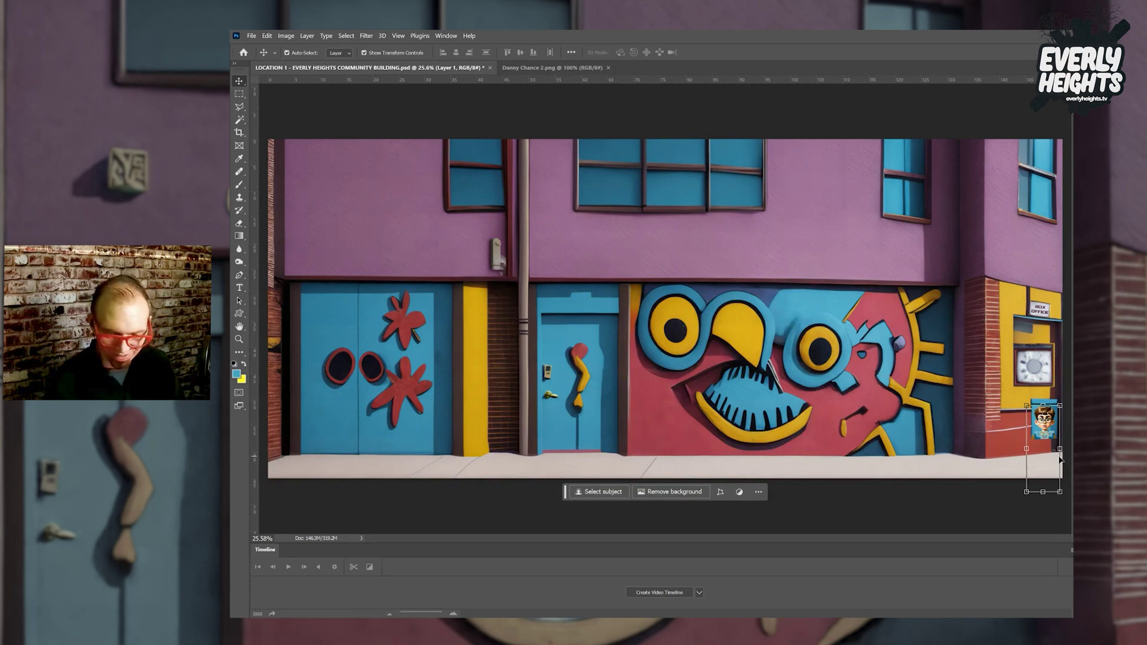
pyautogui.hotkey('ctrl', 's')
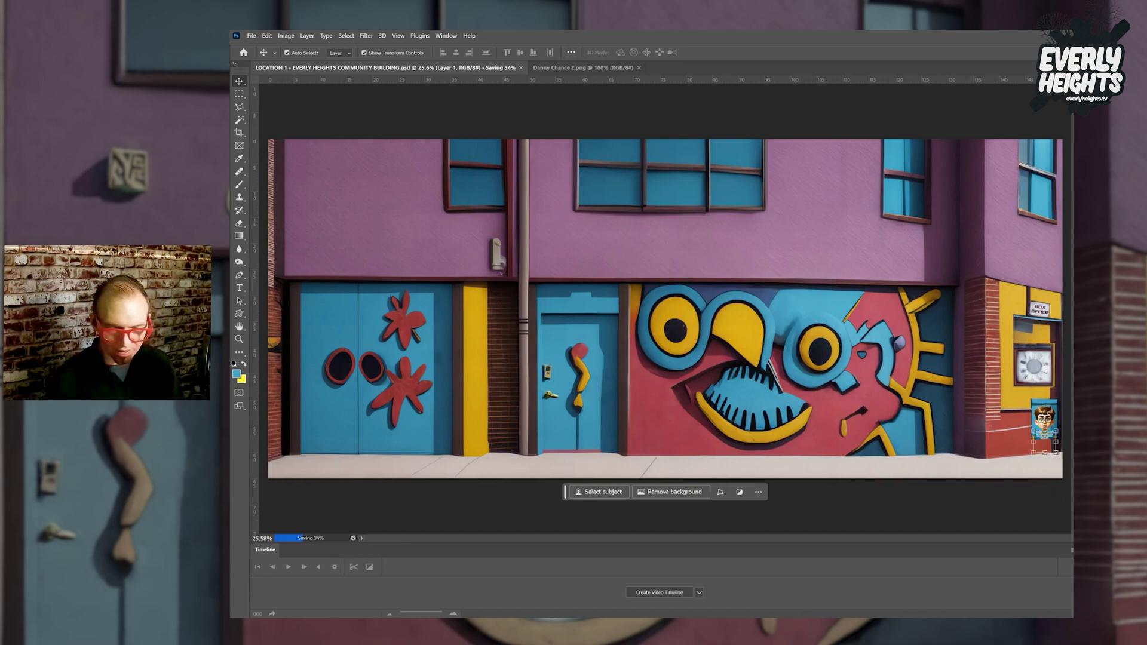
# Merge the poster and caption layers into one, toggling visibility to compare with the original.
pyautogui.click(1045, 435)
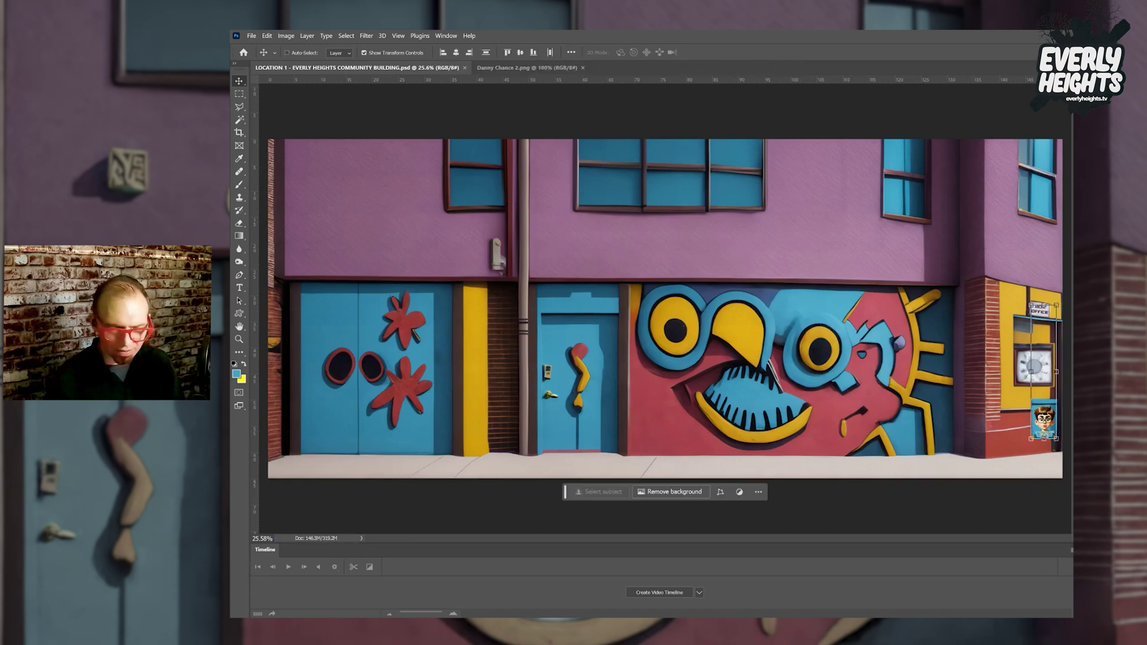
pyautogui.hotkey('ctrl', 'alt', 'a')
pyautogui.hotkey('ctrl', 'e')
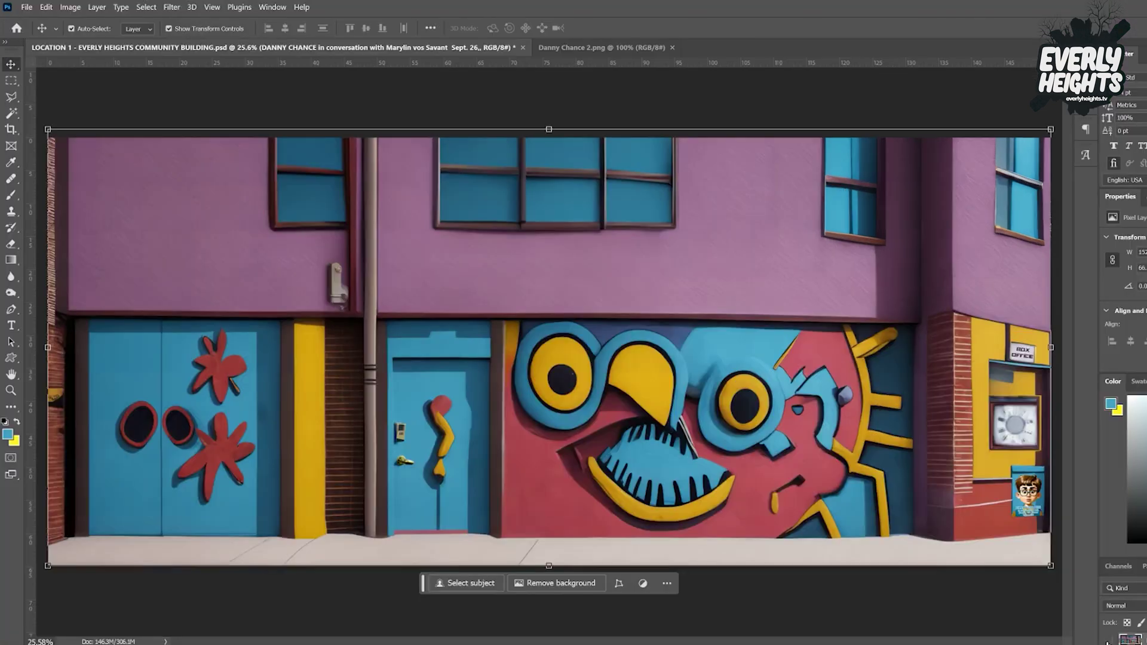
pyautogui.click(1109, 643)
pyautogui.click(1109, 640)
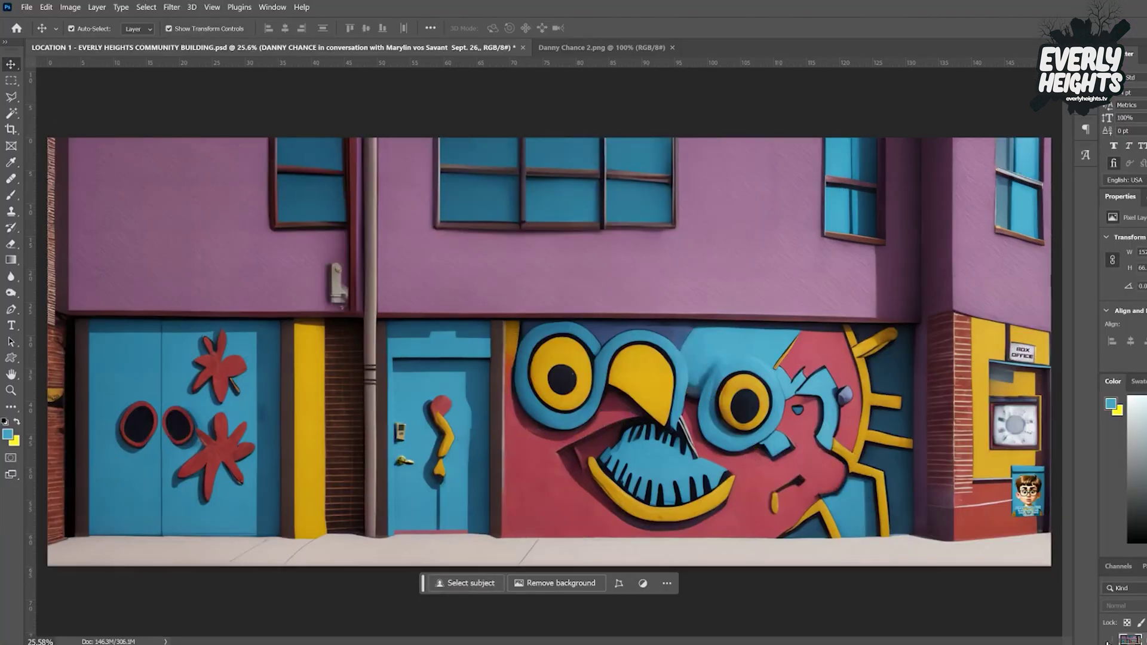
pyautogui.click(1108, 641)
pyautogui.click(1108, 641)
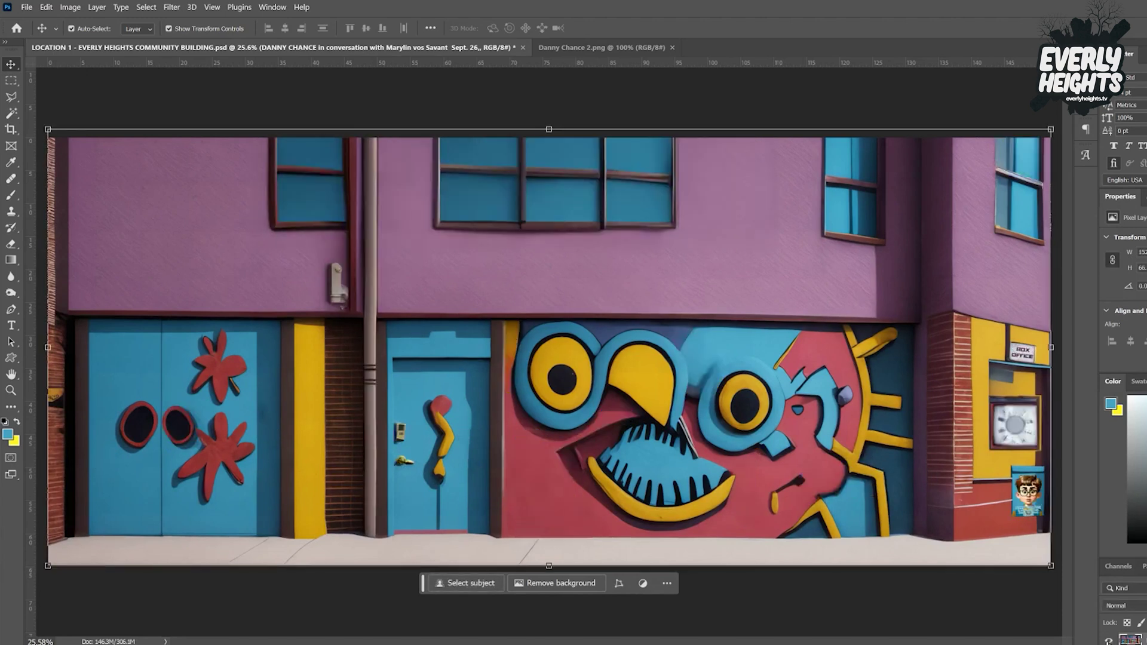
pyautogui.click(1108, 642)
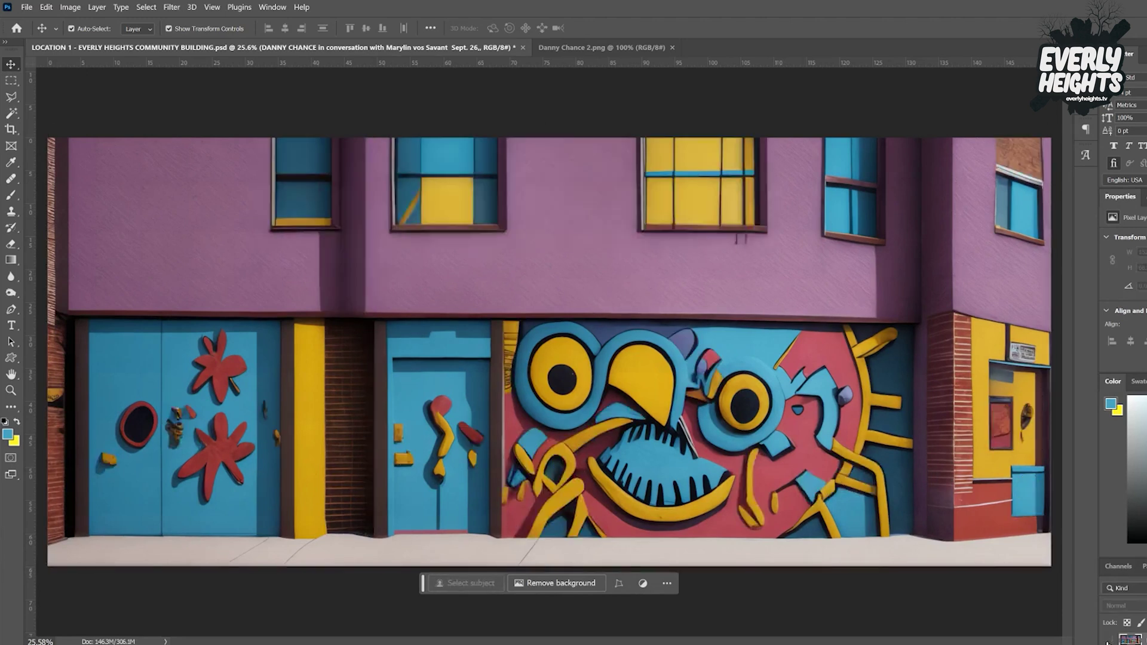
pyautogui.click(1109, 641)
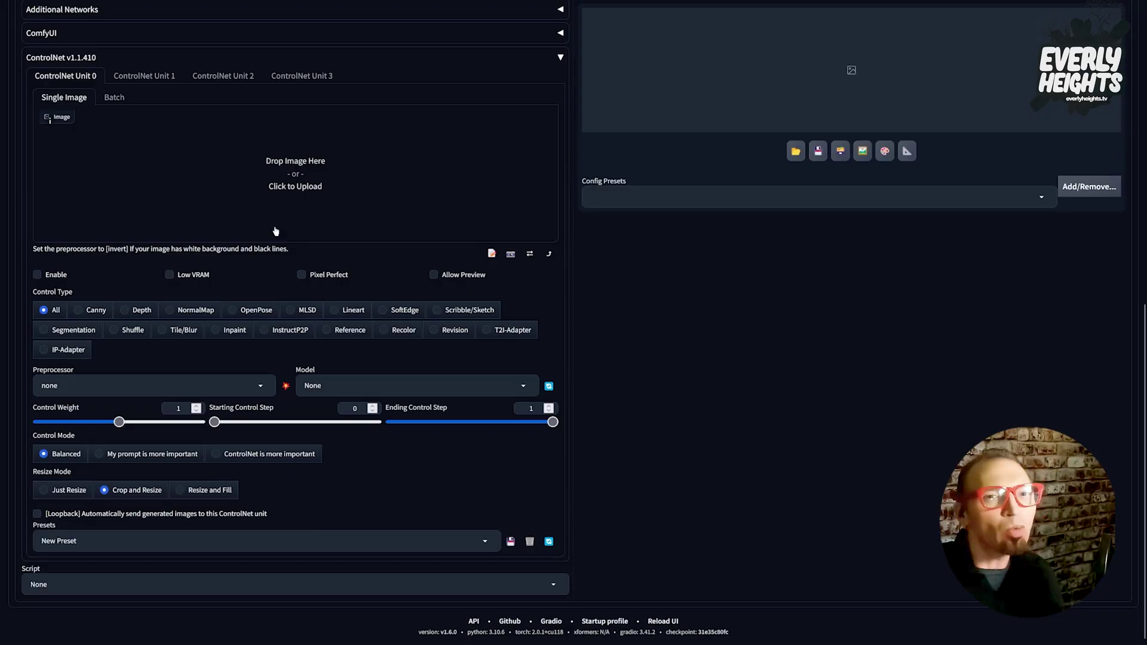
# Choose Tile/Blur as the control type for ControlNet Unit 0.
pyautogui.click(162, 330)
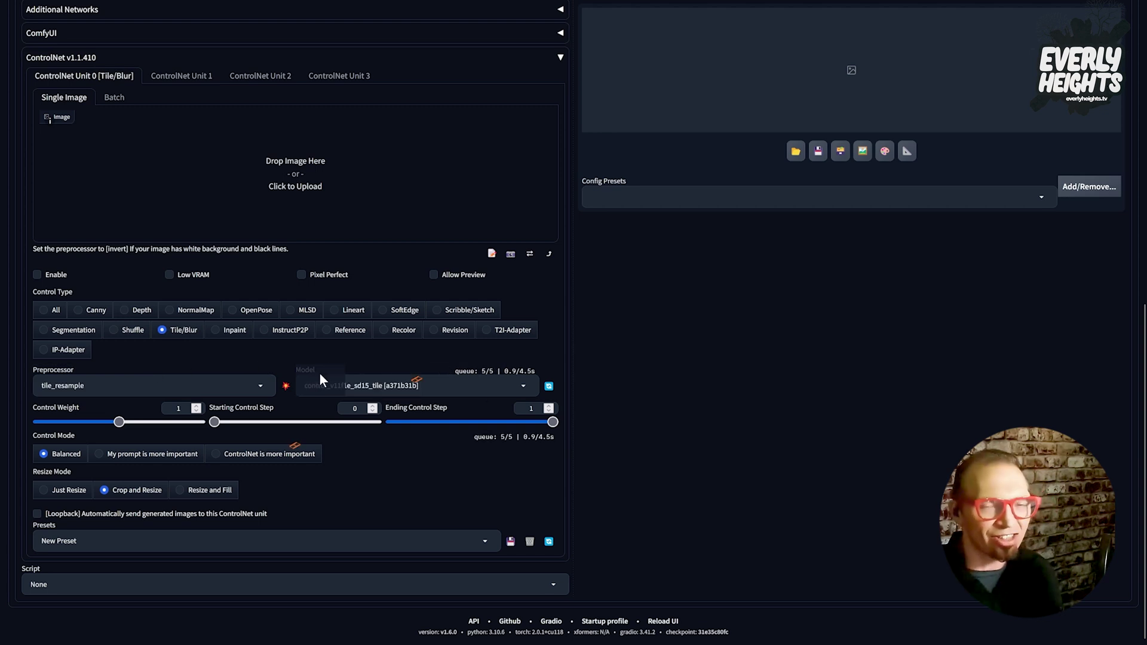